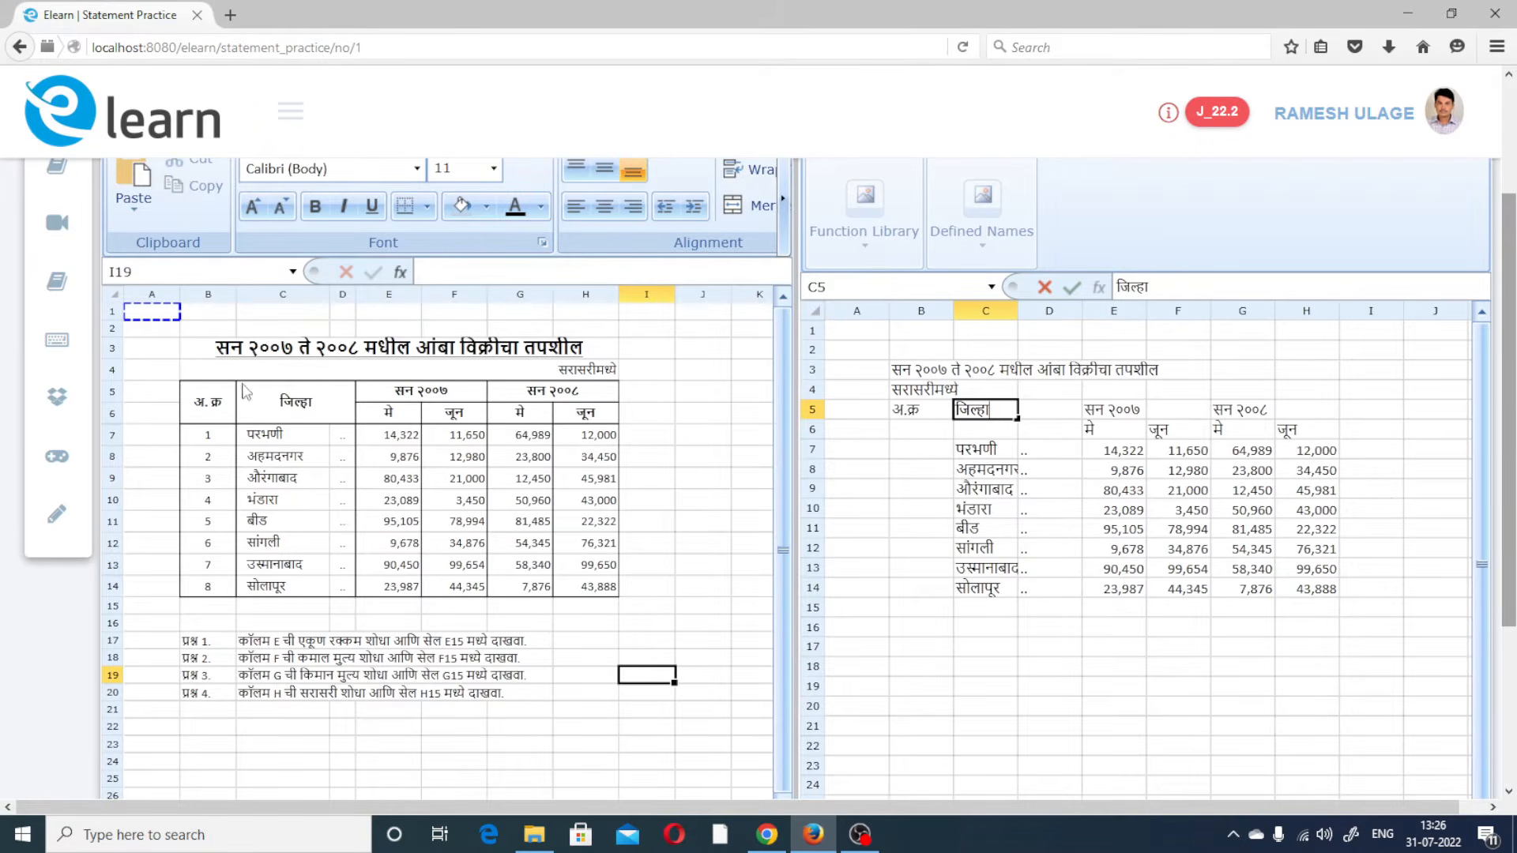
# Examine the mango sales statement in B3:H14 of the question sheet and compare it with the answer sheet
pyautogui.click(241, 370)
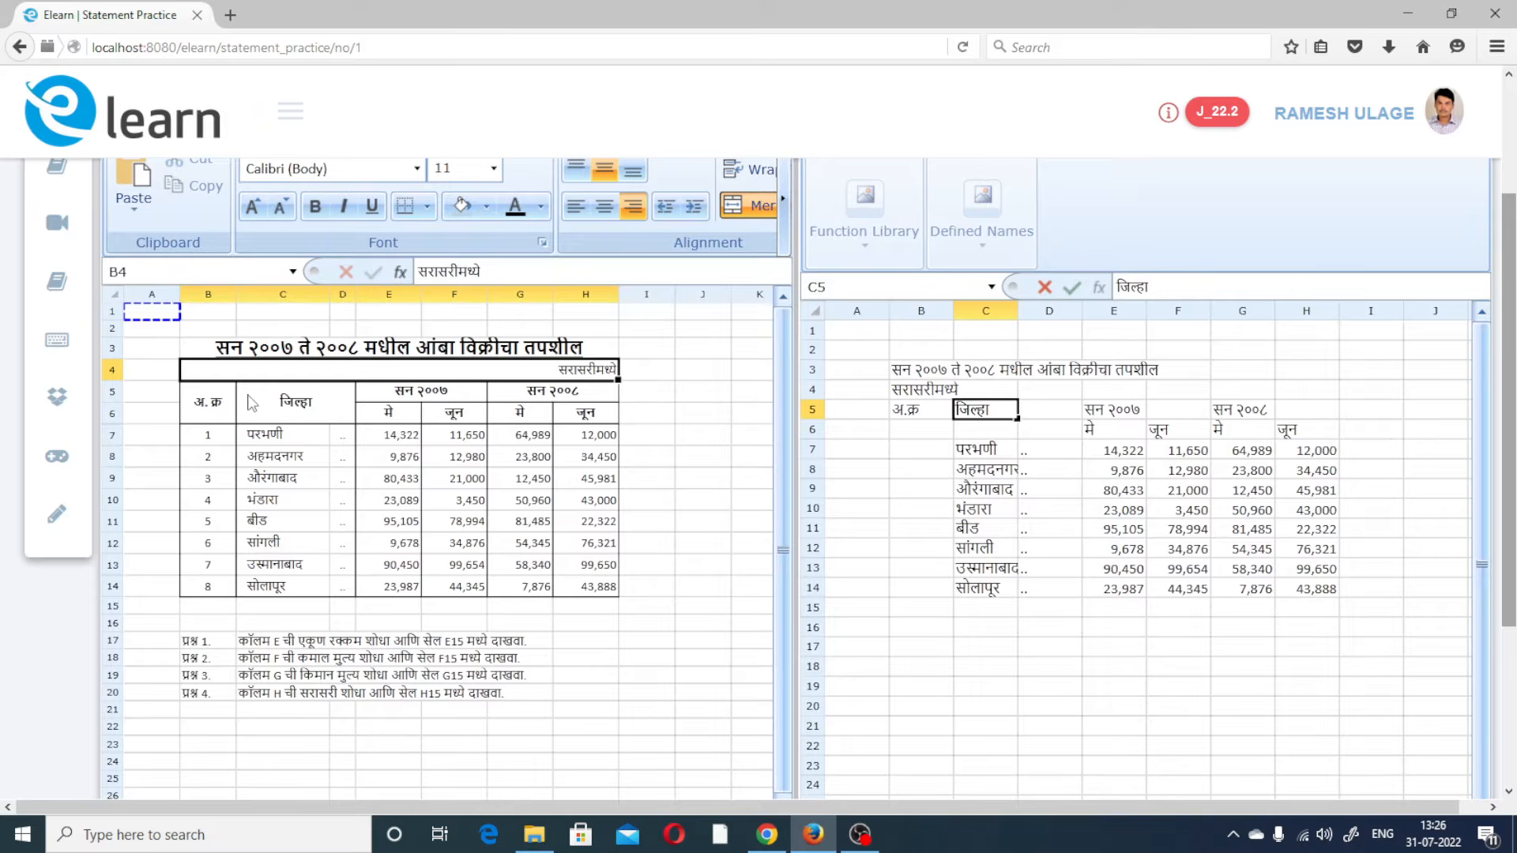
pyautogui.click(251, 352)
pyautogui.moveTo(283, 384); pyautogui.dragTo(552, 601)
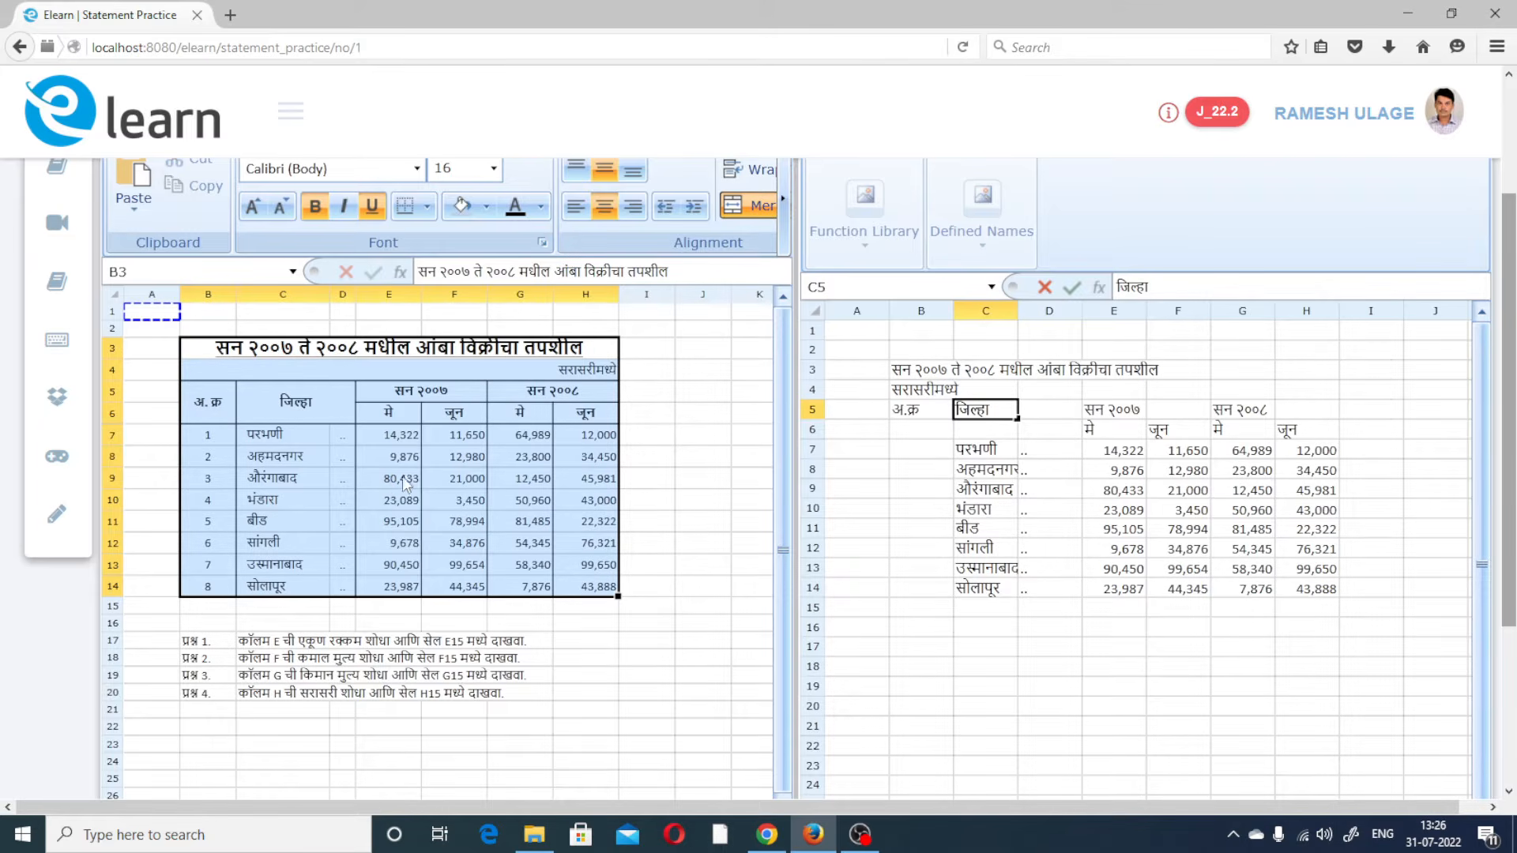
pyautogui.click(925, 473)
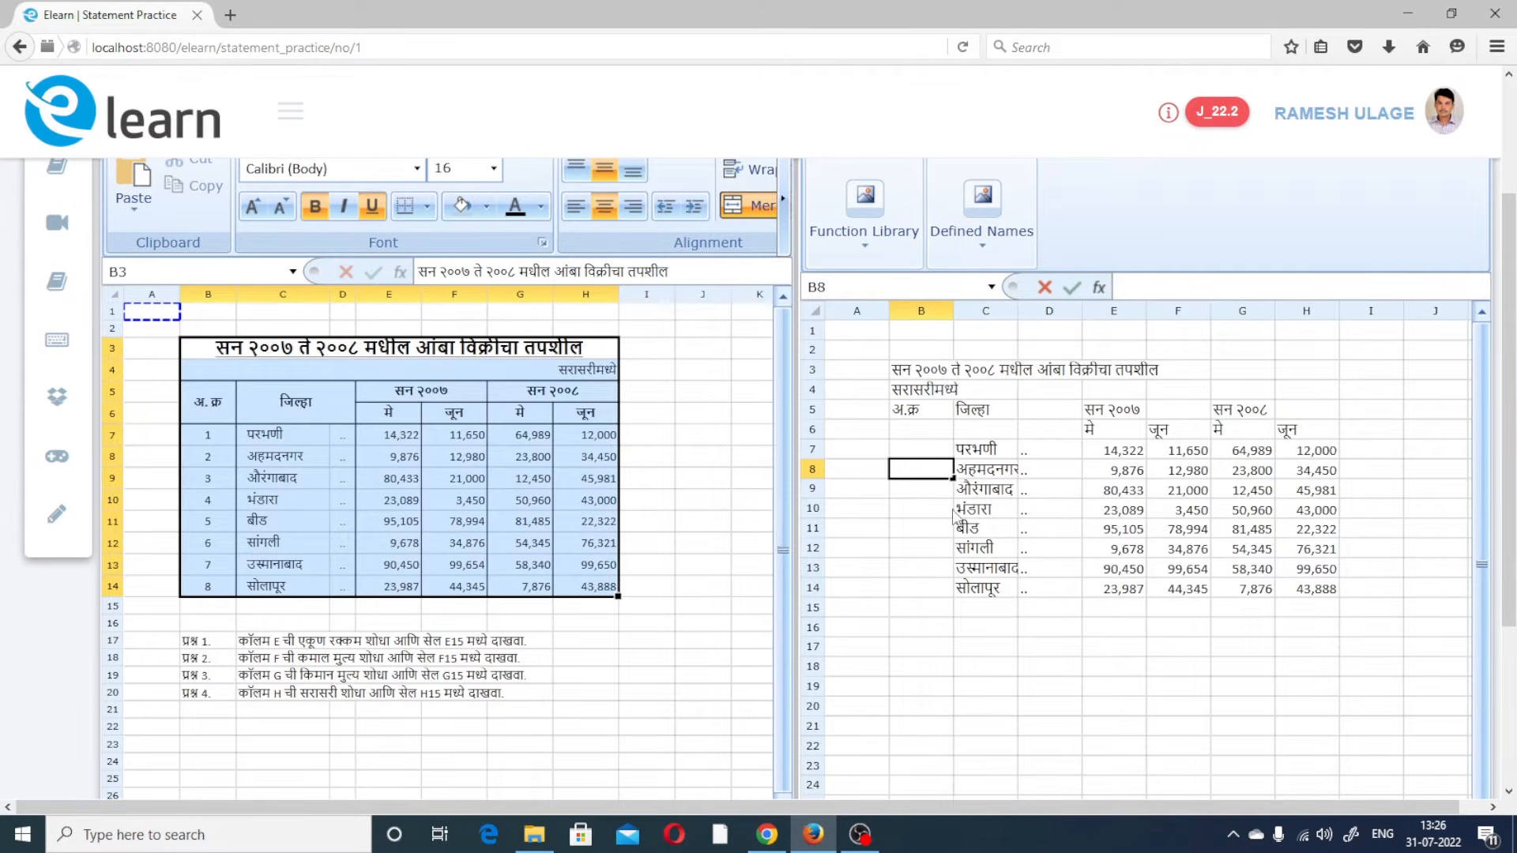
pyautogui.click(1055, 534)
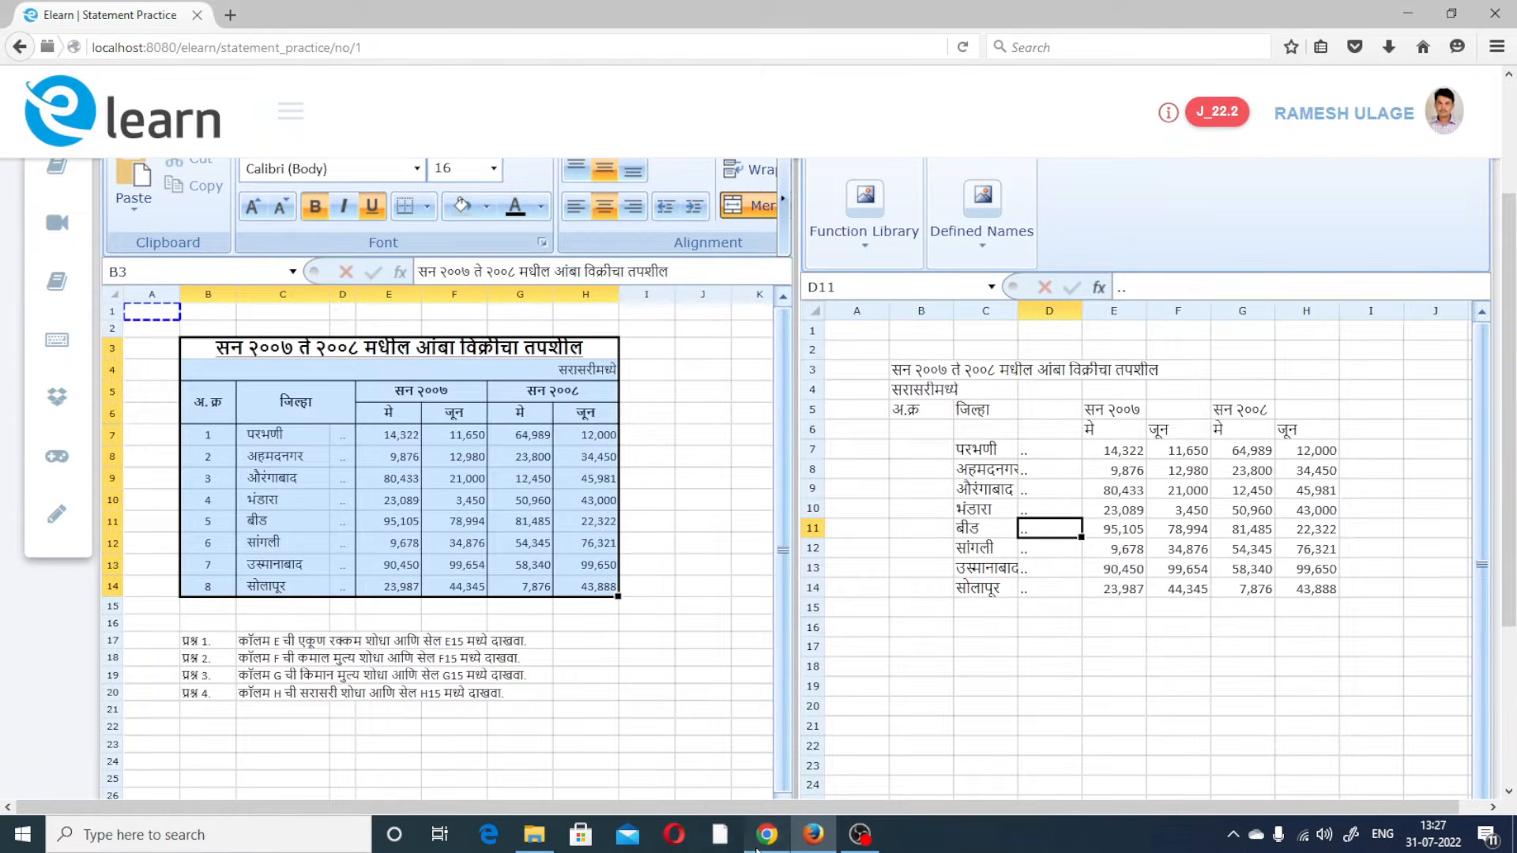
pyautogui.click(766, 834)
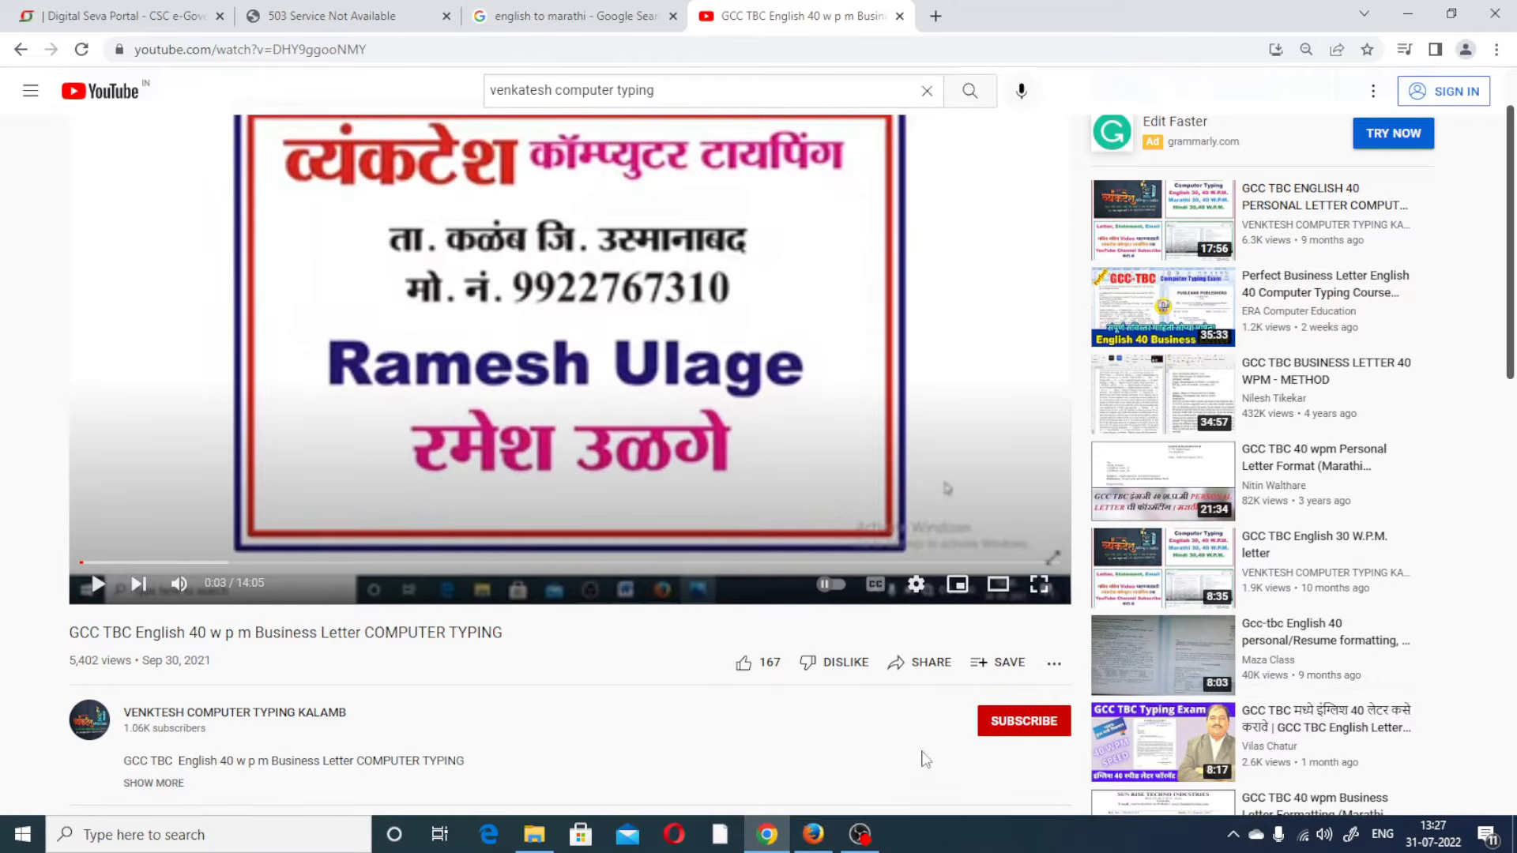
pyautogui.click(770, 839)
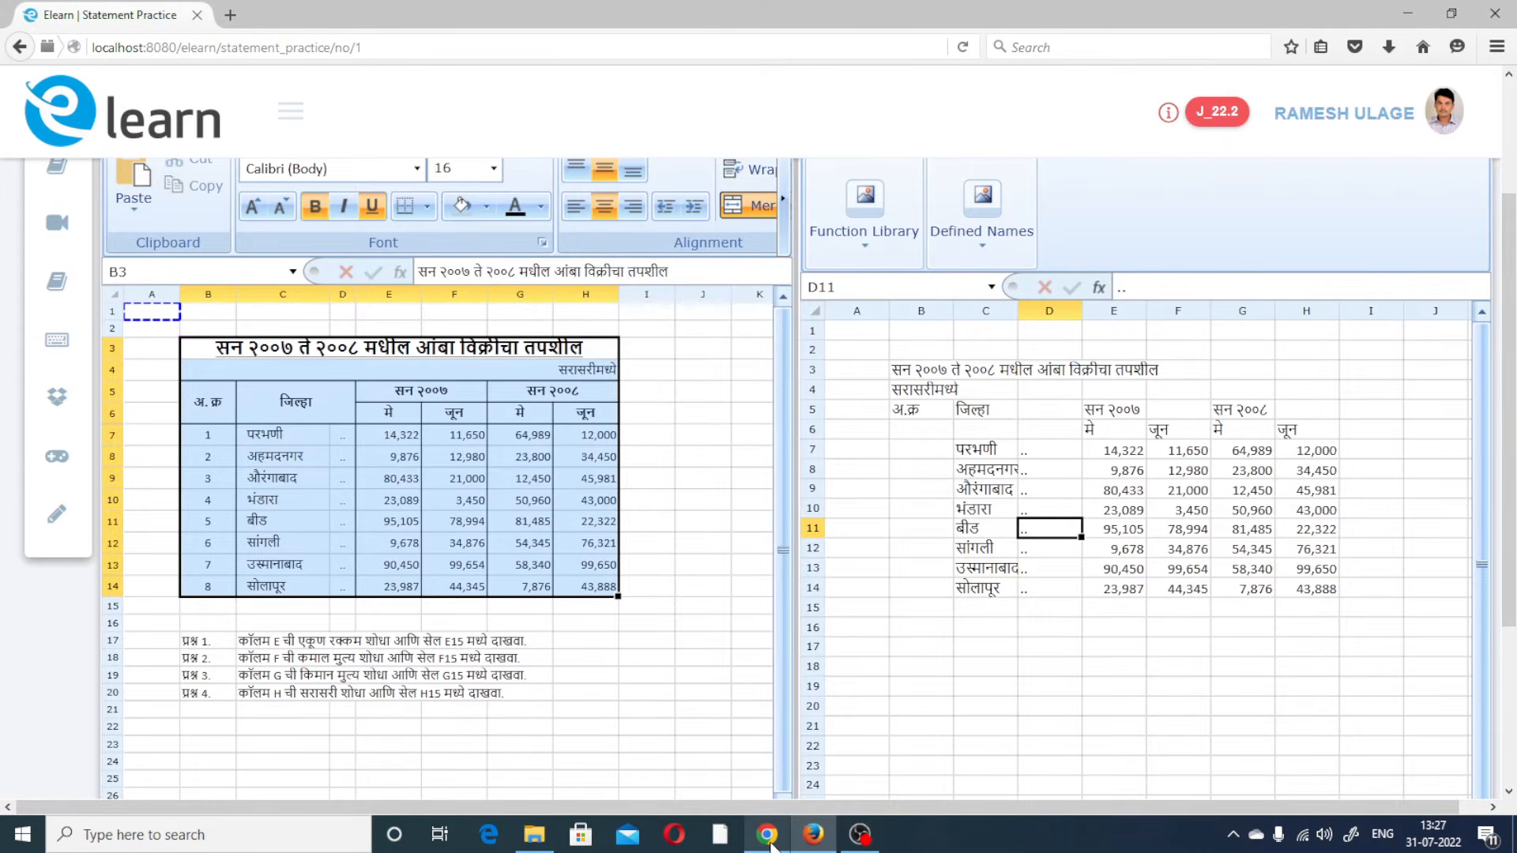
pyautogui.click(998, 650)
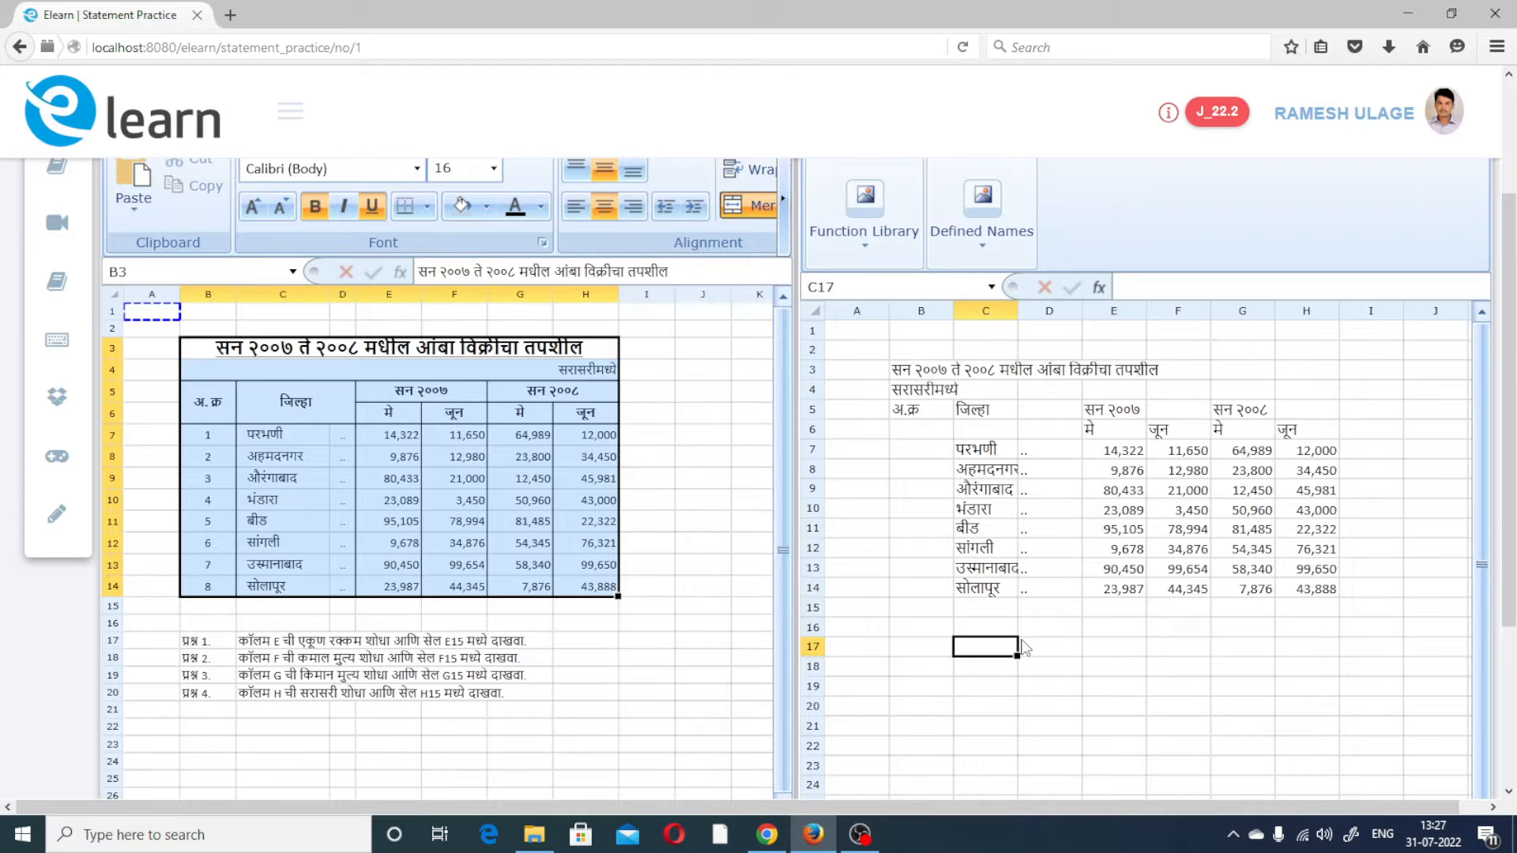
pyautogui.click(946, 555)
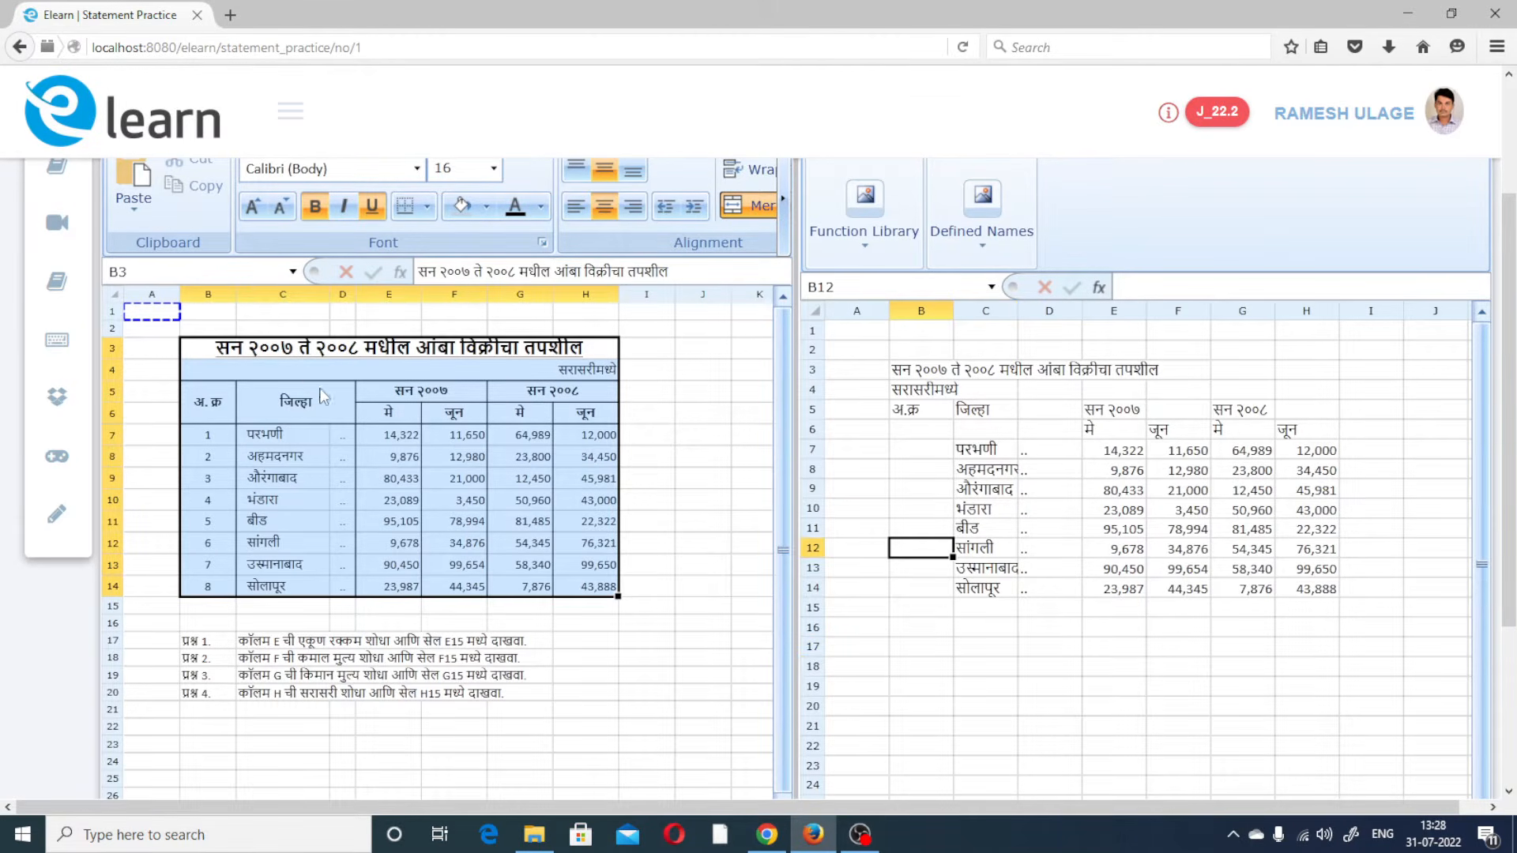
# Review the title, serial number heading and last month heading in the question sheet against B3 and H6 of the answer sheet
pyautogui.click(212, 350)
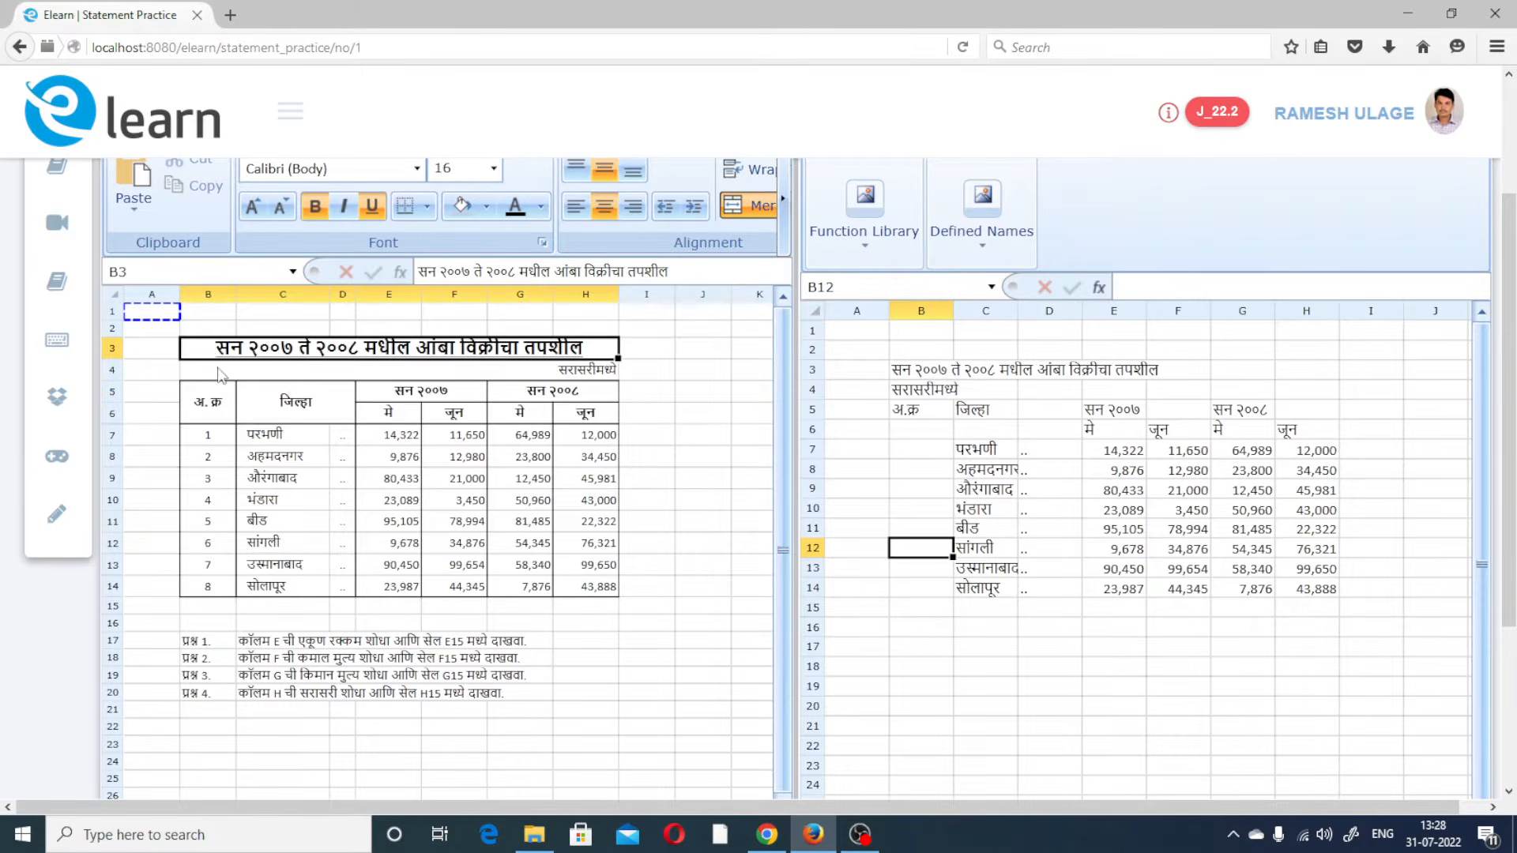
pyautogui.moveTo(208, 407); pyautogui.dragTo(205, 413)
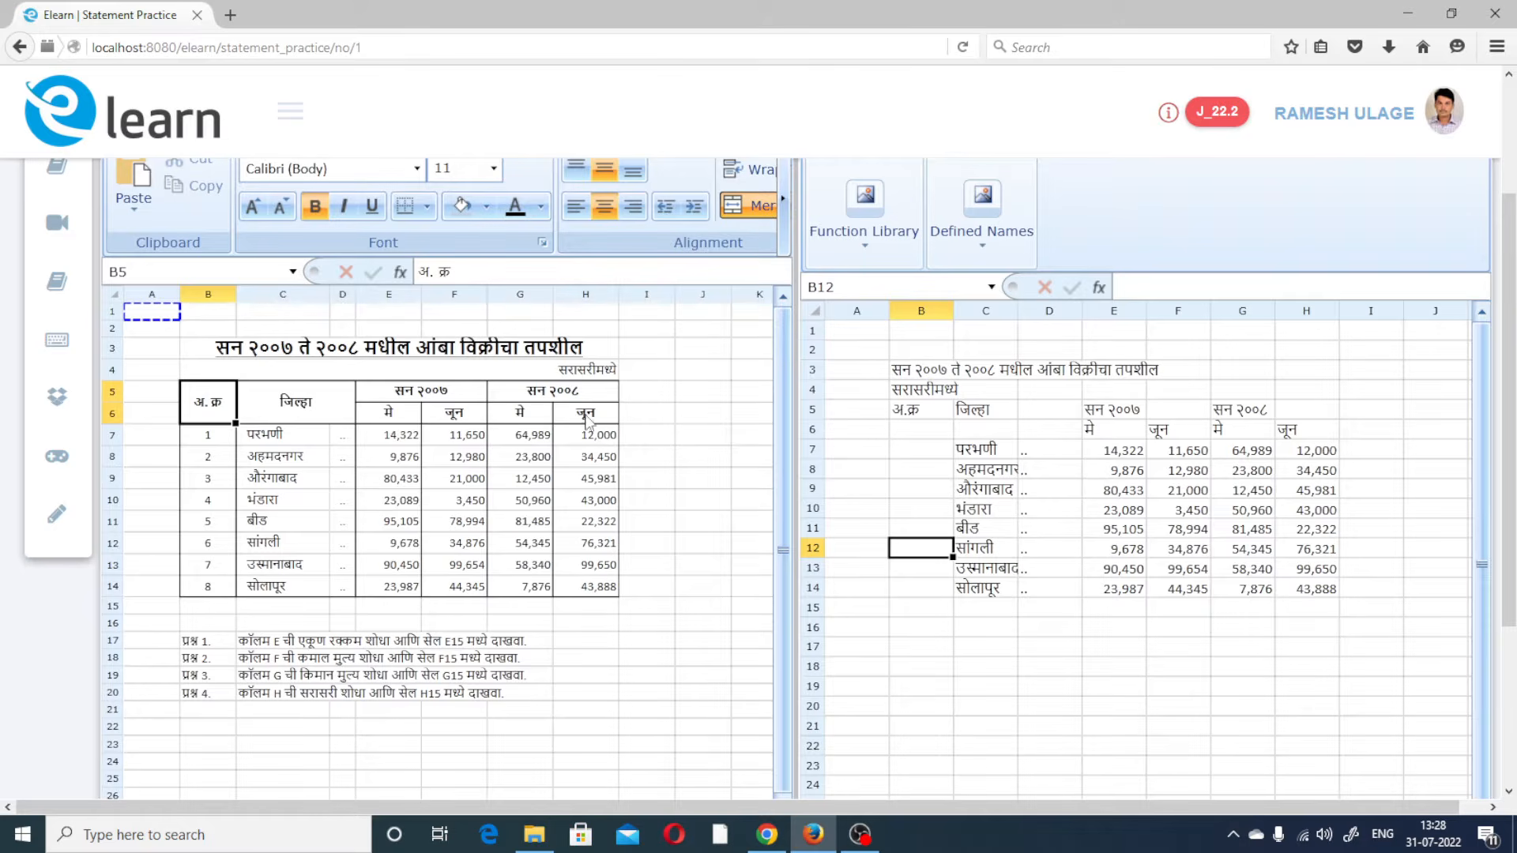
pyautogui.click(586, 419)
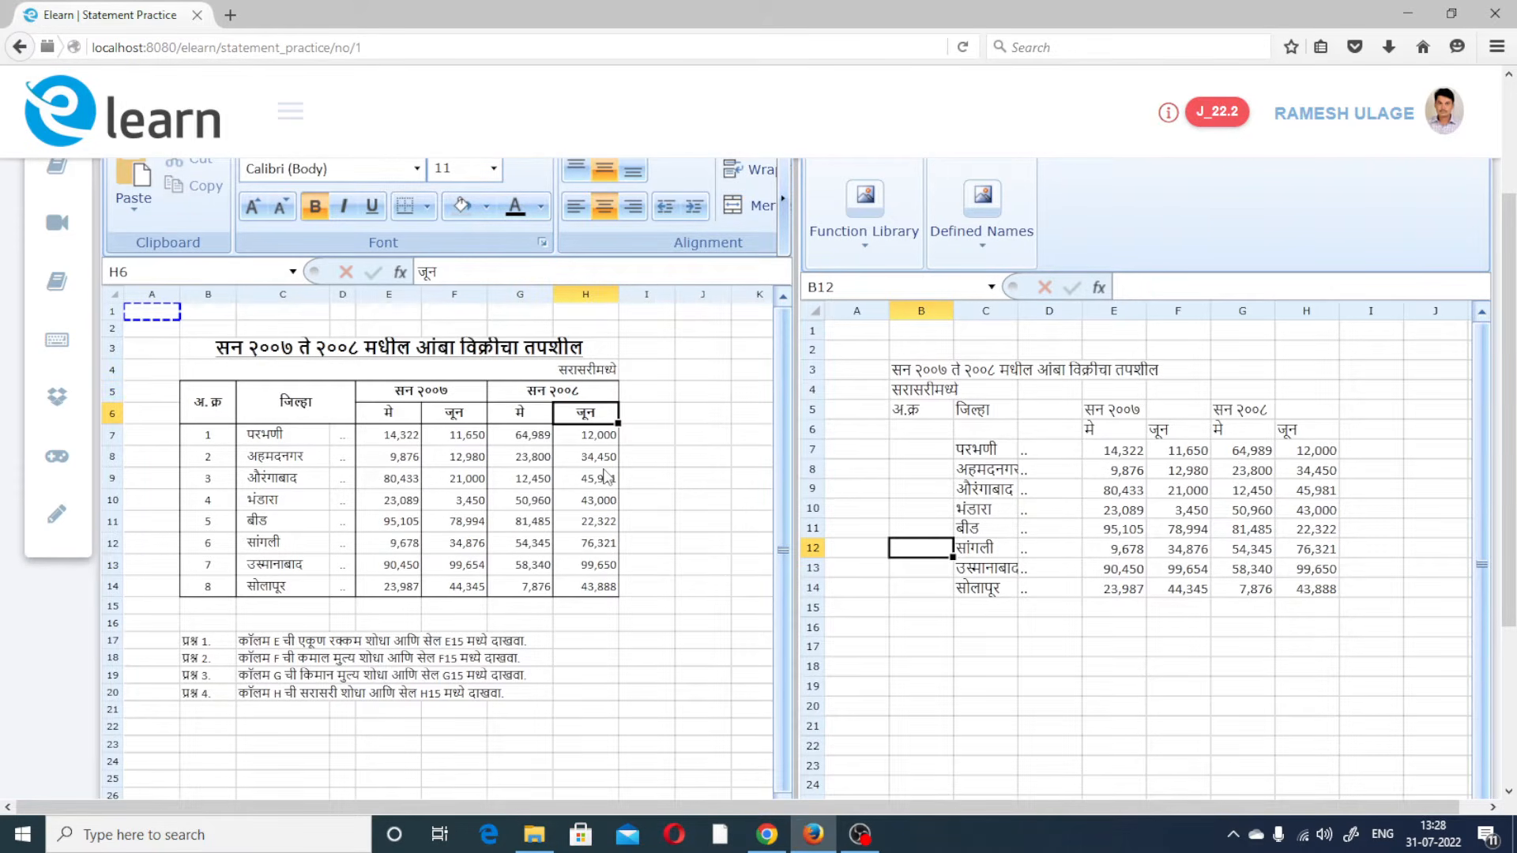
pyautogui.doubleClick(910, 373)
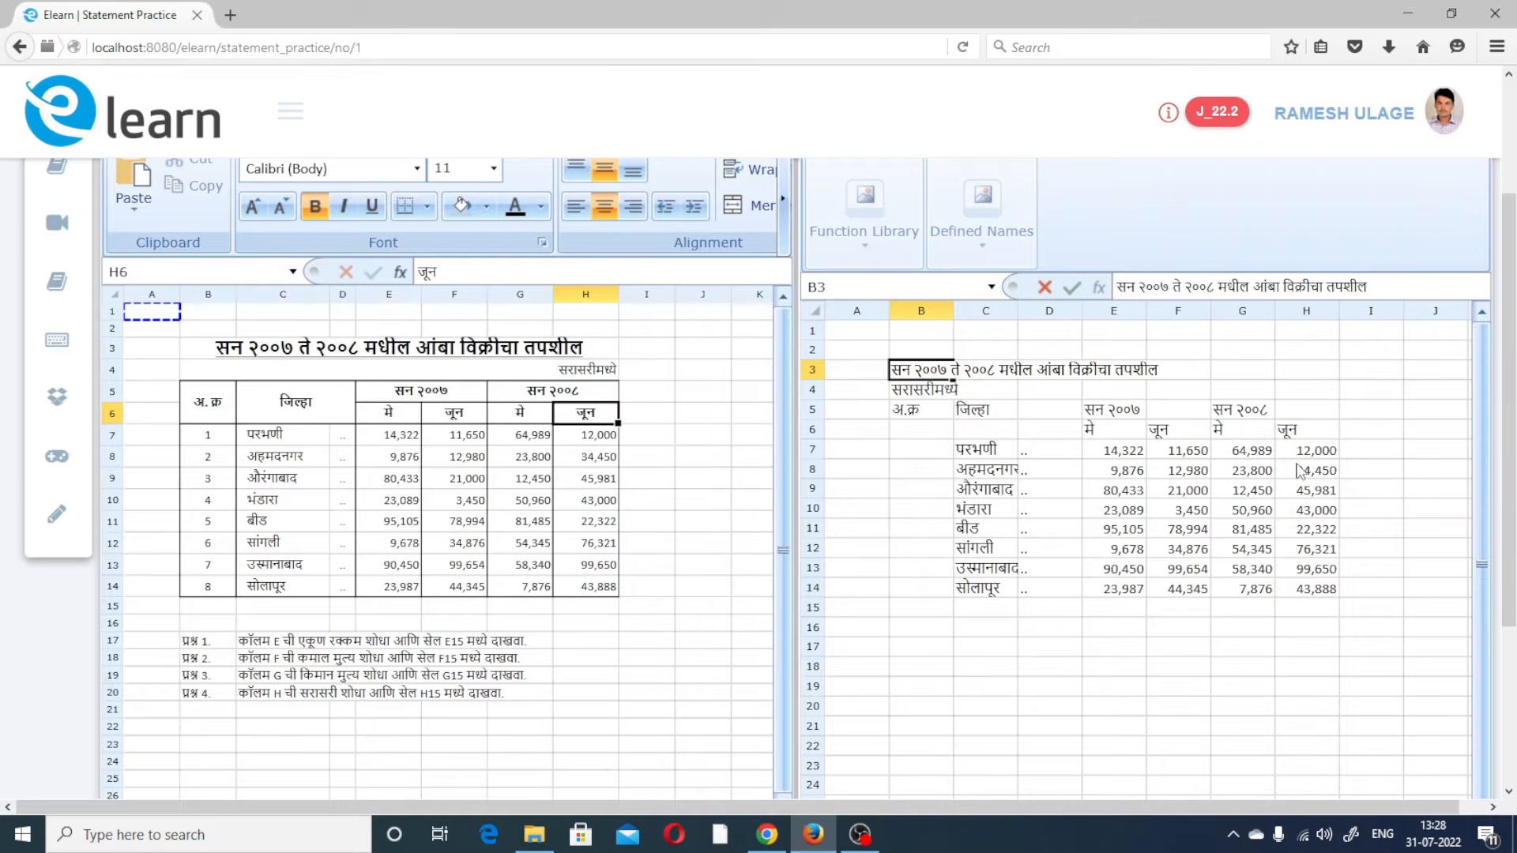
pyautogui.click(1305, 441)
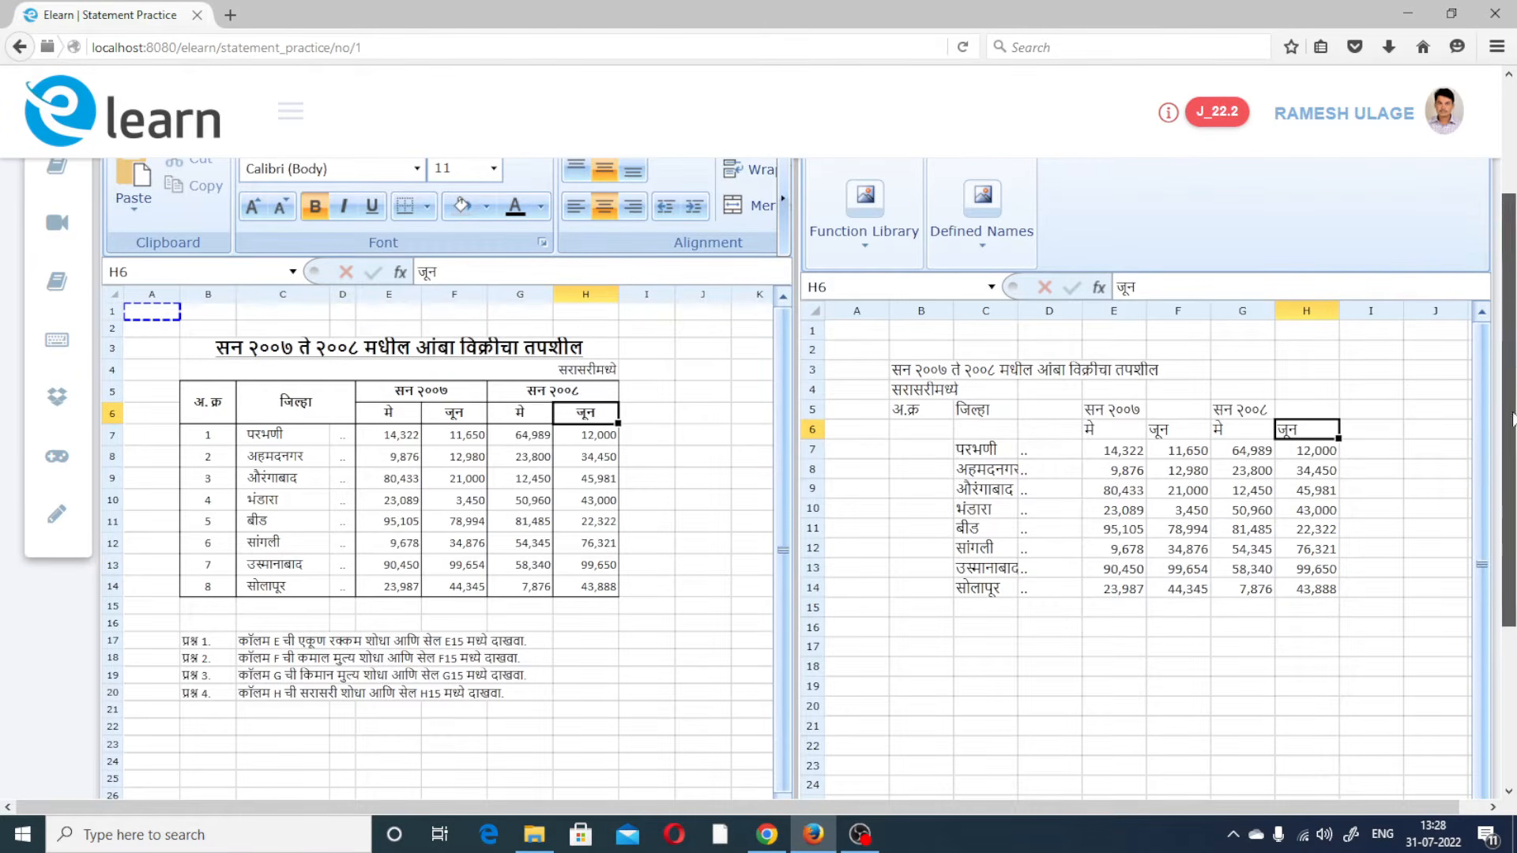
# Format the title in cell B3 of the answer sheet as 16 pt, bold and underlined
pyautogui.scroll(2, 1509, 427)
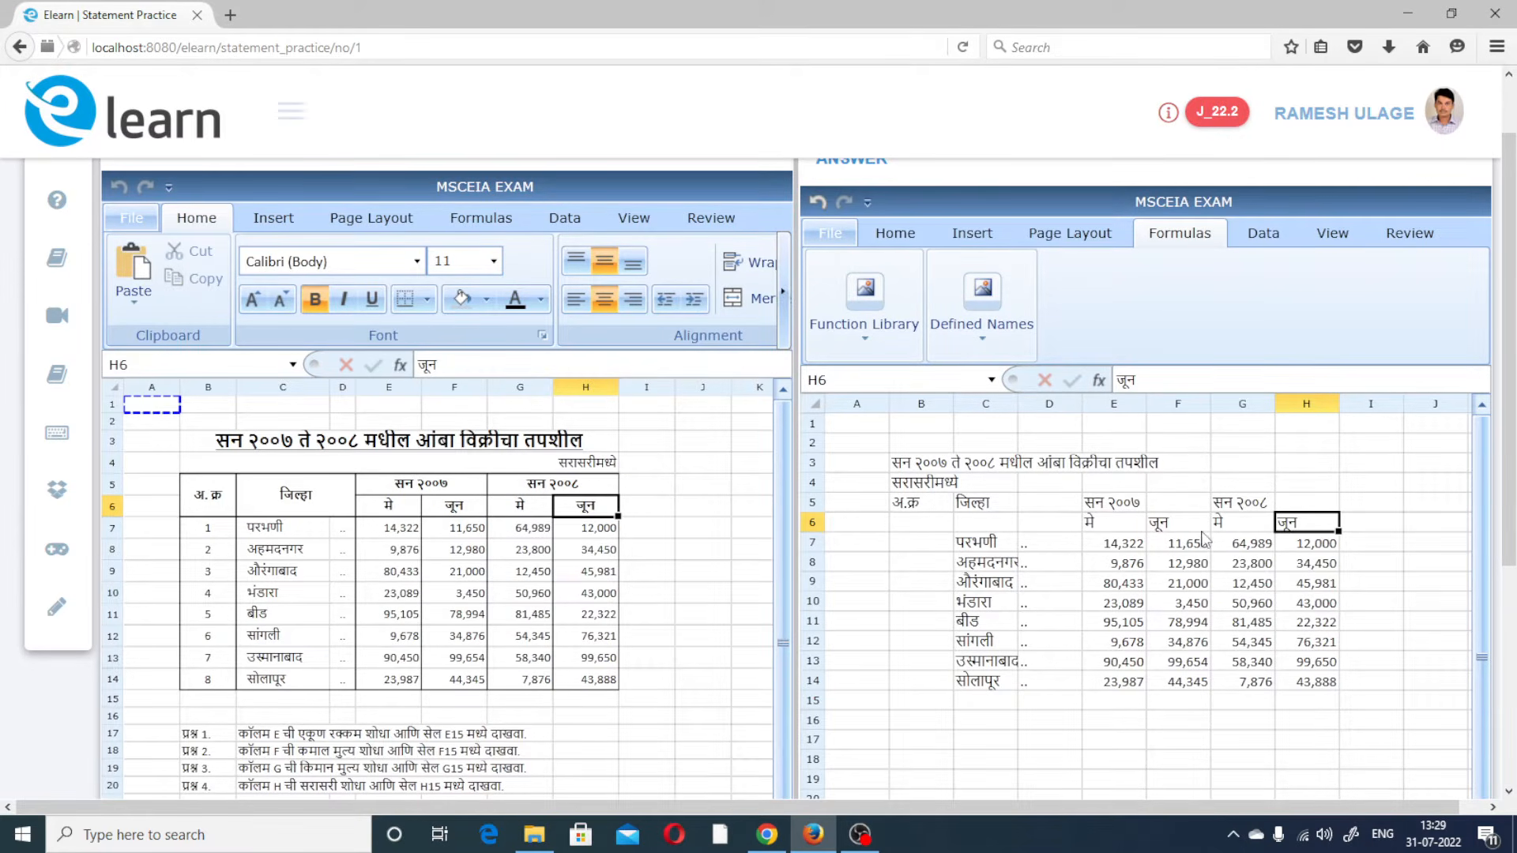
pyautogui.click(1130, 644)
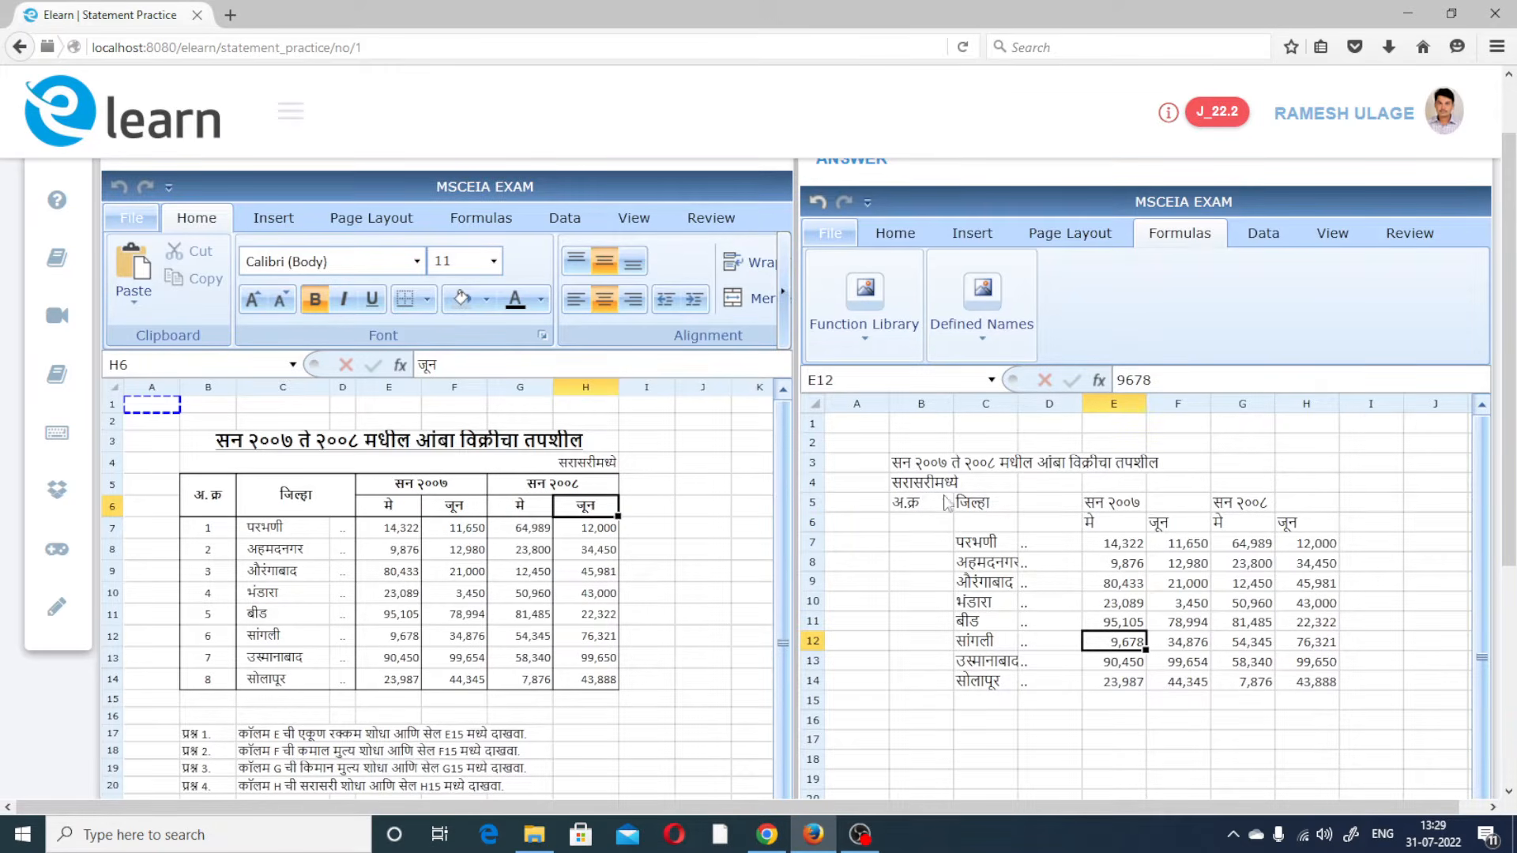
pyautogui.click(910, 466)
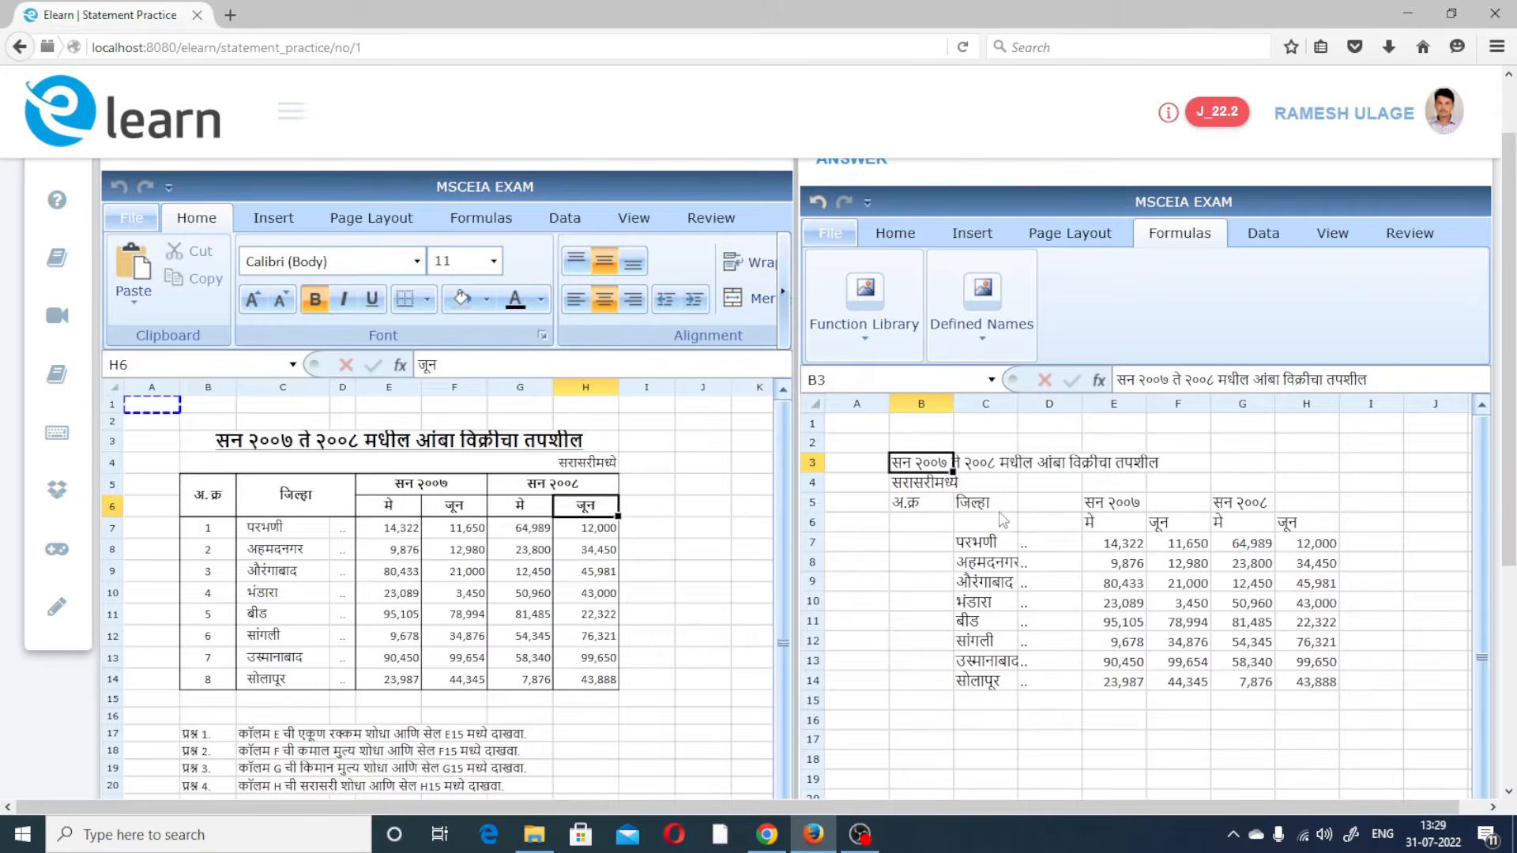
pyautogui.click(885, 240)
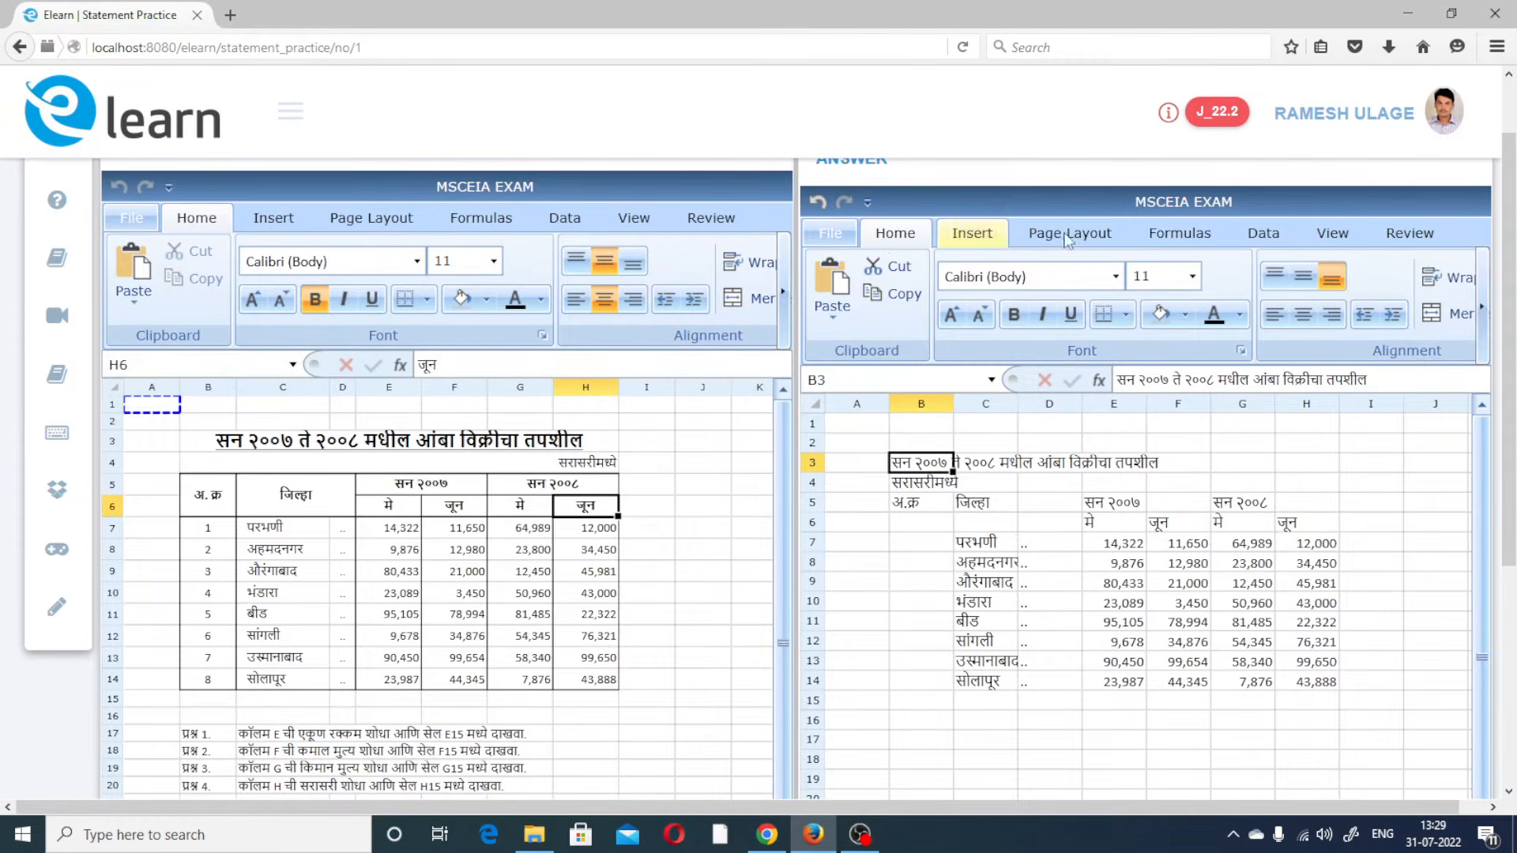
pyautogui.click(1198, 277)
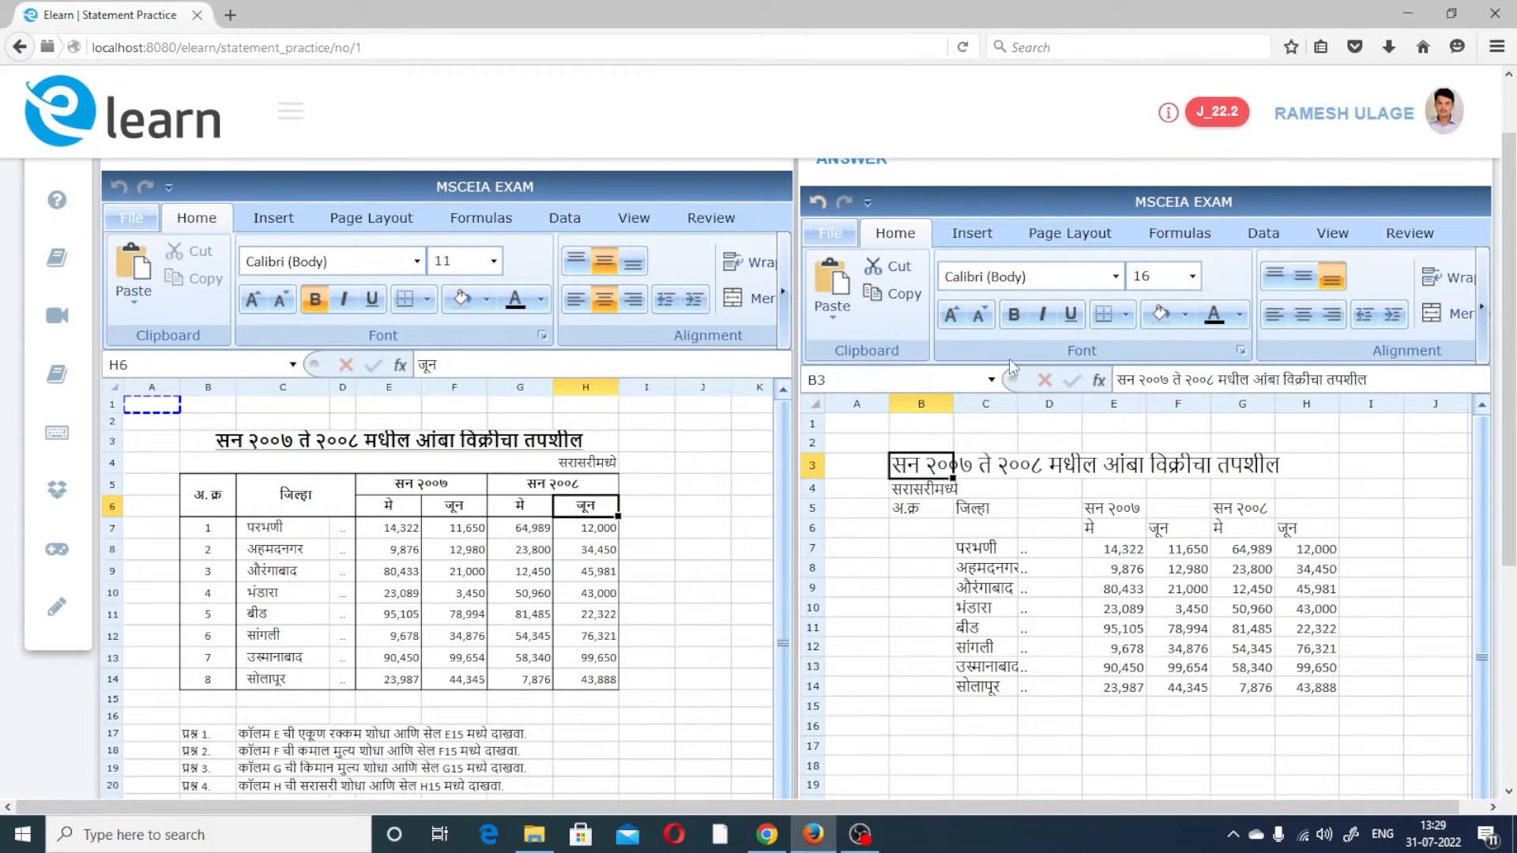
pyautogui.click(1015, 318)
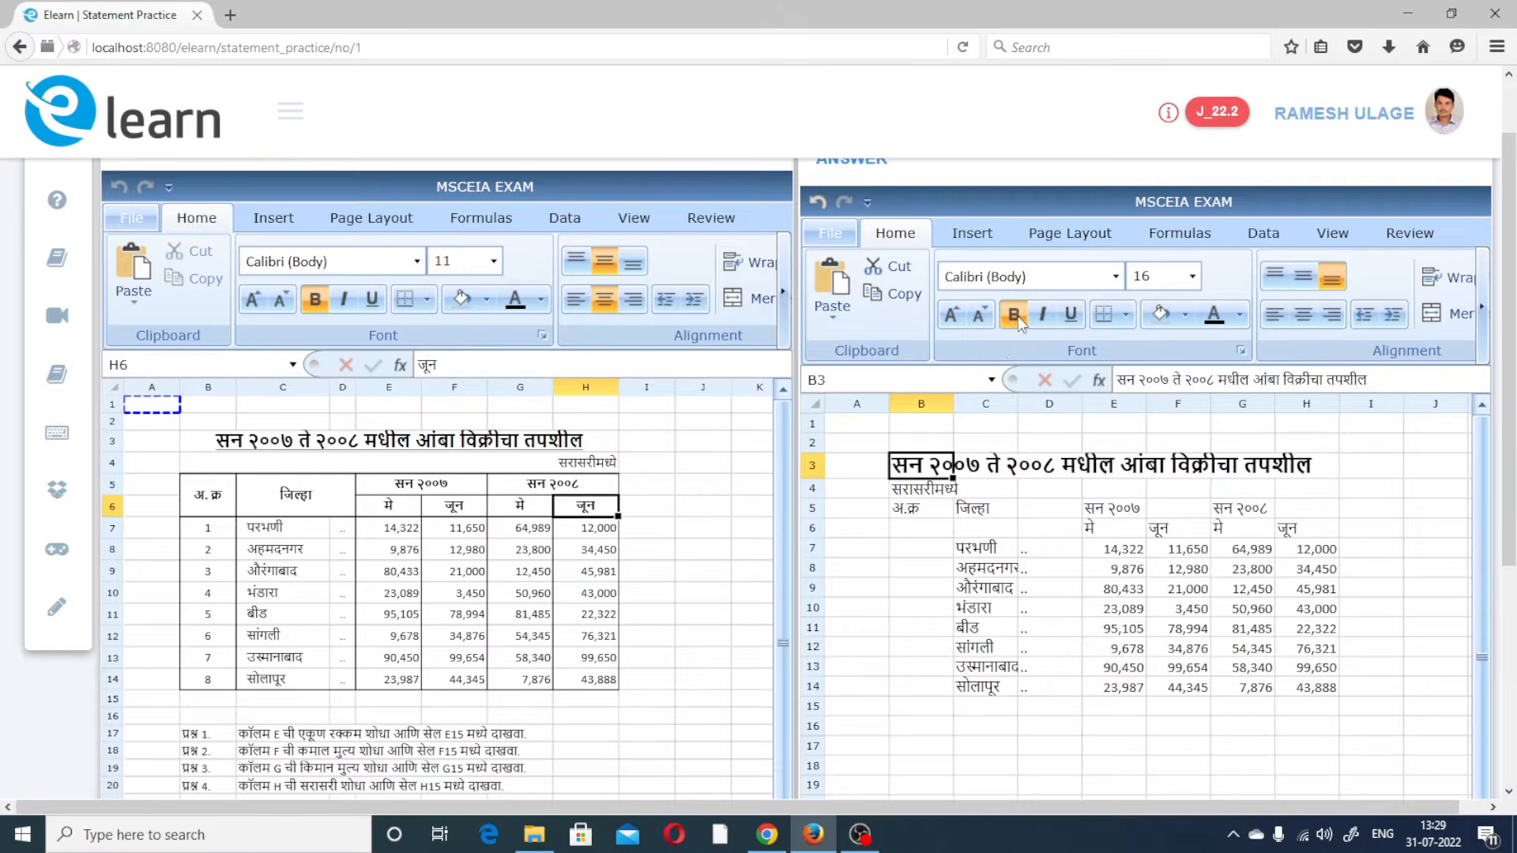
pyautogui.click(1072, 317)
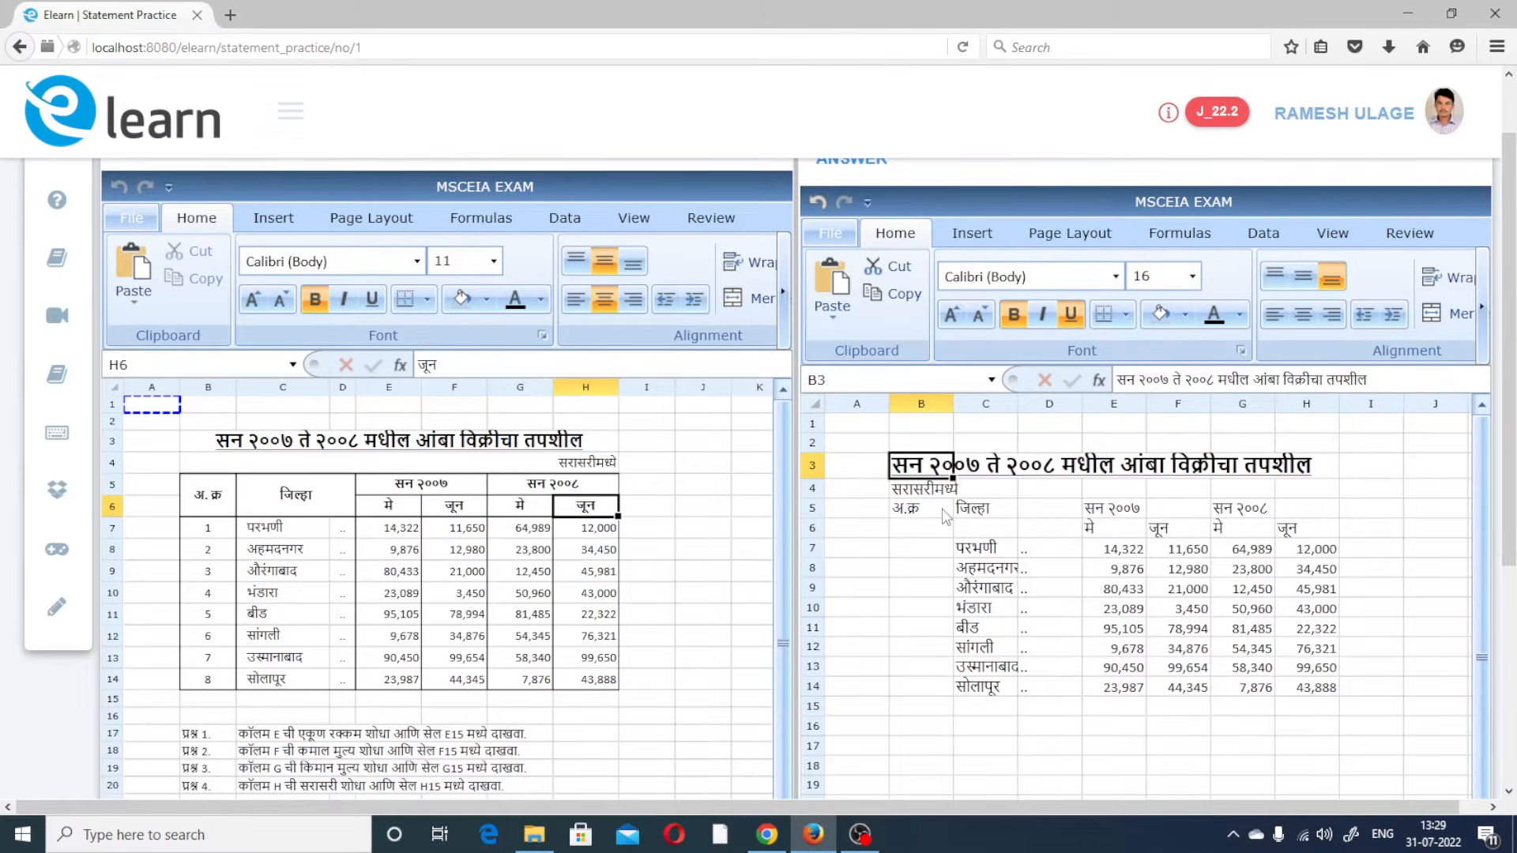
# Widen column B of the answer sheet slightly and column C to about twice its width to fit the district names
pyautogui.click(923, 548)
pyautogui.click(931, 406)
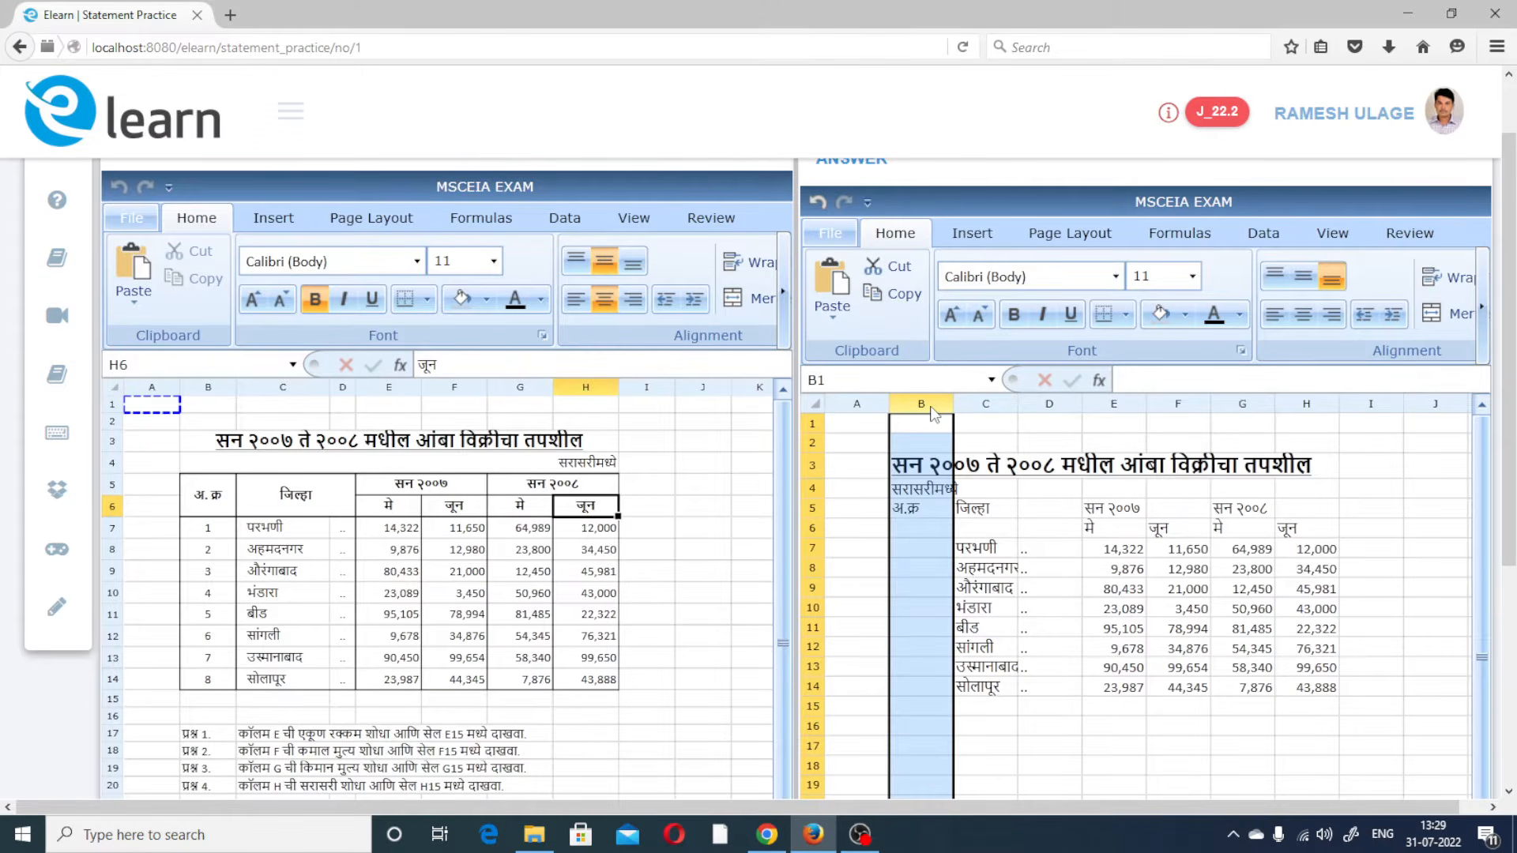
pyautogui.moveTo(954, 405); pyautogui.dragTo(955, 407)
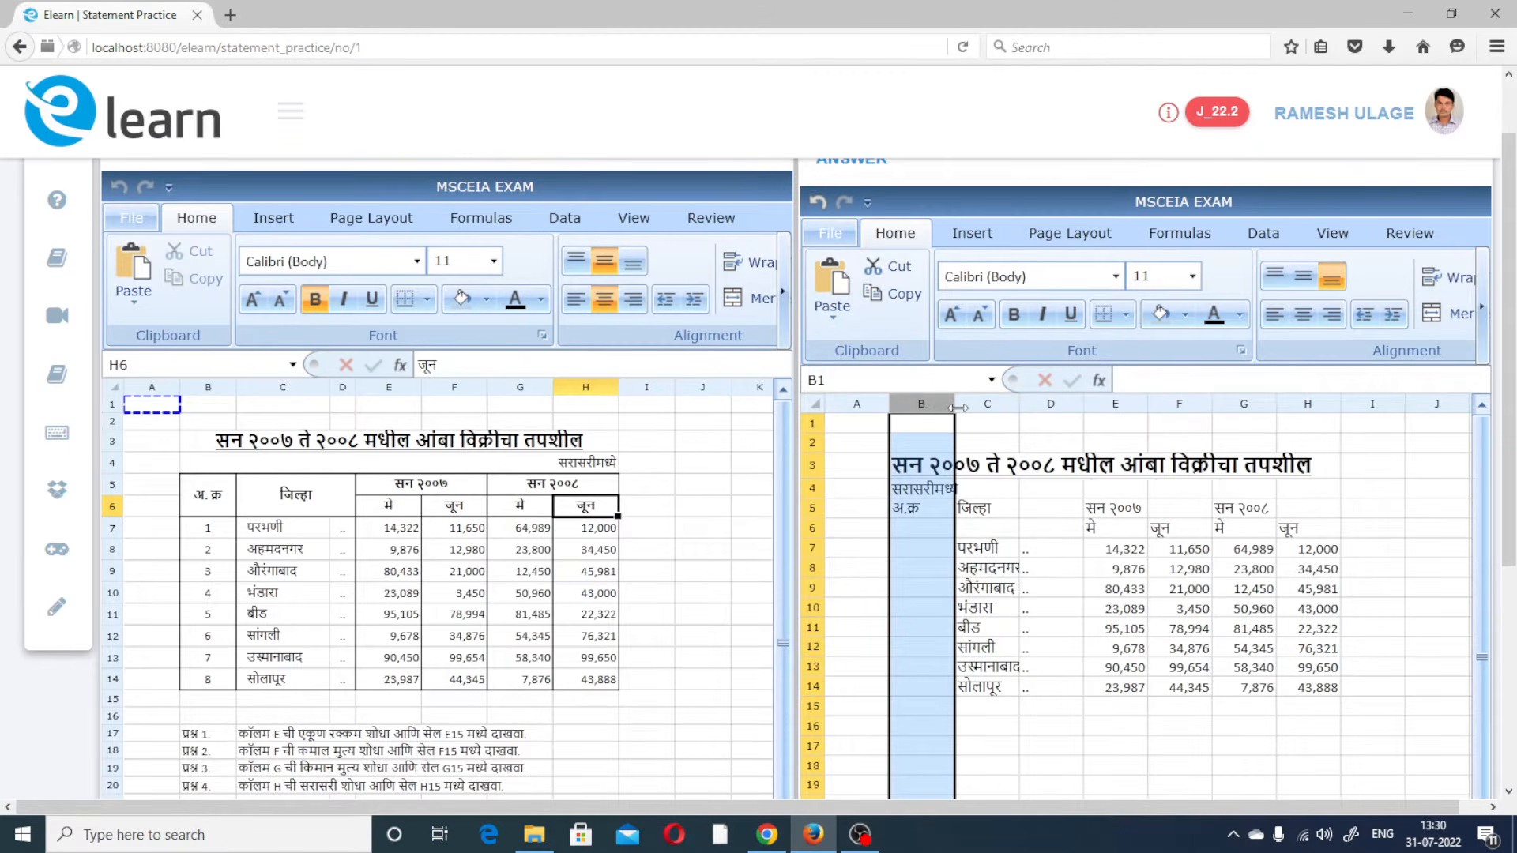
pyautogui.click(994, 403)
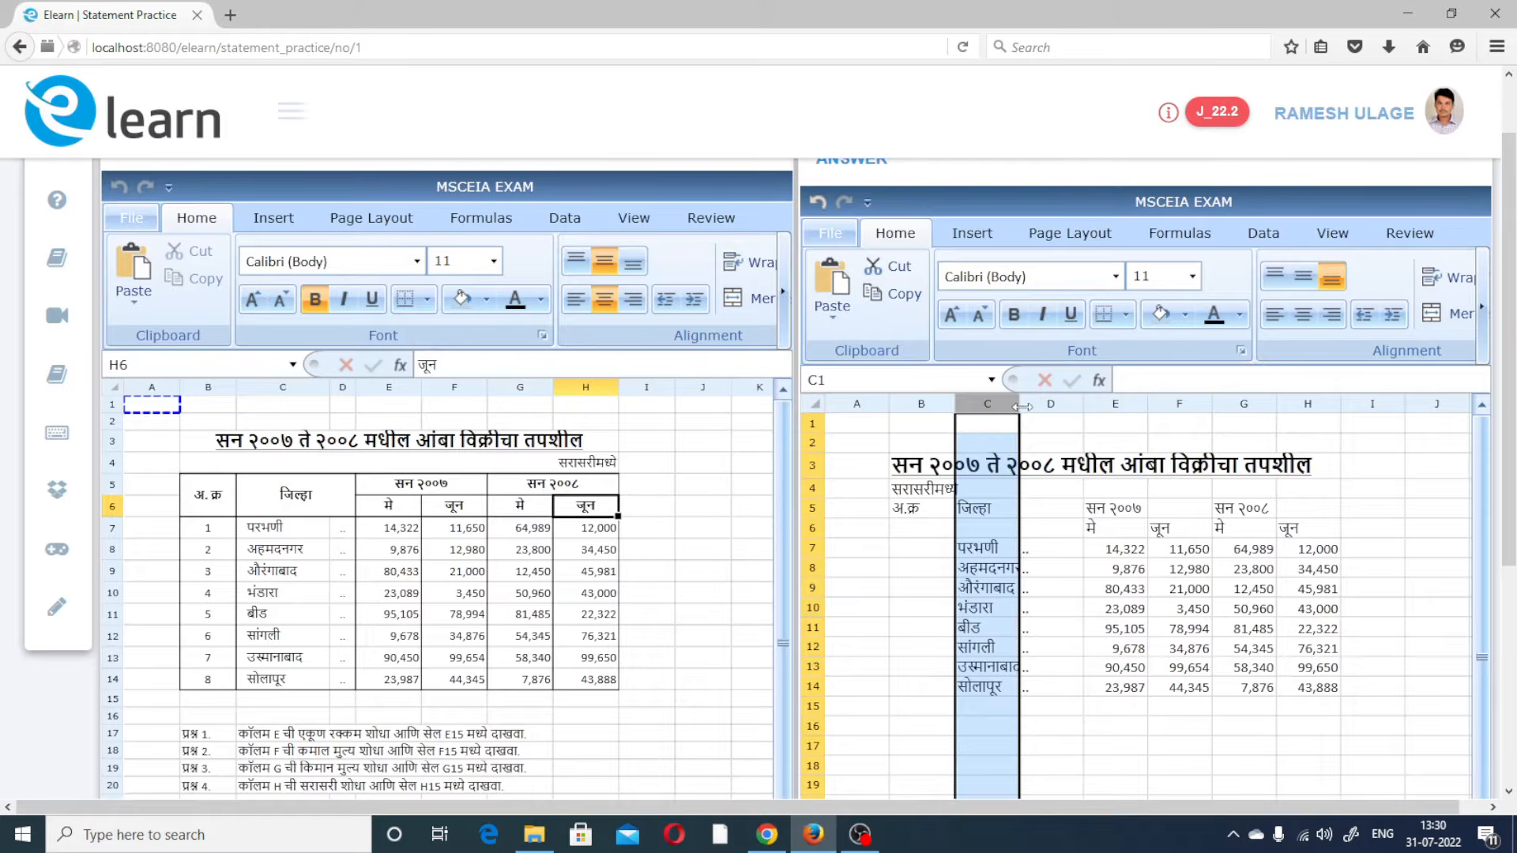
pyautogui.moveTo(1022, 406); pyautogui.dragTo(1081, 406)
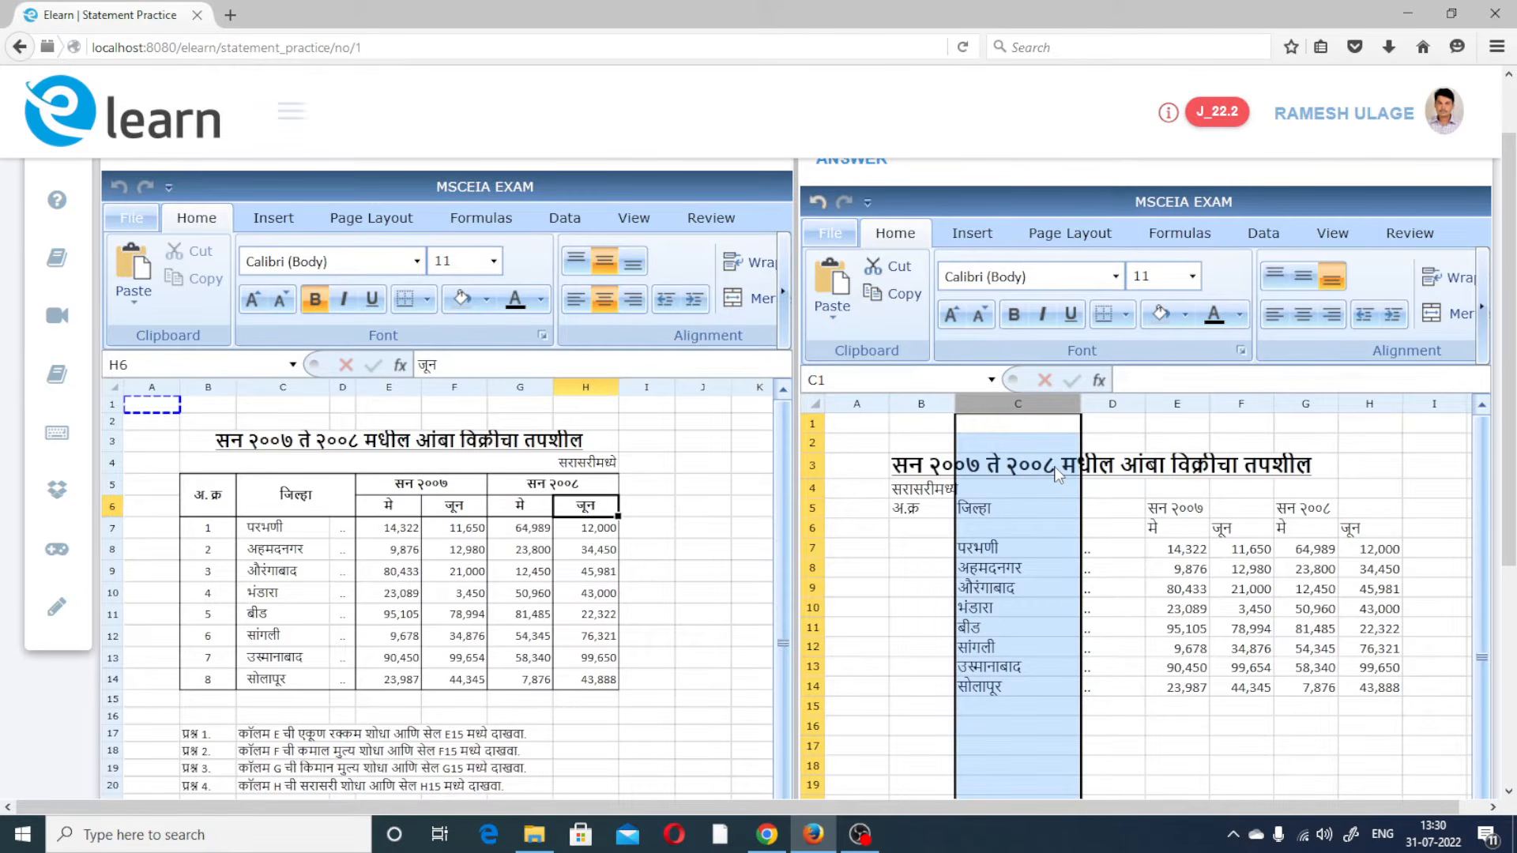
# Narrow column D of the answer sheet, which holds the dots, to about two-thirds of its width
pyautogui.click(1029, 569)
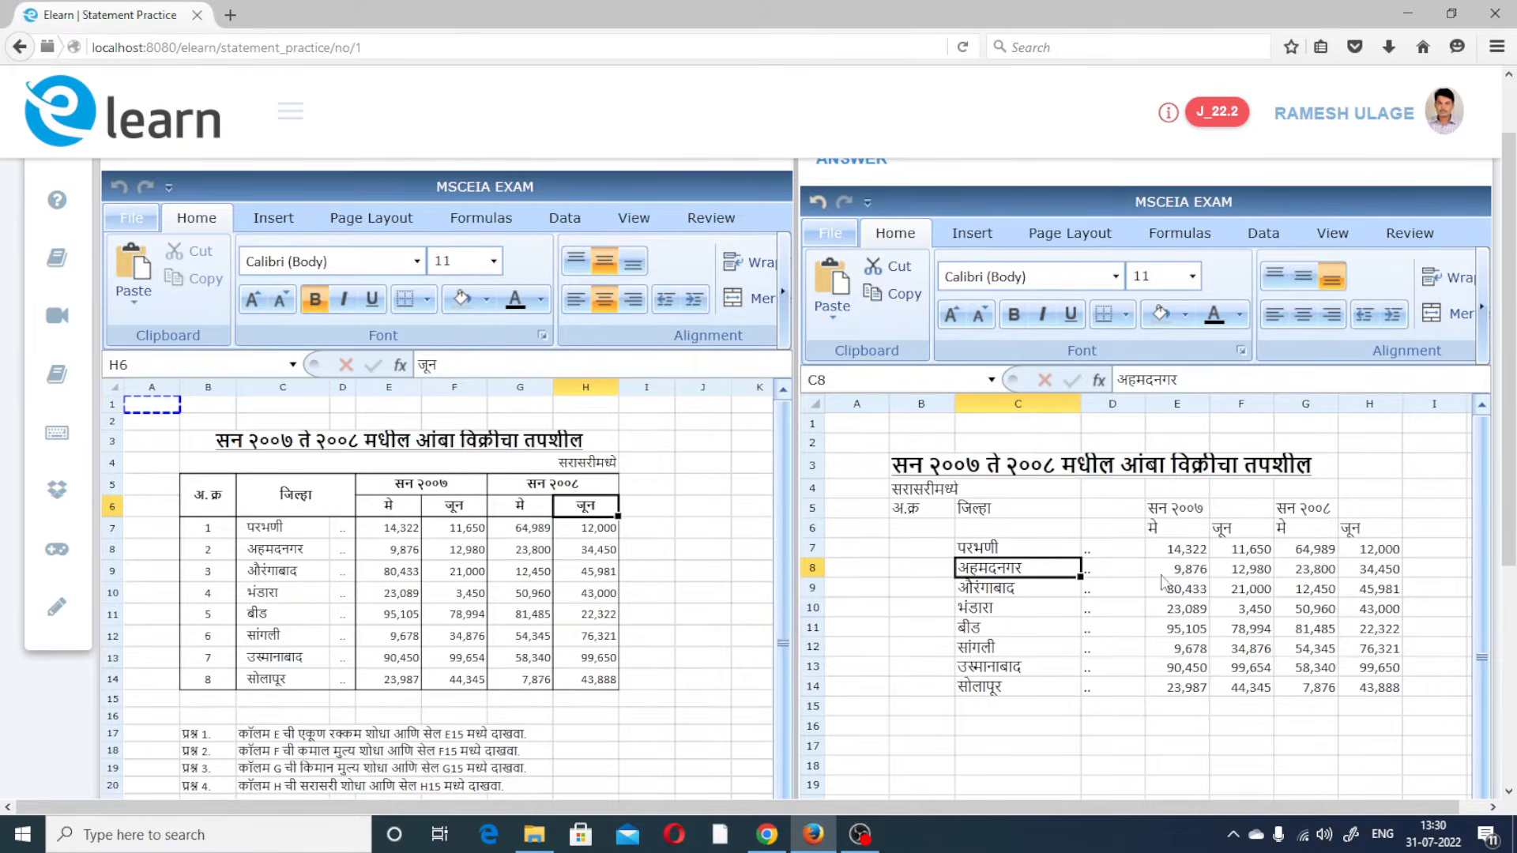
pyautogui.click(1119, 570)
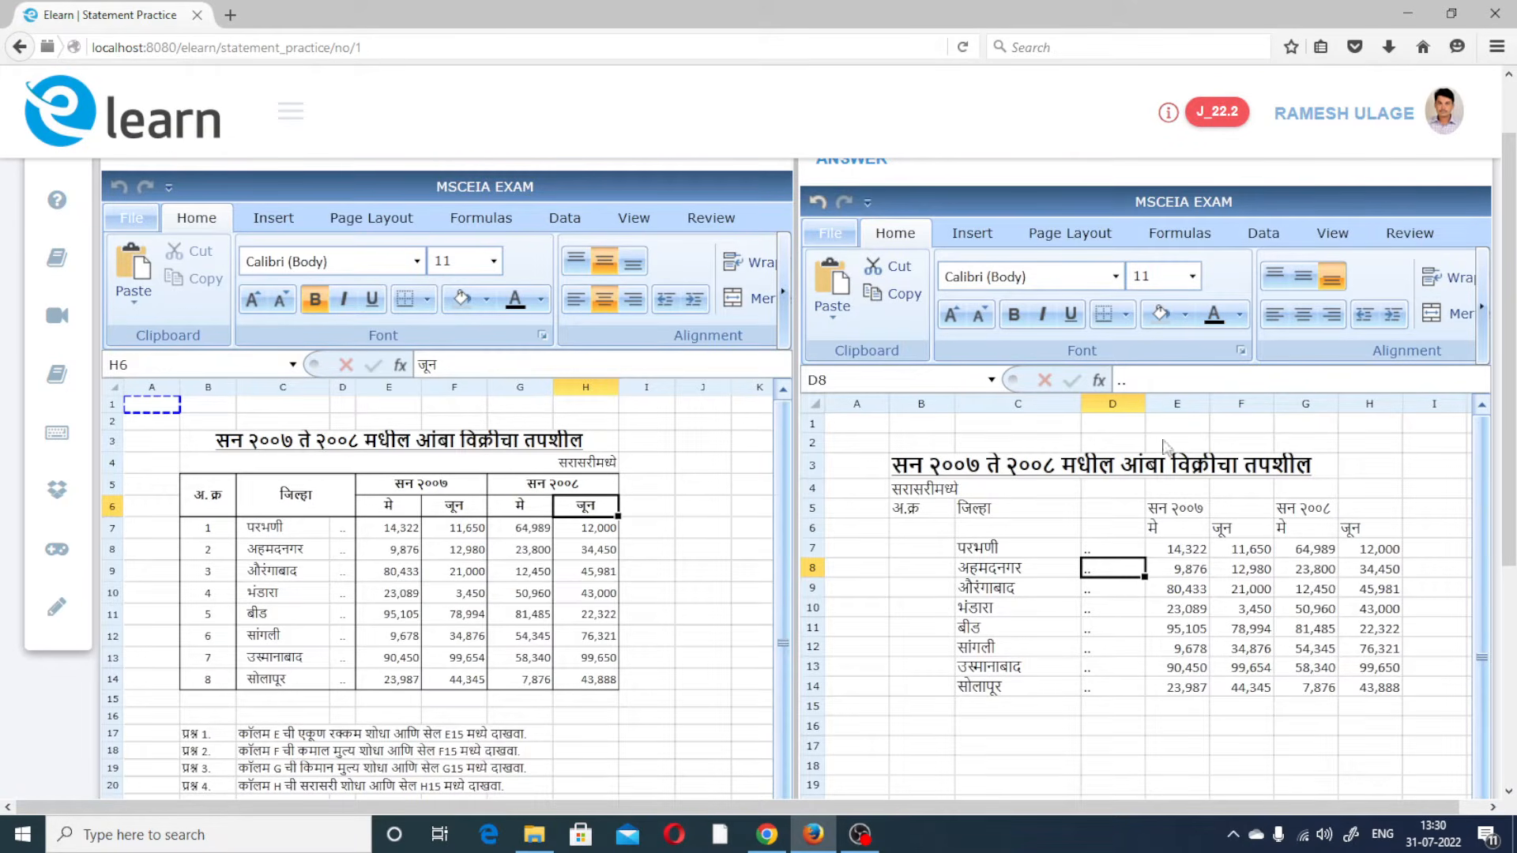
pyautogui.moveTo(1143, 407); pyautogui.dragTo(1114, 423)
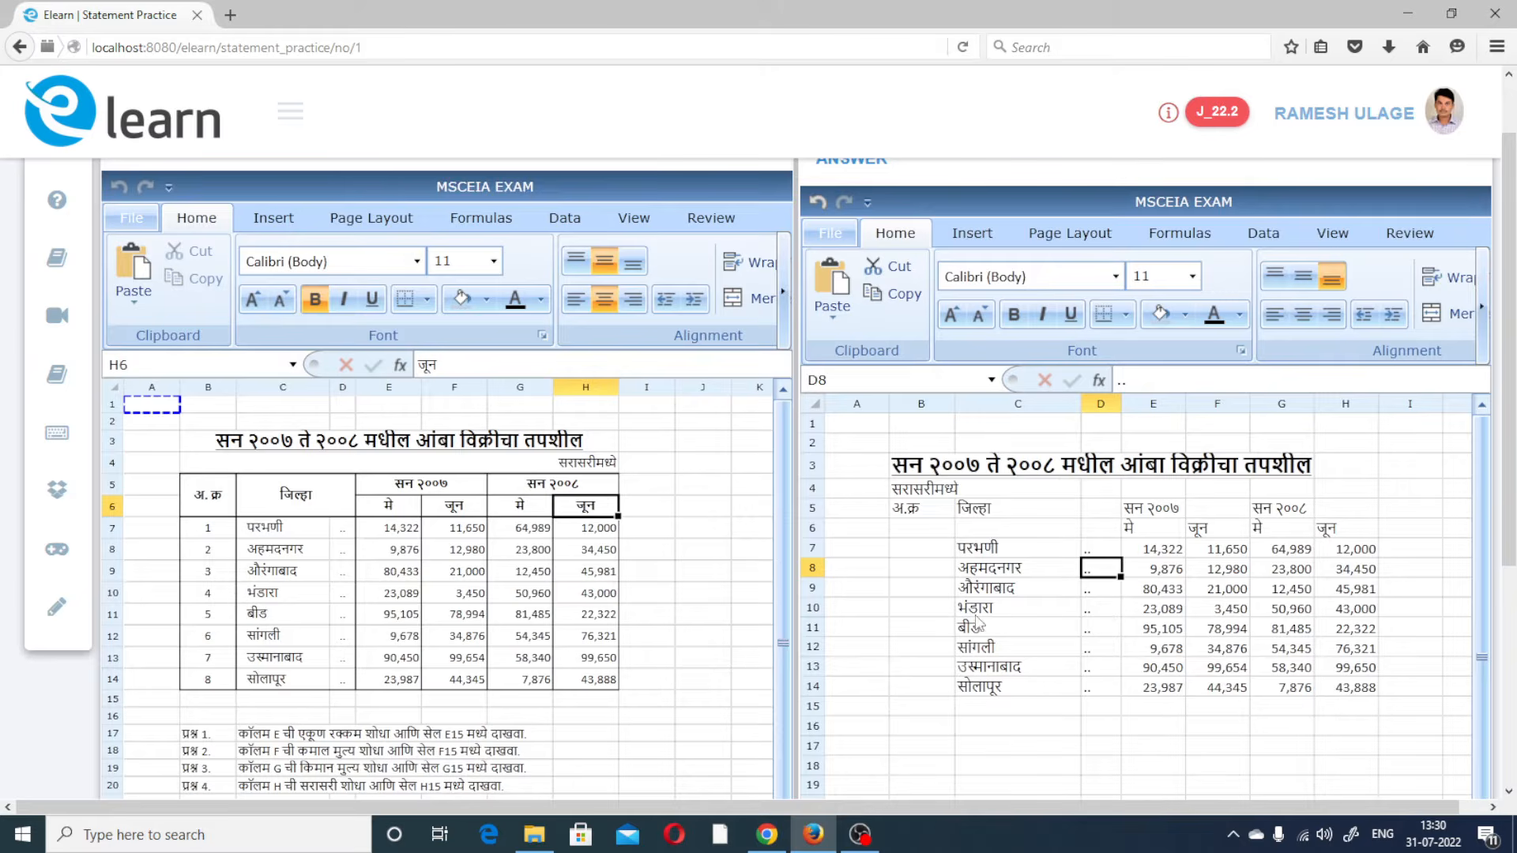
pyautogui.click(938, 405)
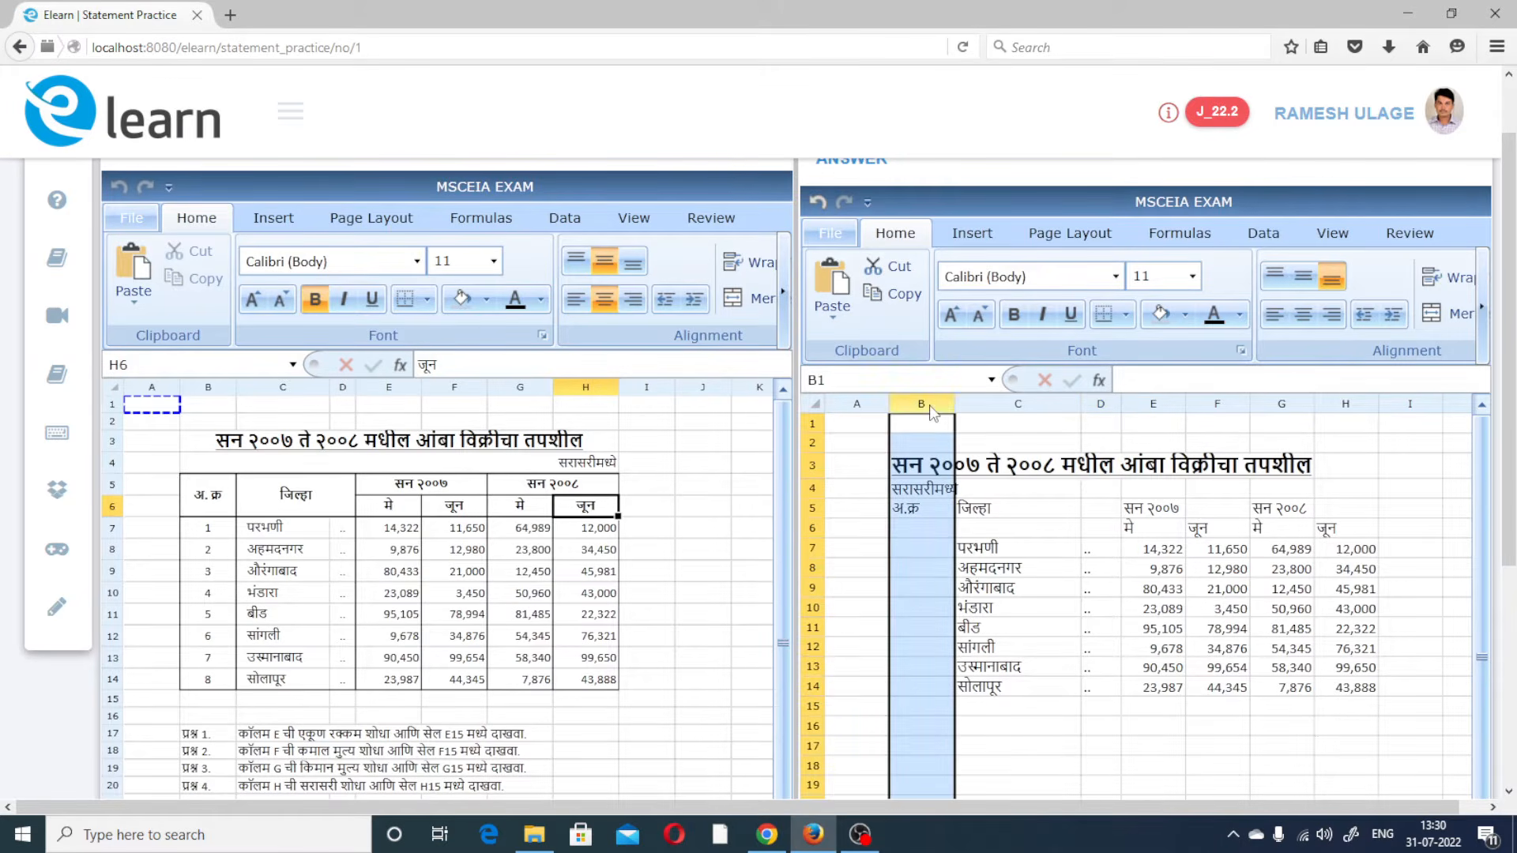
pyautogui.click(994, 414)
pyautogui.click(1102, 411)
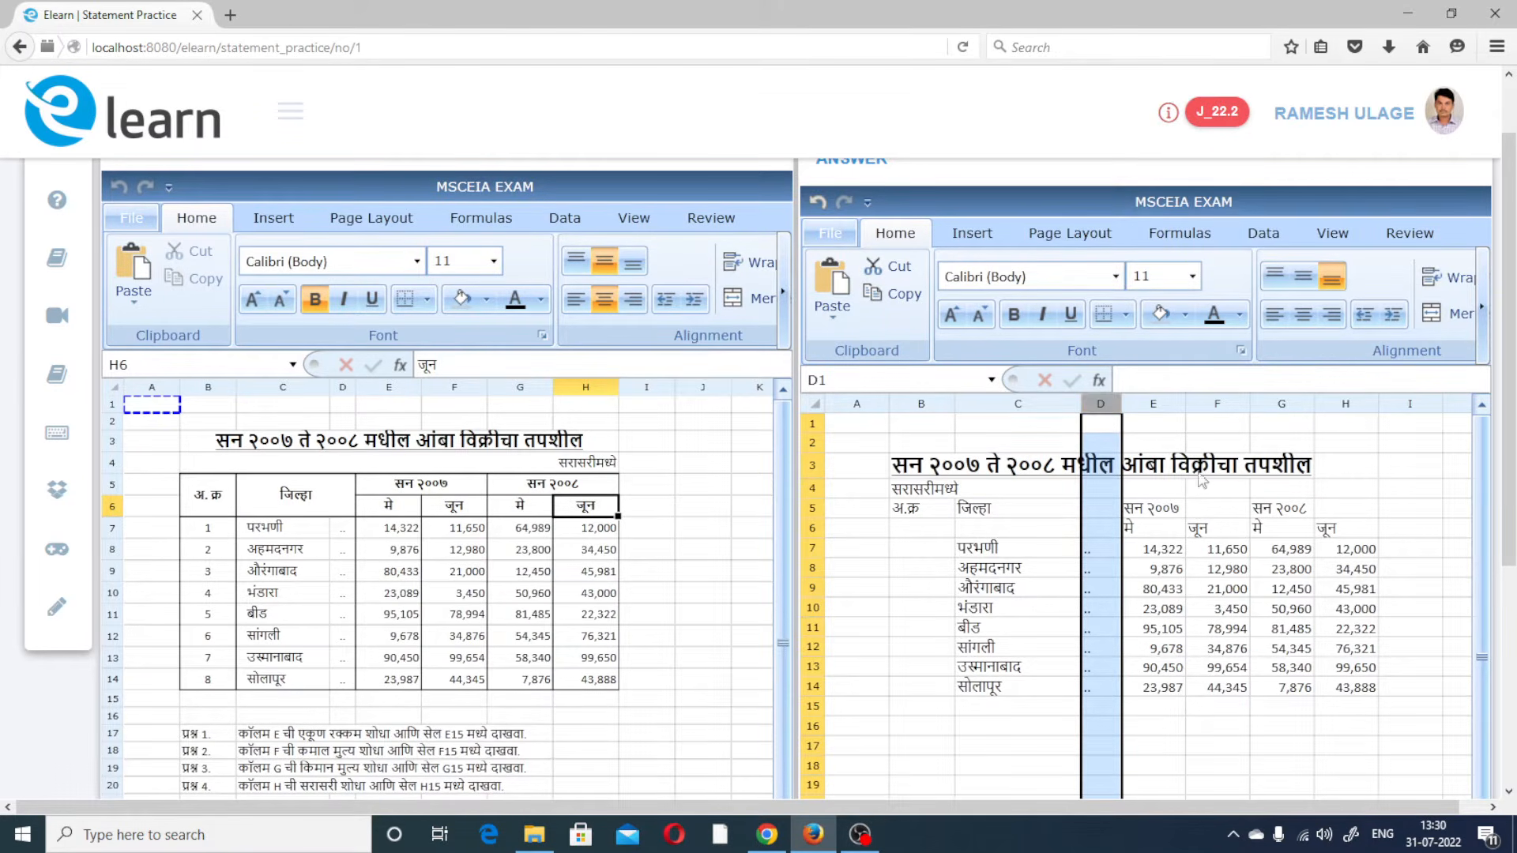
pyautogui.moveTo(1161, 615); pyautogui.dragTo(1325, 616)
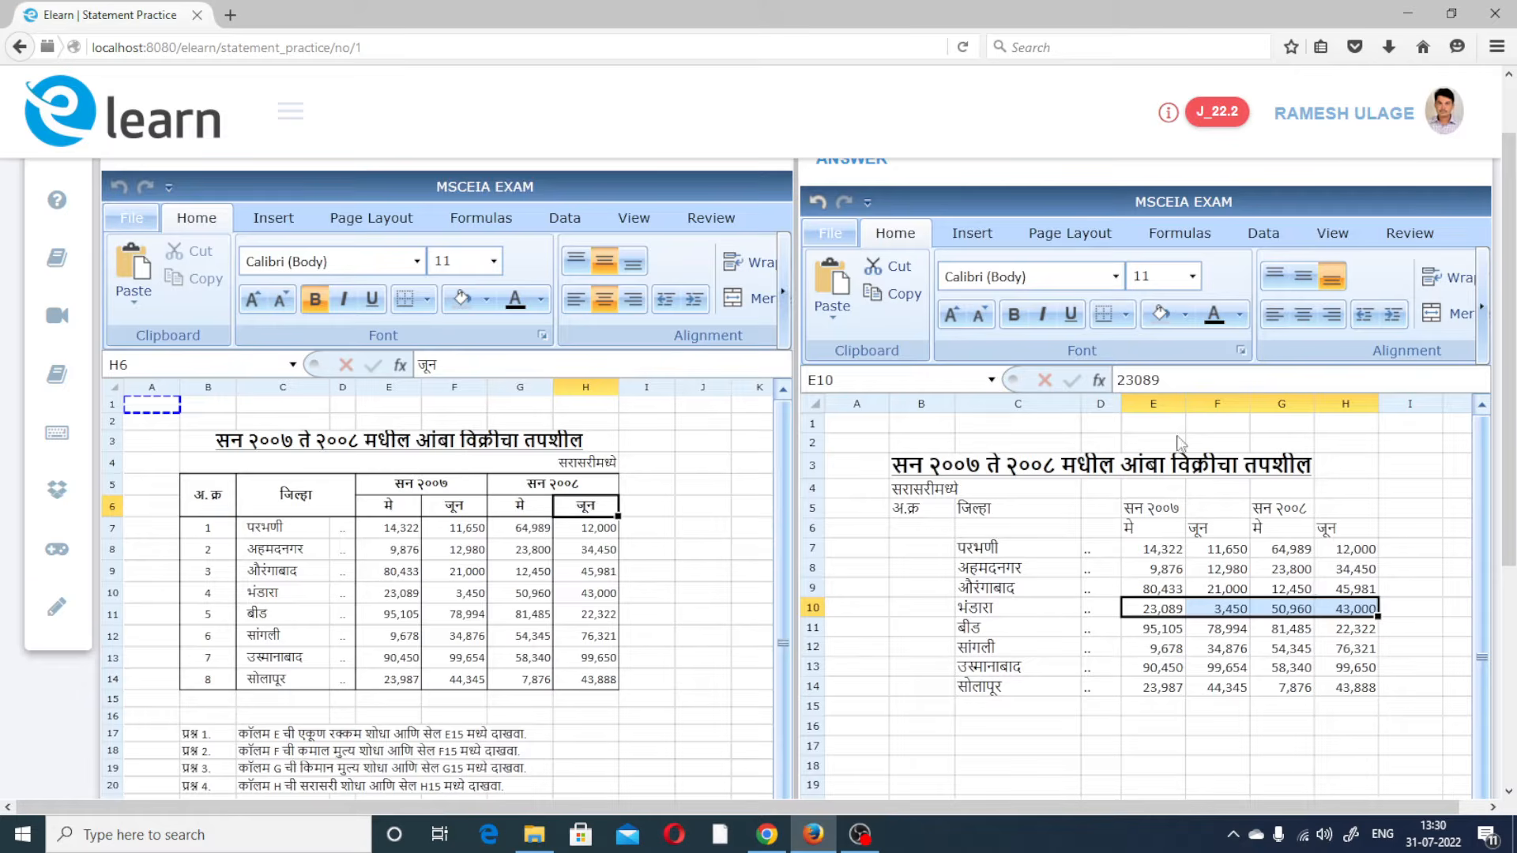
# Set the column width of columns E to H in the answer sheet to 75
pyautogui.click(1162, 404)
pyautogui.moveTo(1162, 410); pyautogui.dragTo(1331, 419)
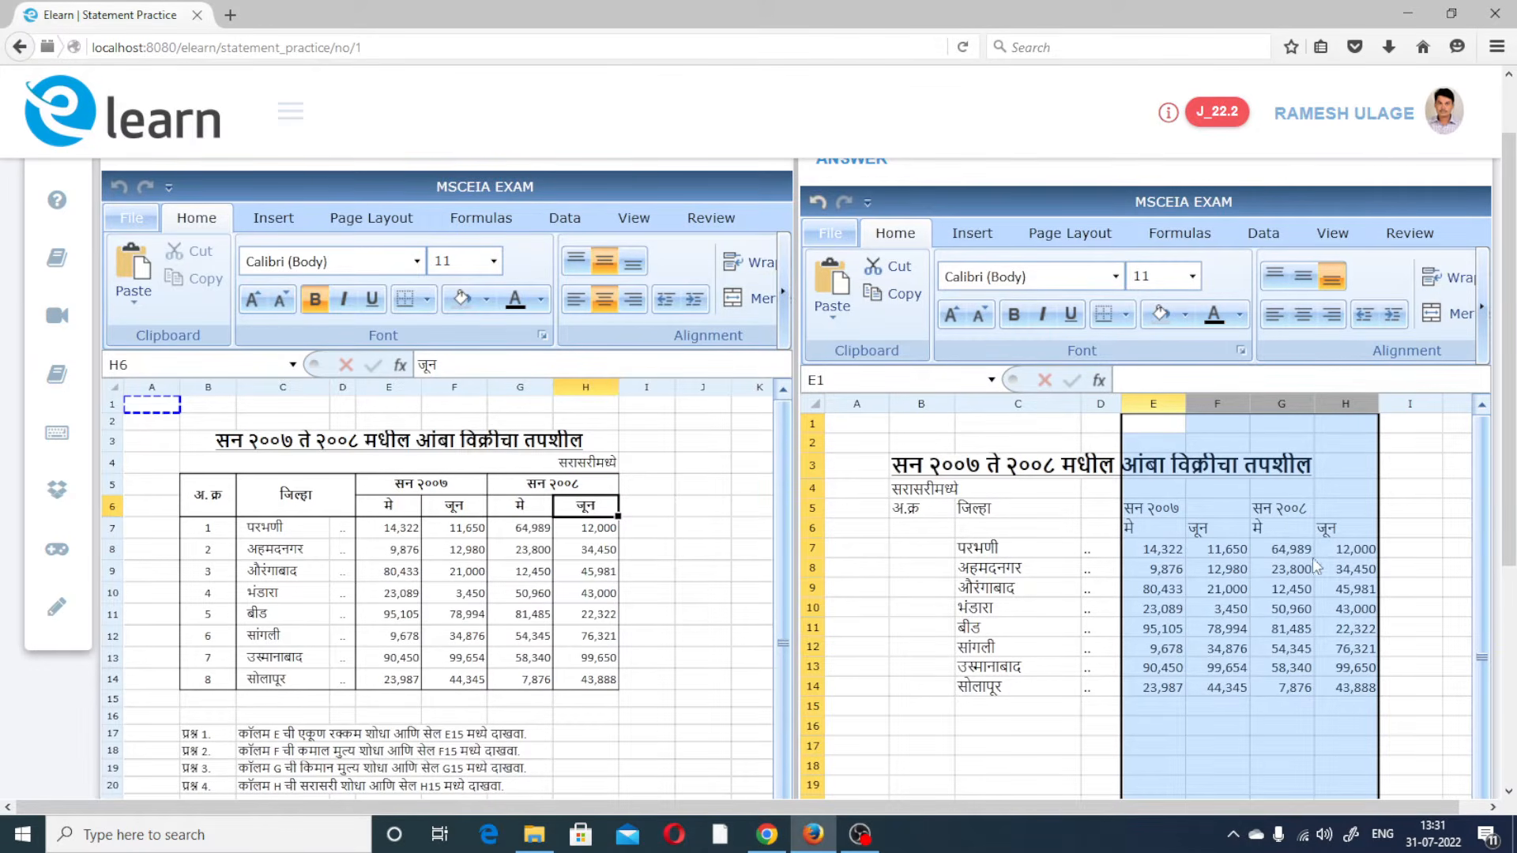
pyautogui.scroll(-5, 1509, 474)
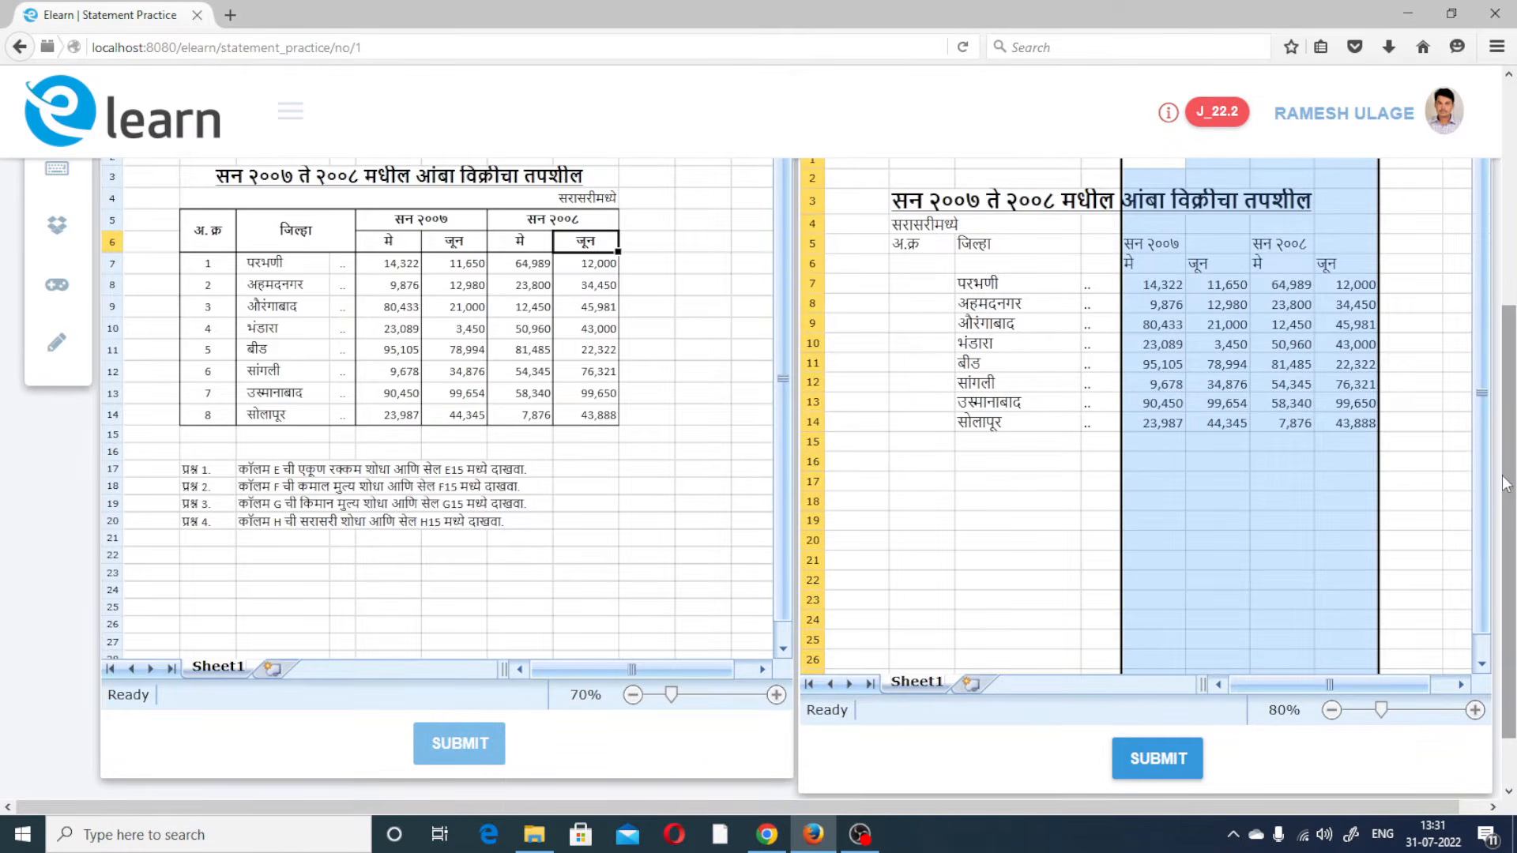
pyautogui.scroll(5, 1501, 572)
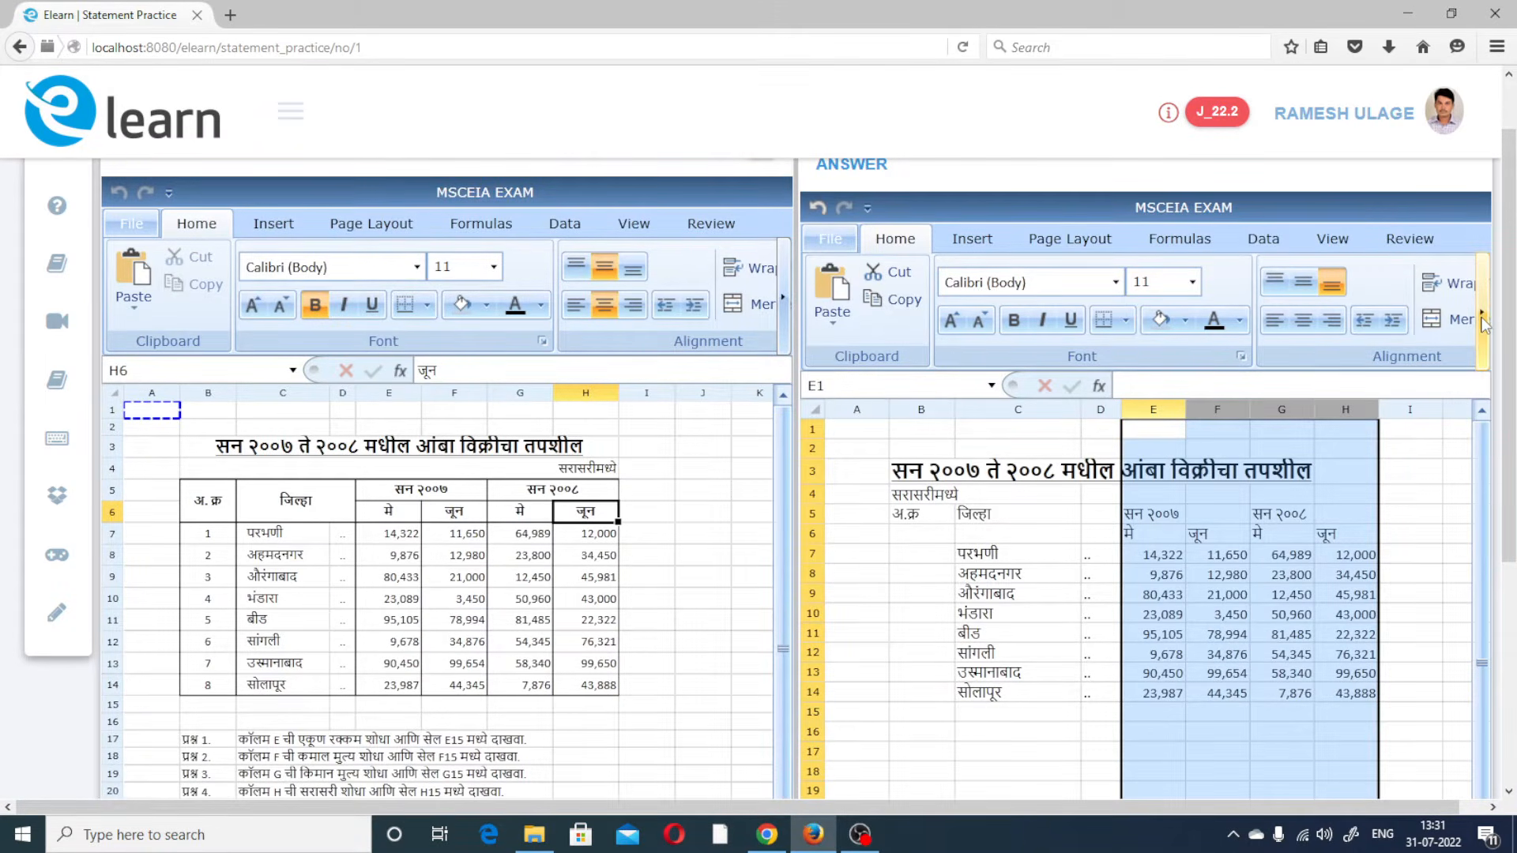
pyautogui.click(1483, 320)
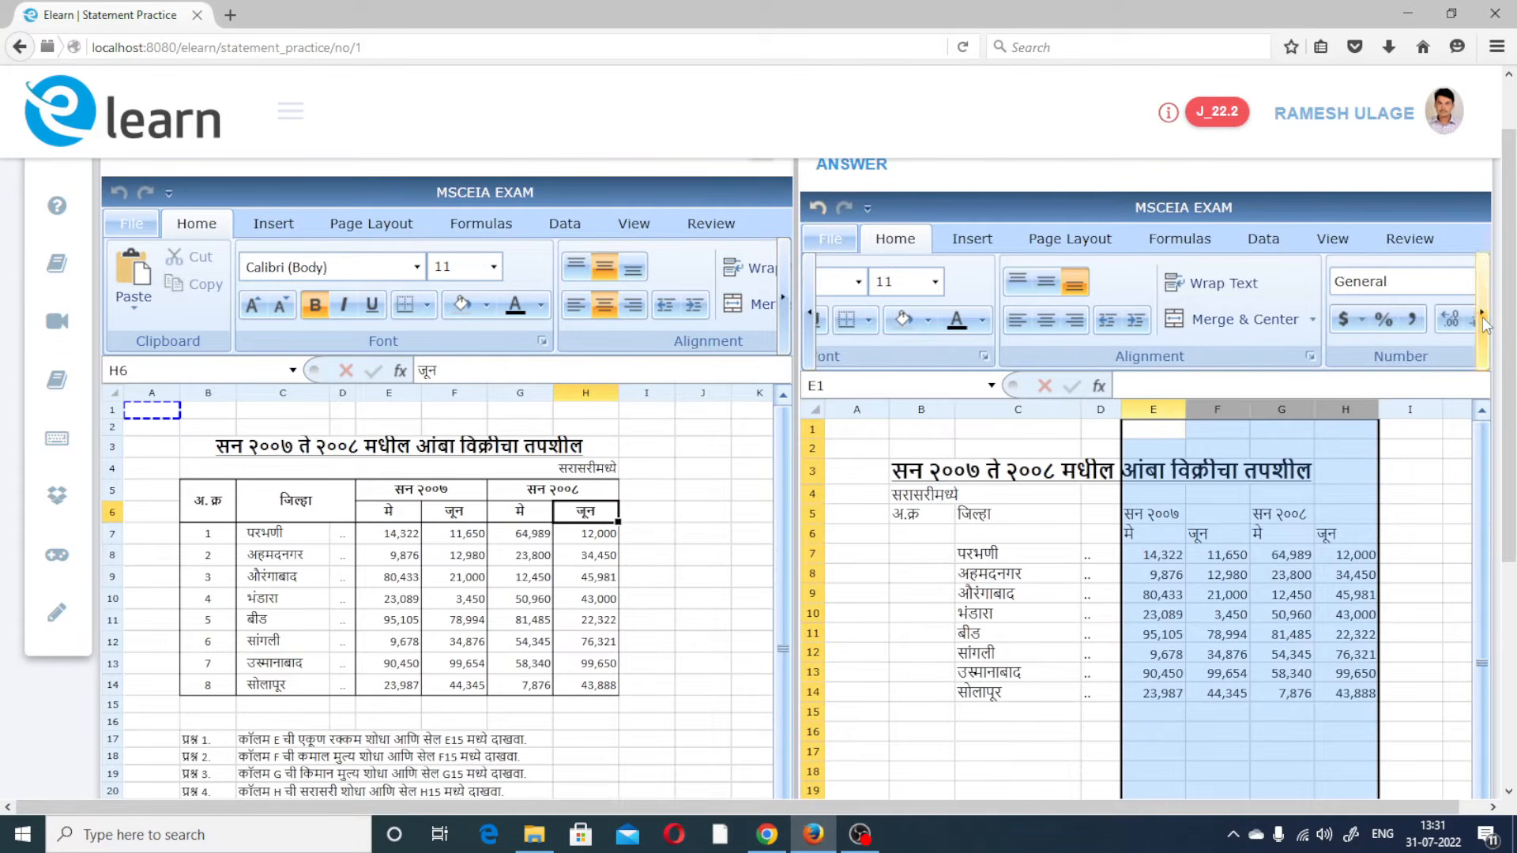
pyautogui.click(1483, 323)
pyautogui.click(1482, 322)
pyautogui.click(1482, 323)
pyautogui.click(1483, 322)
pyautogui.click(1482, 322)
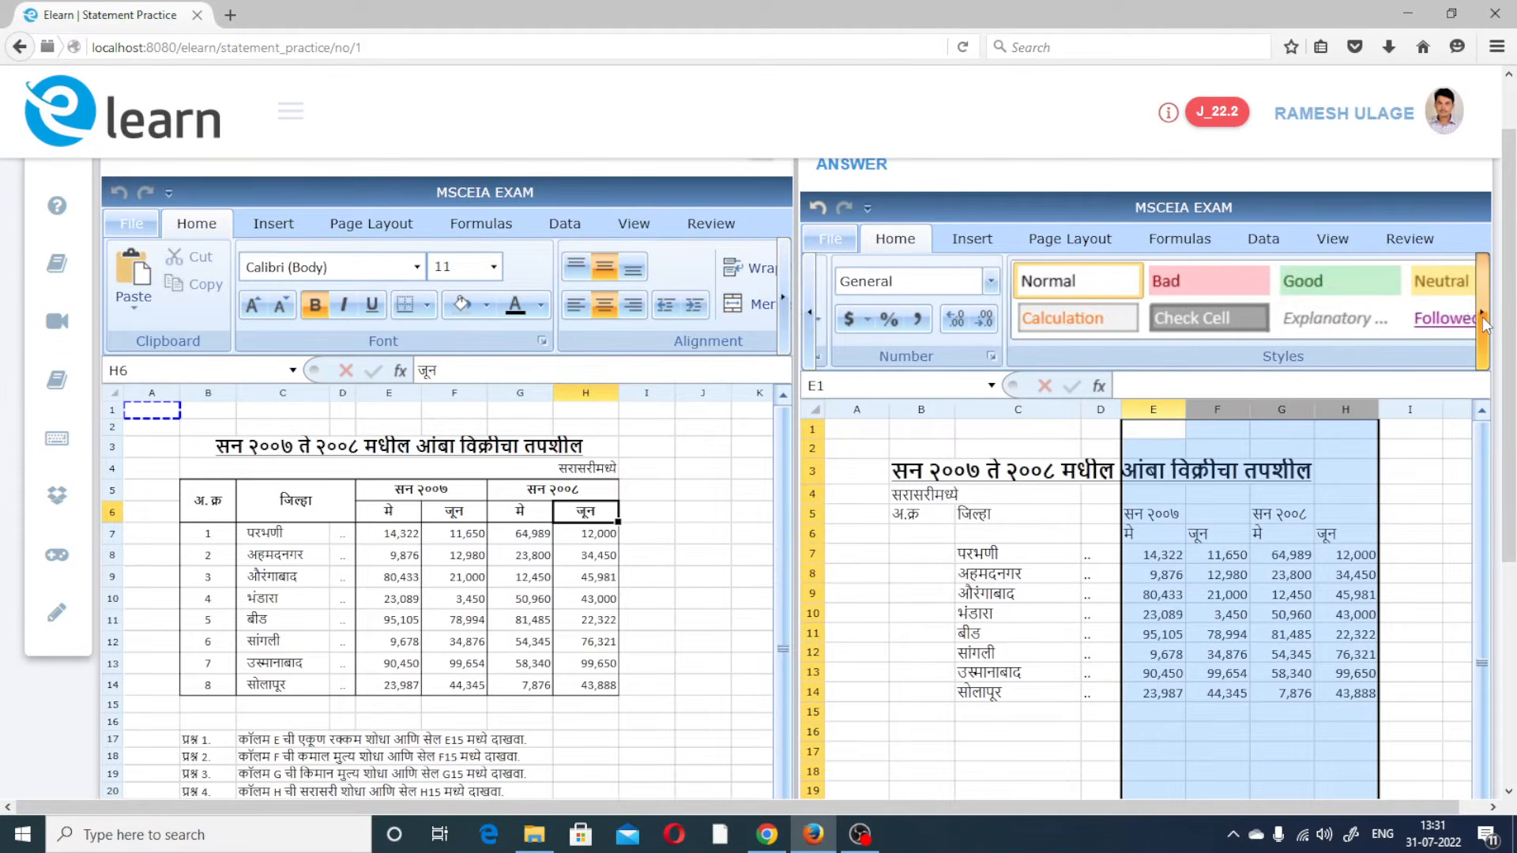
pyautogui.click(1483, 322)
pyautogui.click(1482, 323)
pyautogui.click(1482, 323)
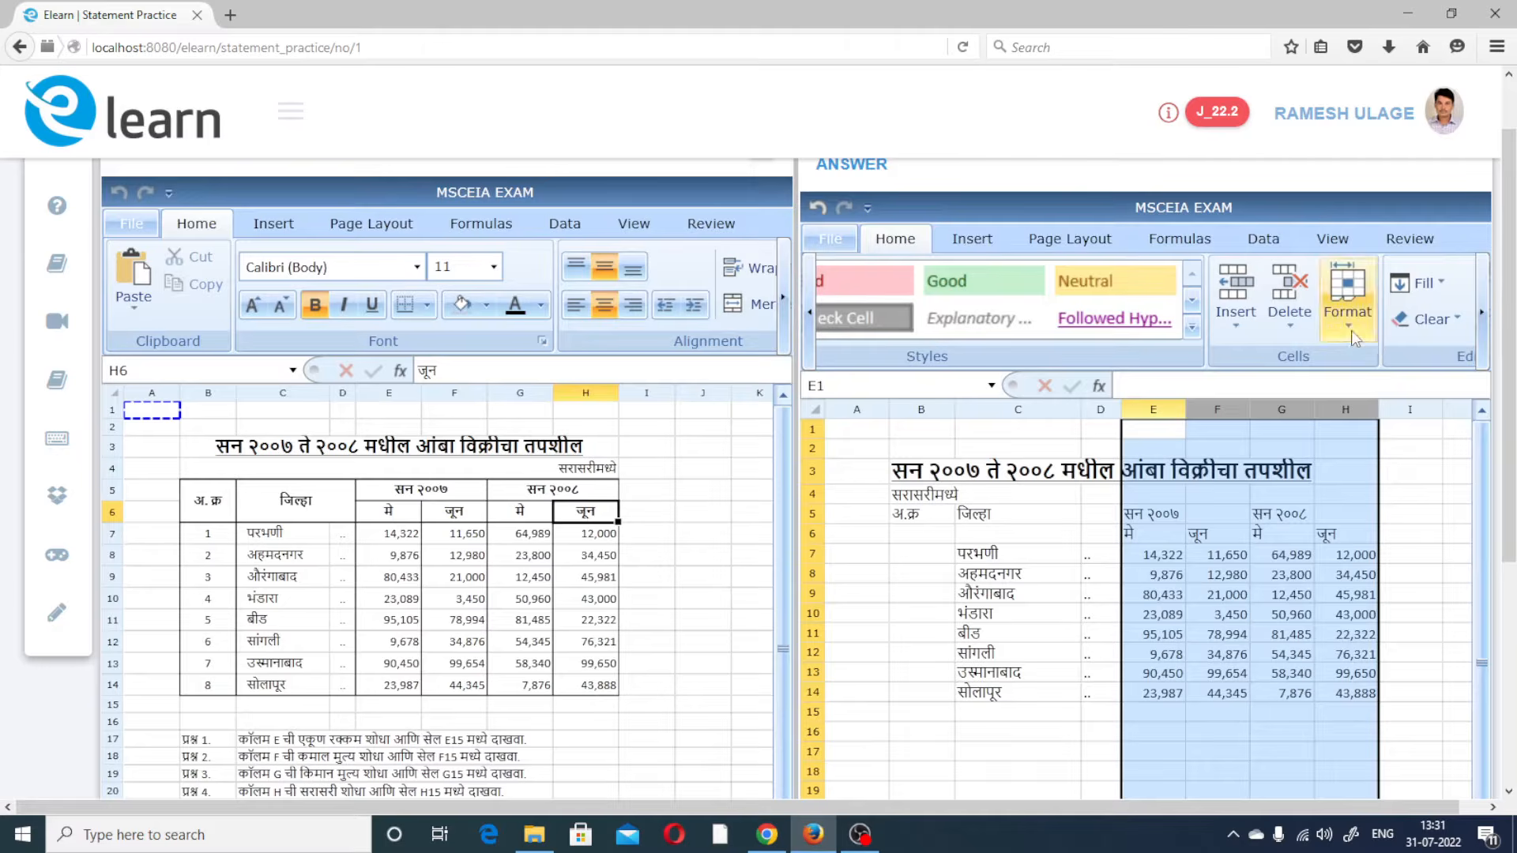
pyautogui.click(1351, 330)
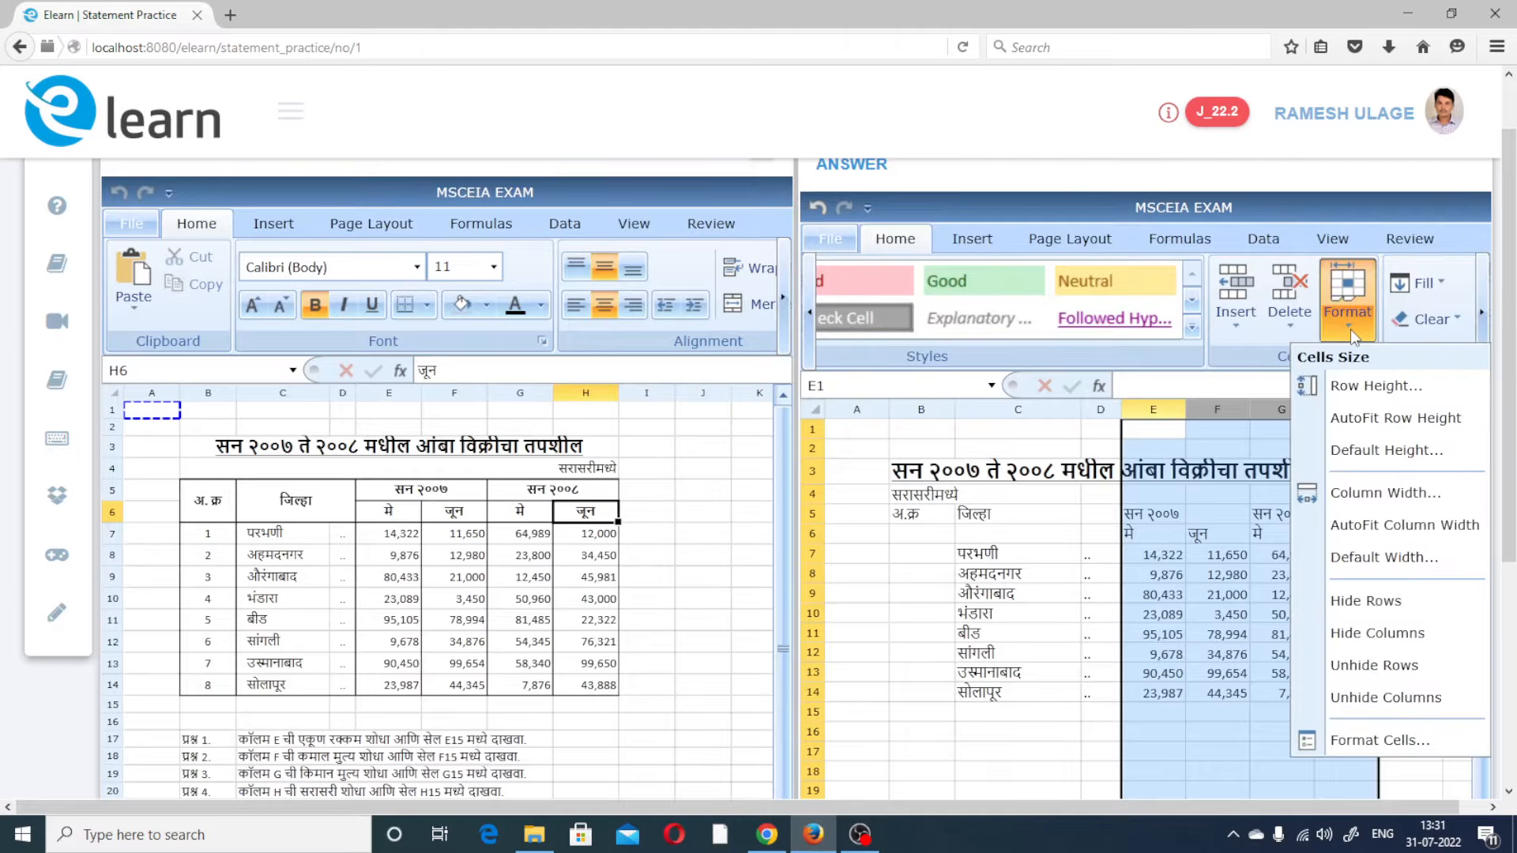
pyautogui.click(1384, 493)
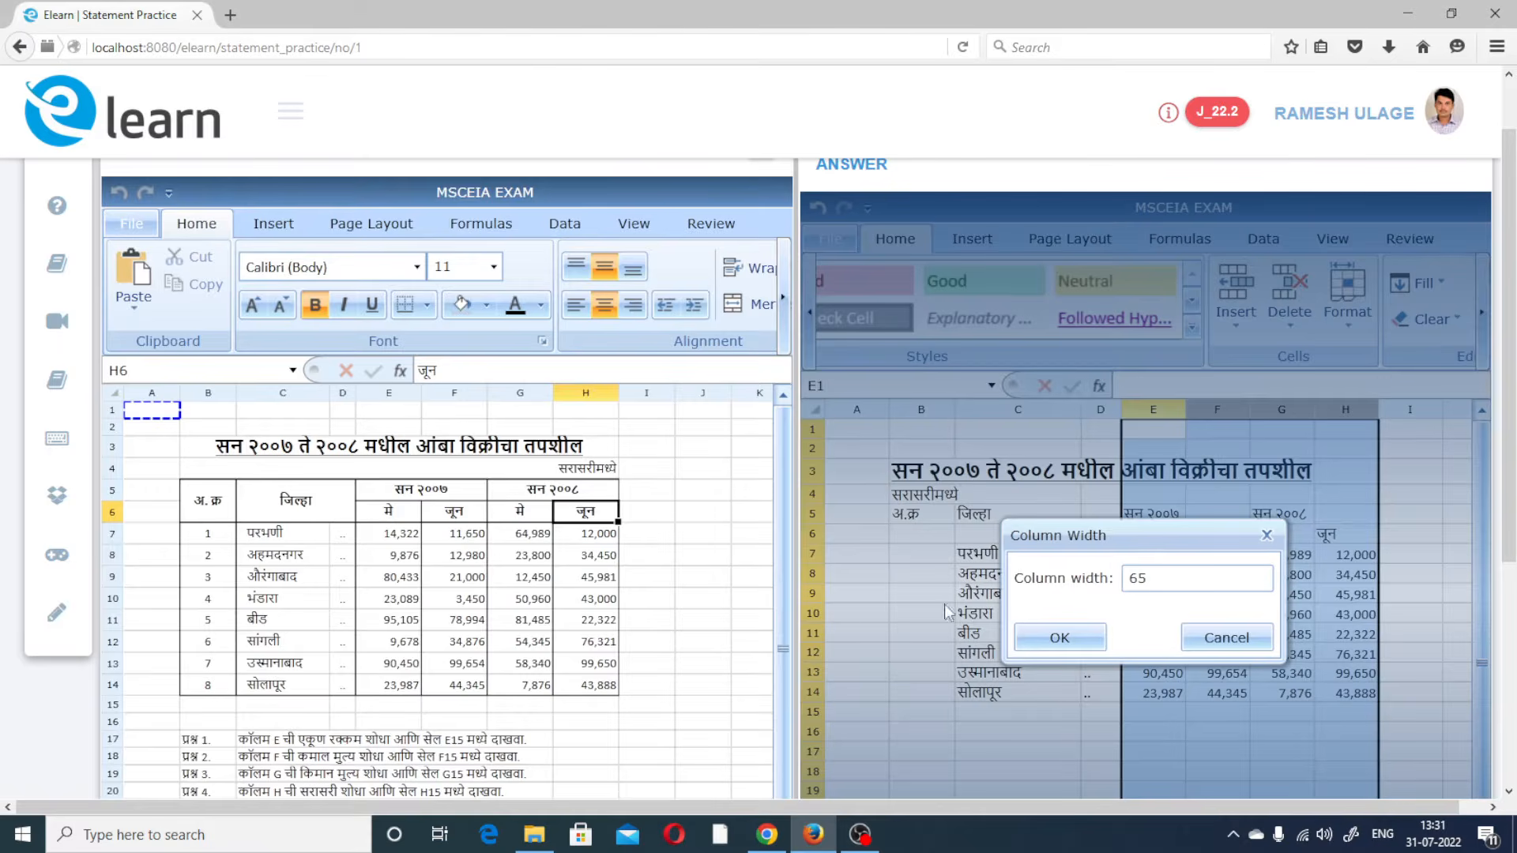
pyautogui.moveTo(1155, 535); pyautogui.dragTo(1028, 522)
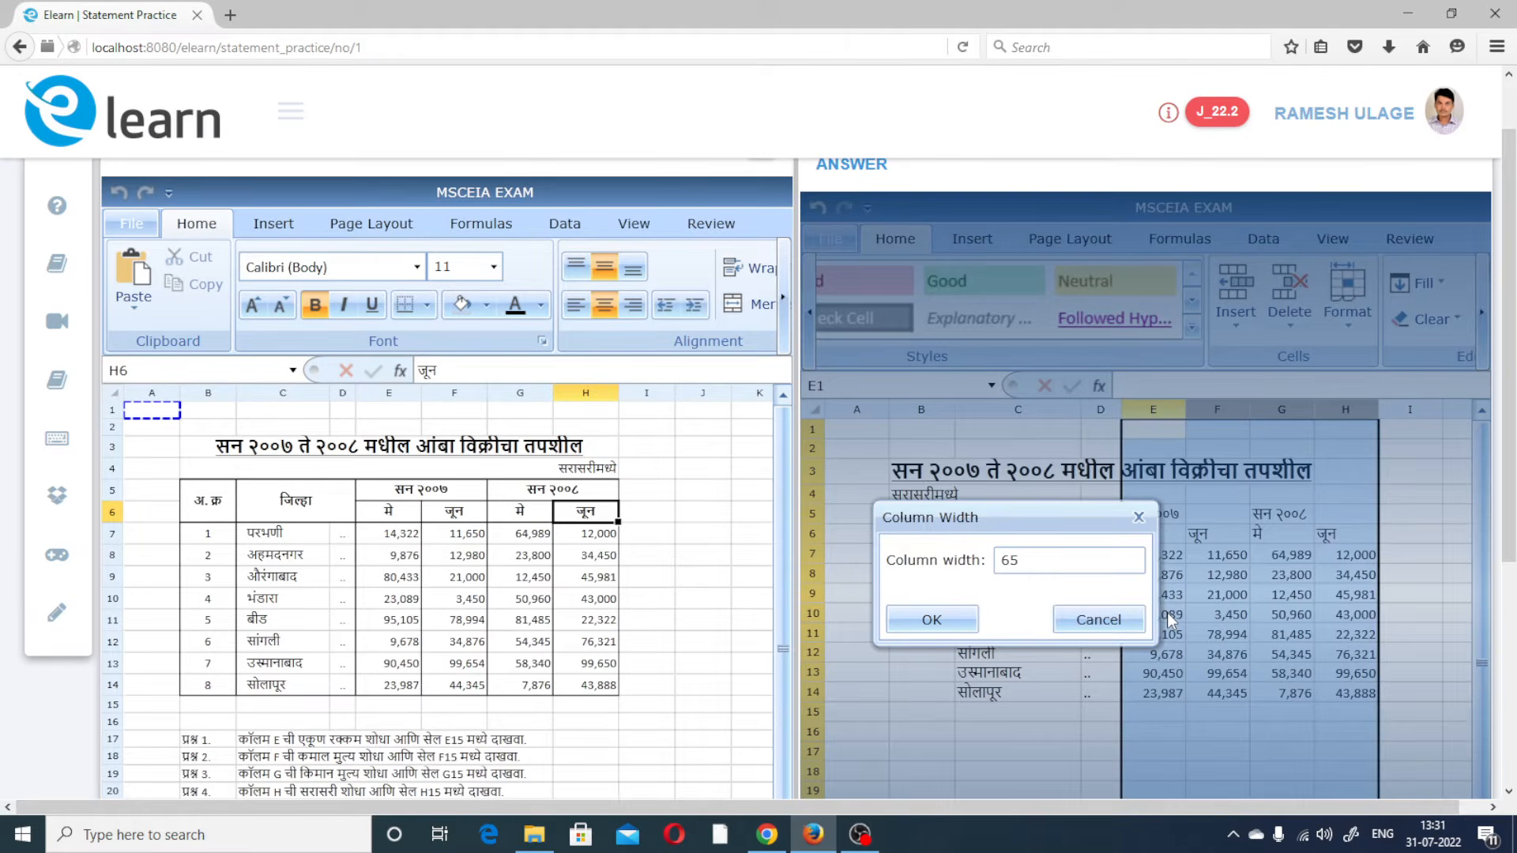
pyautogui.moveTo(1045, 562); pyautogui.dragTo(980, 561)
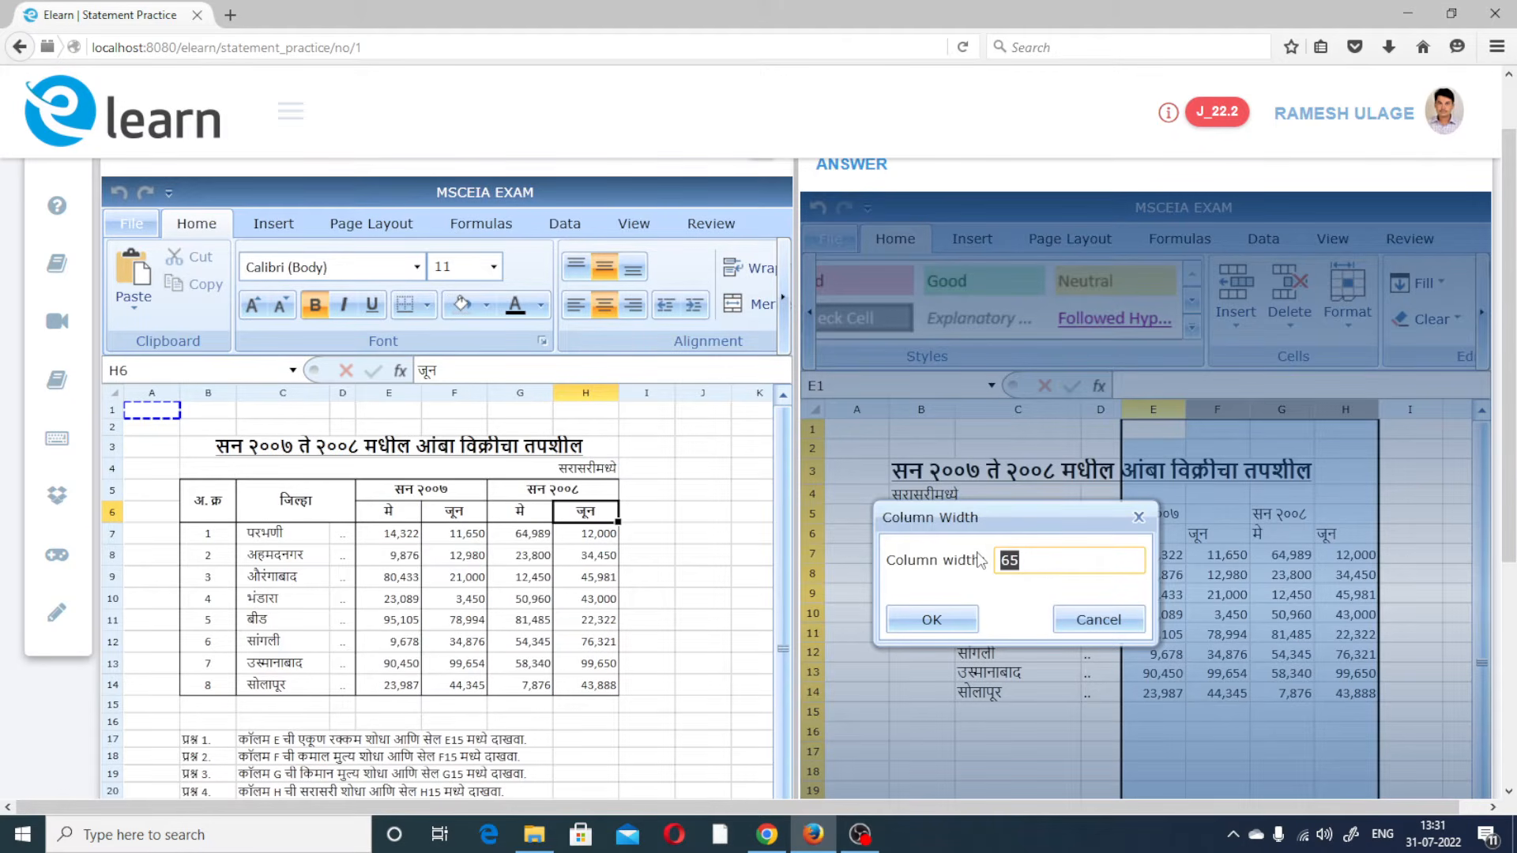
pyautogui.write('75')
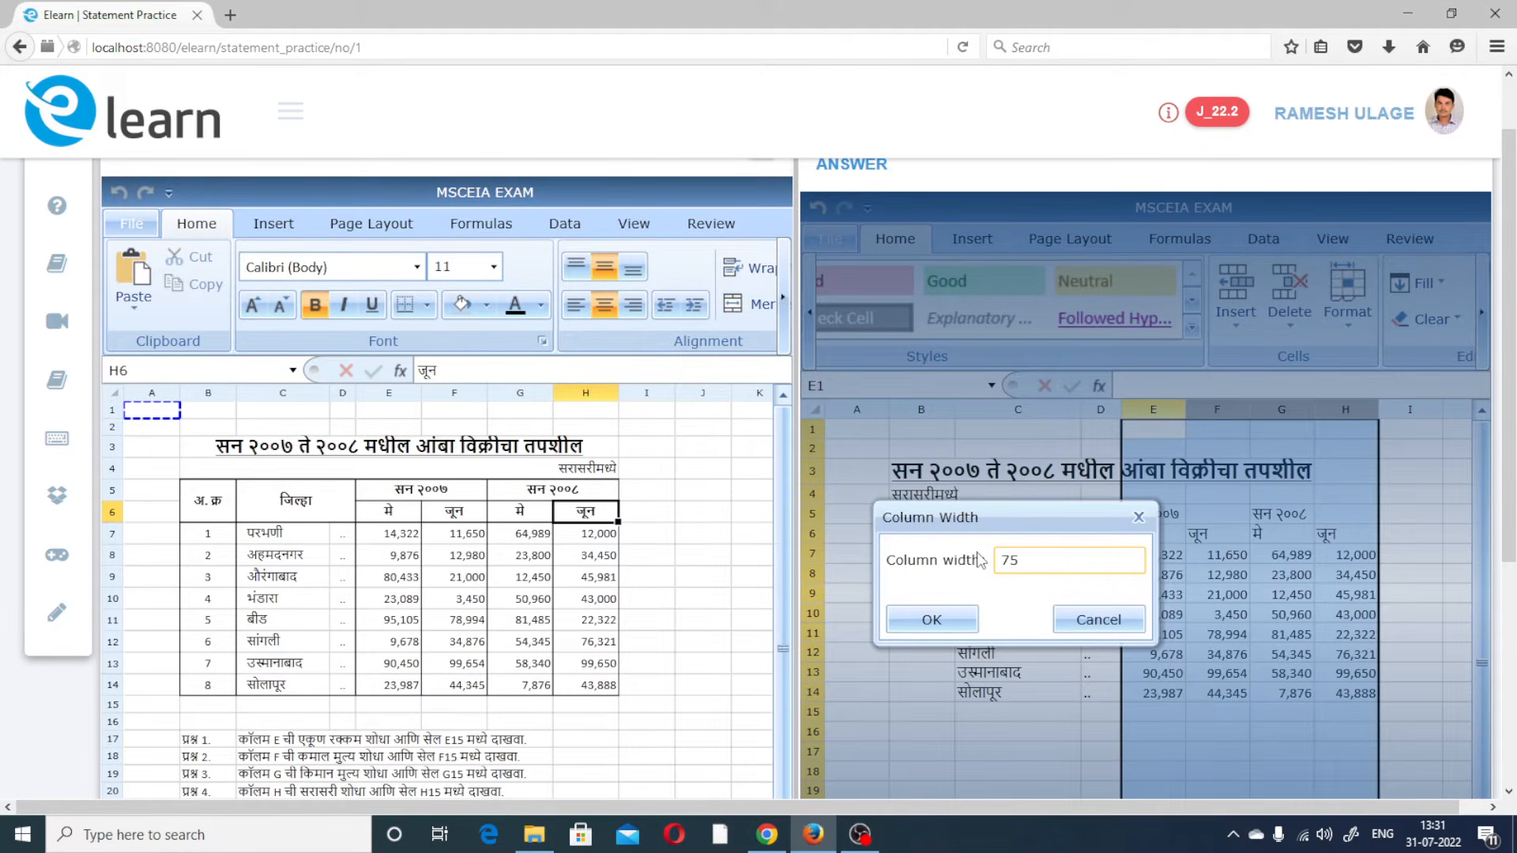
pyautogui.click(931, 621)
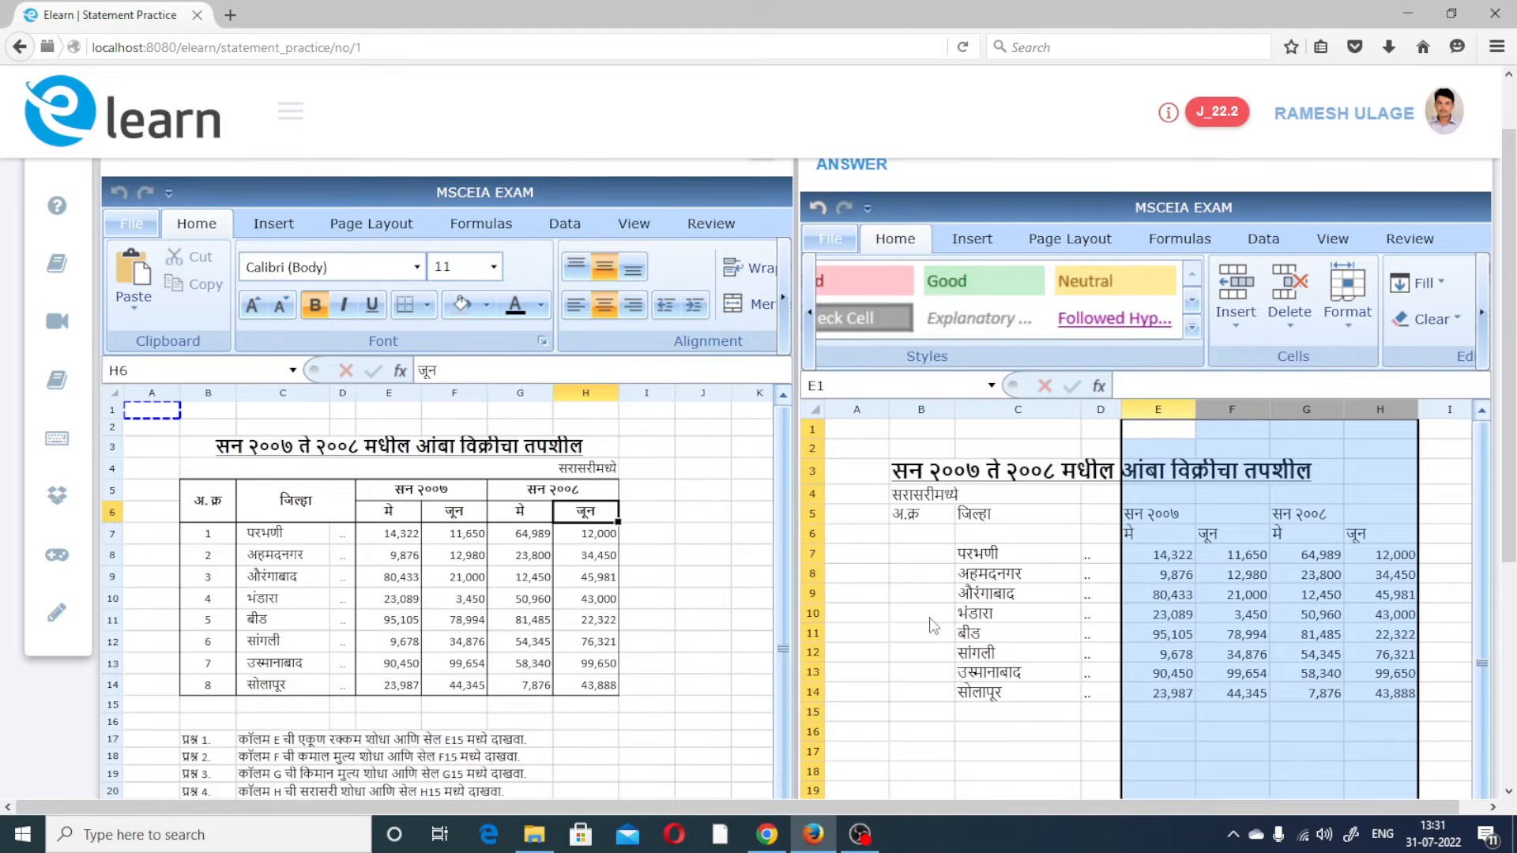
# Examine the sales figures, title and subtitle rows, and columns C to F of the answer sheet after the width change
pyautogui.click(1410, 558)
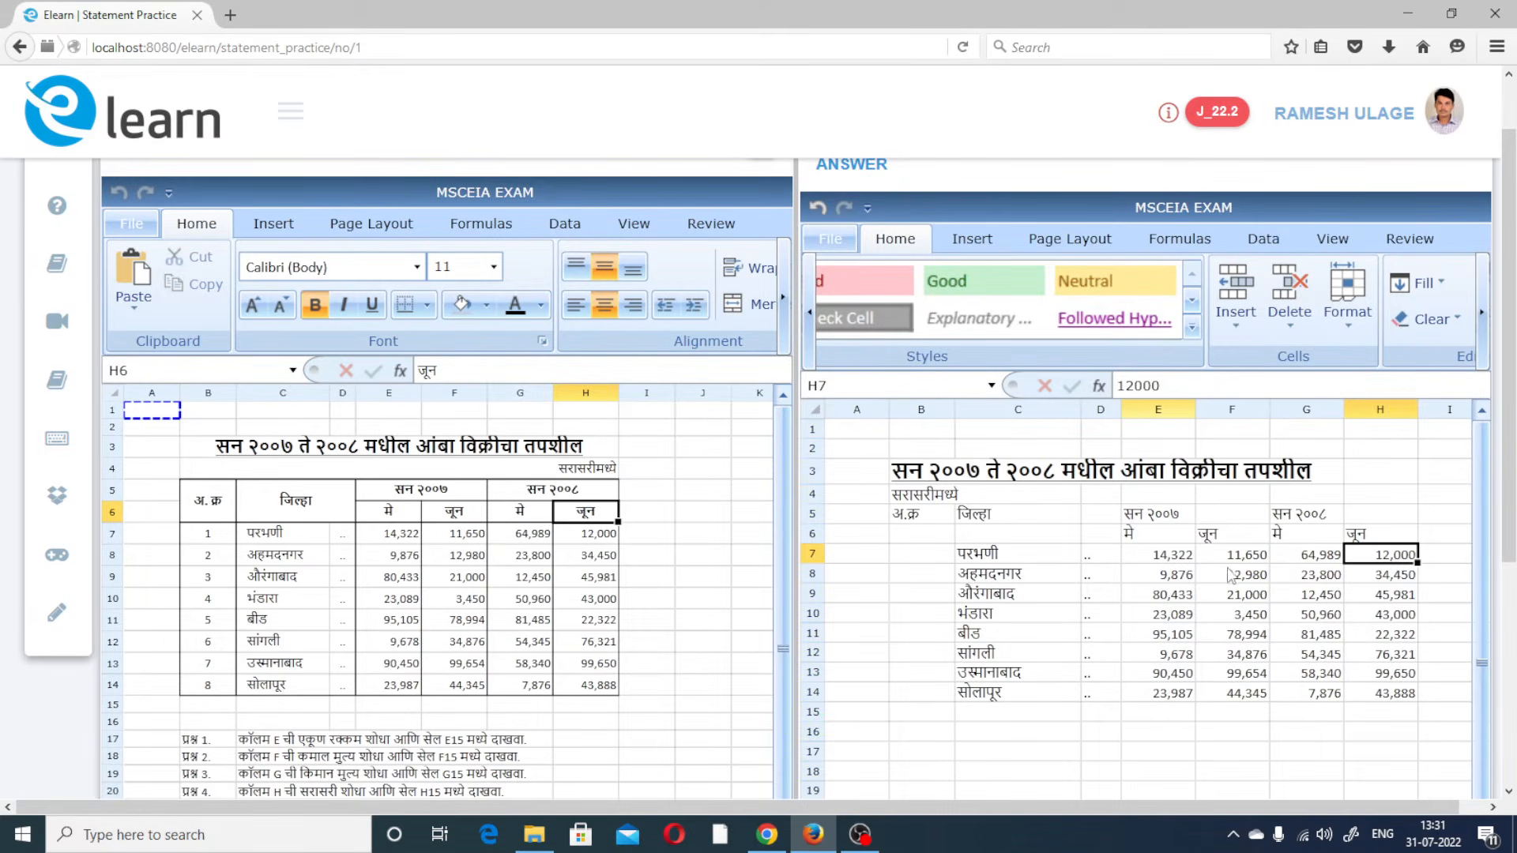
pyautogui.click(1188, 562)
pyautogui.click(1232, 536)
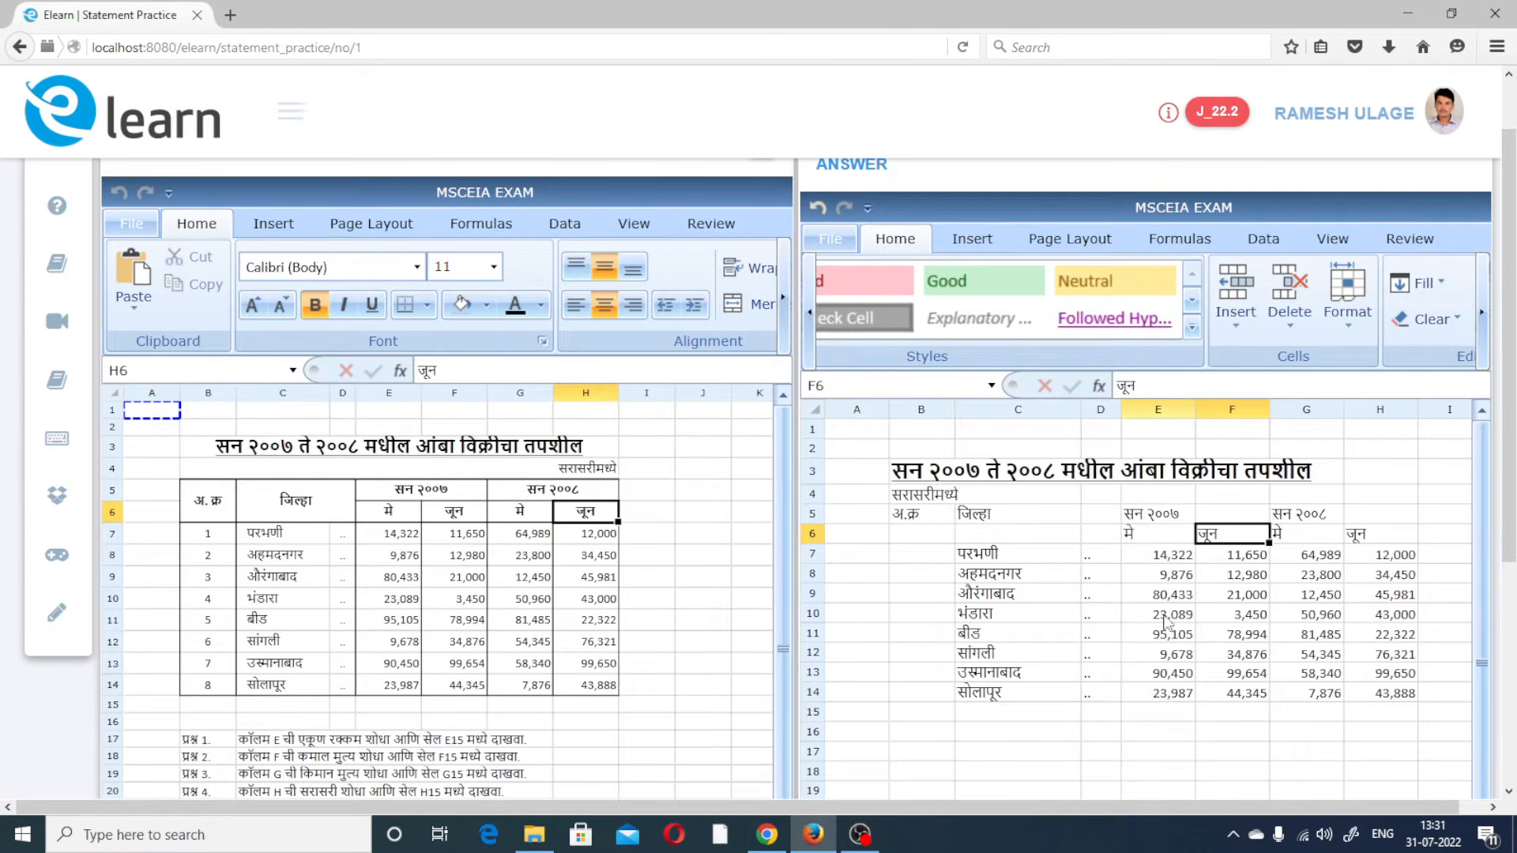
pyautogui.moveTo(1164, 622); pyautogui.dragTo(1372, 624)
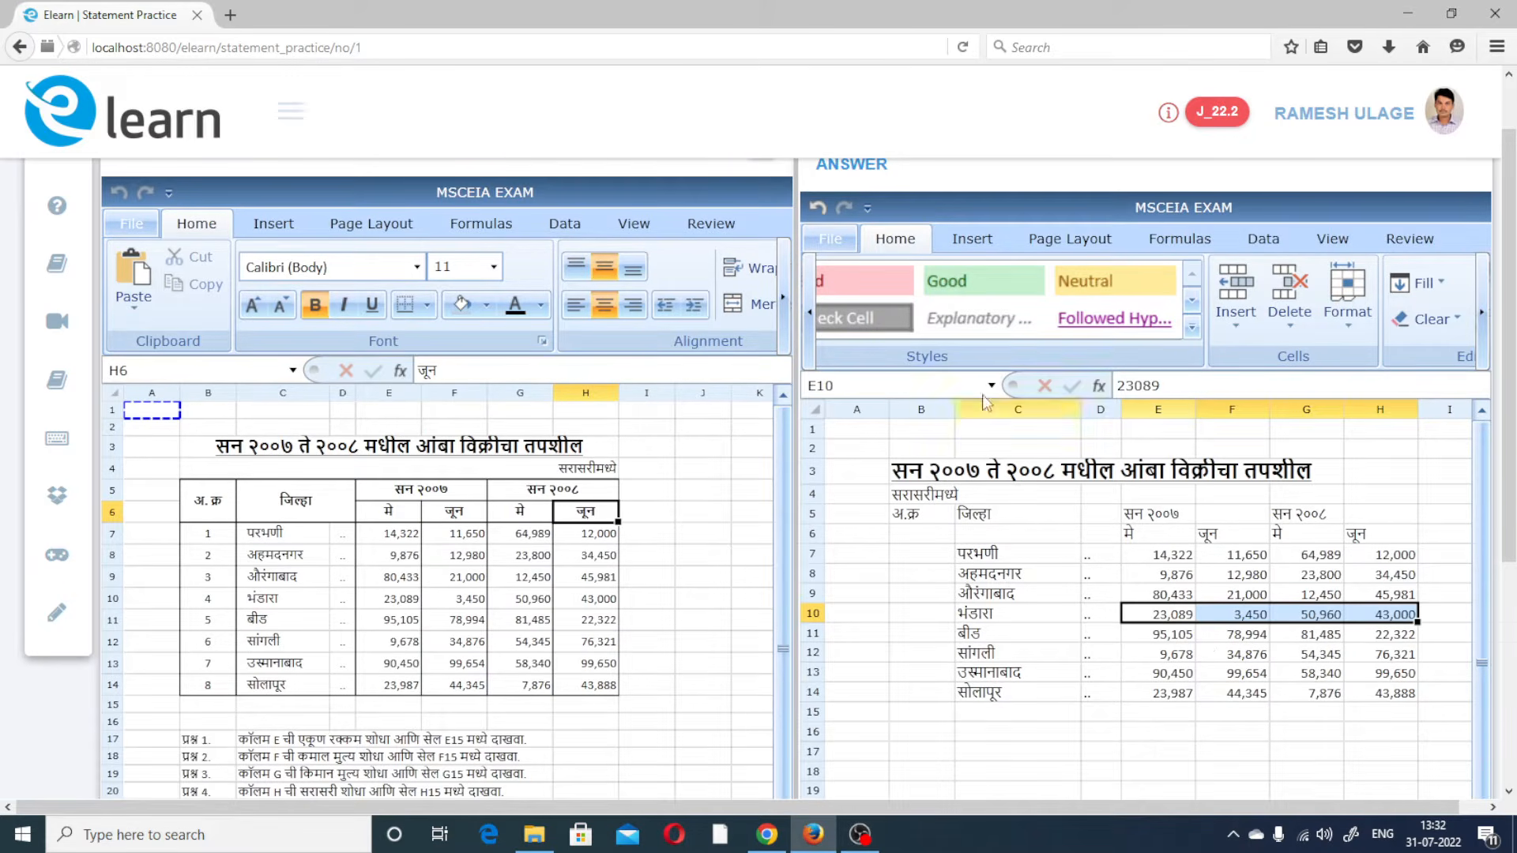
pyautogui.moveTo(929, 479); pyautogui.dragTo(1301, 472)
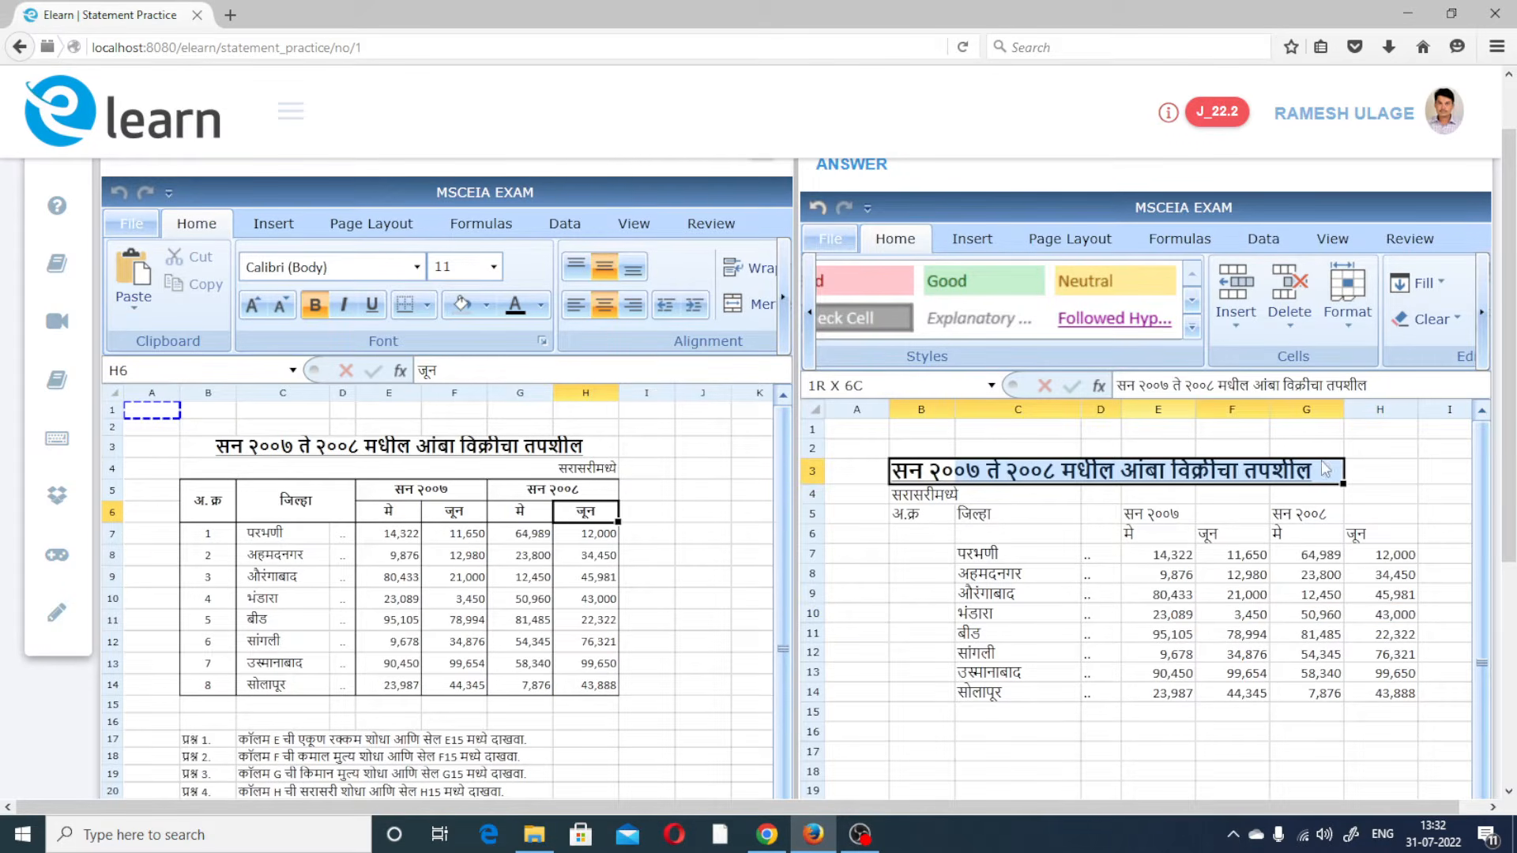
pyautogui.moveTo(934, 496); pyautogui.dragTo(1183, 511)
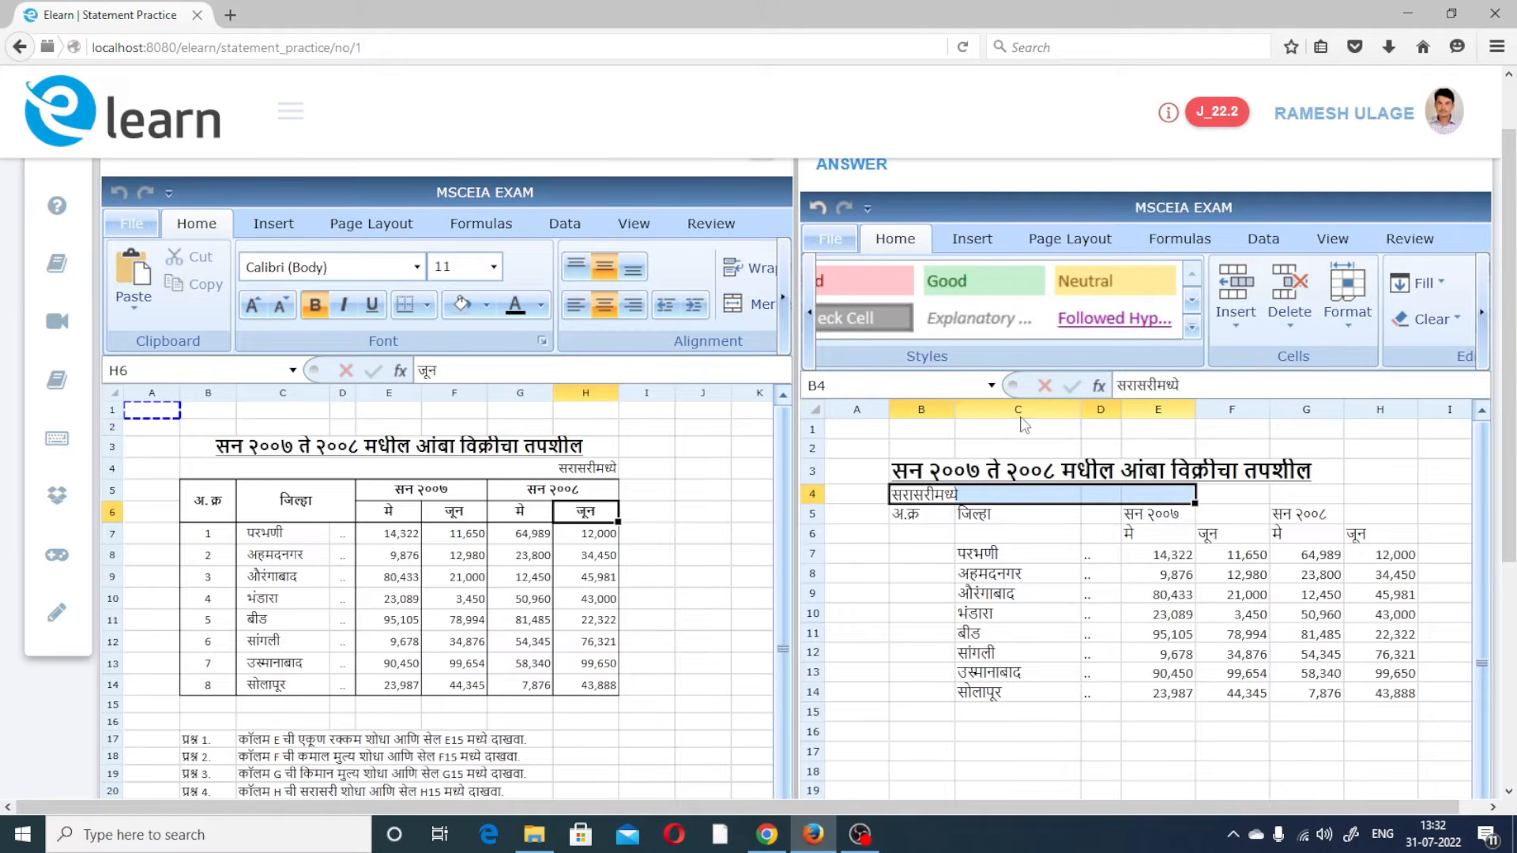
pyautogui.click(999, 412)
pyautogui.click(1106, 413)
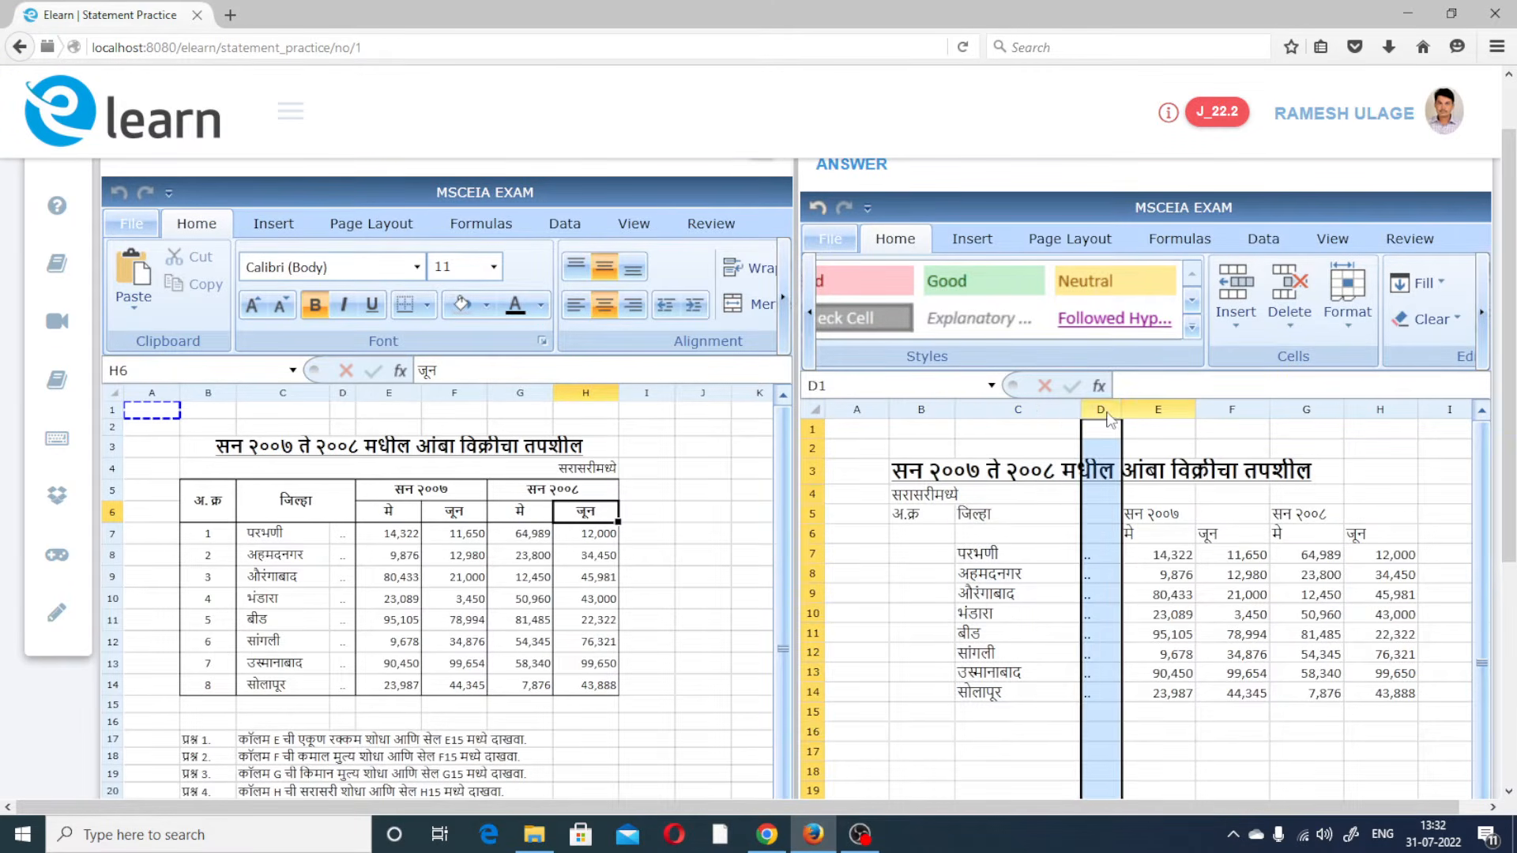
pyautogui.click(1161, 414)
pyautogui.click(1226, 414)
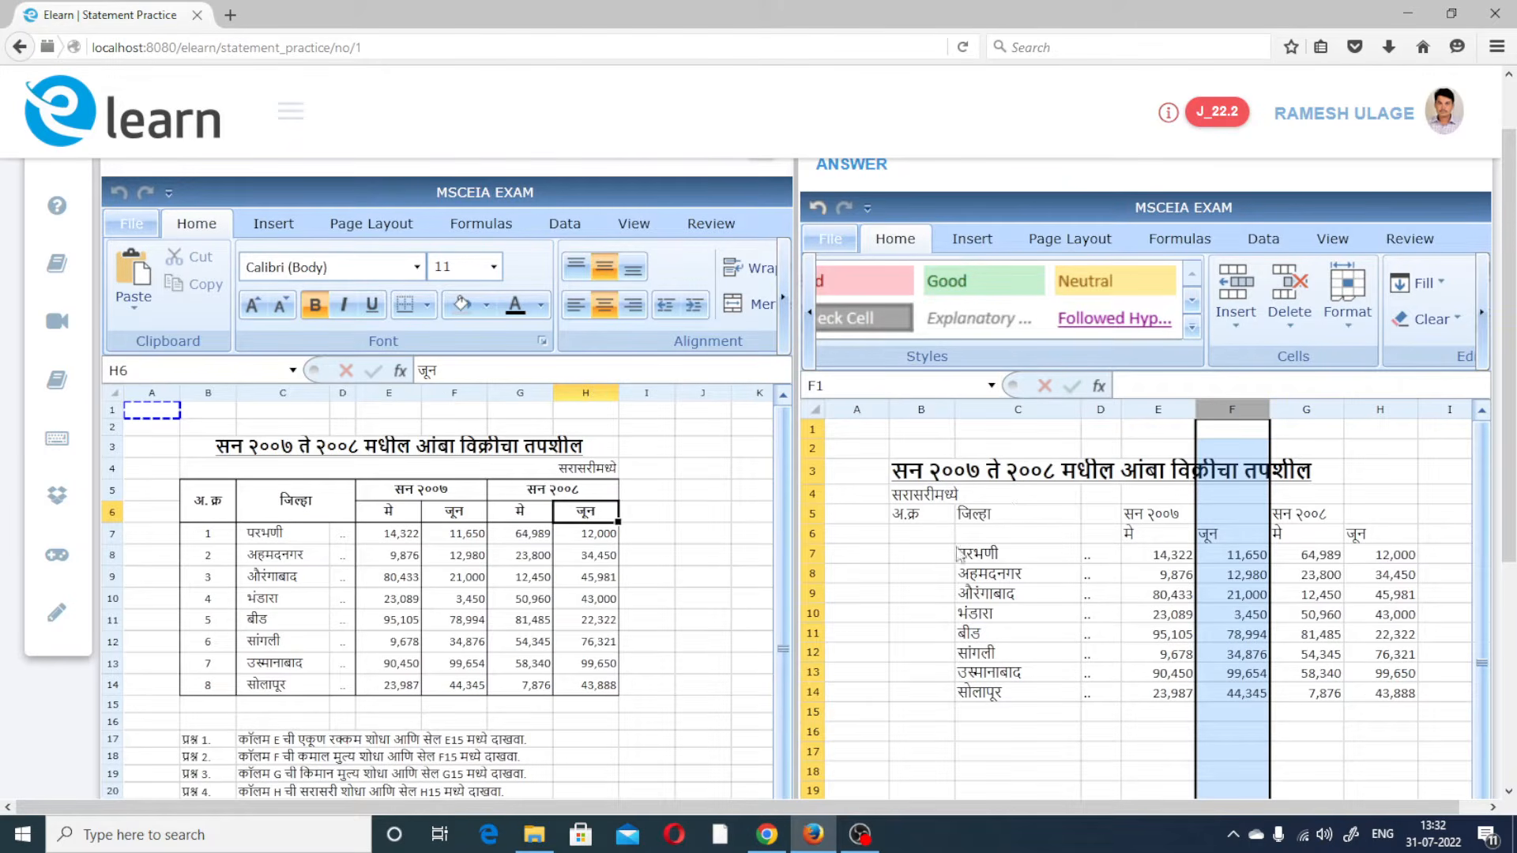
pyautogui.click(921, 595)
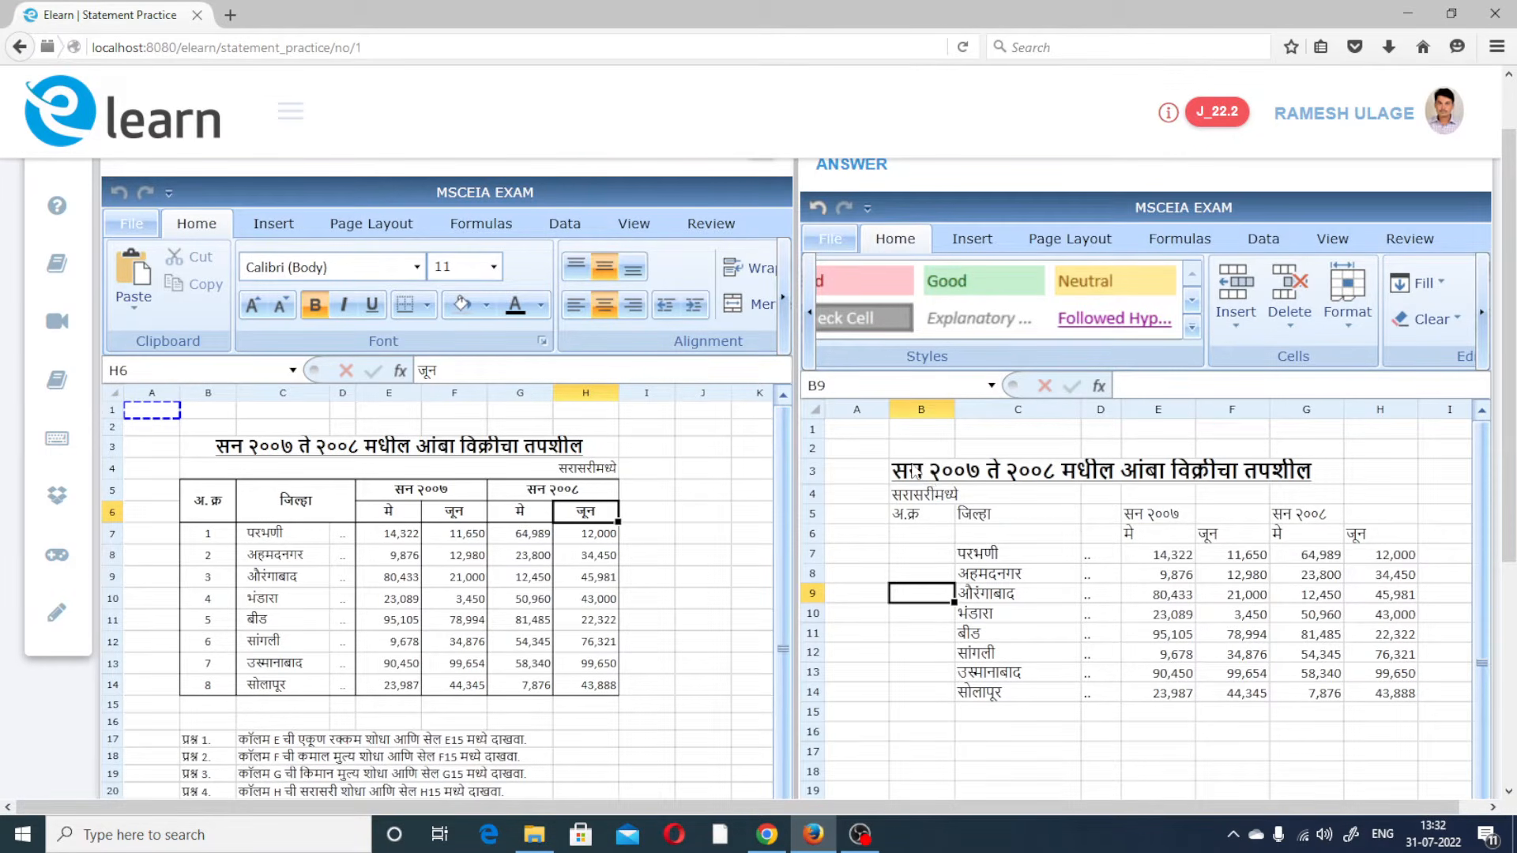
# Merge and center the title across B3:H3 of the answer sheet
pyautogui.click(923, 474)
pyautogui.moveTo(970, 475); pyautogui.dragTo(1385, 478)
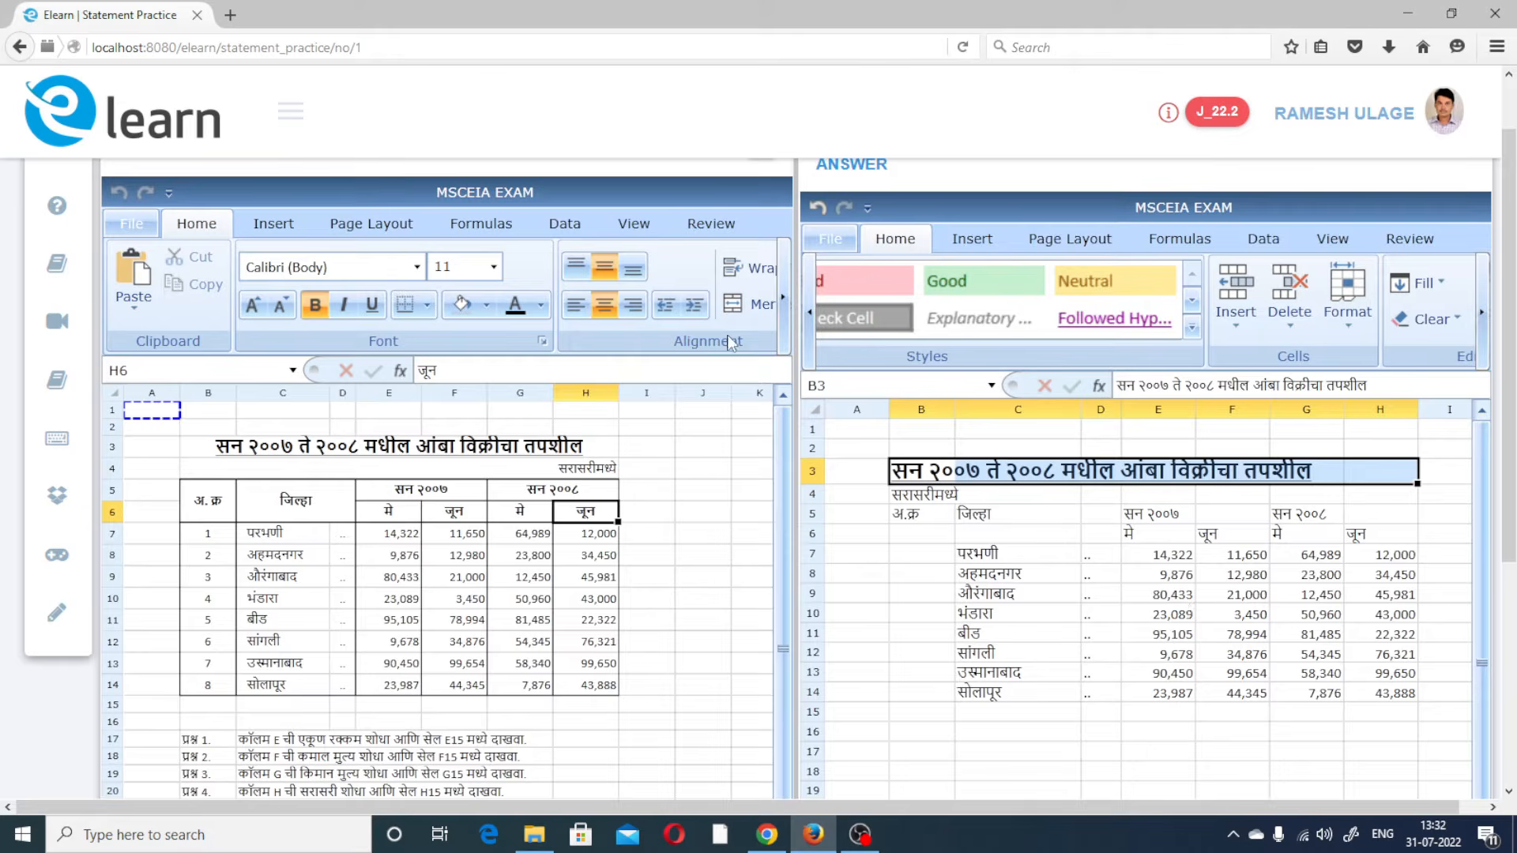
pyautogui.click(809, 348)
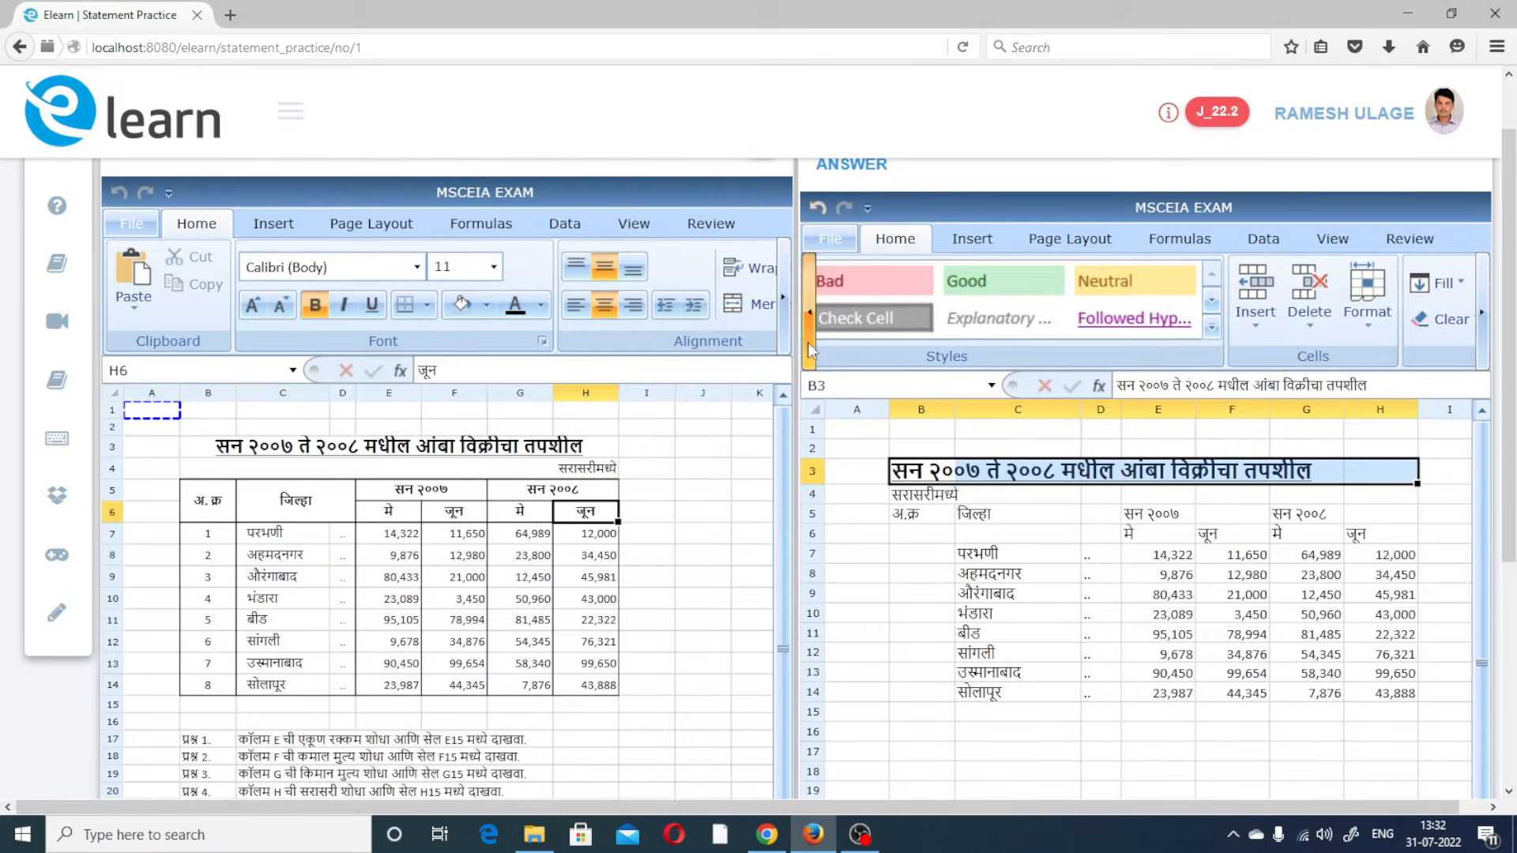
pyautogui.click(809, 348)
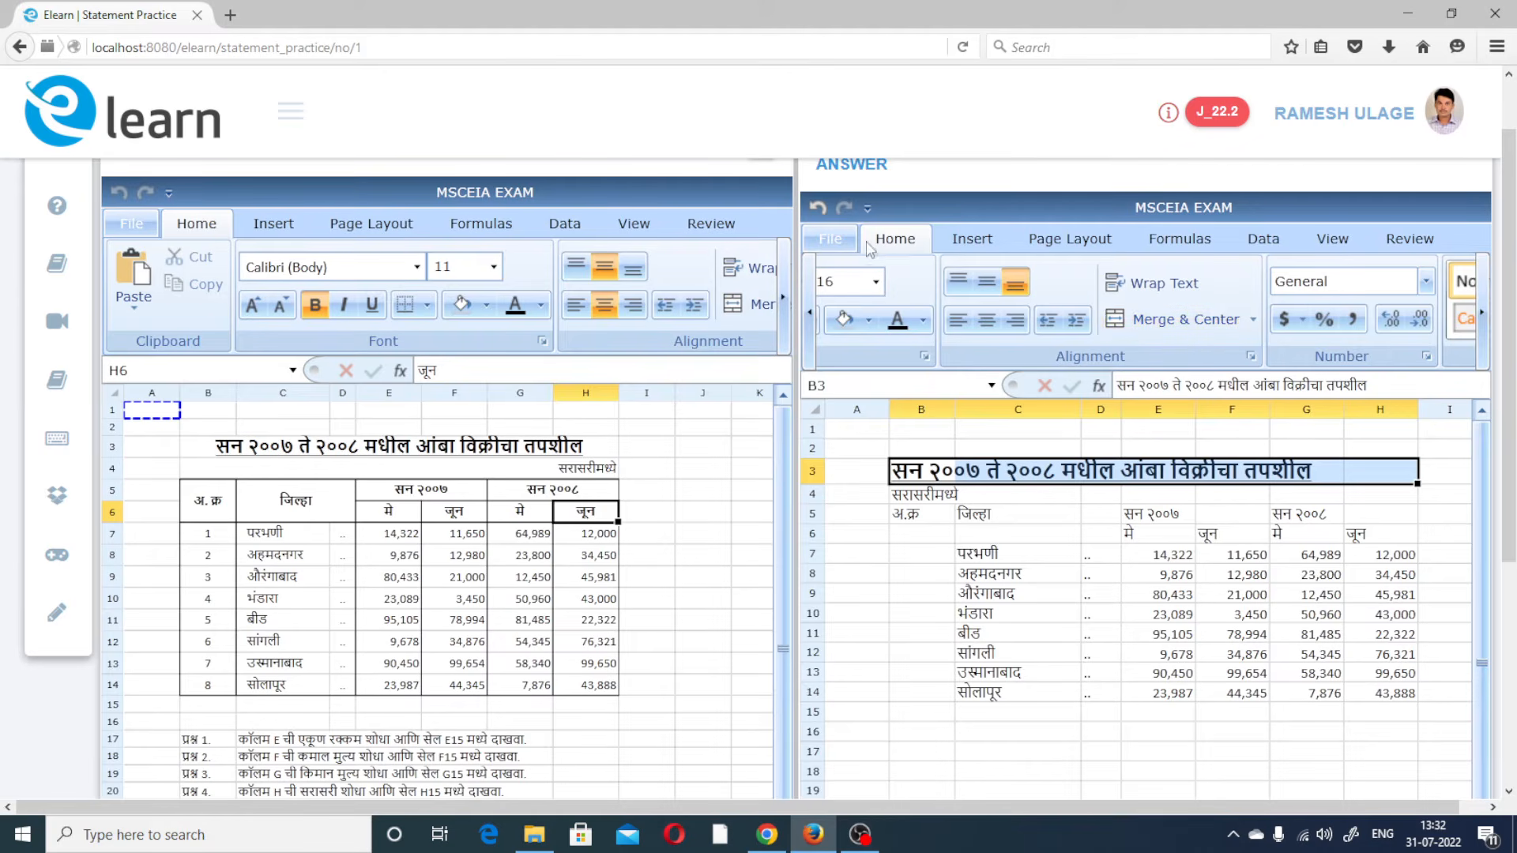
pyautogui.click(1254, 321)
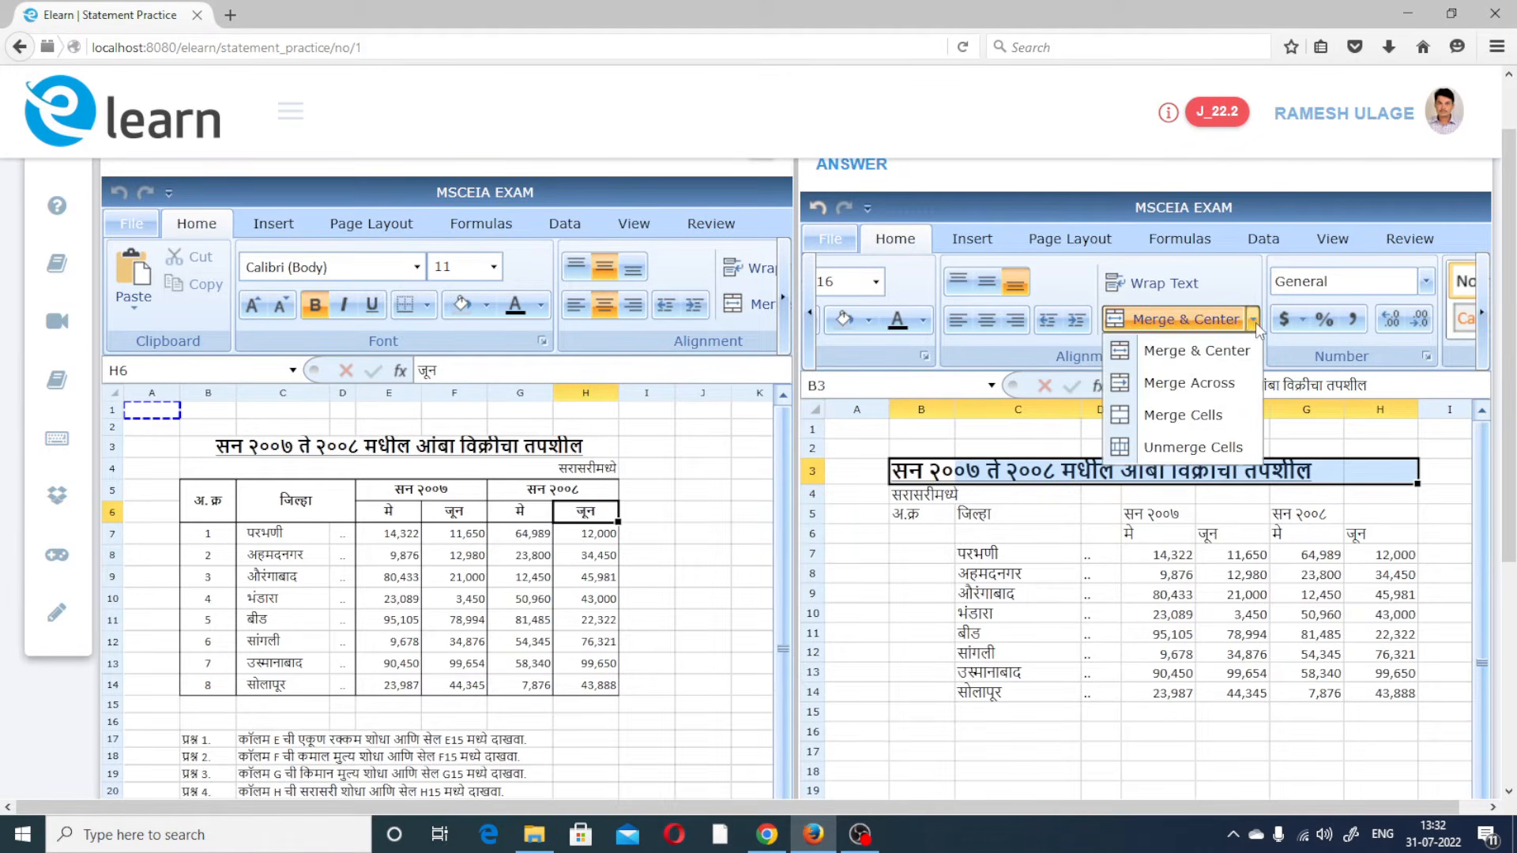
pyautogui.click(1201, 352)
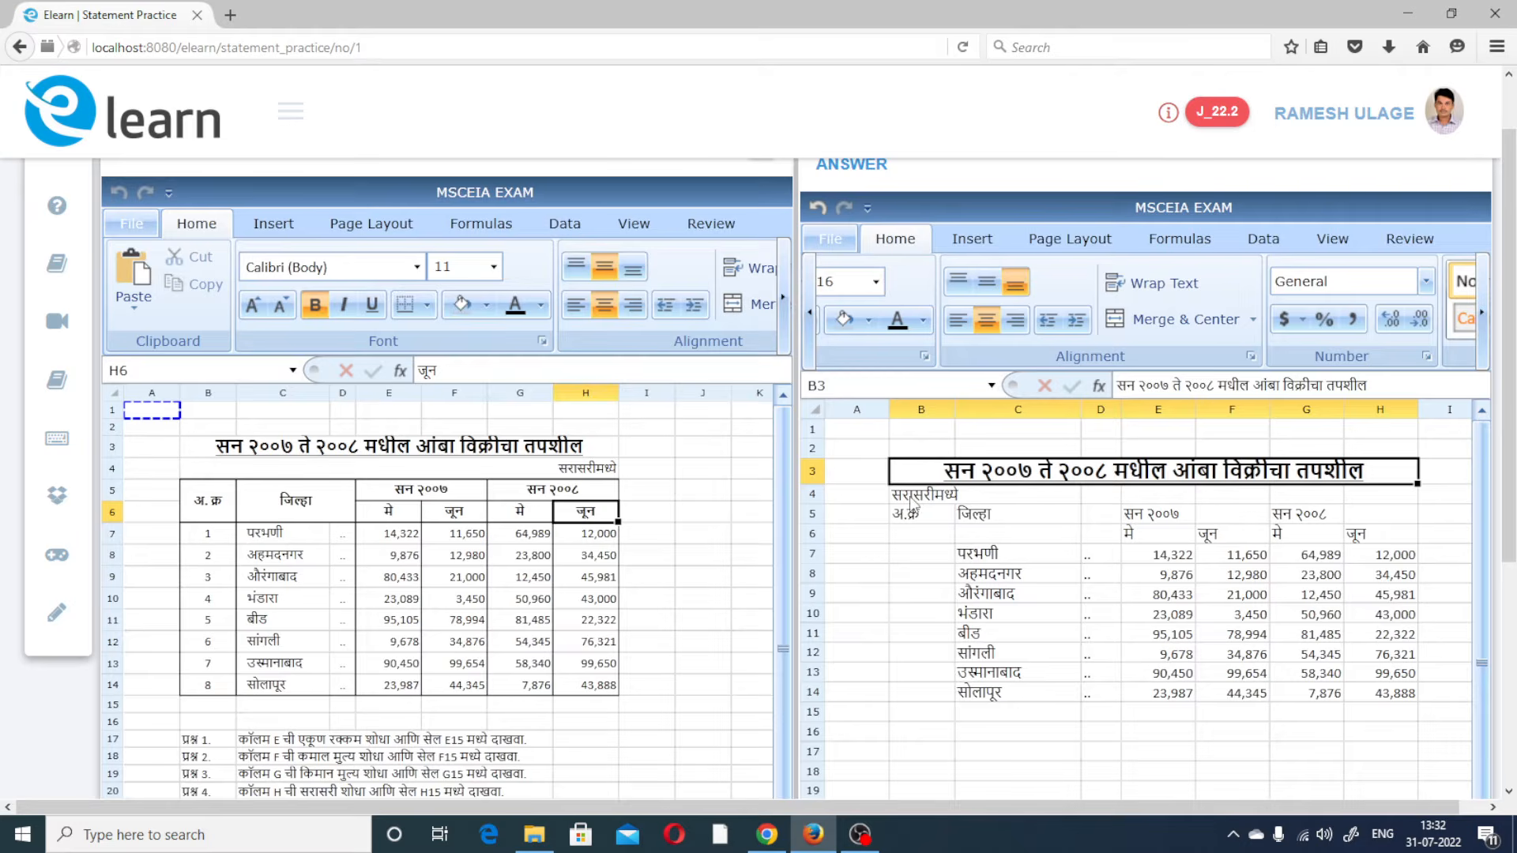
# Merge the सरासरीमध्ये line across B4:H4 with Merge Across and right-align it
pyautogui.moveTo(915, 497); pyautogui.dragTo(1352, 499)
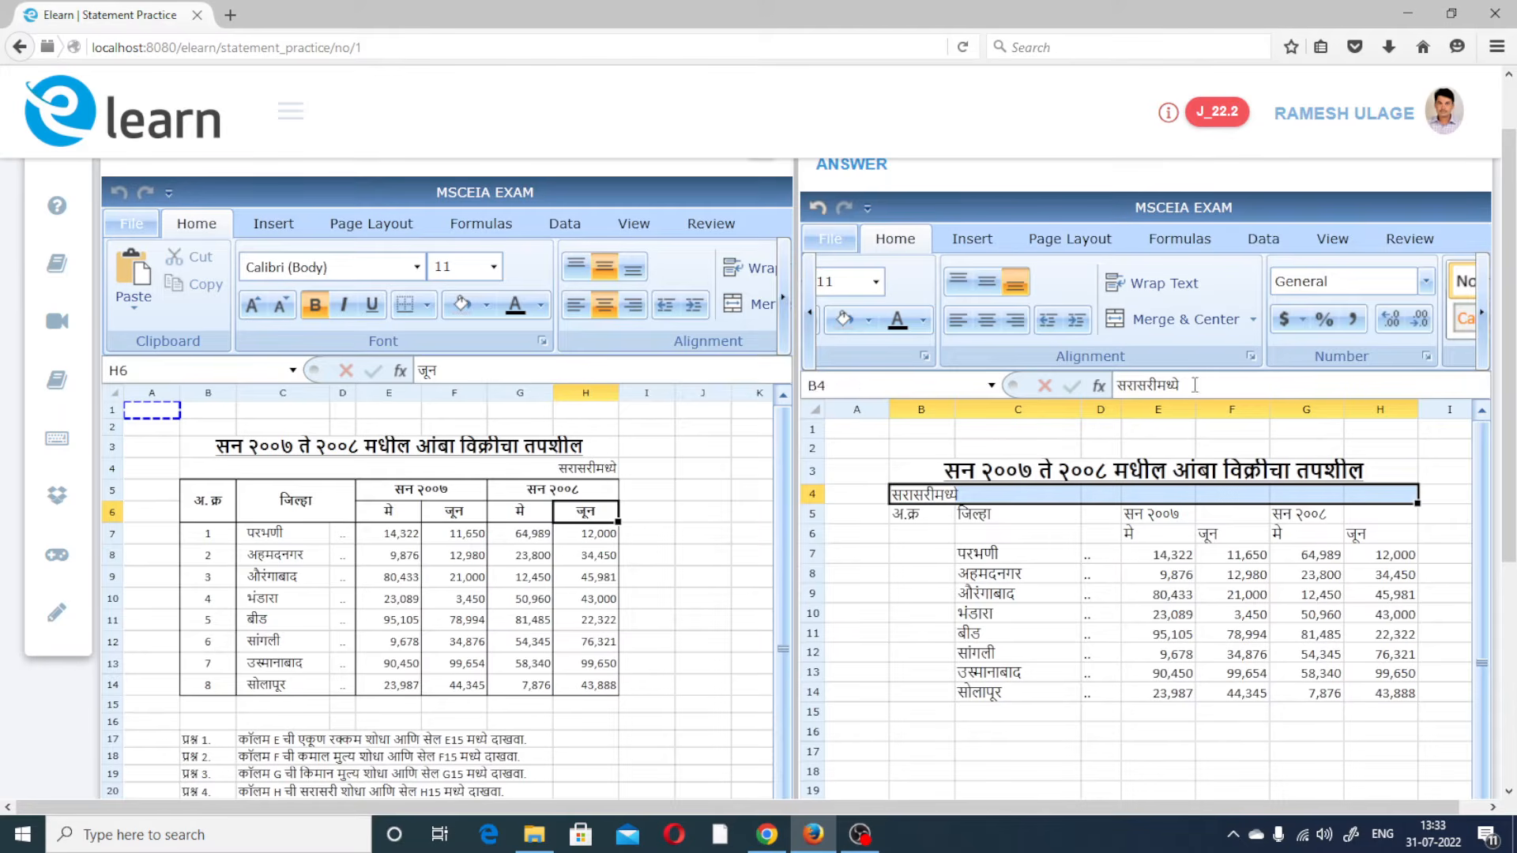
pyautogui.click(1254, 319)
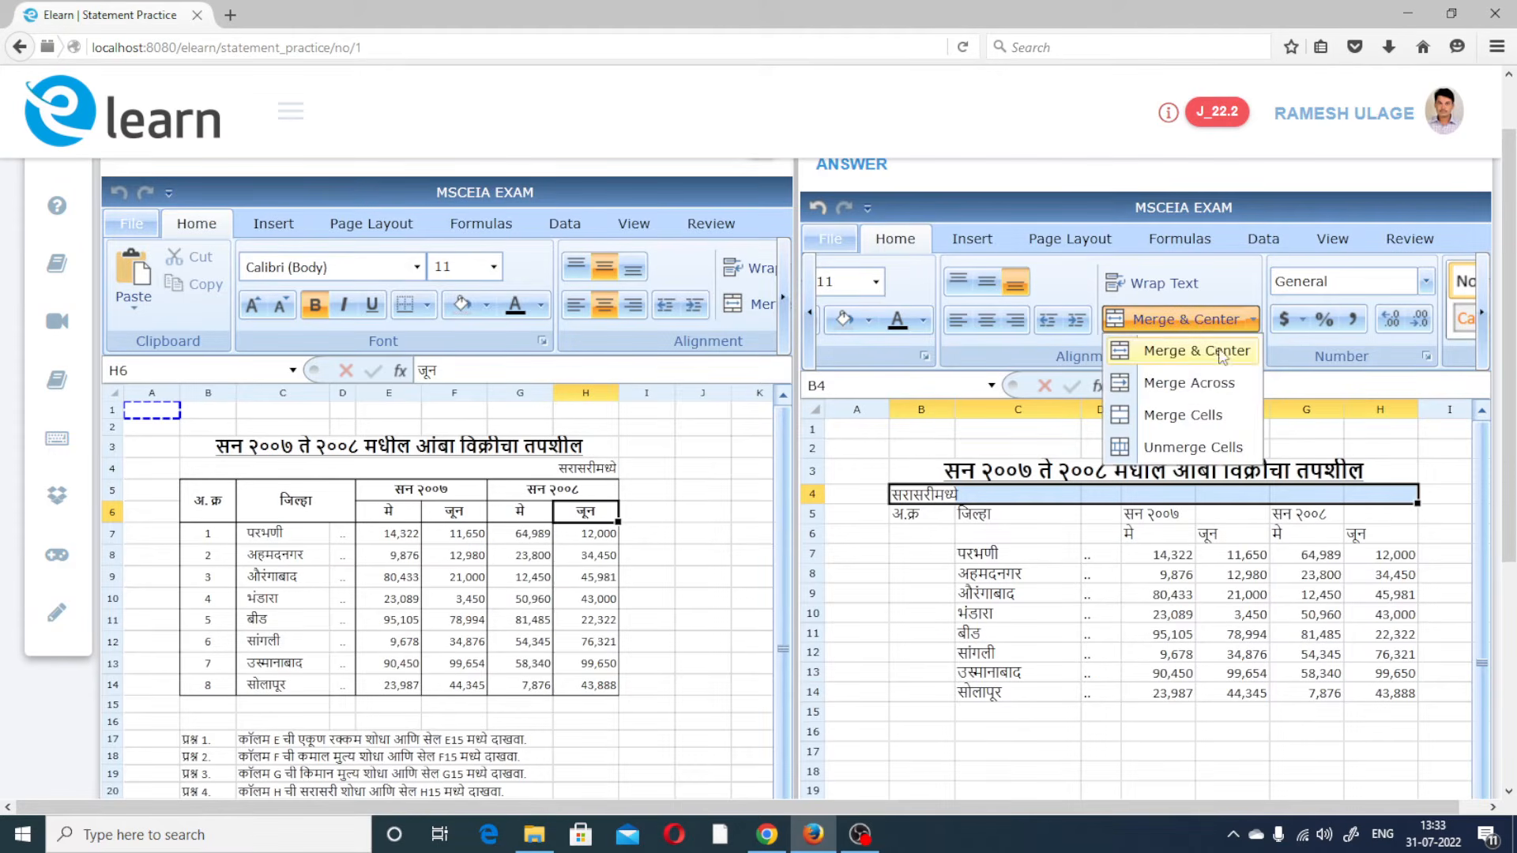
pyautogui.click(1189, 384)
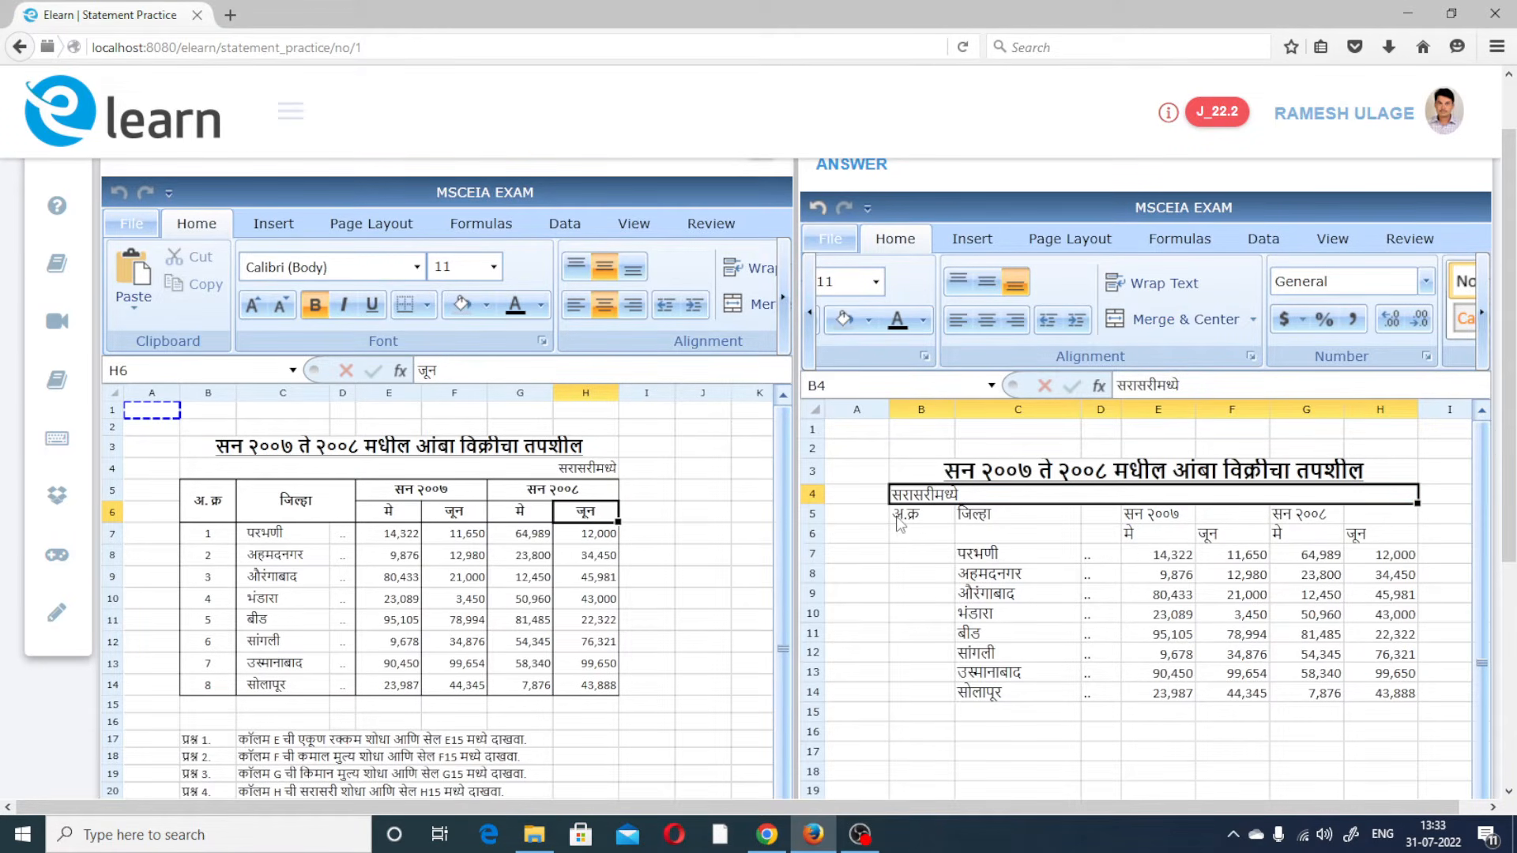
pyautogui.click(1011, 322)
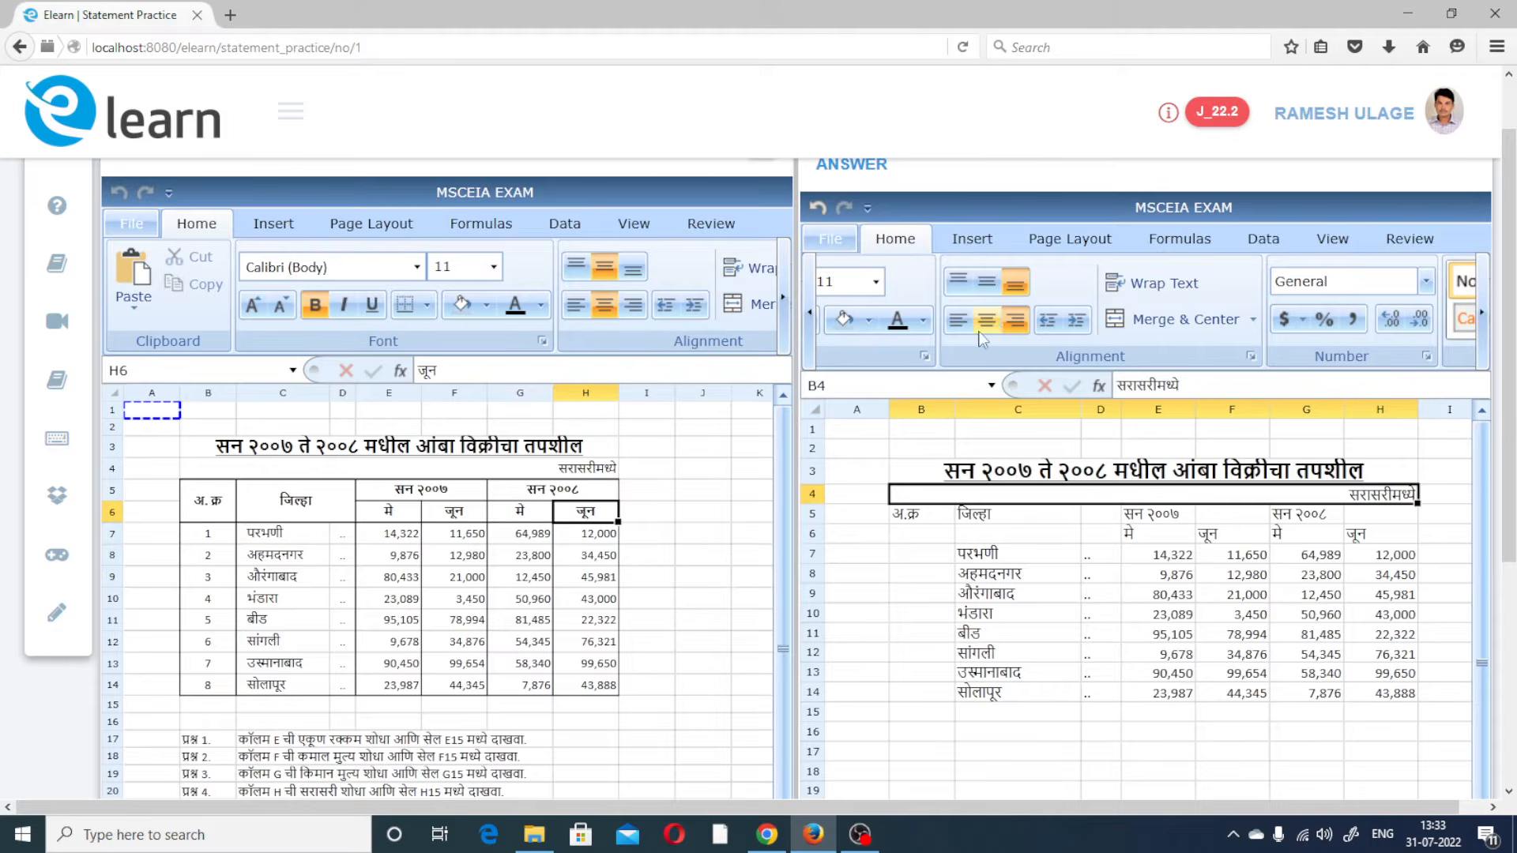
pyautogui.click(1005, 474)
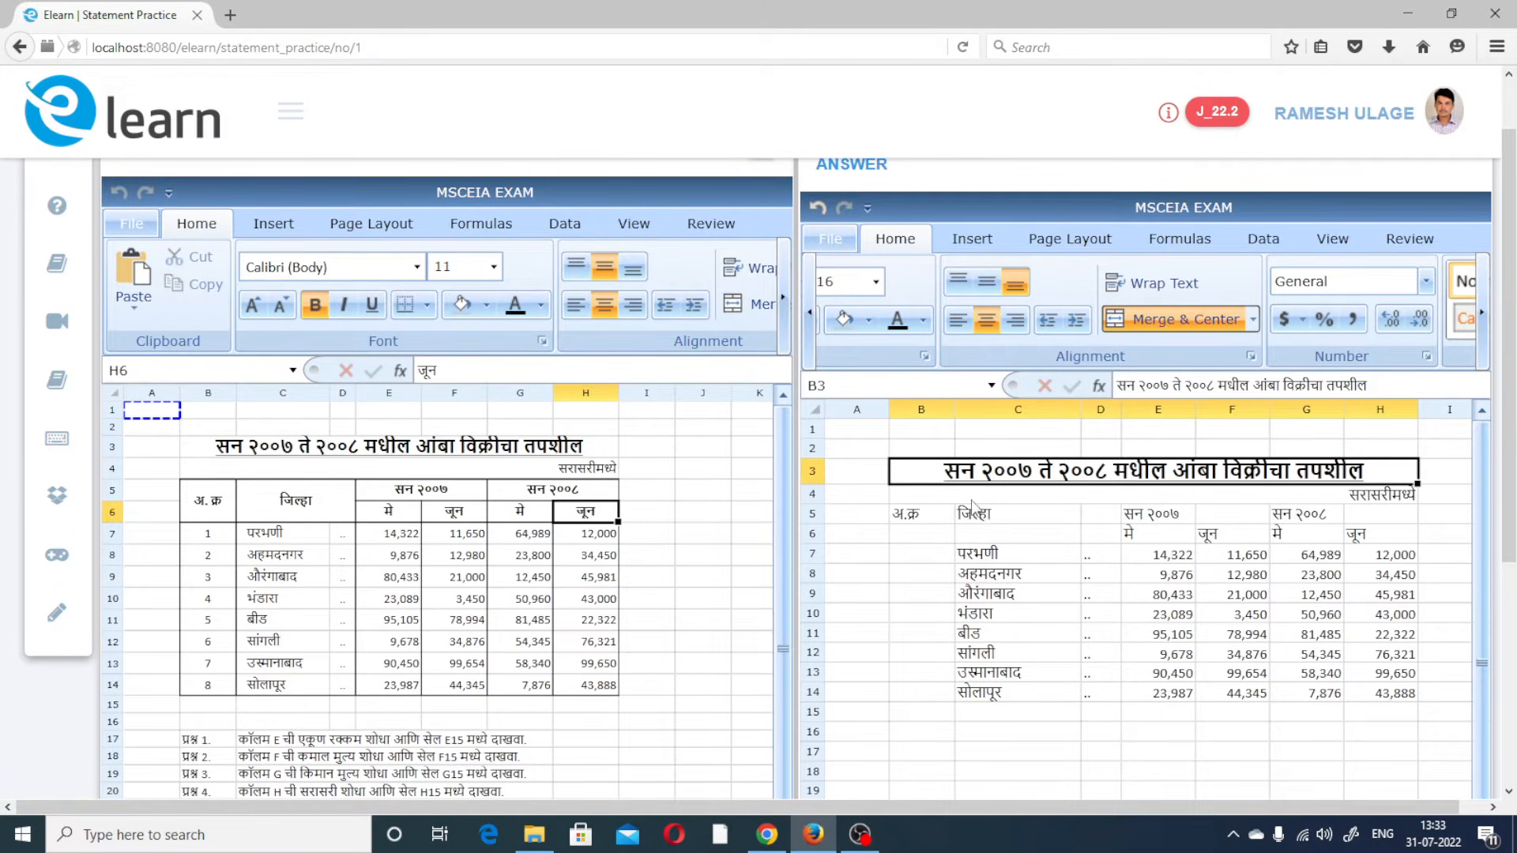
pyautogui.click(985, 496)
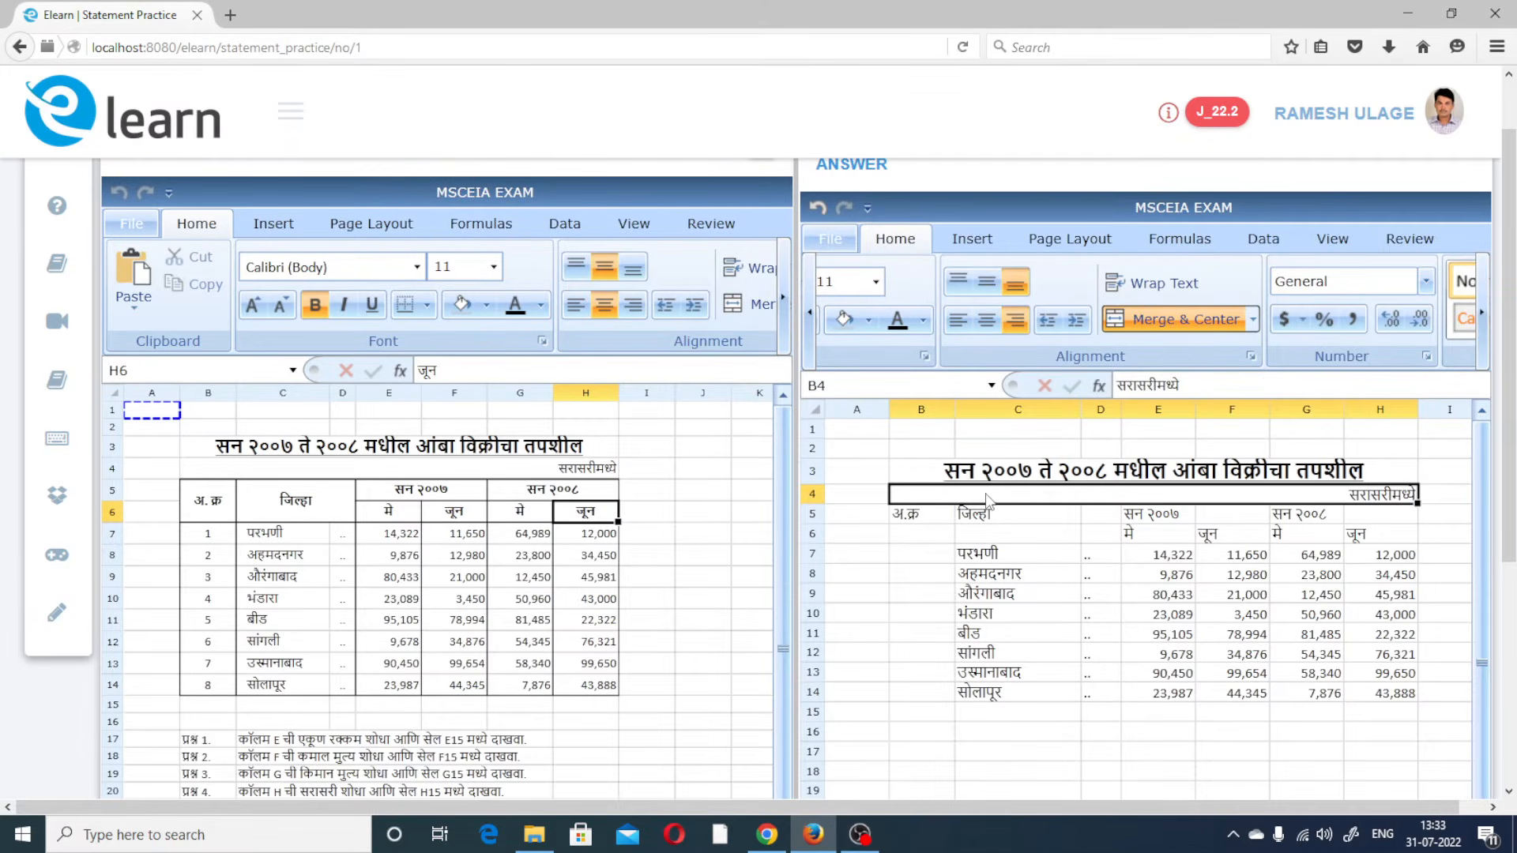
pyautogui.click(986, 478)
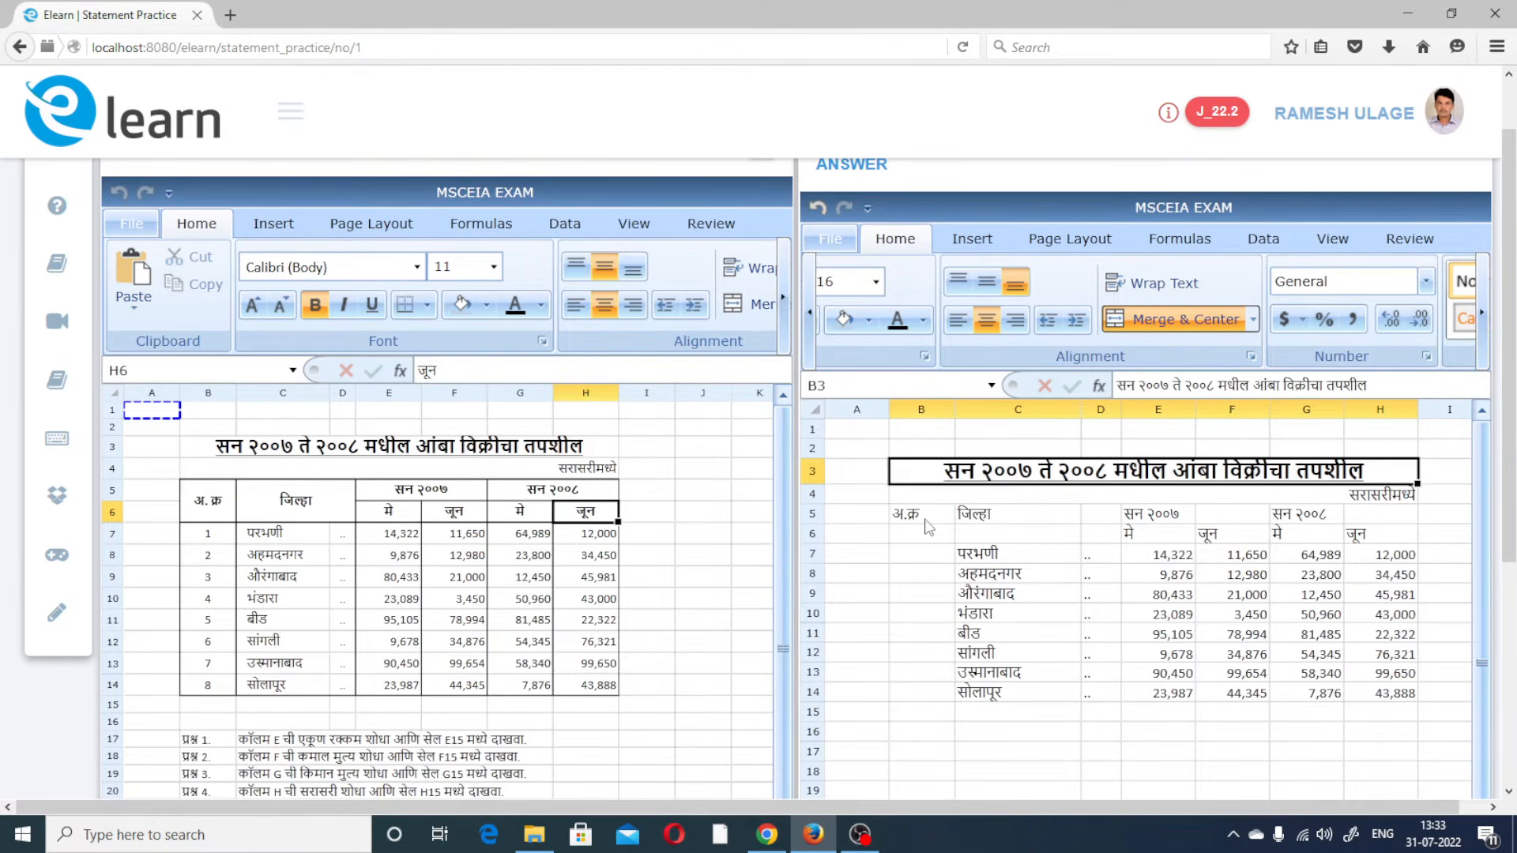
# Merge and center the अ.क्र heading over B5:B6 of the answer sheet
pyautogui.moveTo(925, 521); pyautogui.dragTo(937, 548)
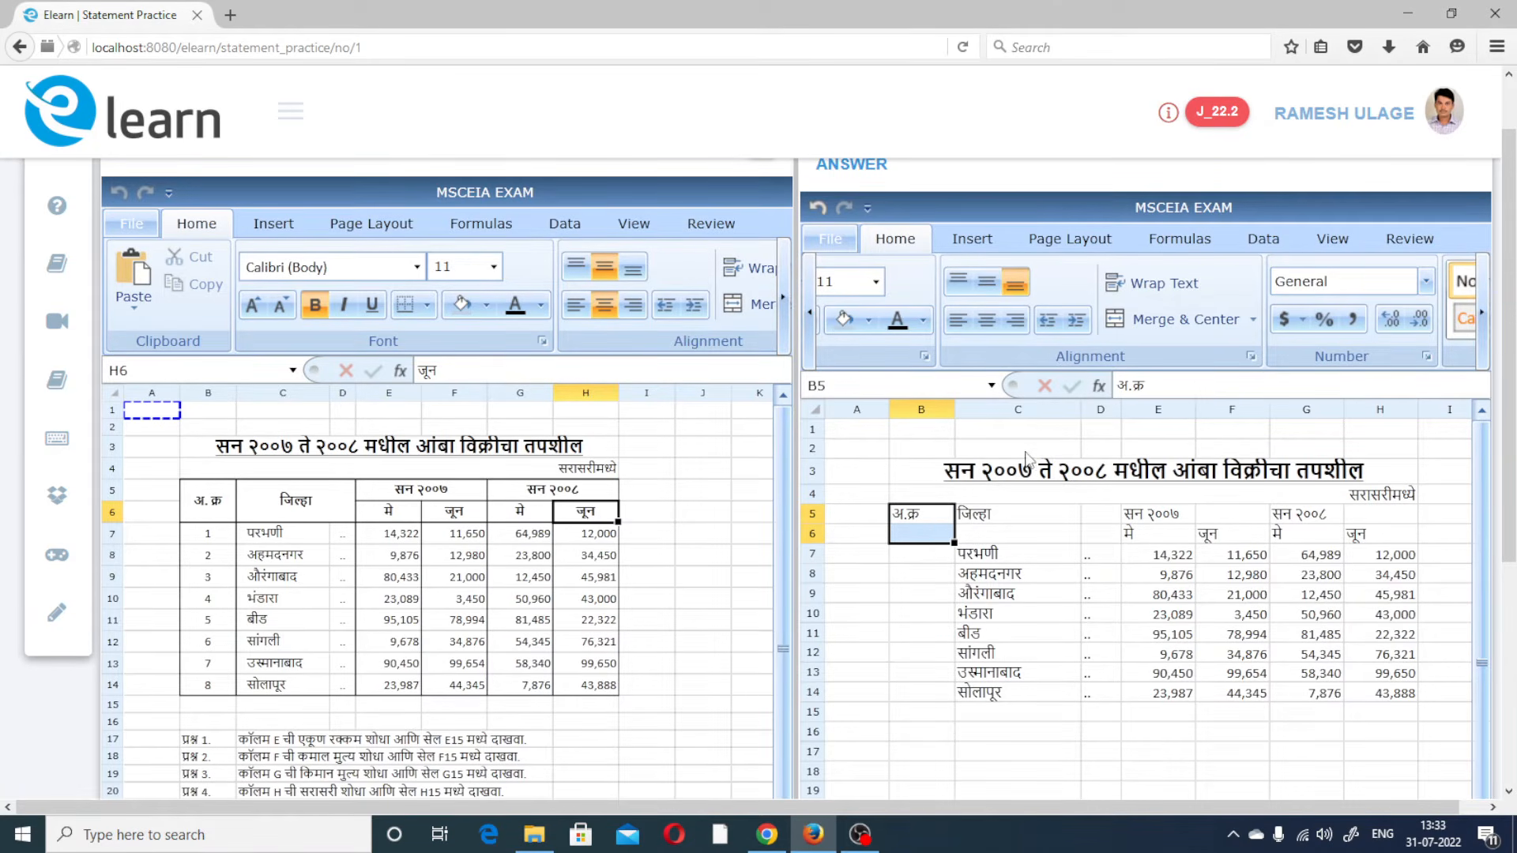
pyautogui.click(1254, 321)
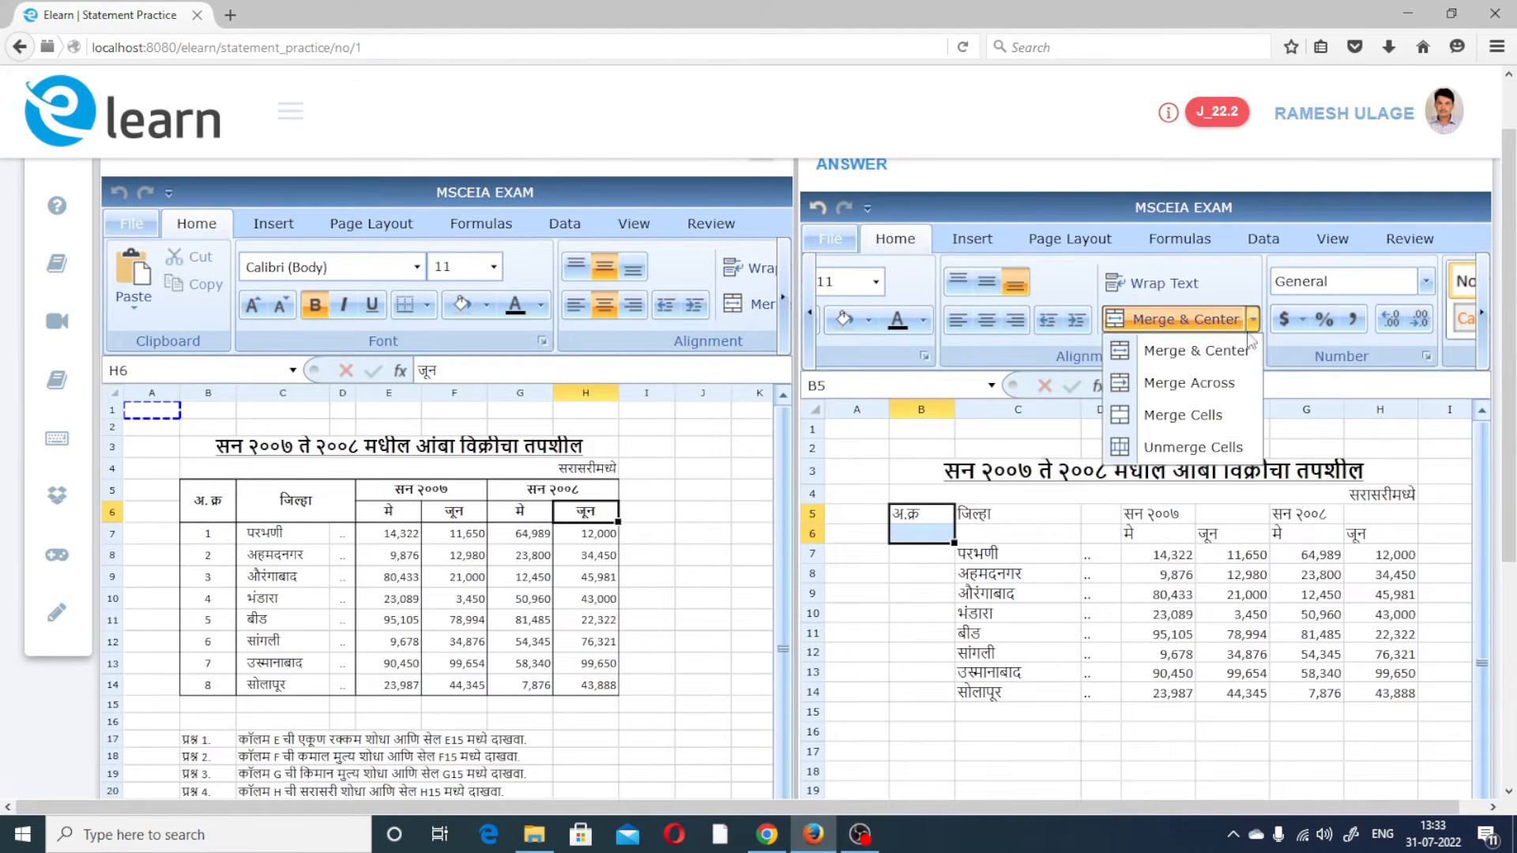
pyautogui.click(1193, 355)
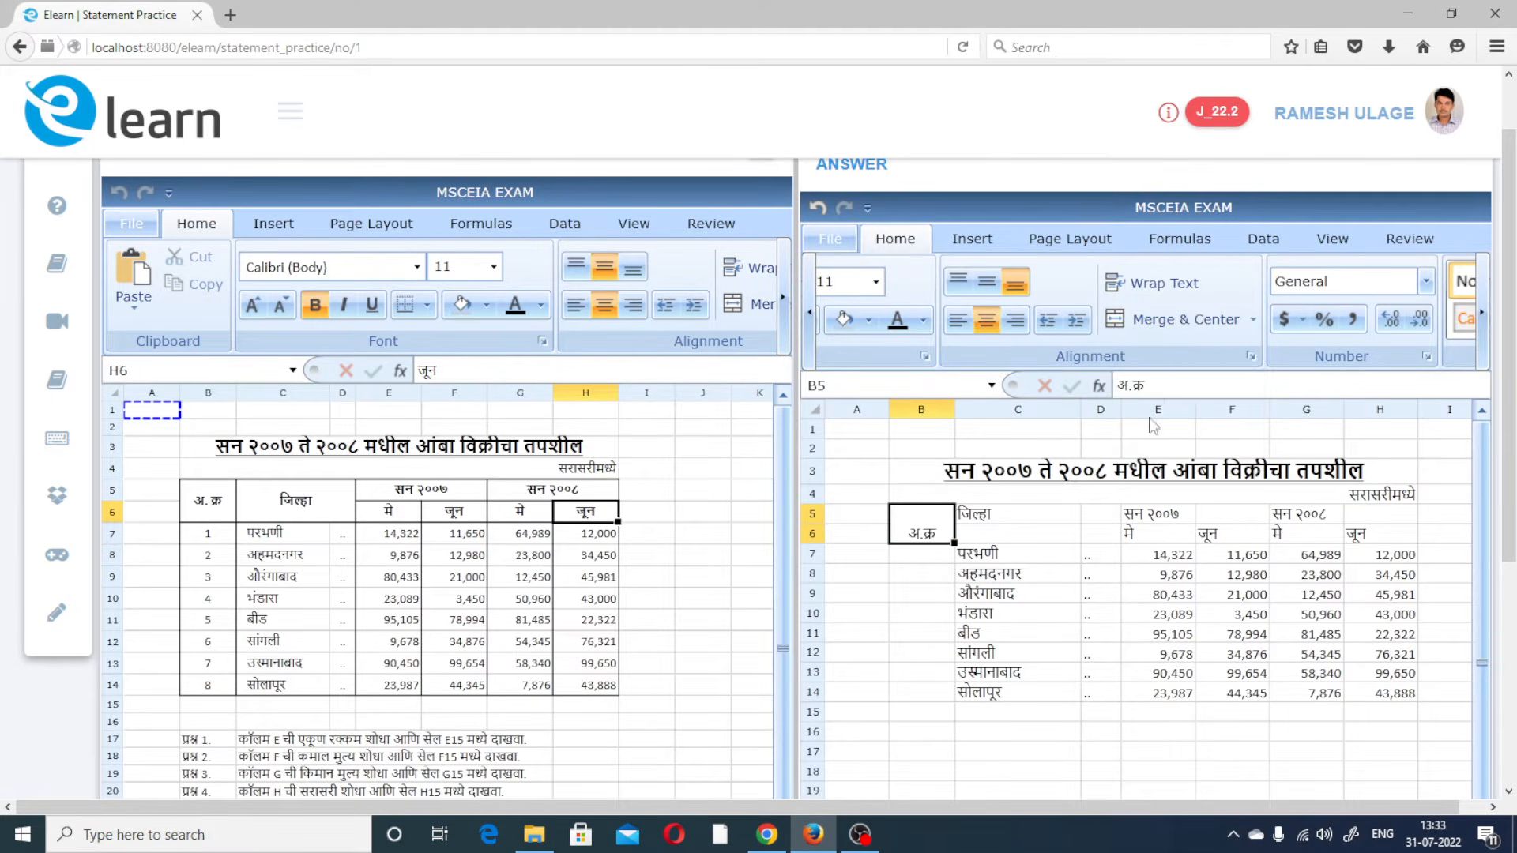
# Merge and center the जिल्हा heading over C5:D6 of the answer sheet
pyautogui.click(1014, 521)
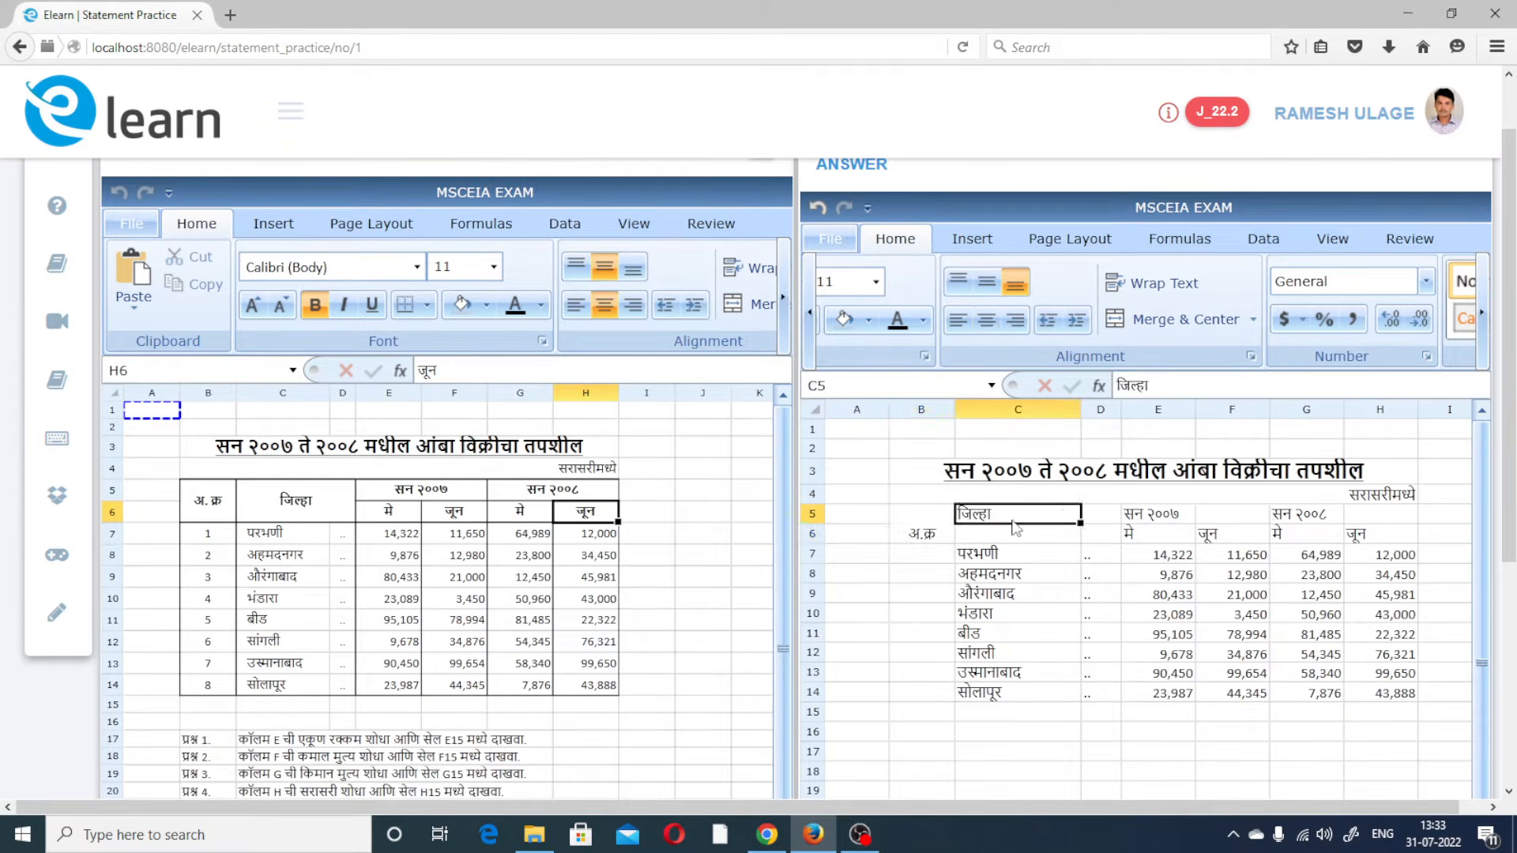
pyautogui.moveTo(1014, 523); pyautogui.dragTo(1091, 528)
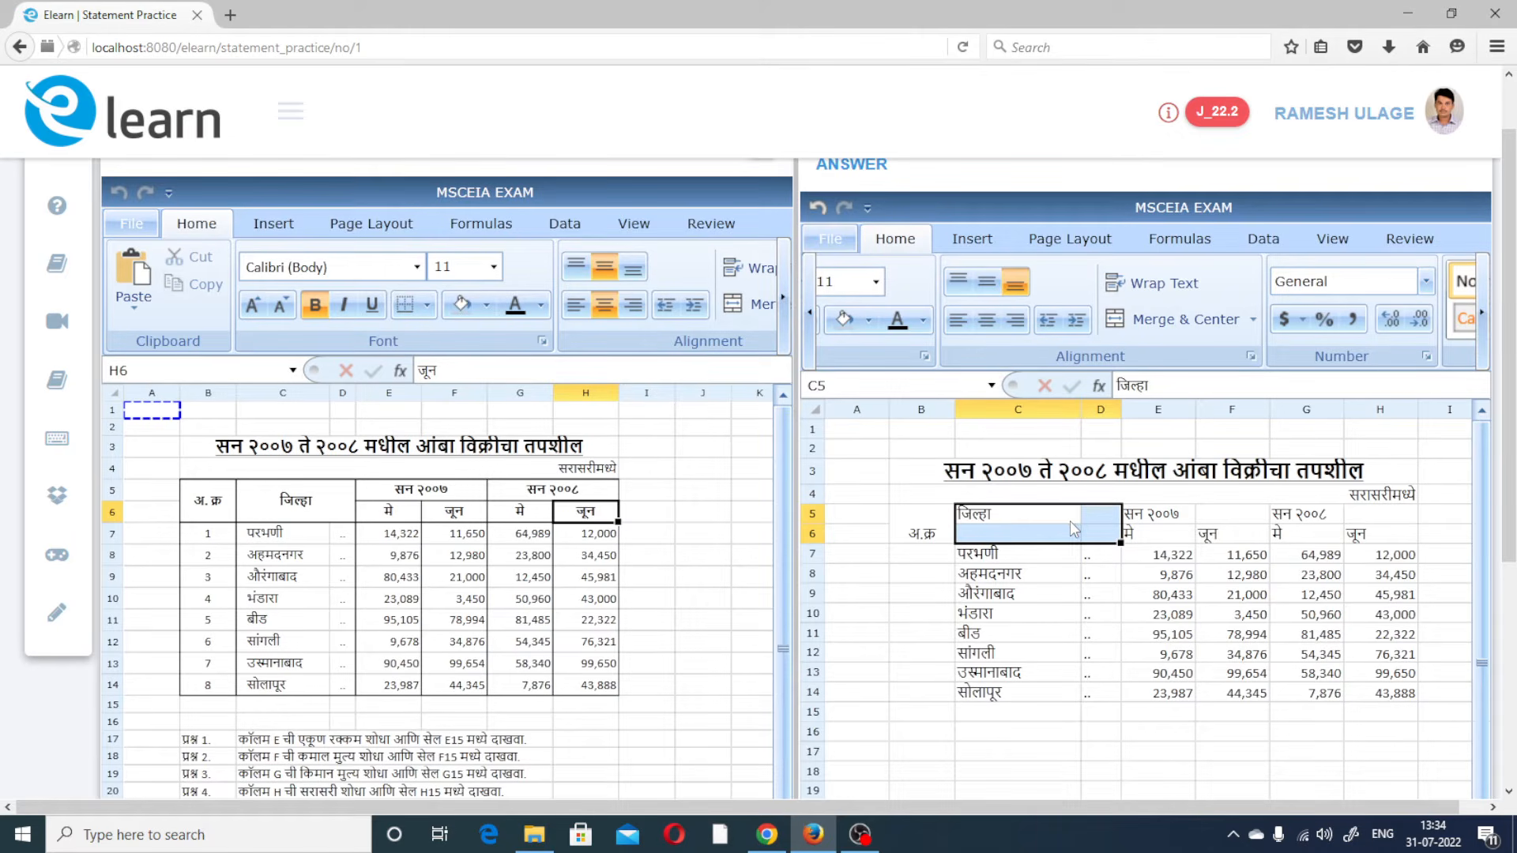
pyautogui.click(1254, 323)
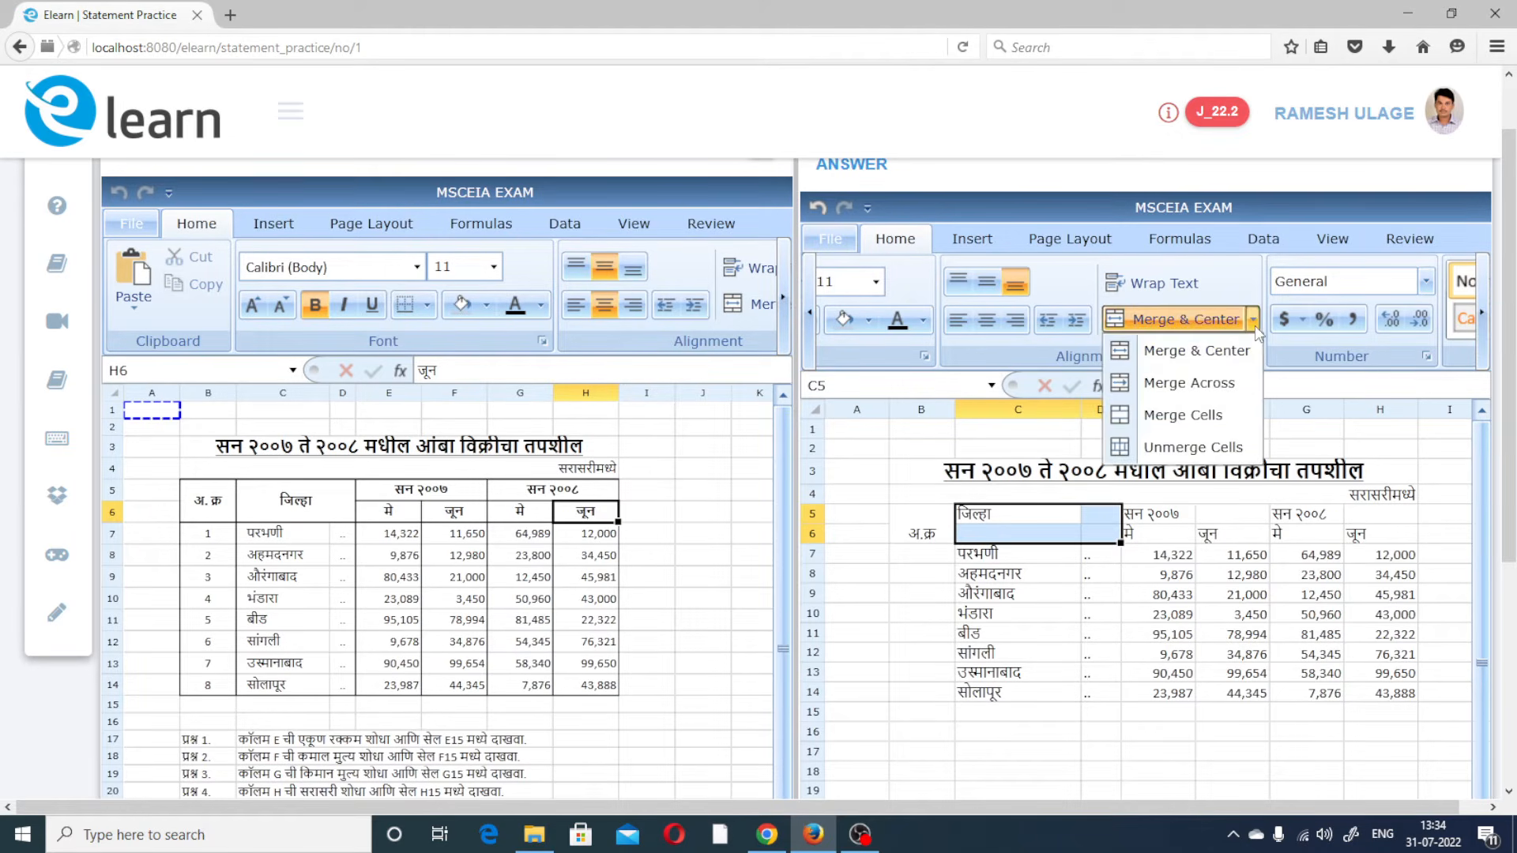
pyautogui.click(1217, 352)
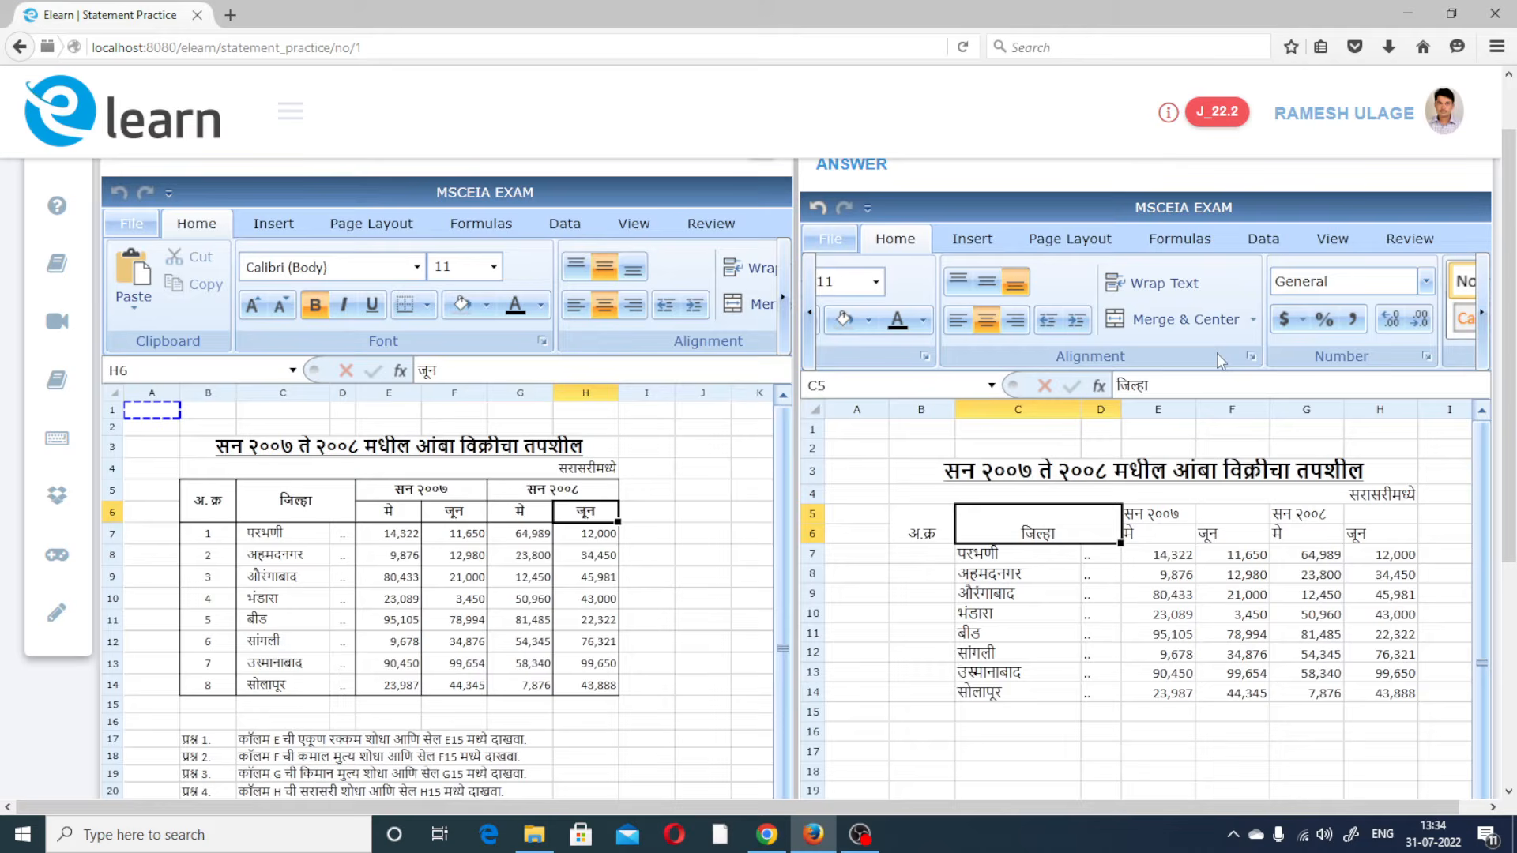
pyautogui.click(1155, 576)
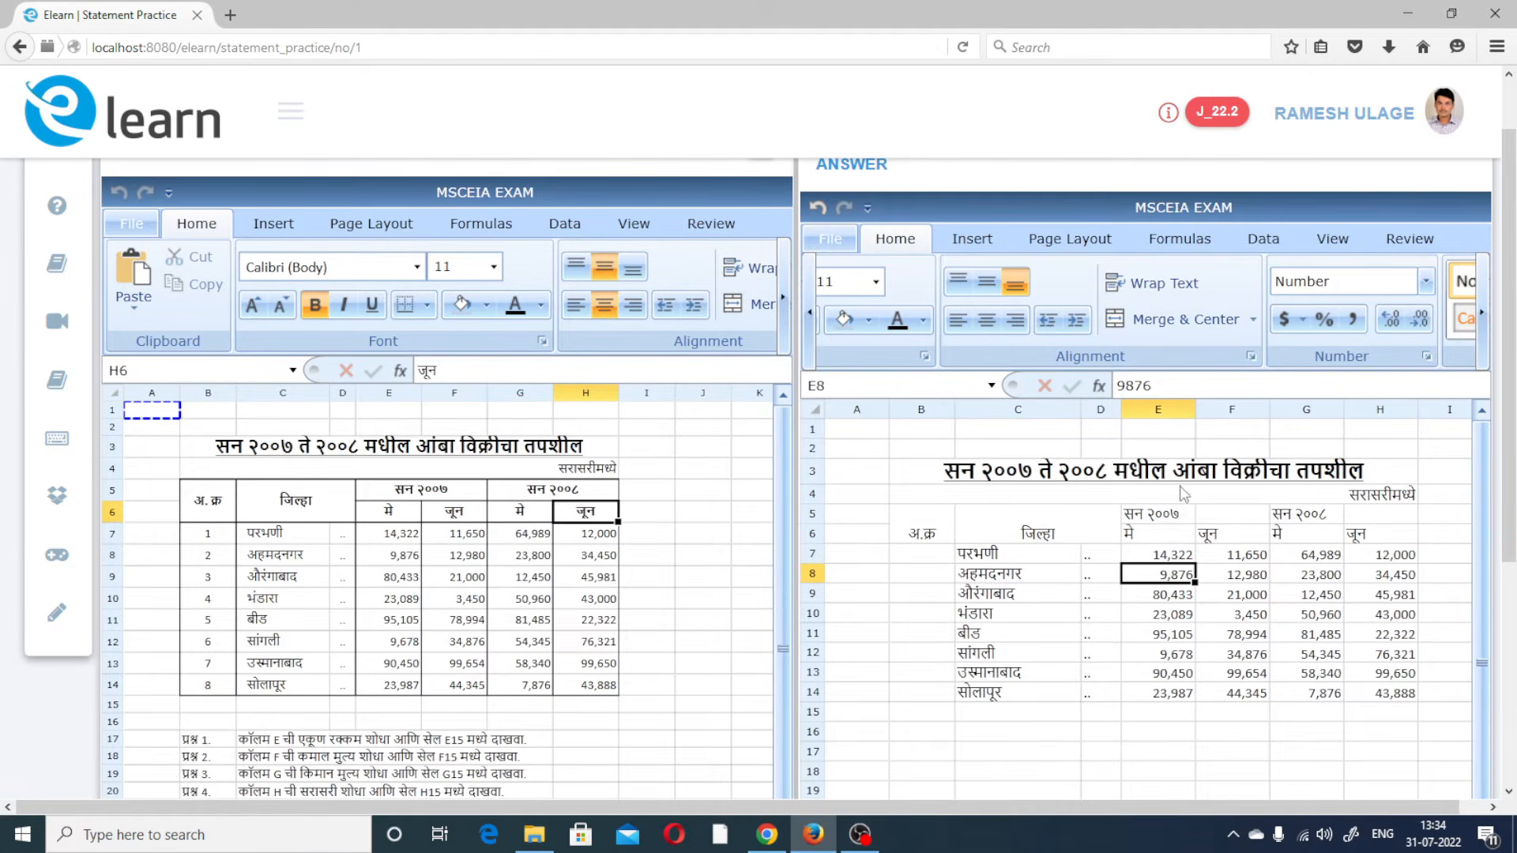
# Compare the question sheet's row 5 headings, and merge and center सन २००७ across E5:F5 of the answer sheet
pyautogui.click(416, 495)
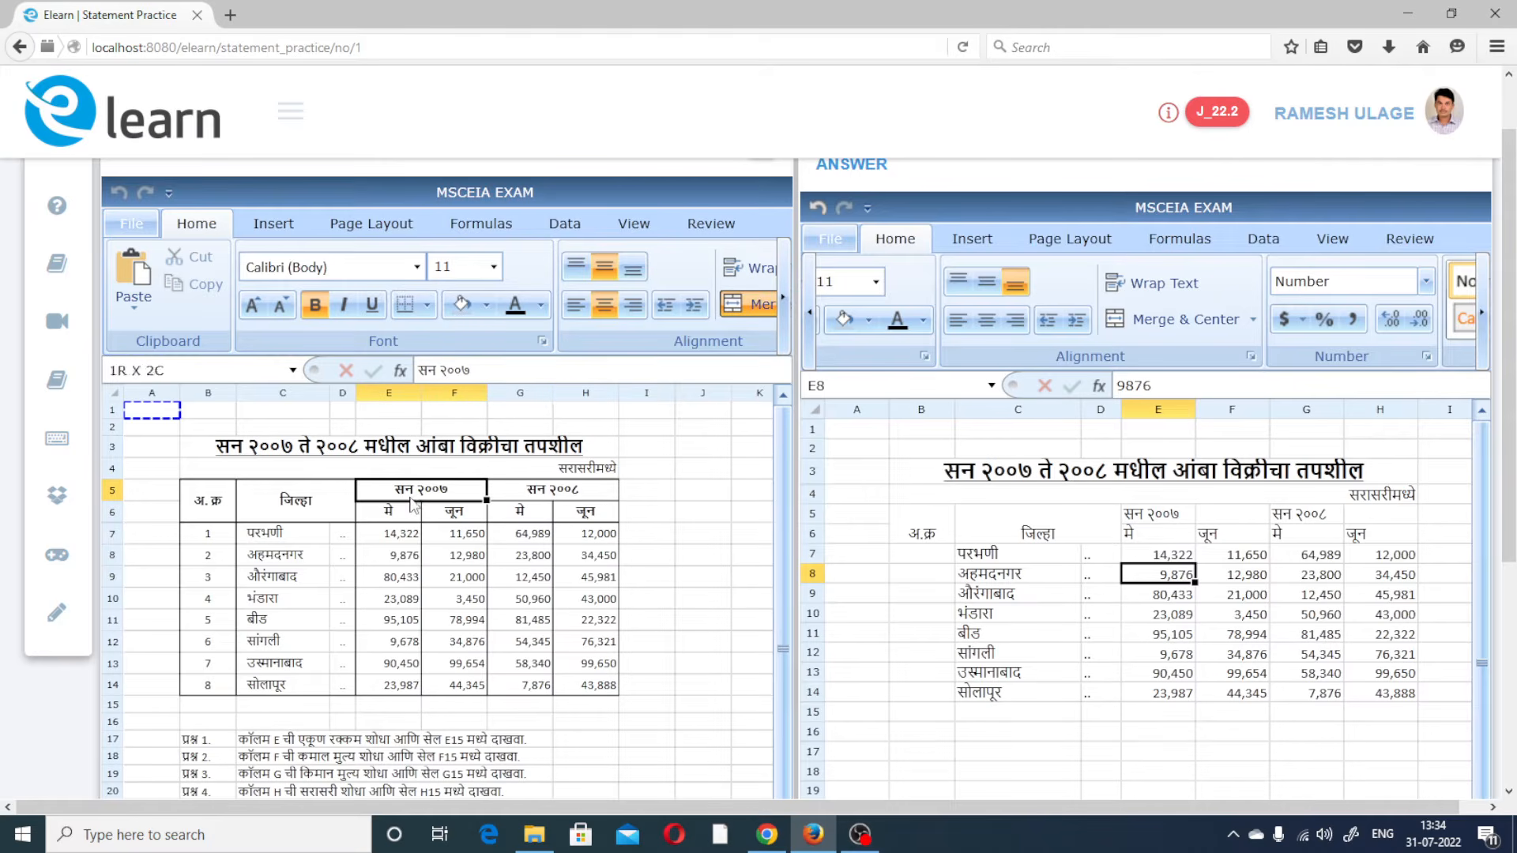
pyautogui.click(317, 515)
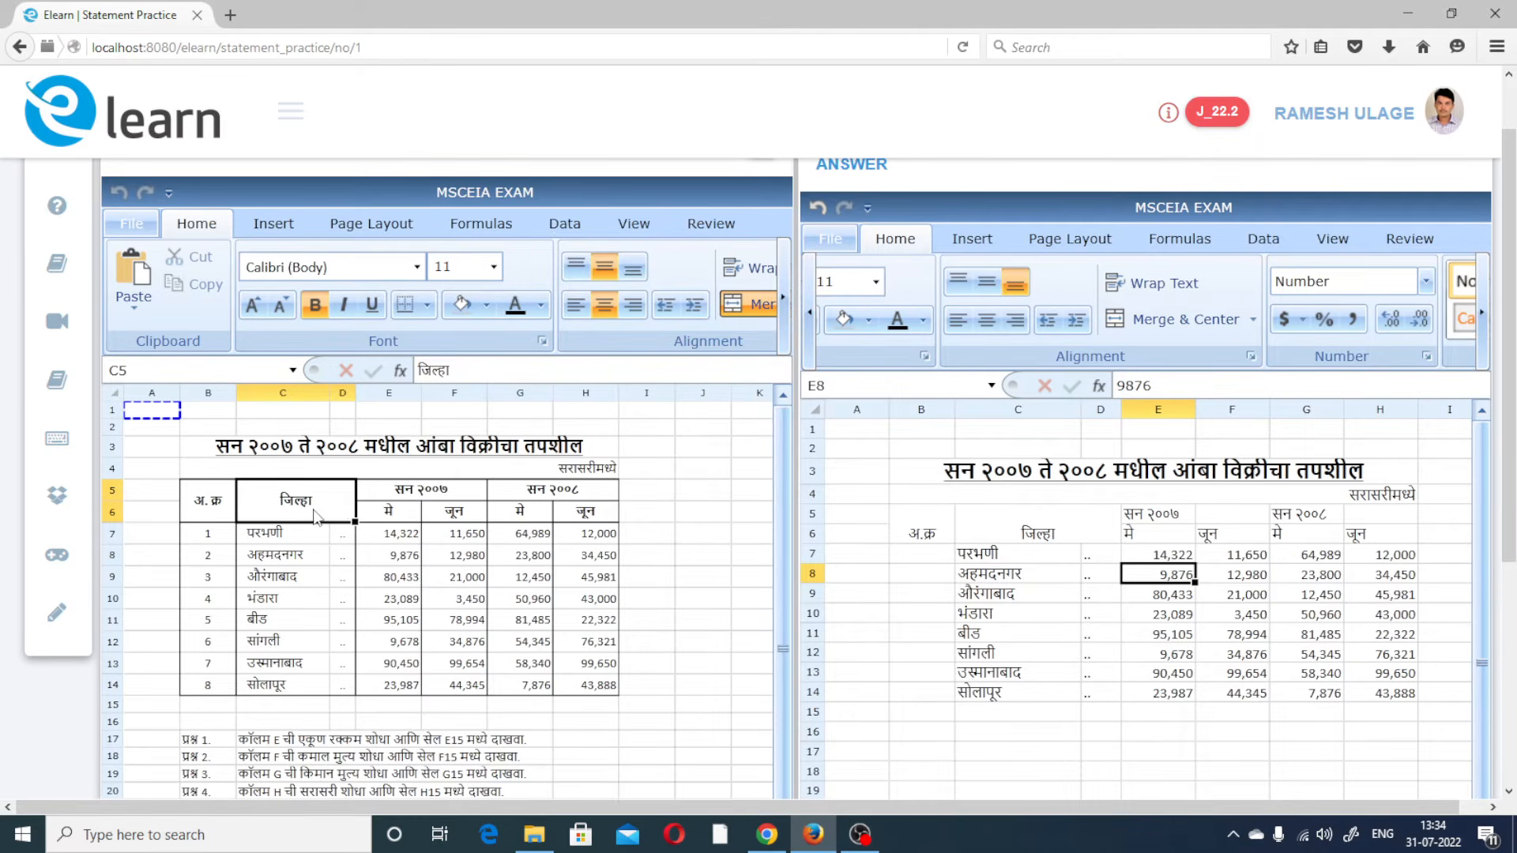
pyautogui.click(391, 497)
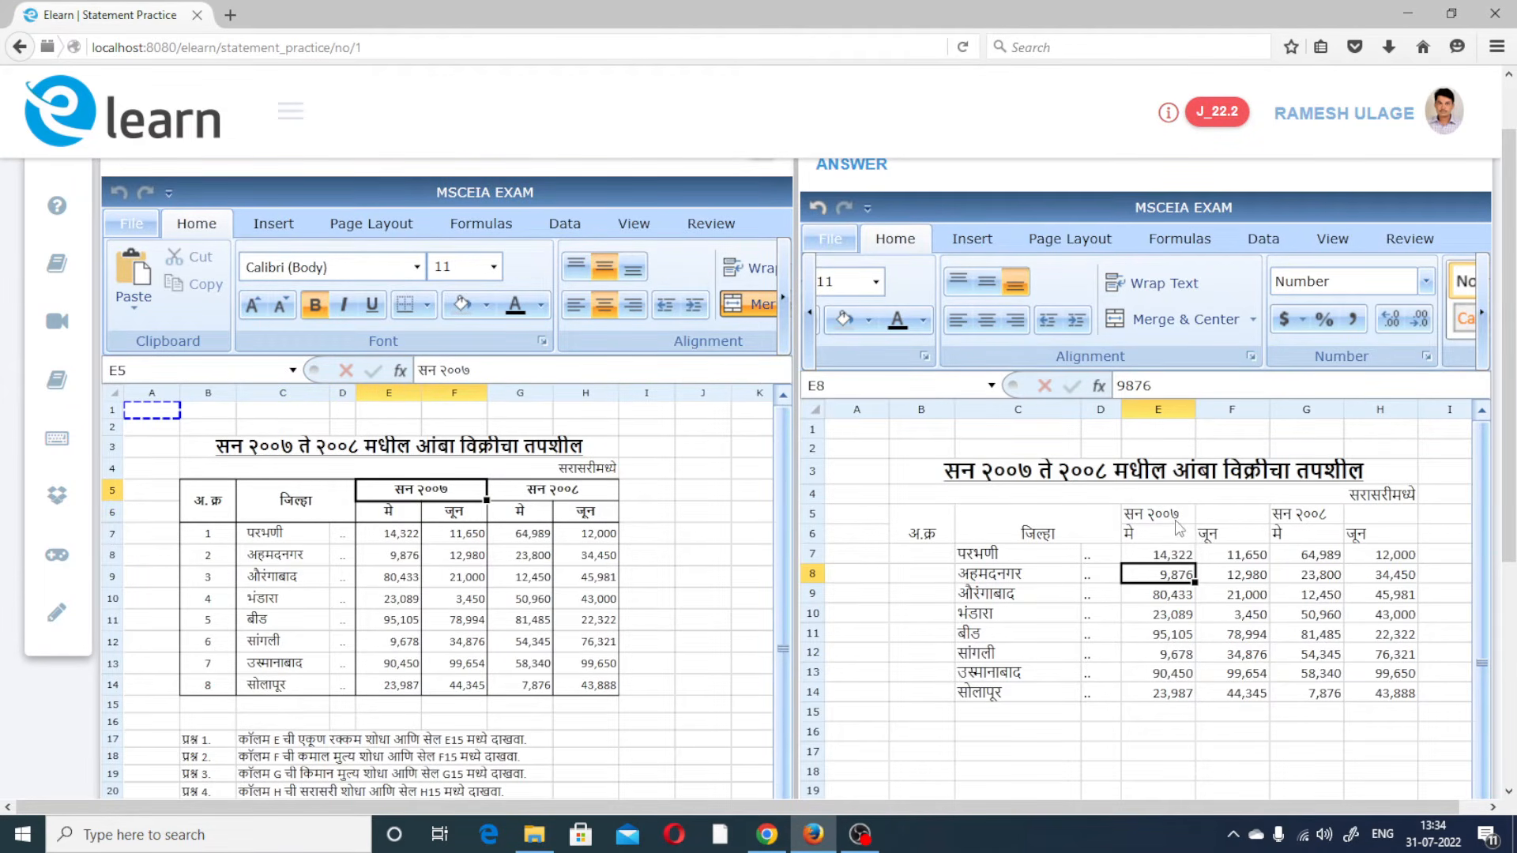
pyautogui.moveTo(1171, 519); pyautogui.dragTo(1215, 523)
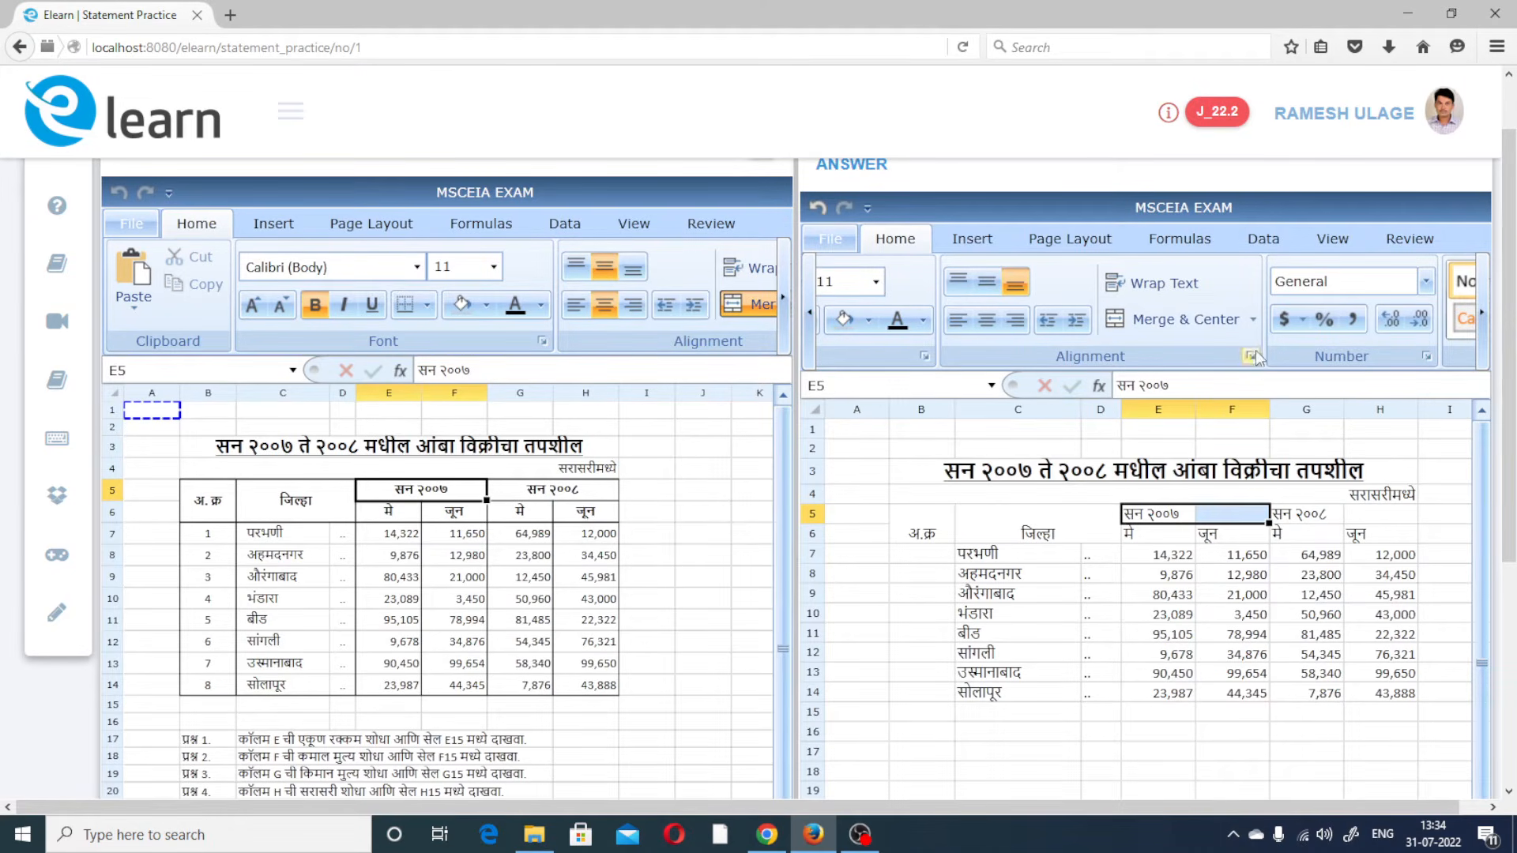
pyautogui.click(1254, 319)
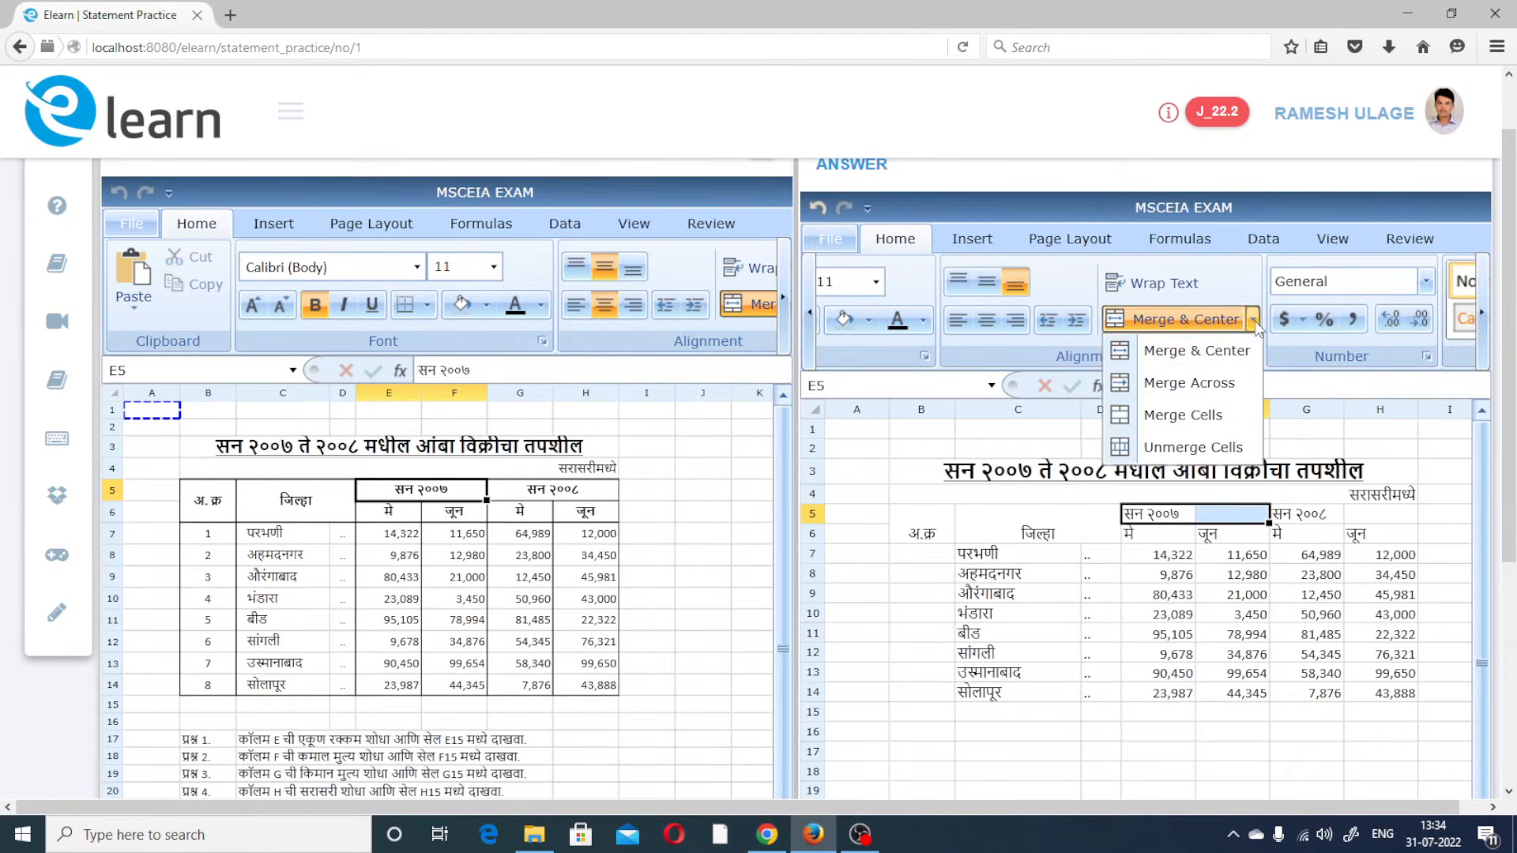
pyautogui.click(1230, 356)
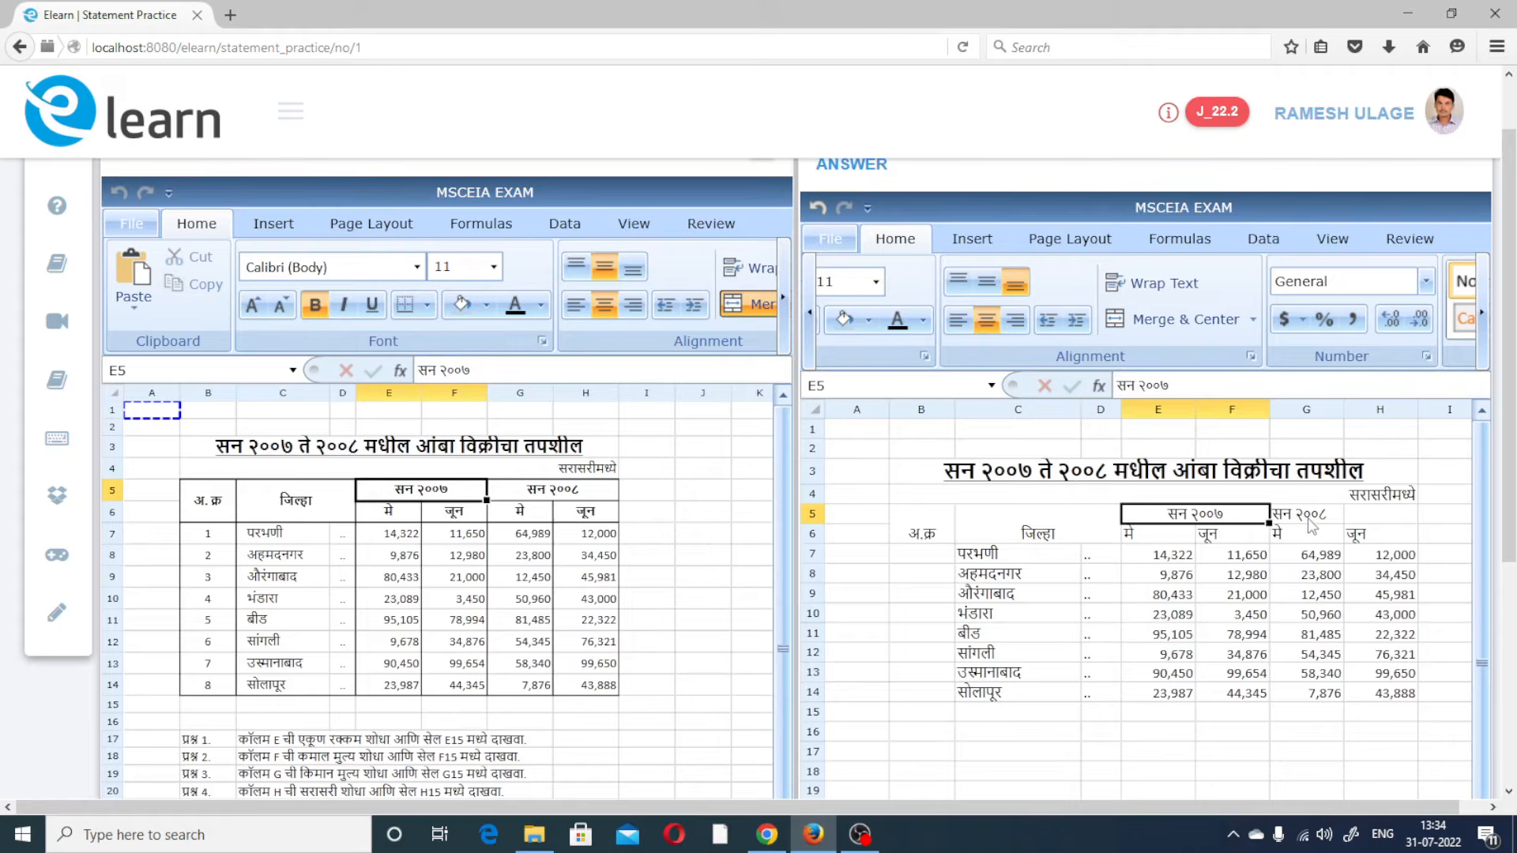
# Merge and center the सन २००८ heading across G5:H5 of the answer sheet
pyautogui.moveTo(1311, 522); pyautogui.dragTo(1358, 526)
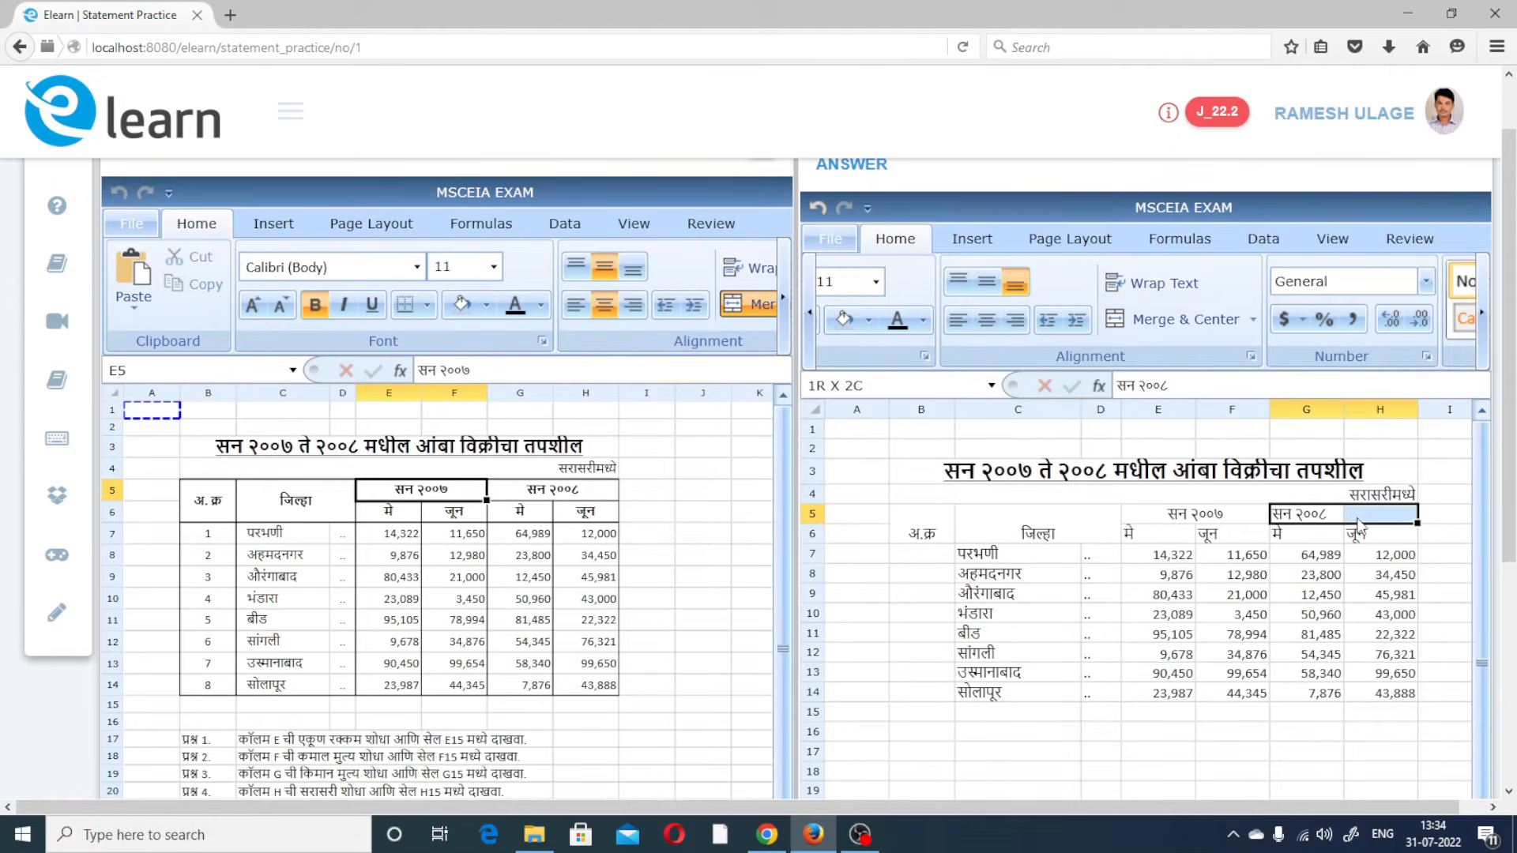
pyautogui.click(1253, 320)
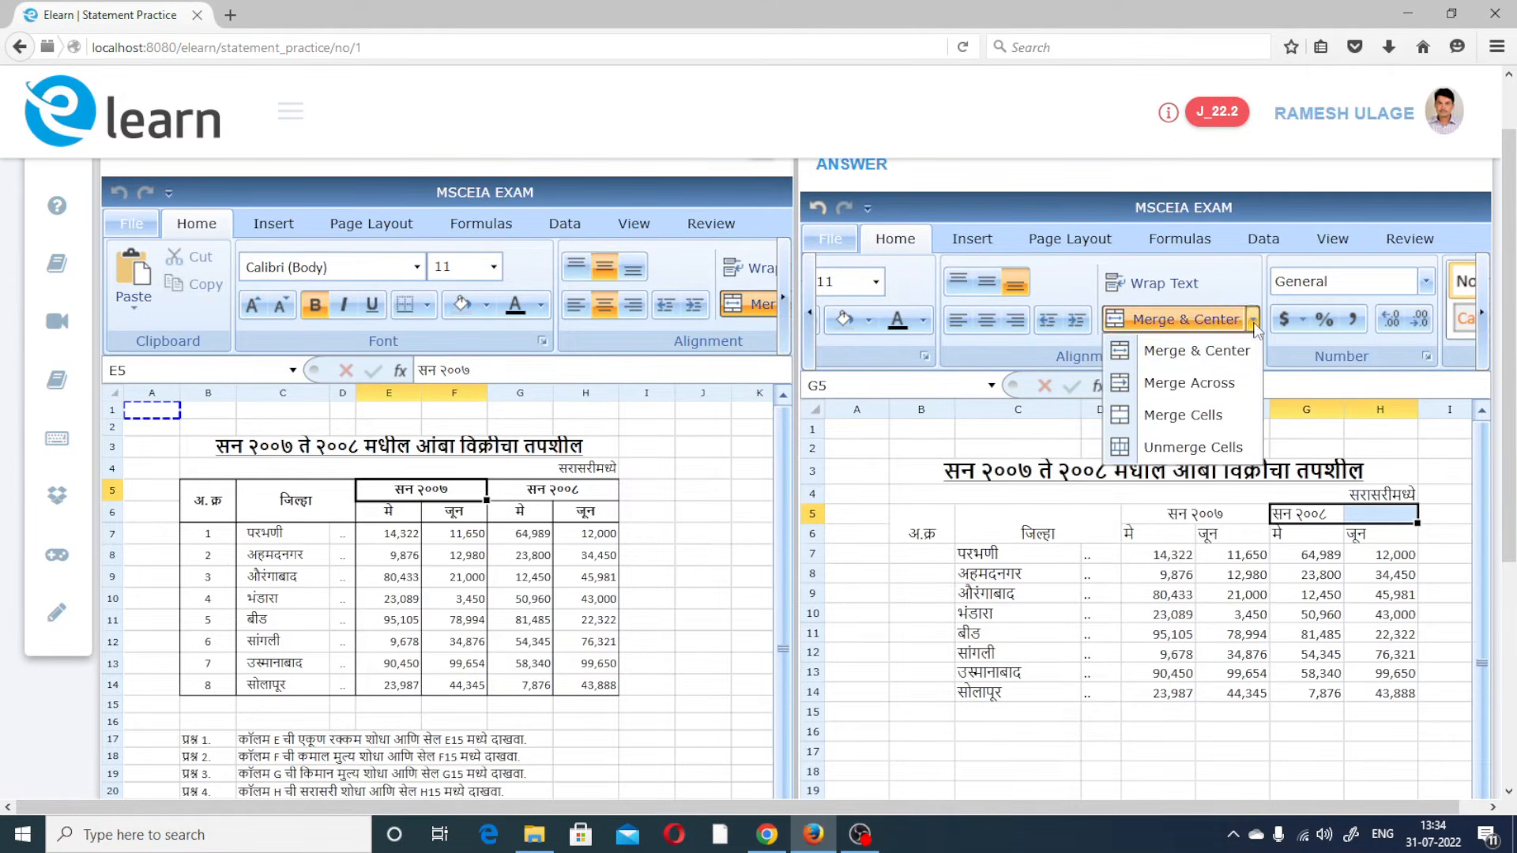
pyautogui.click(1197, 351)
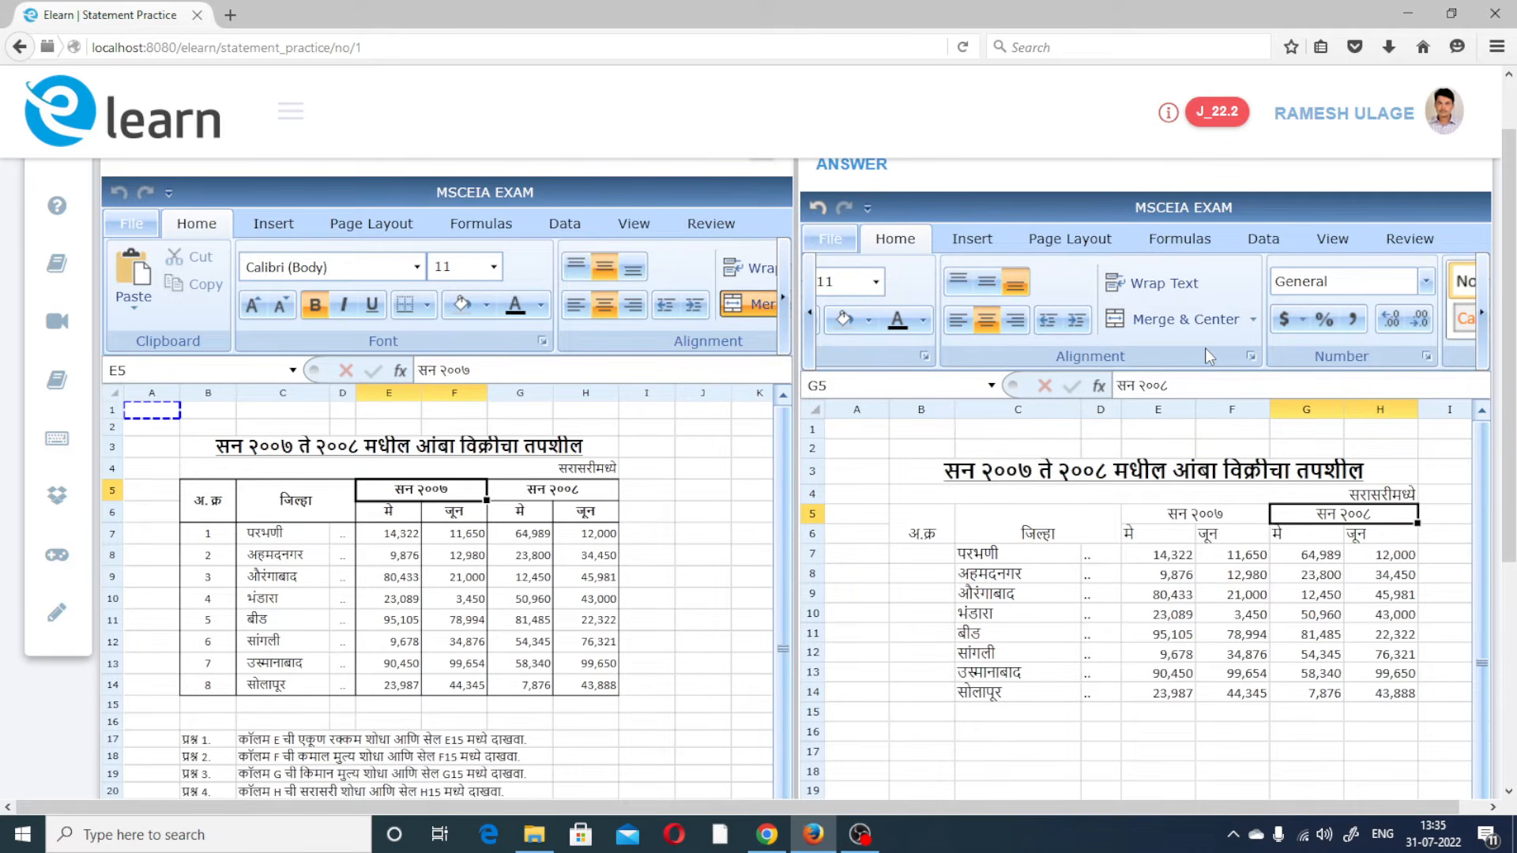
pyautogui.doubleClick(921, 555)
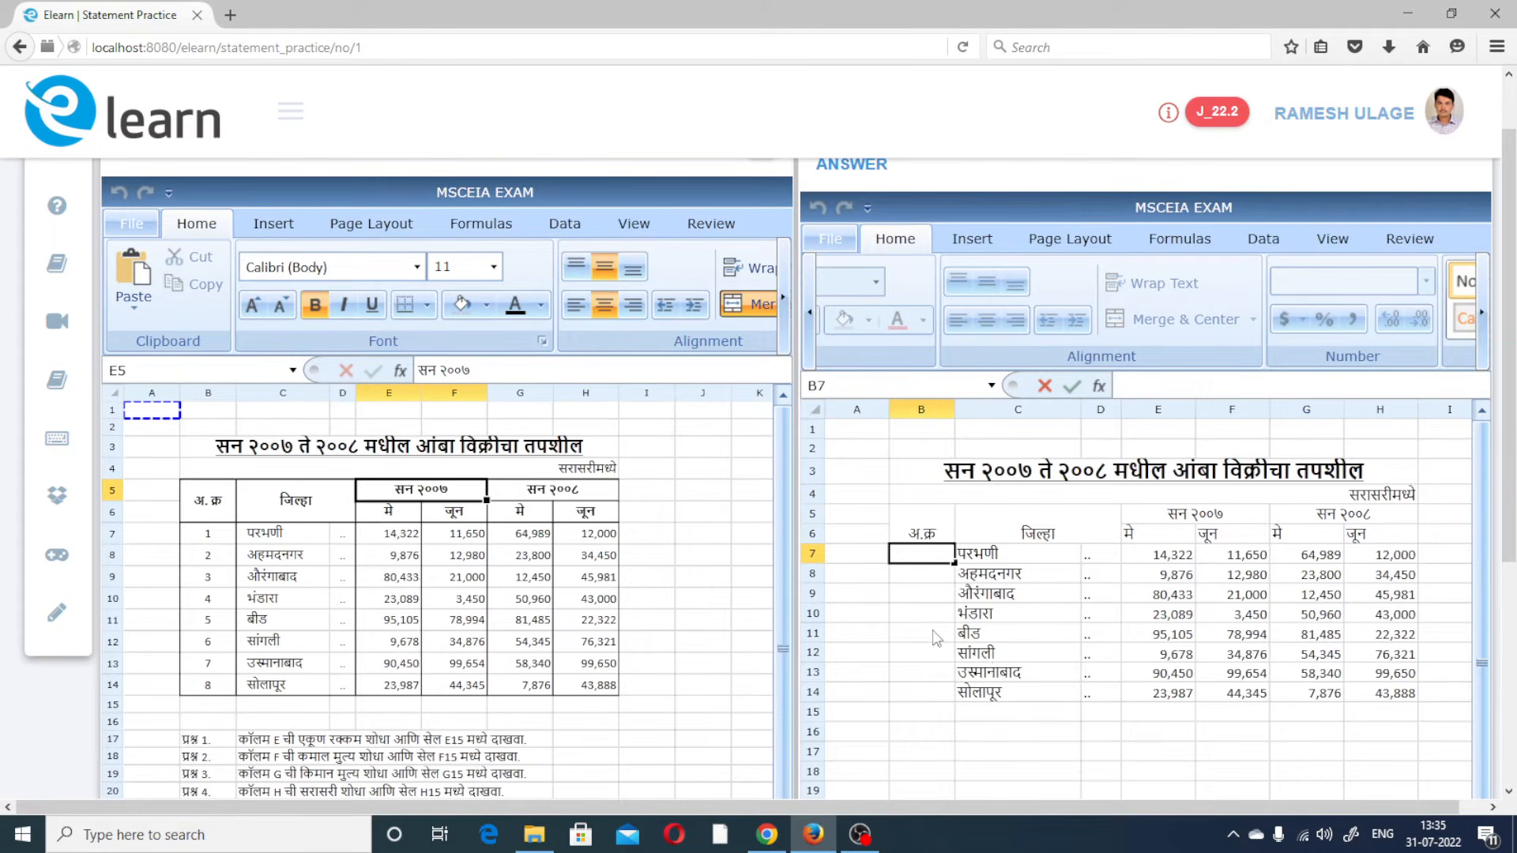
pyautogui.click(930, 676)
pyautogui.click(932, 561)
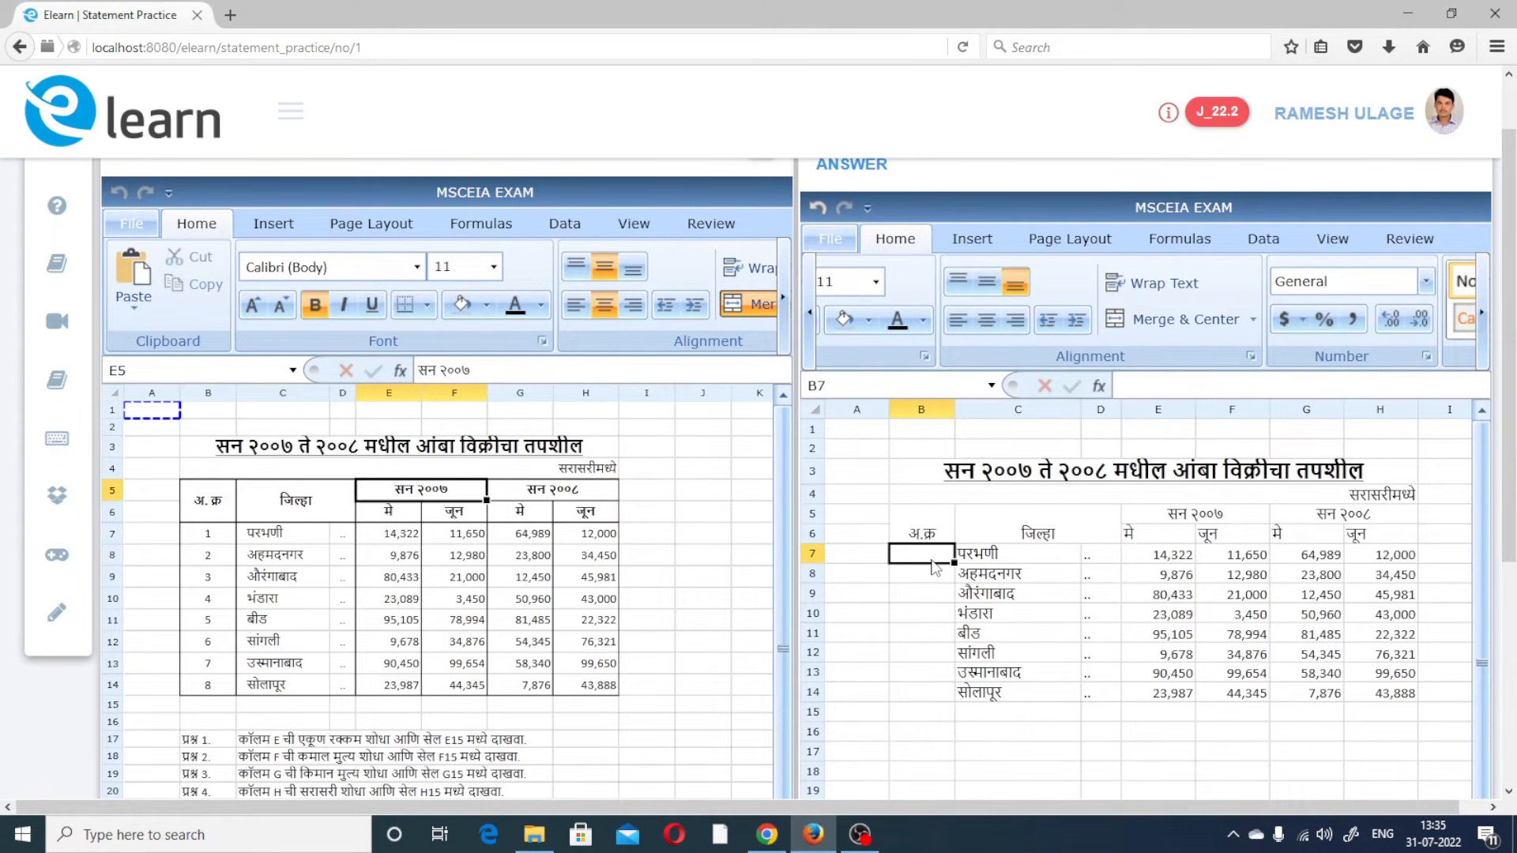
pyautogui.click(1485, 336)
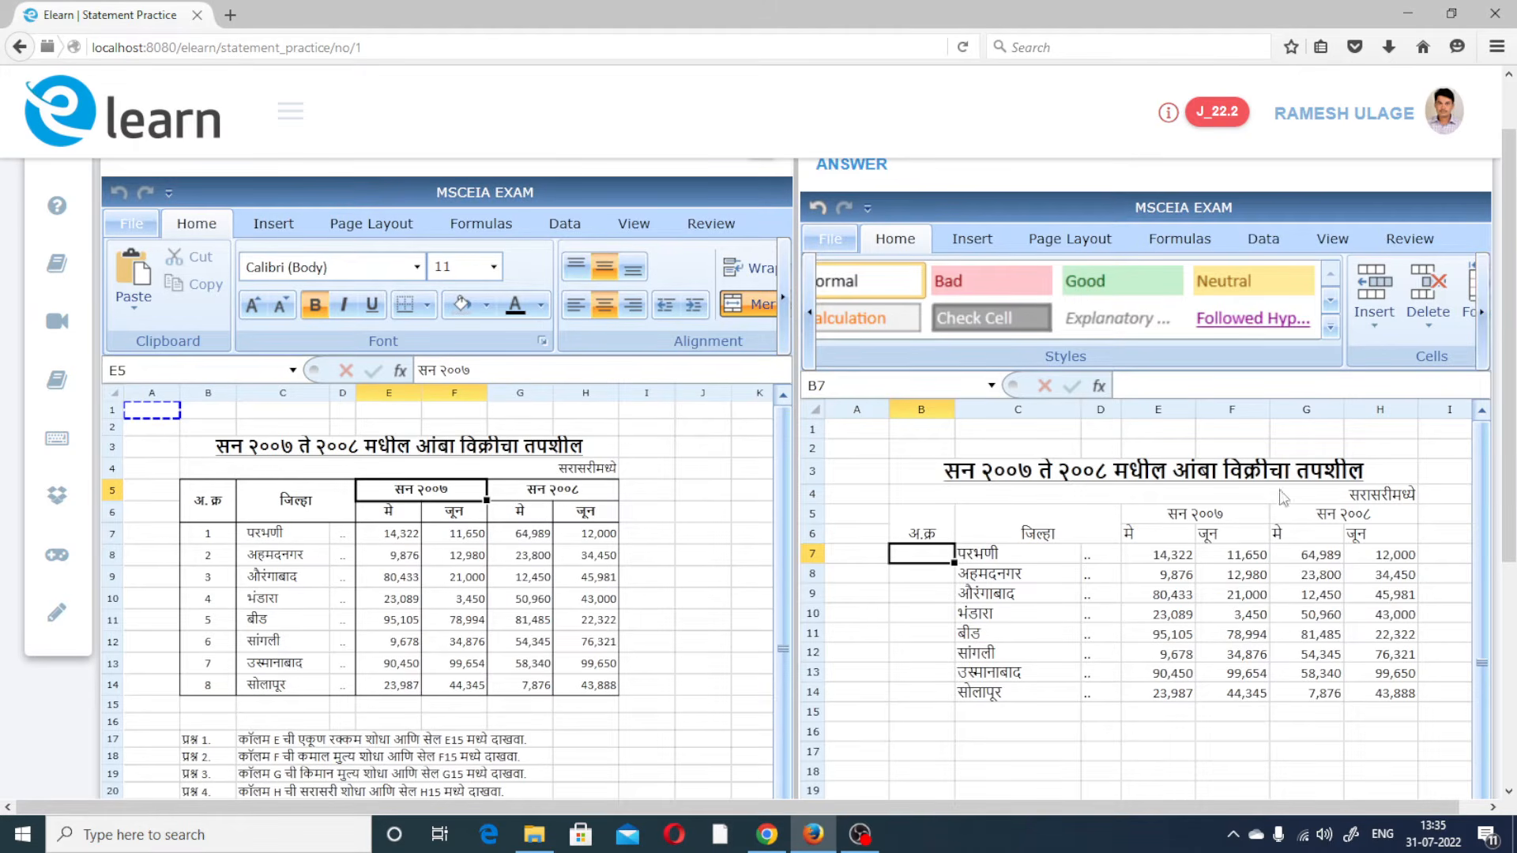
pyautogui.click(947, 598)
pyautogui.click(935, 556)
pyautogui.hotkey('ctrl', 'Right')
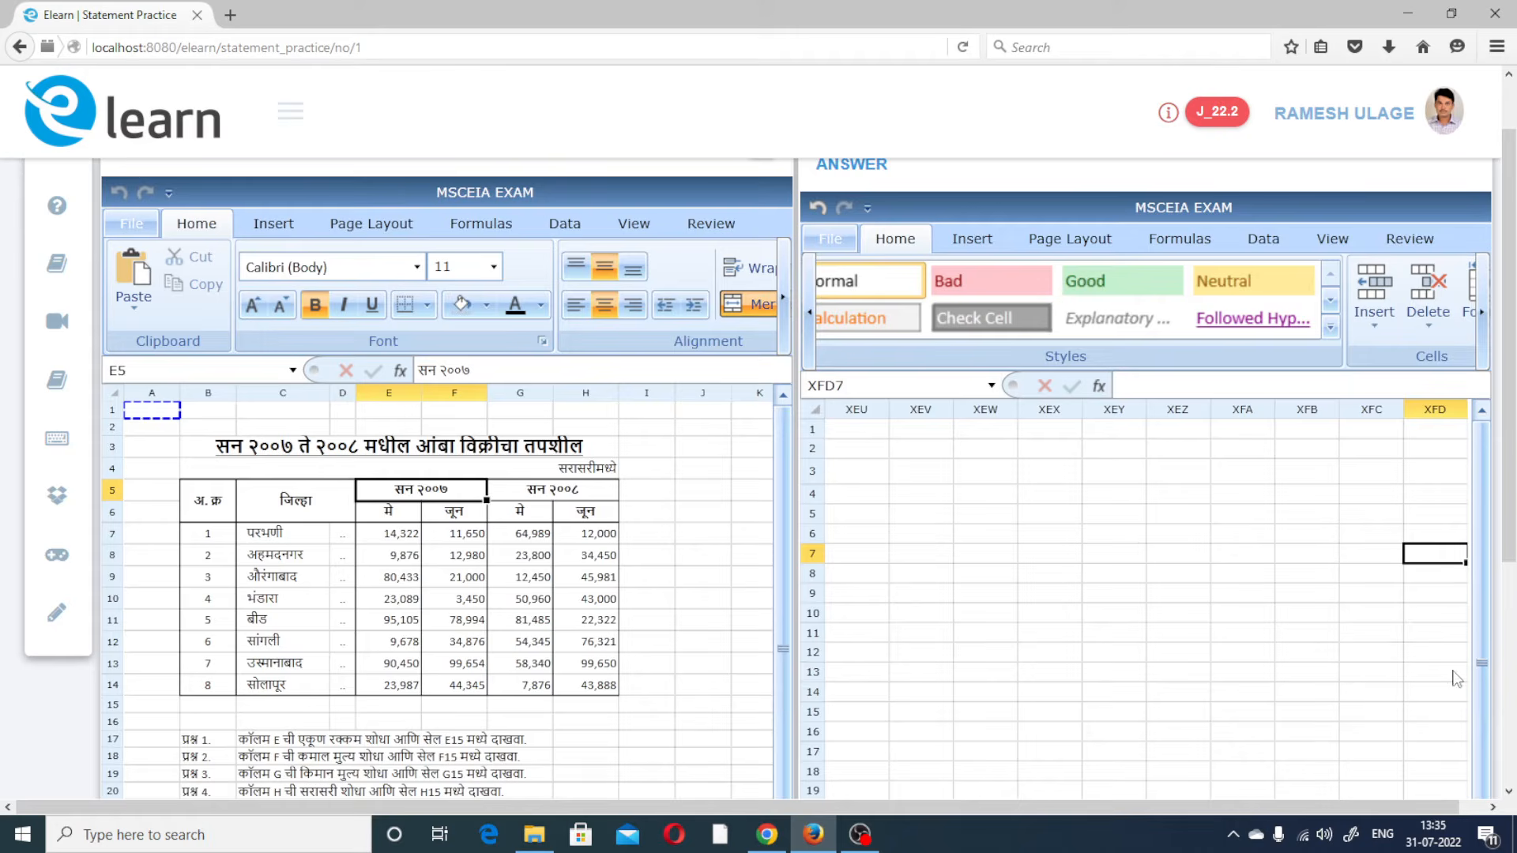
pyautogui.press('Left')
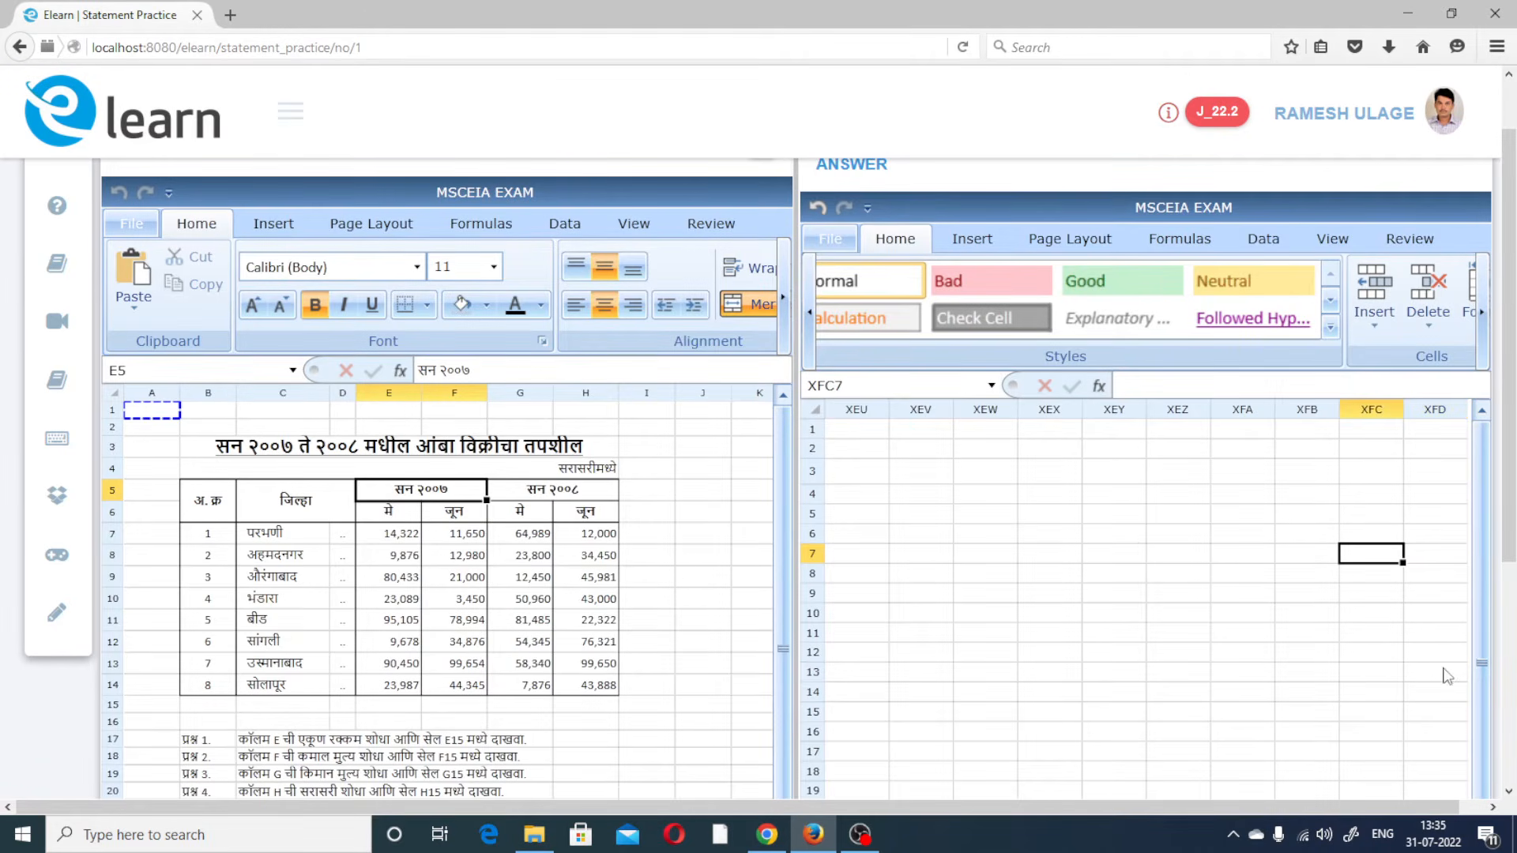
pyautogui.scroll(-3, 1505, 640)
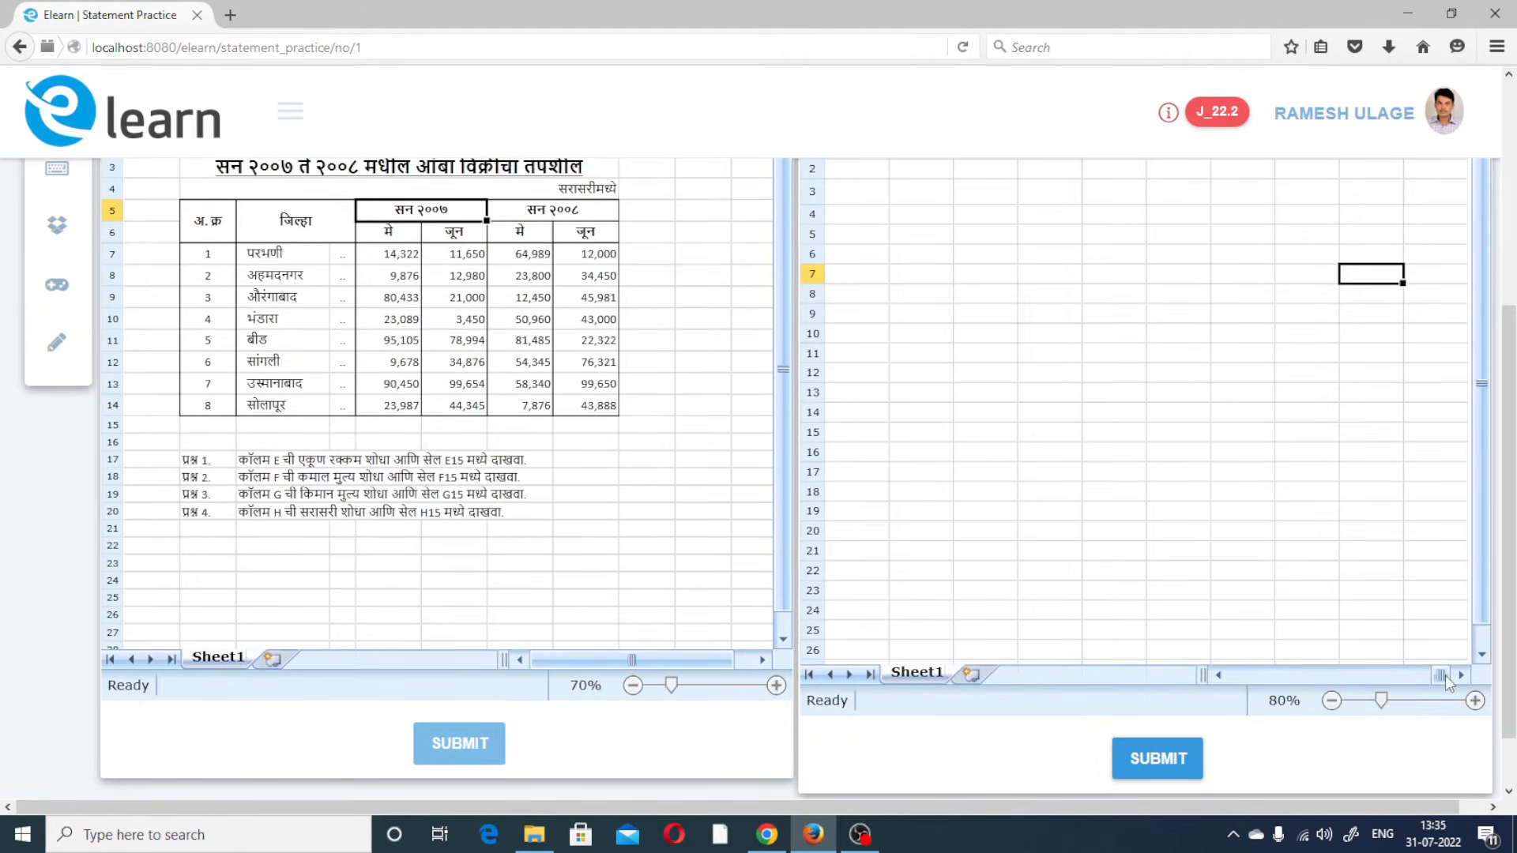
pyautogui.moveTo(1443, 677); pyautogui.dragTo(1159, 680)
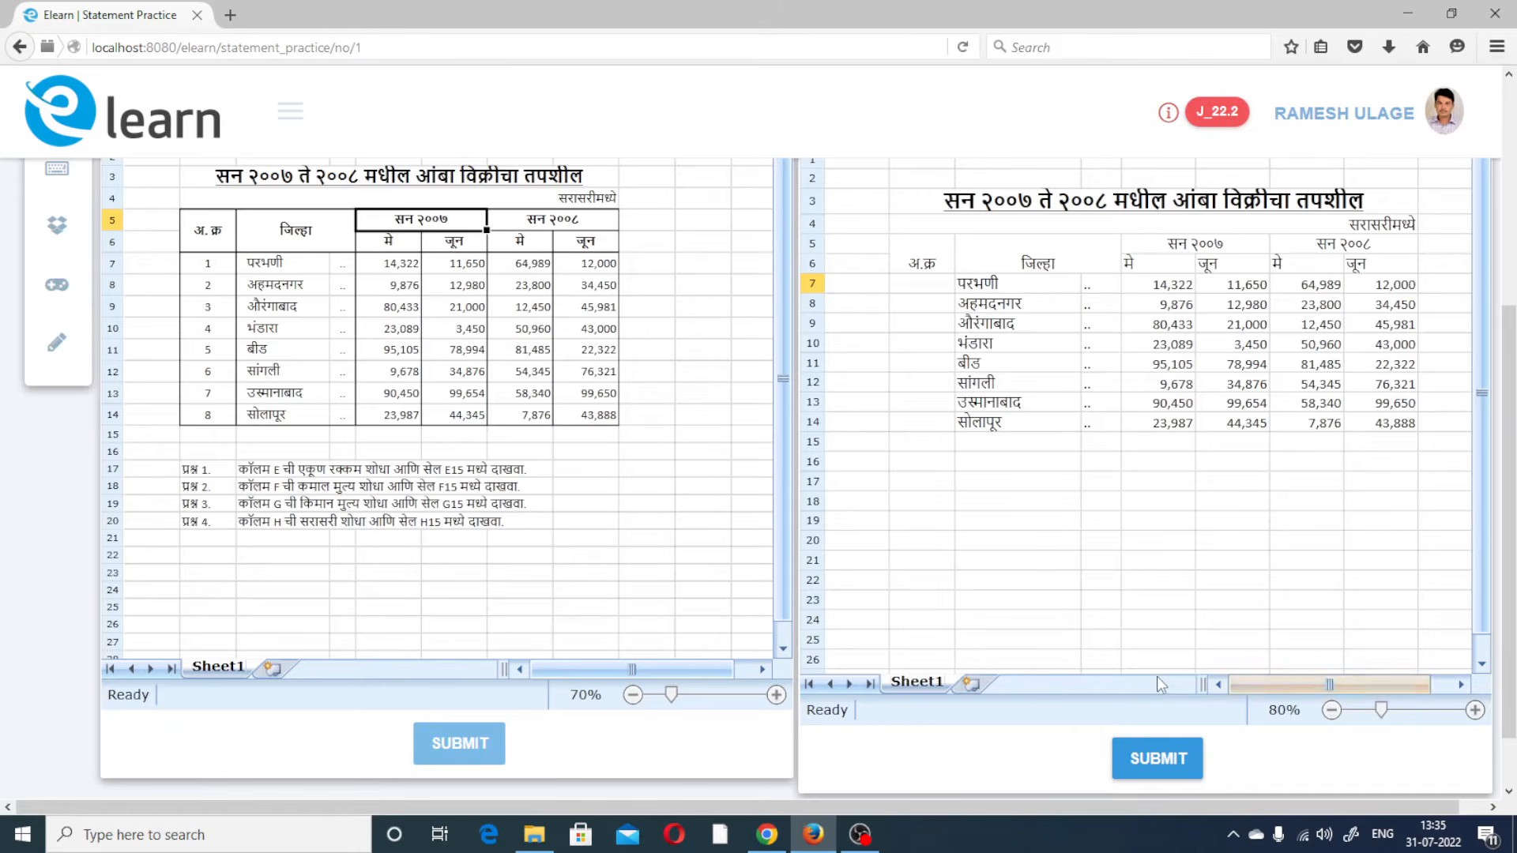
# Enter 1 as the first serial number in cell B7 of the answer sheet
pyautogui.click(910, 289)
pyautogui.write('1')
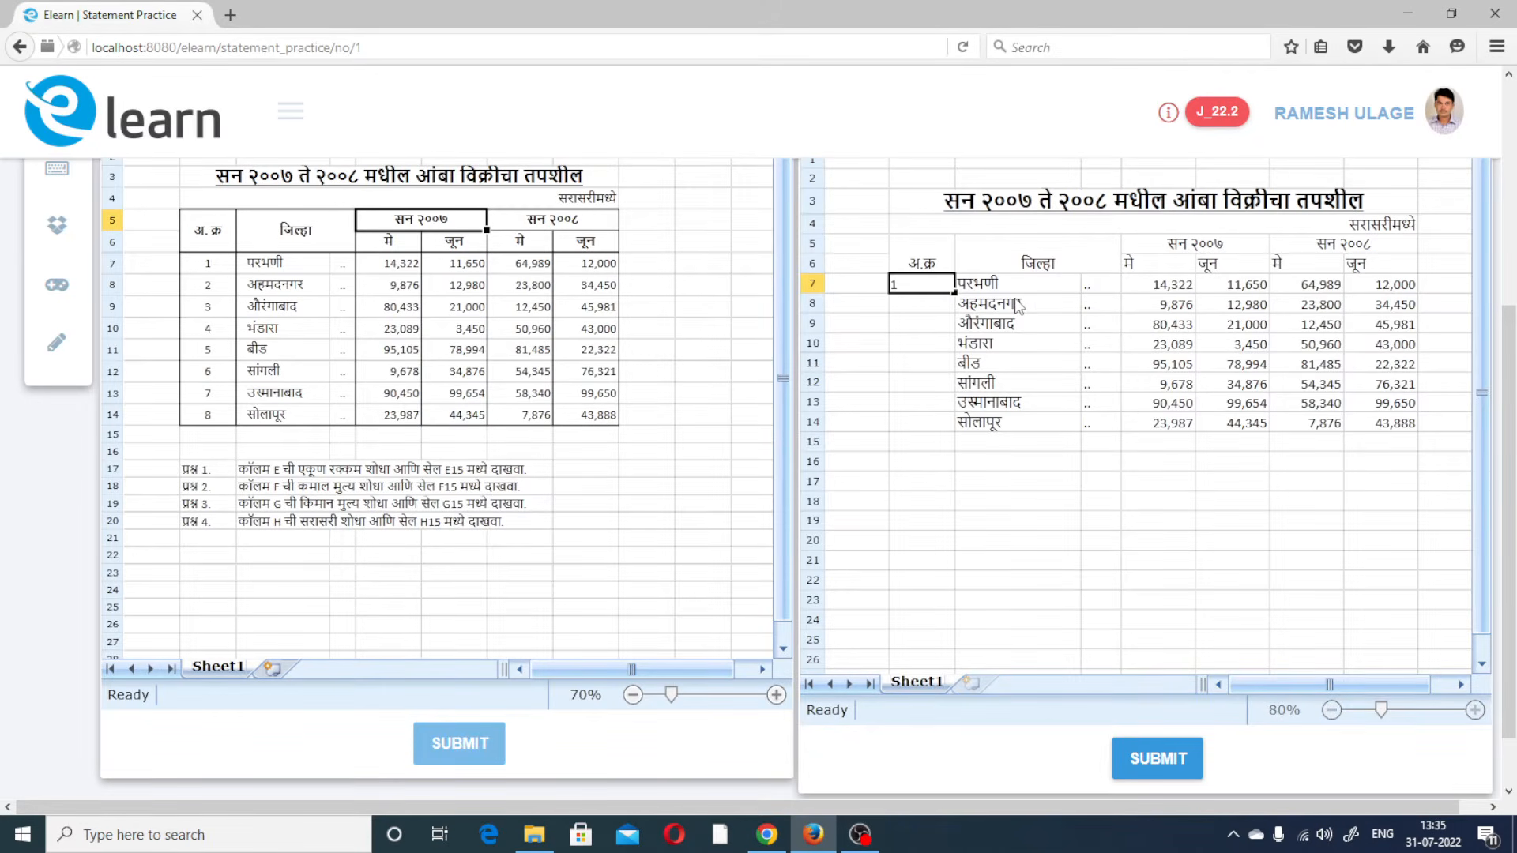
pyautogui.press('Return')
pyautogui.click(924, 289)
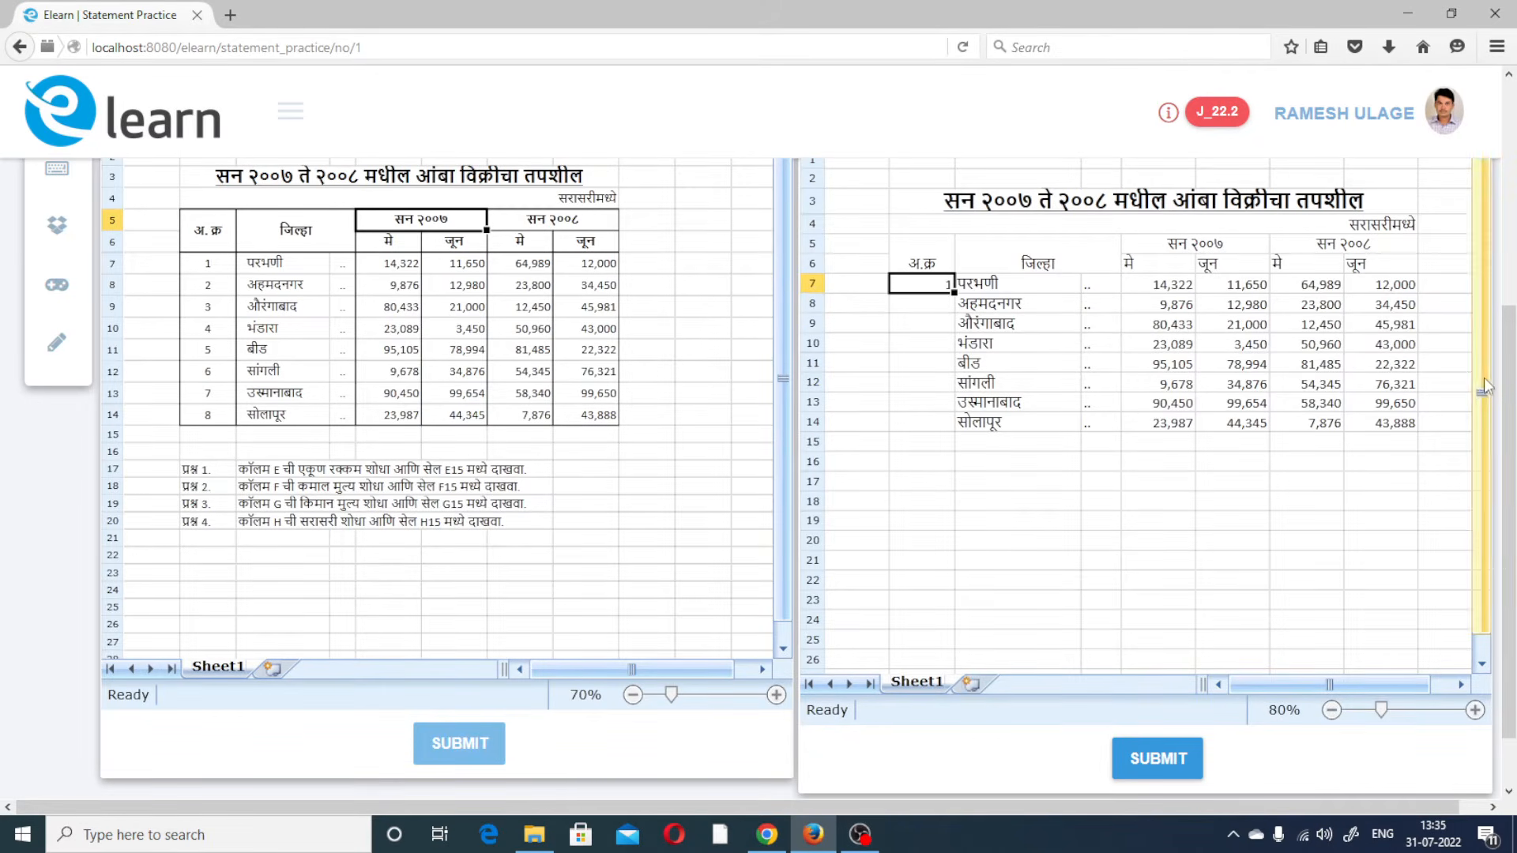
# Fill the serial numbers down from B7 as a linear series in columns with step value 1 and stop value 8
pyautogui.moveTo(1510, 384); pyautogui.dragTo(1513, 318)
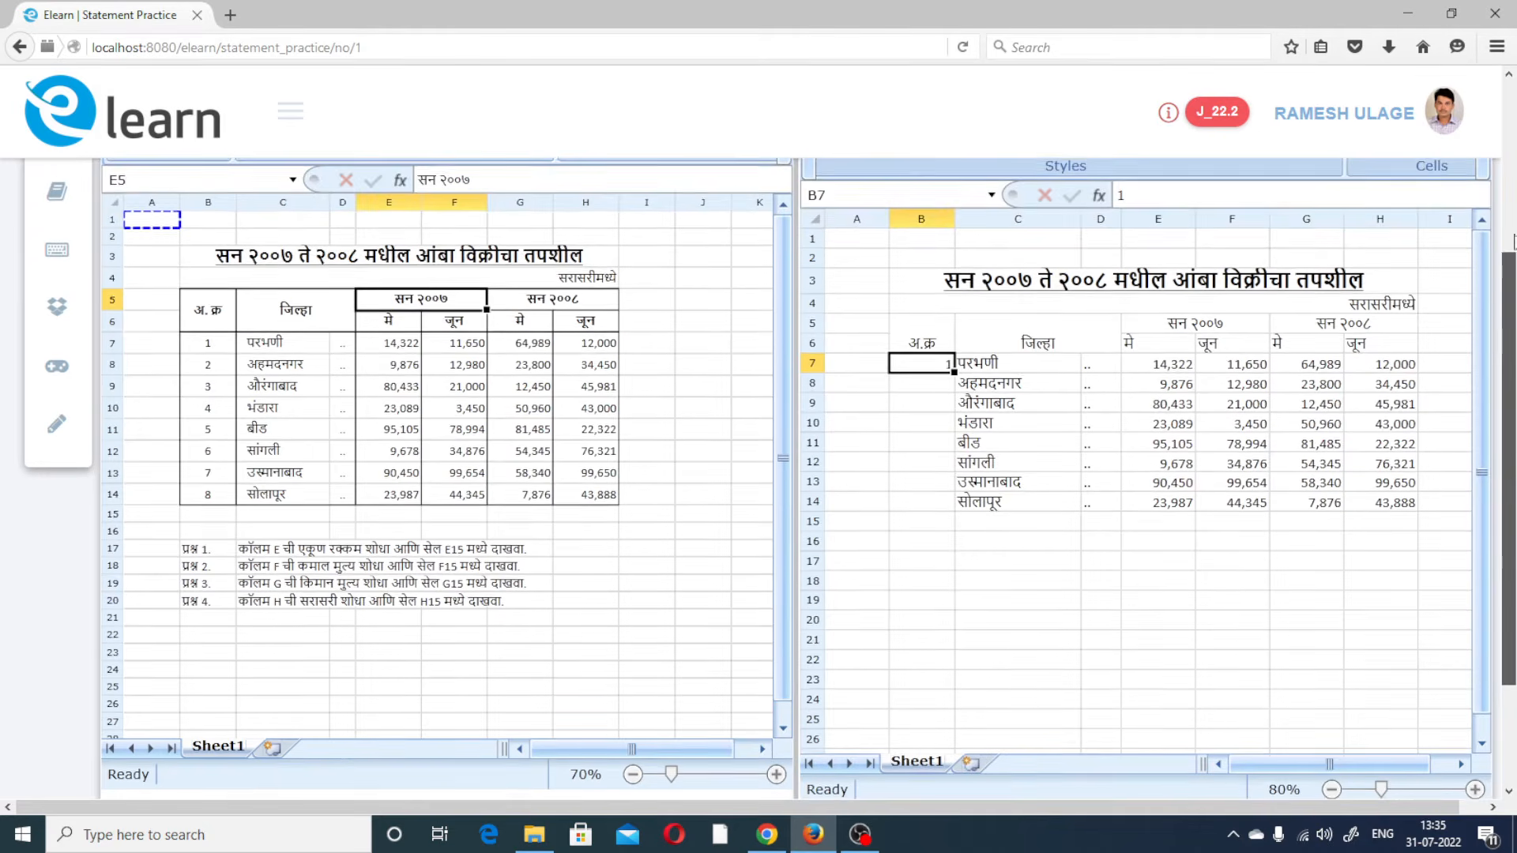
pyautogui.scroll(3, 1483, 342)
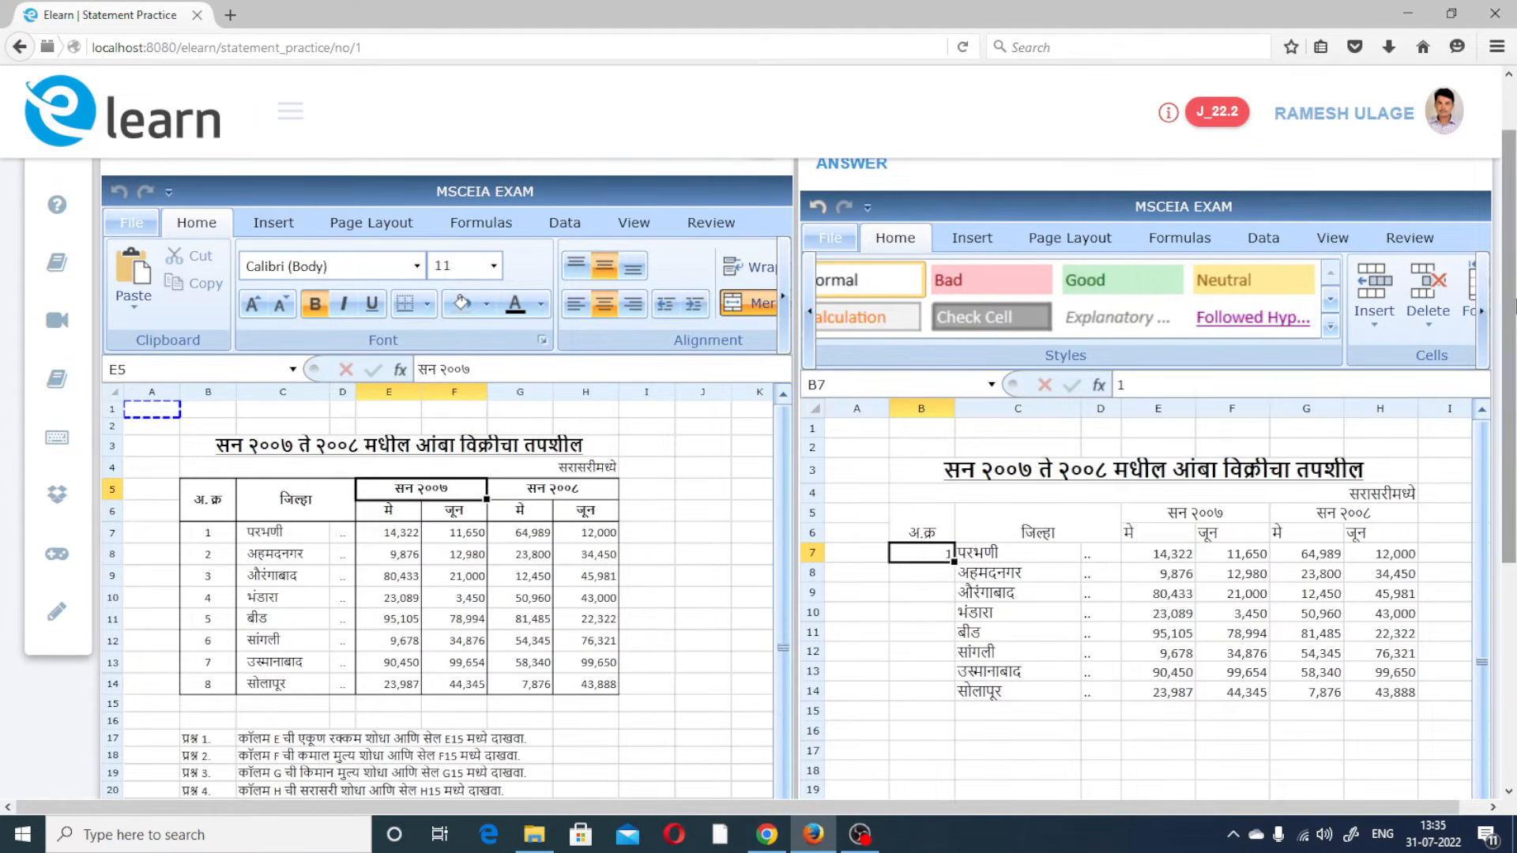
pyautogui.click(1484, 330)
pyautogui.click(1484, 330)
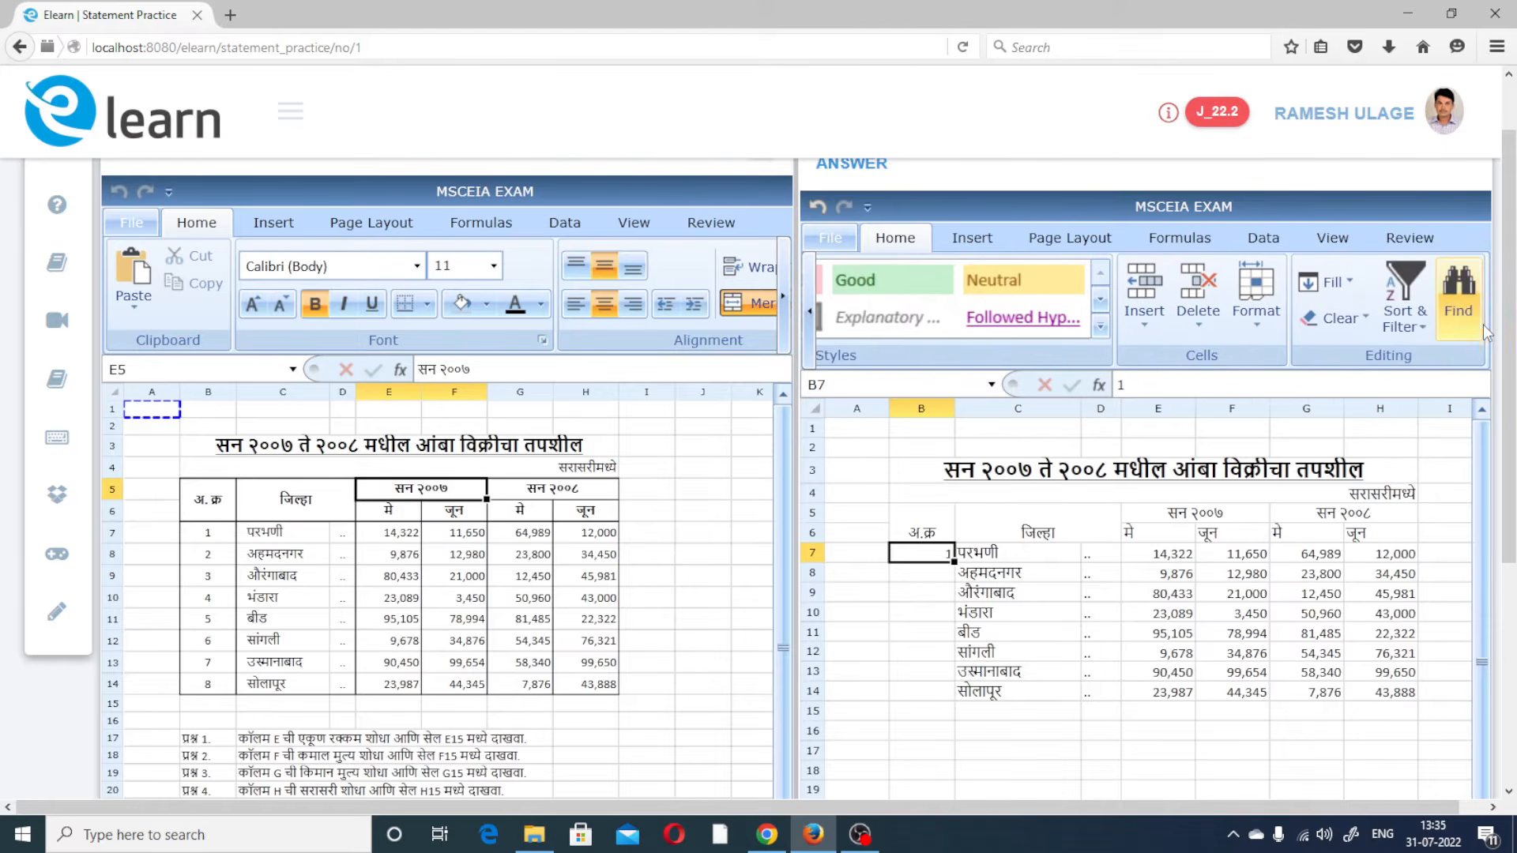
pyautogui.click(1356, 288)
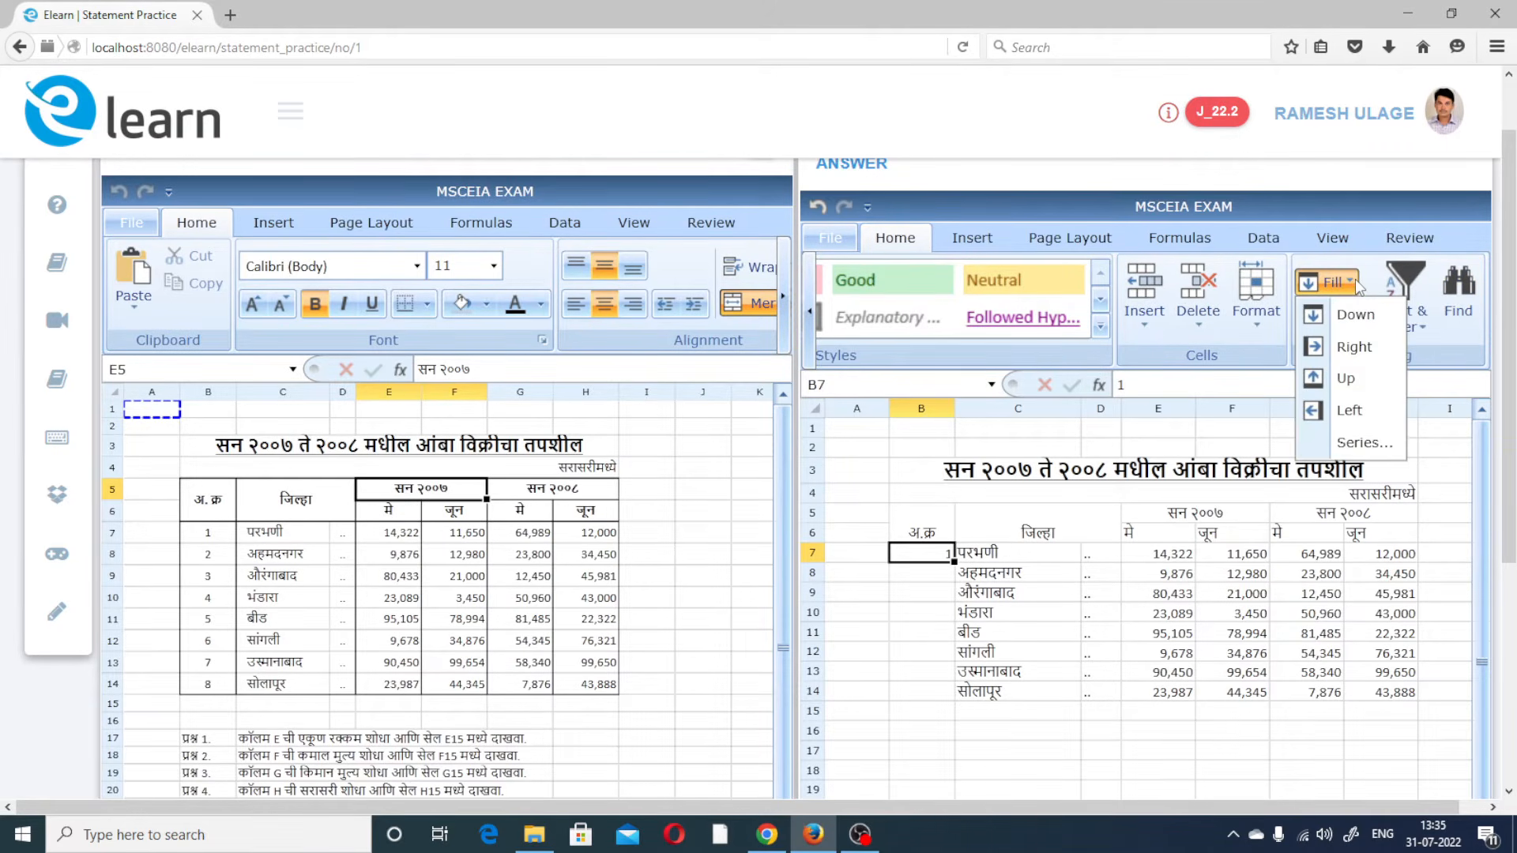
pyautogui.click(1356, 445)
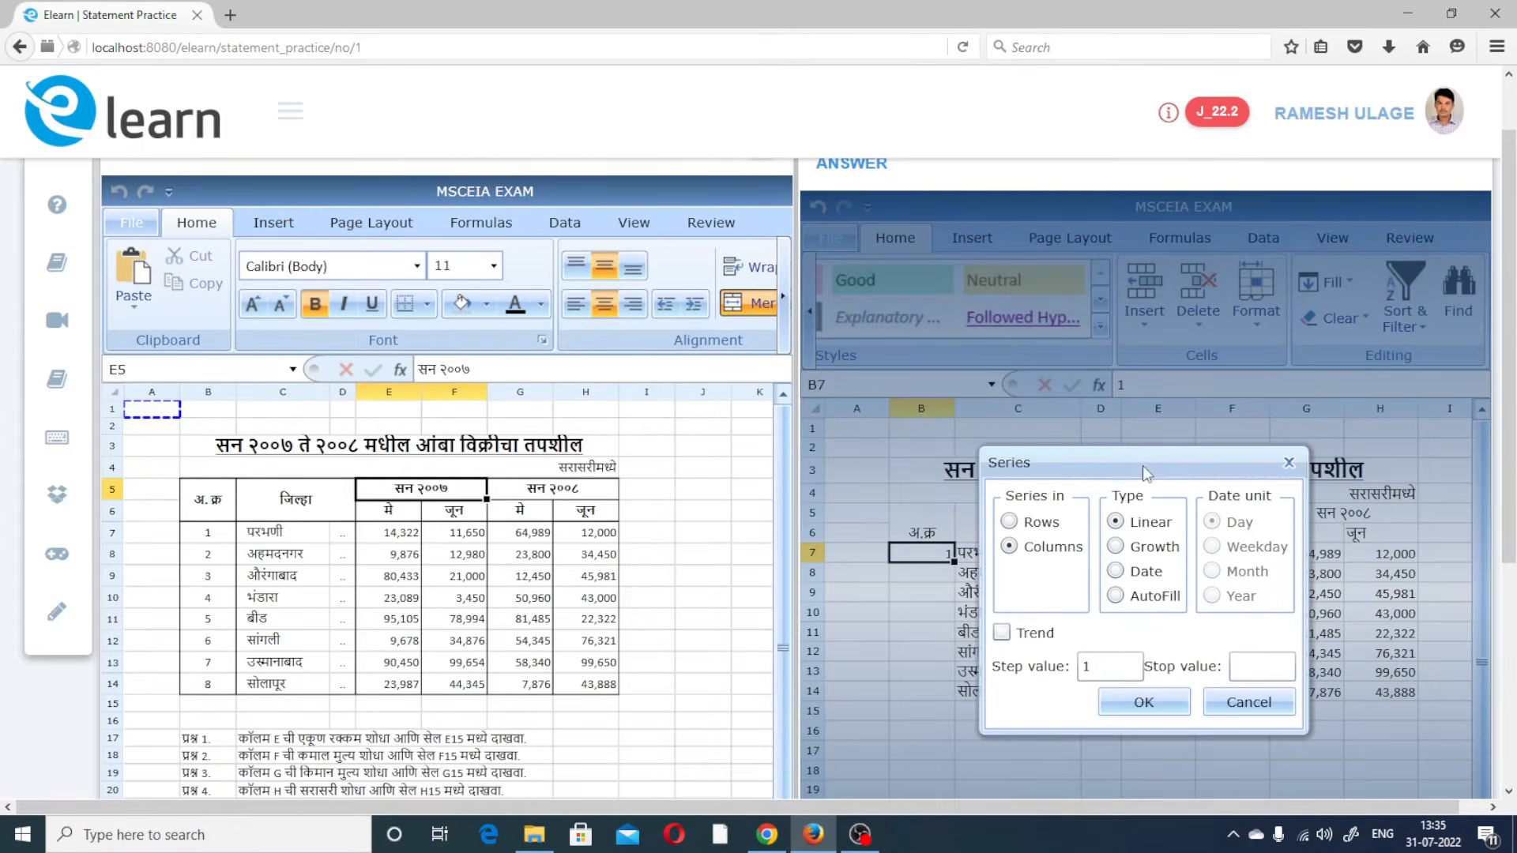
pyautogui.moveTo(1144, 472); pyautogui.dragTo(1164, 462)
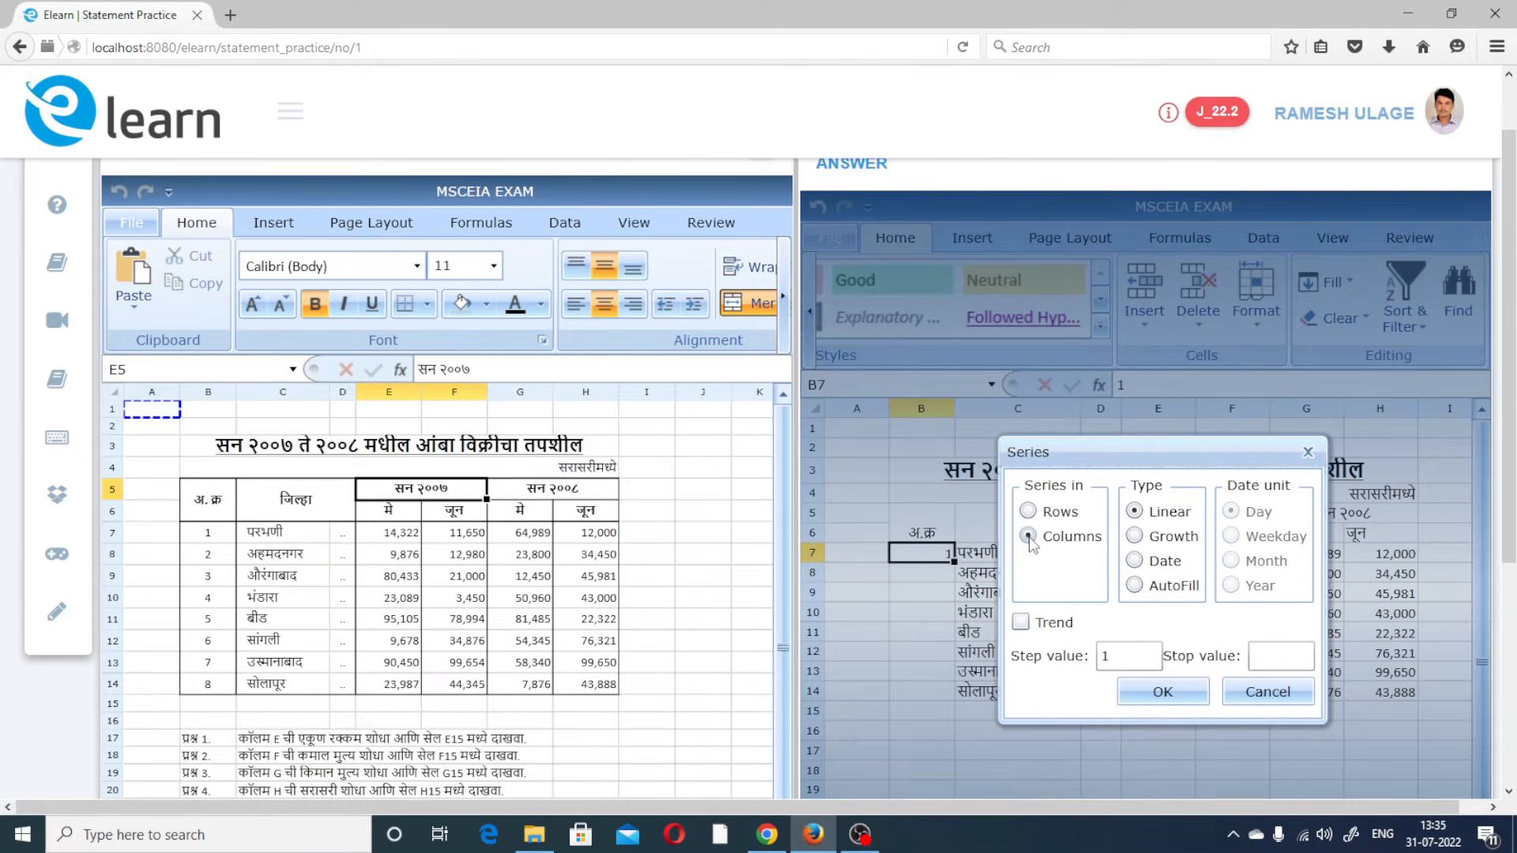
pyautogui.click(1261, 658)
pyautogui.write('8')
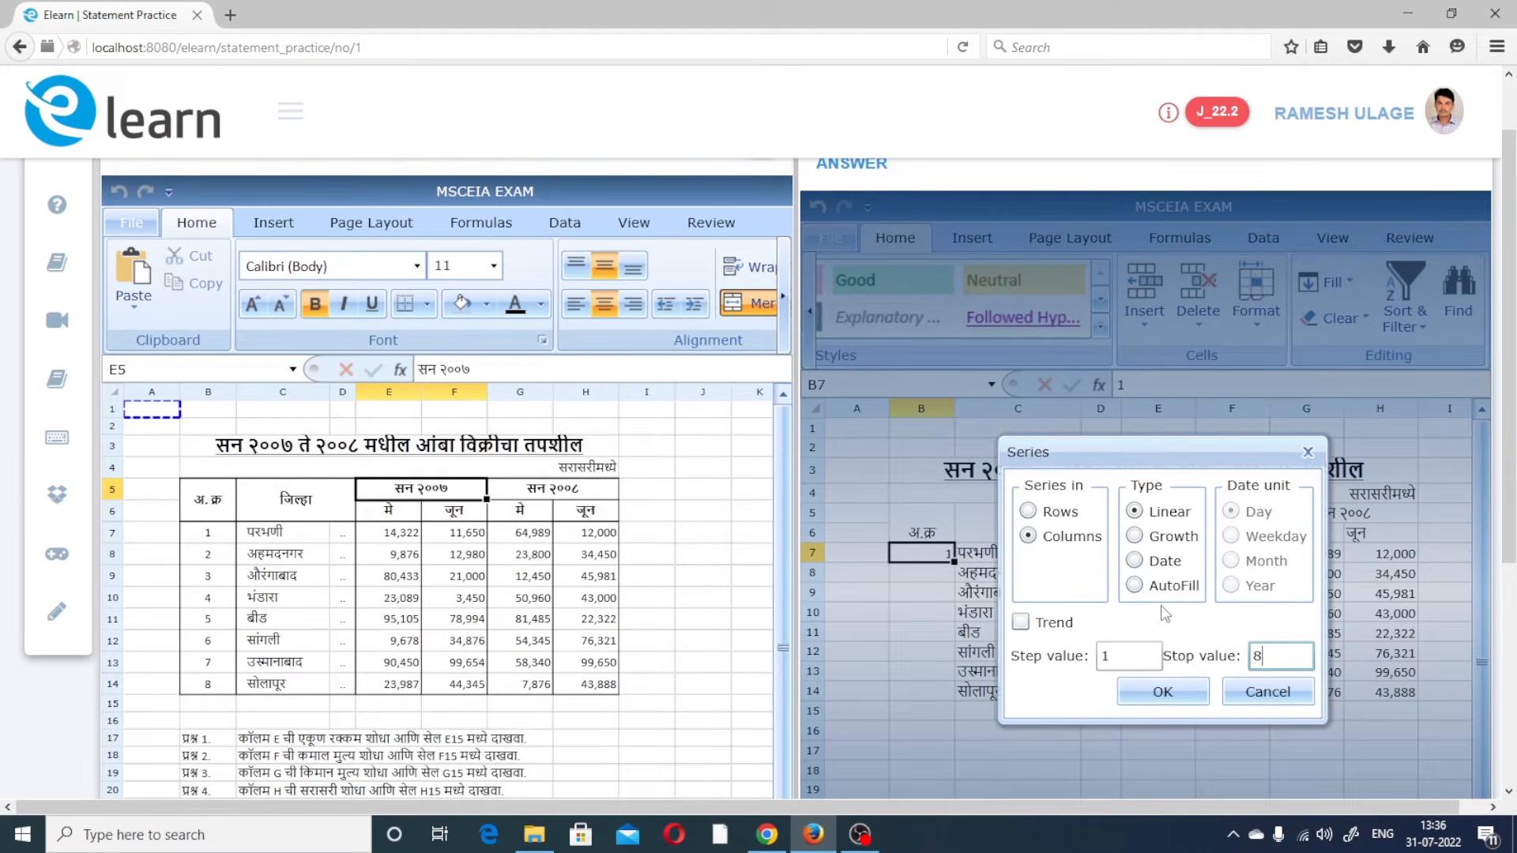
pyautogui.click(1163, 692)
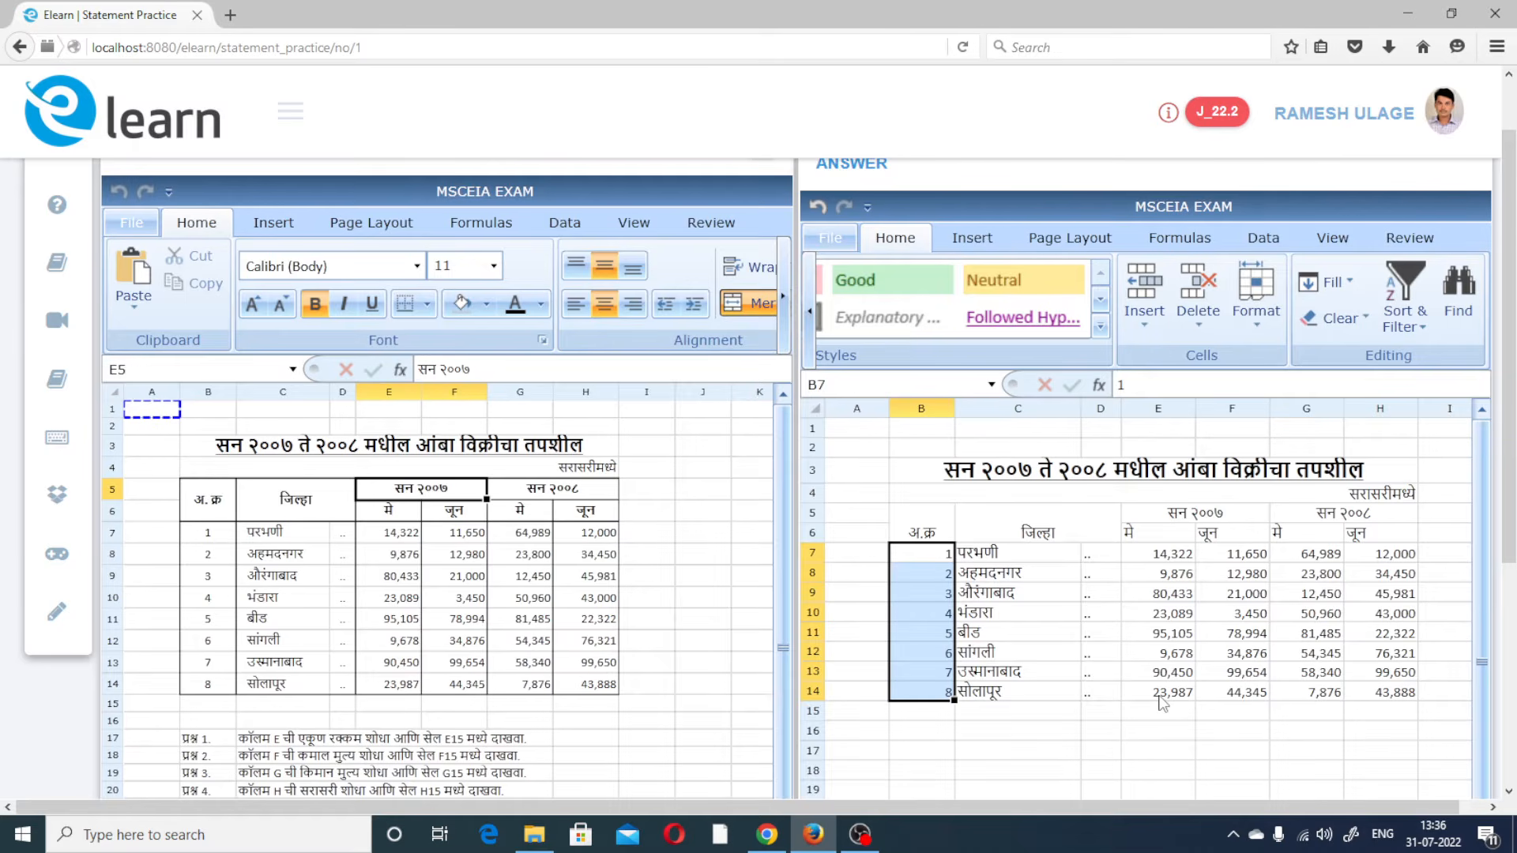
pyautogui.click(1102, 753)
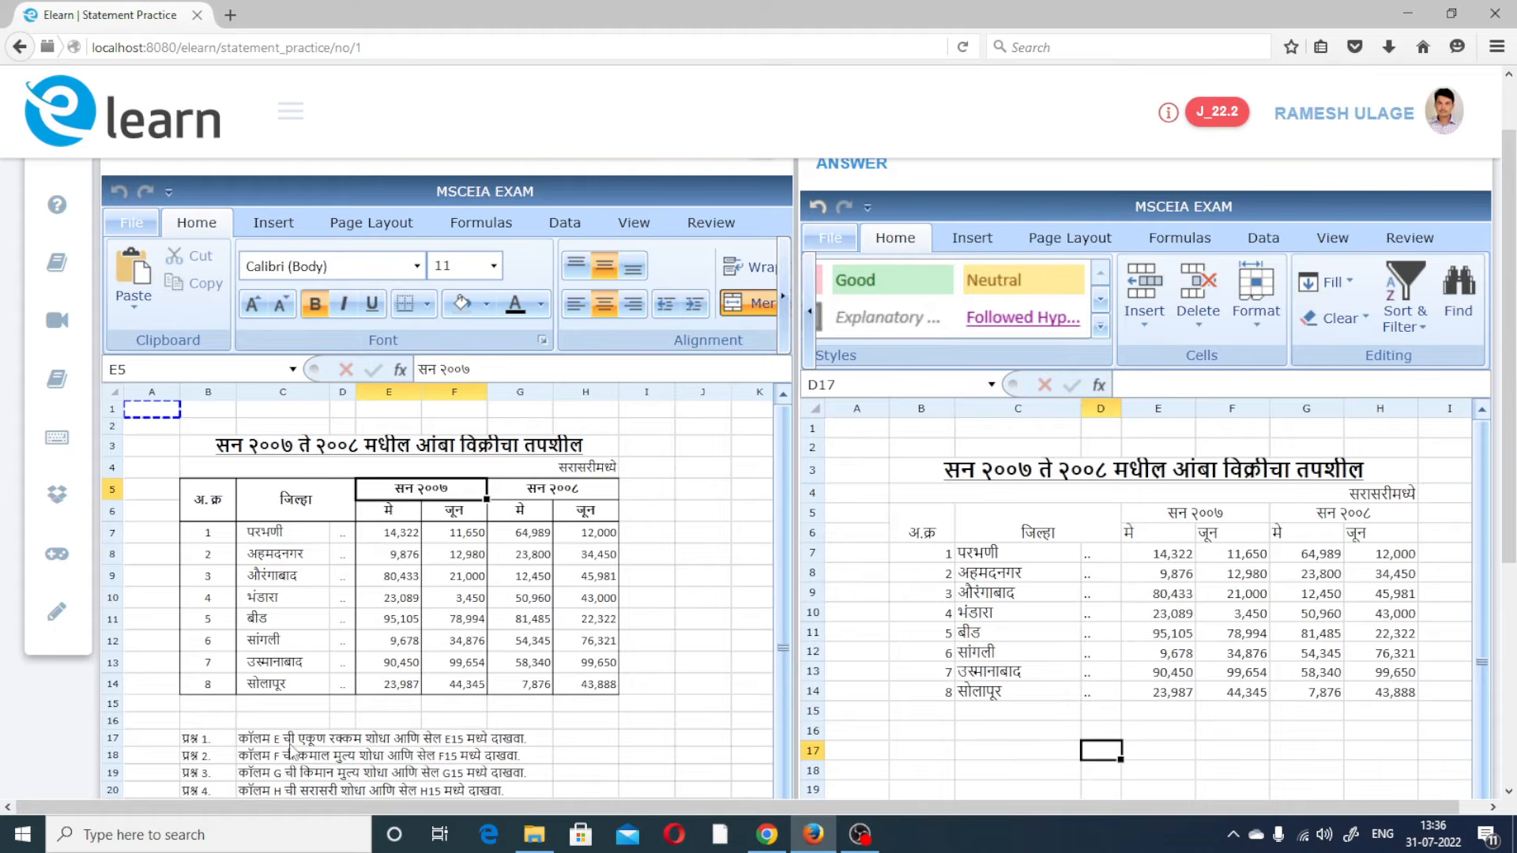
# Calculate the total of column E in cell E15 of the answer sheet with the Sum function over E7:E14
pyautogui.click(387, 743)
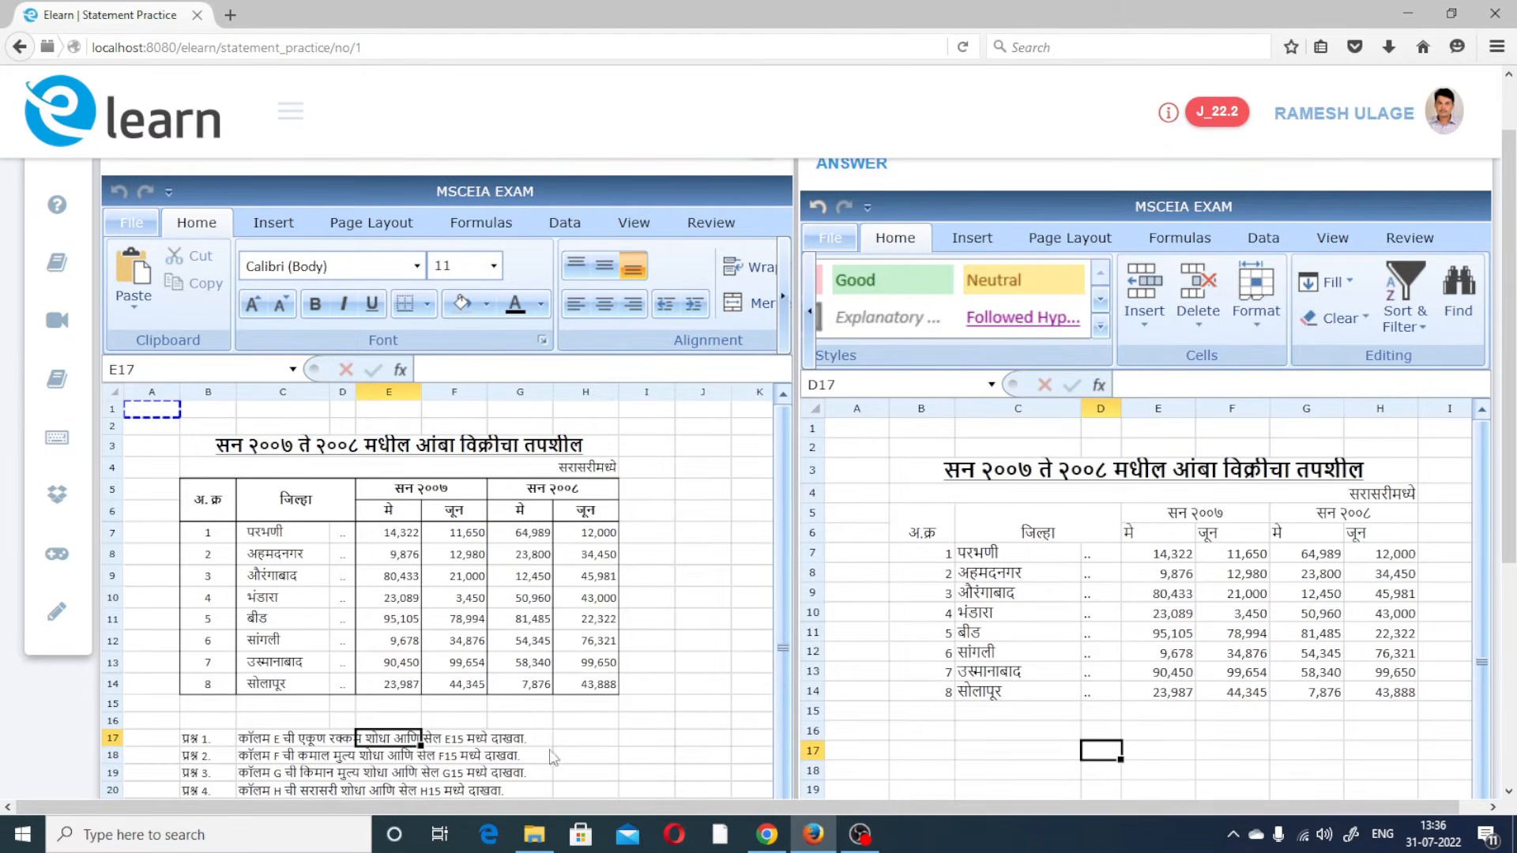
pyautogui.doubleClick(1146, 729)
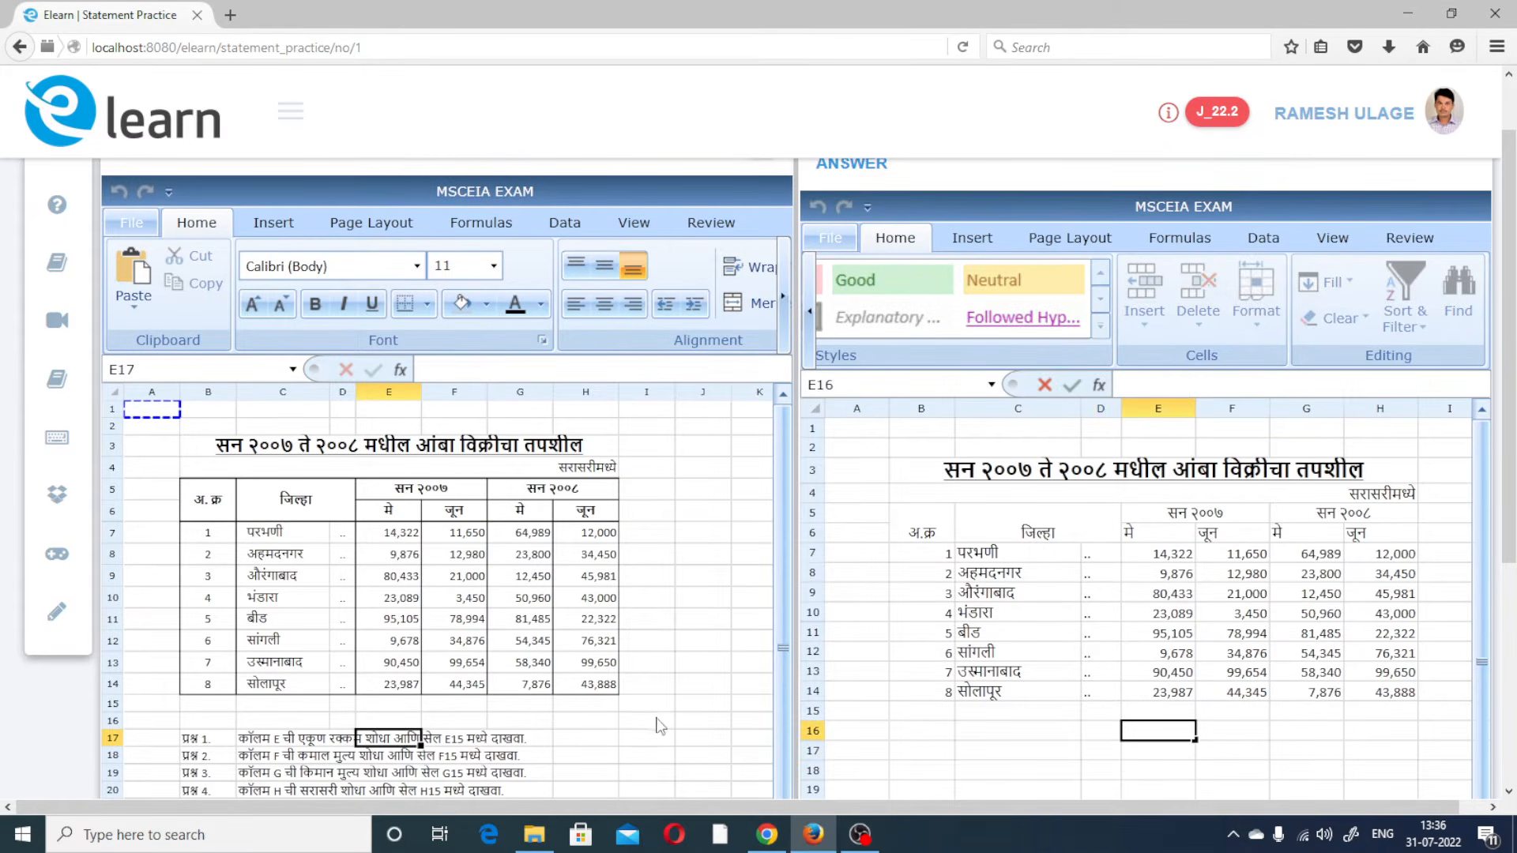
pyautogui.click(1150, 426)
pyautogui.hotkey('ctrl', 'a')
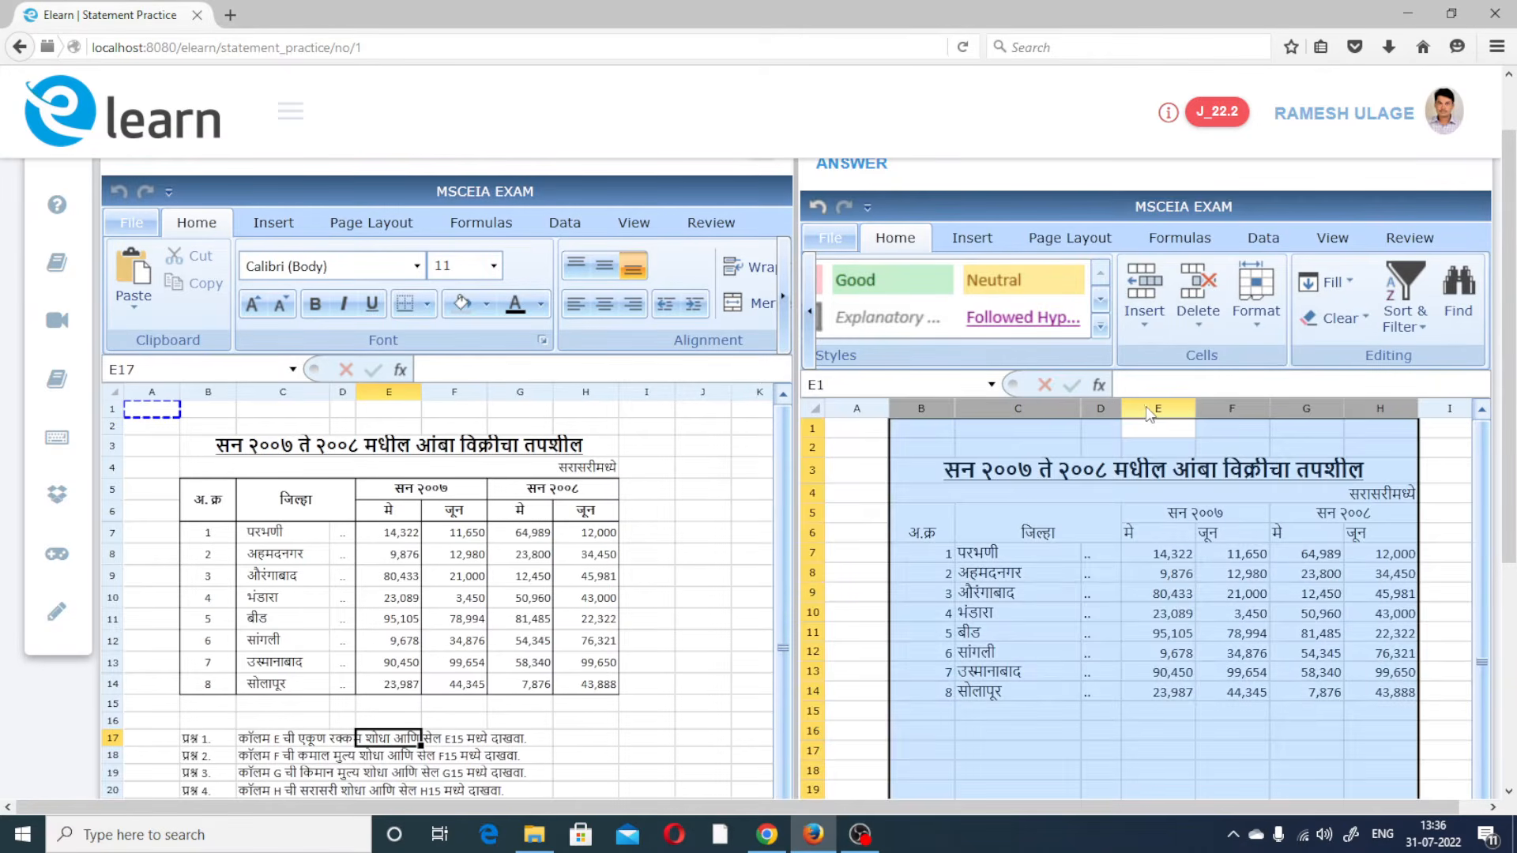
pyautogui.click(1165, 721)
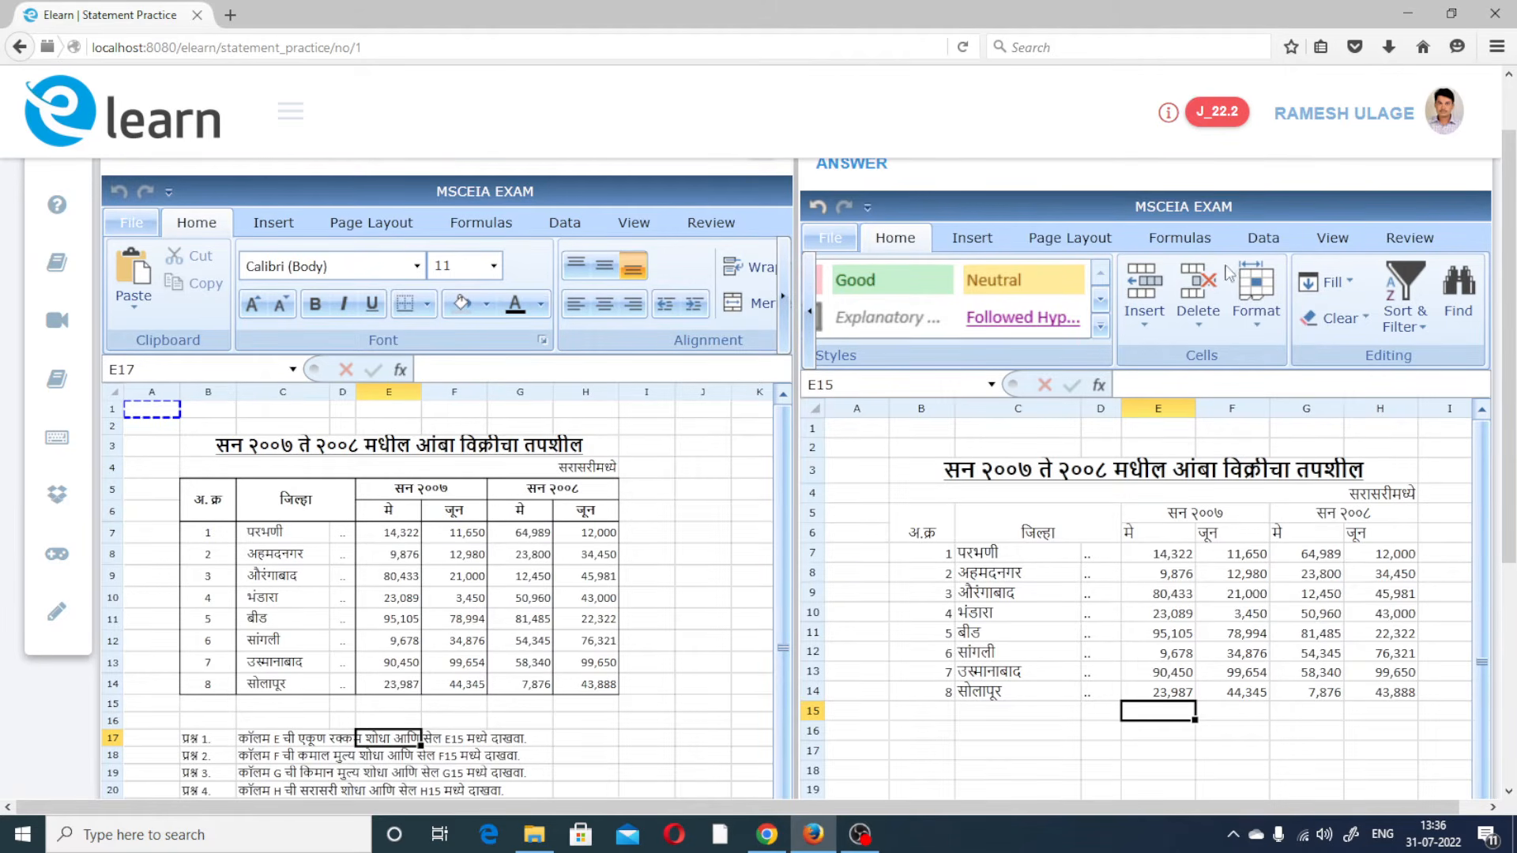
pyautogui.doubleClick(1175, 242)
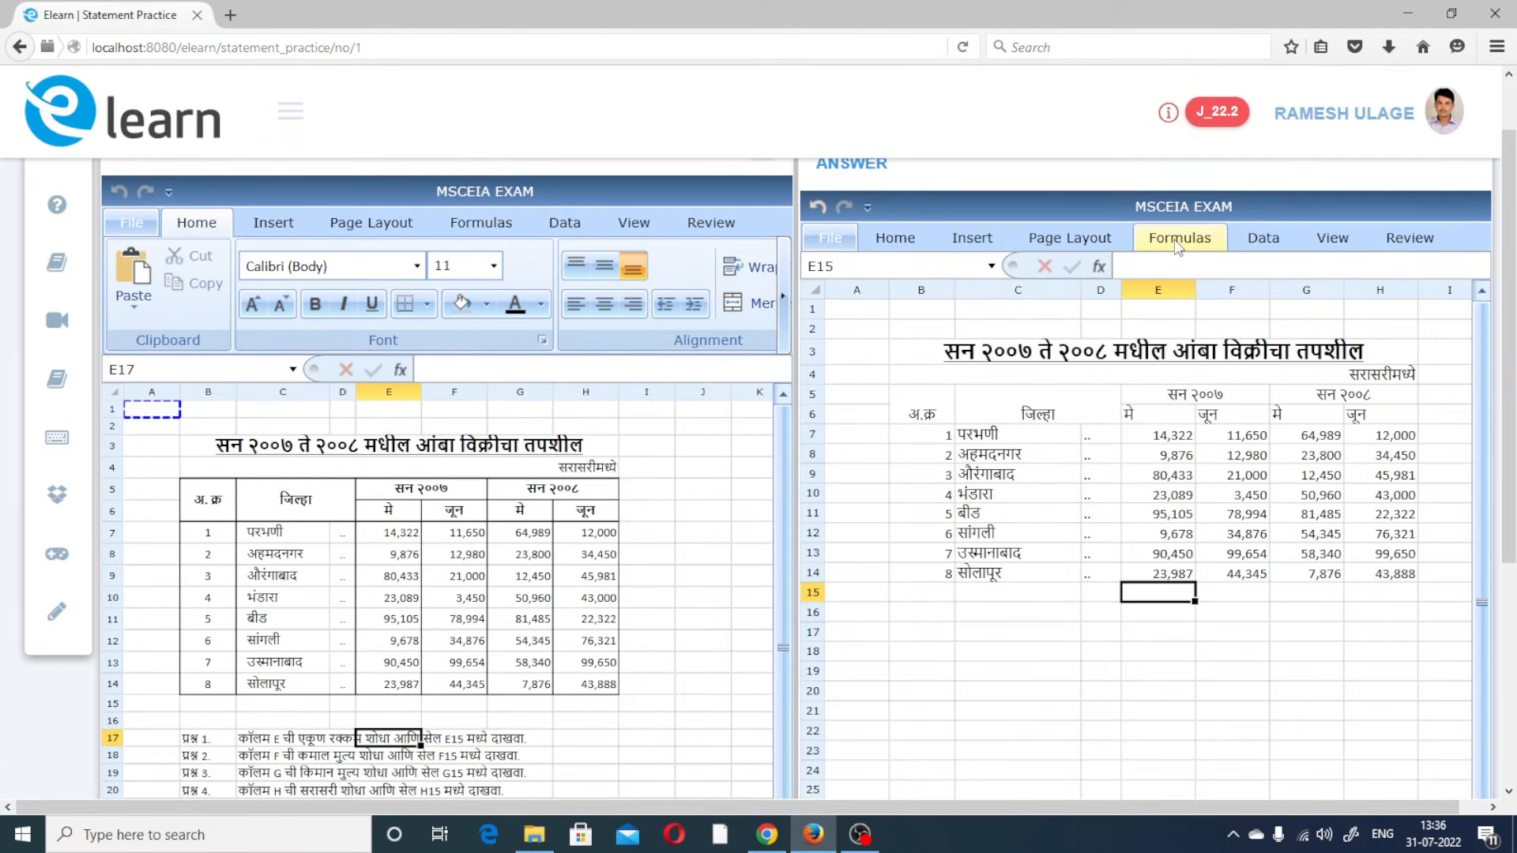
pyautogui.click(1177, 245)
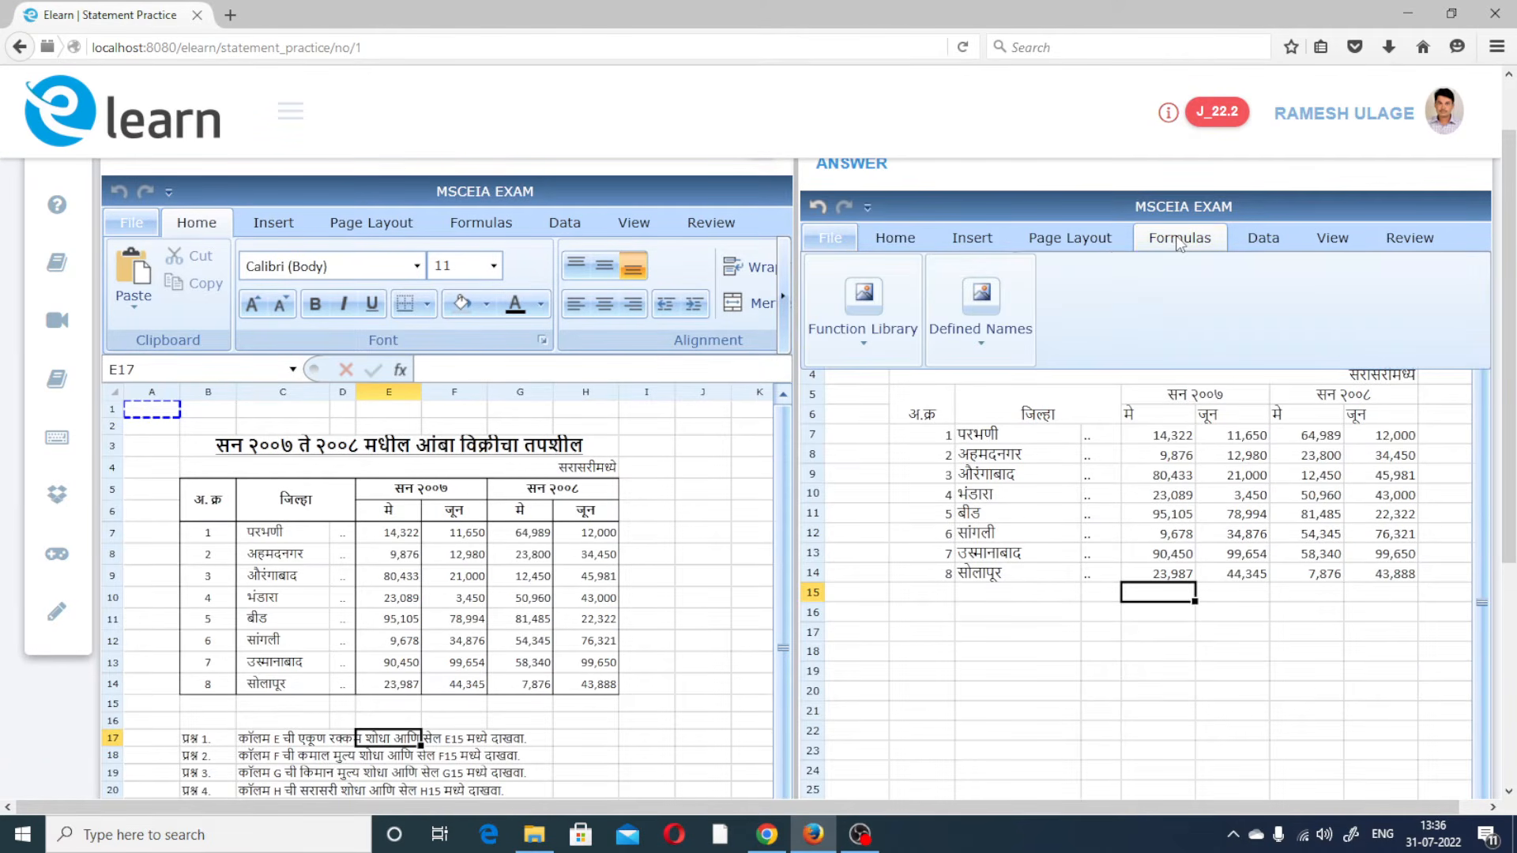
pyautogui.click(860, 350)
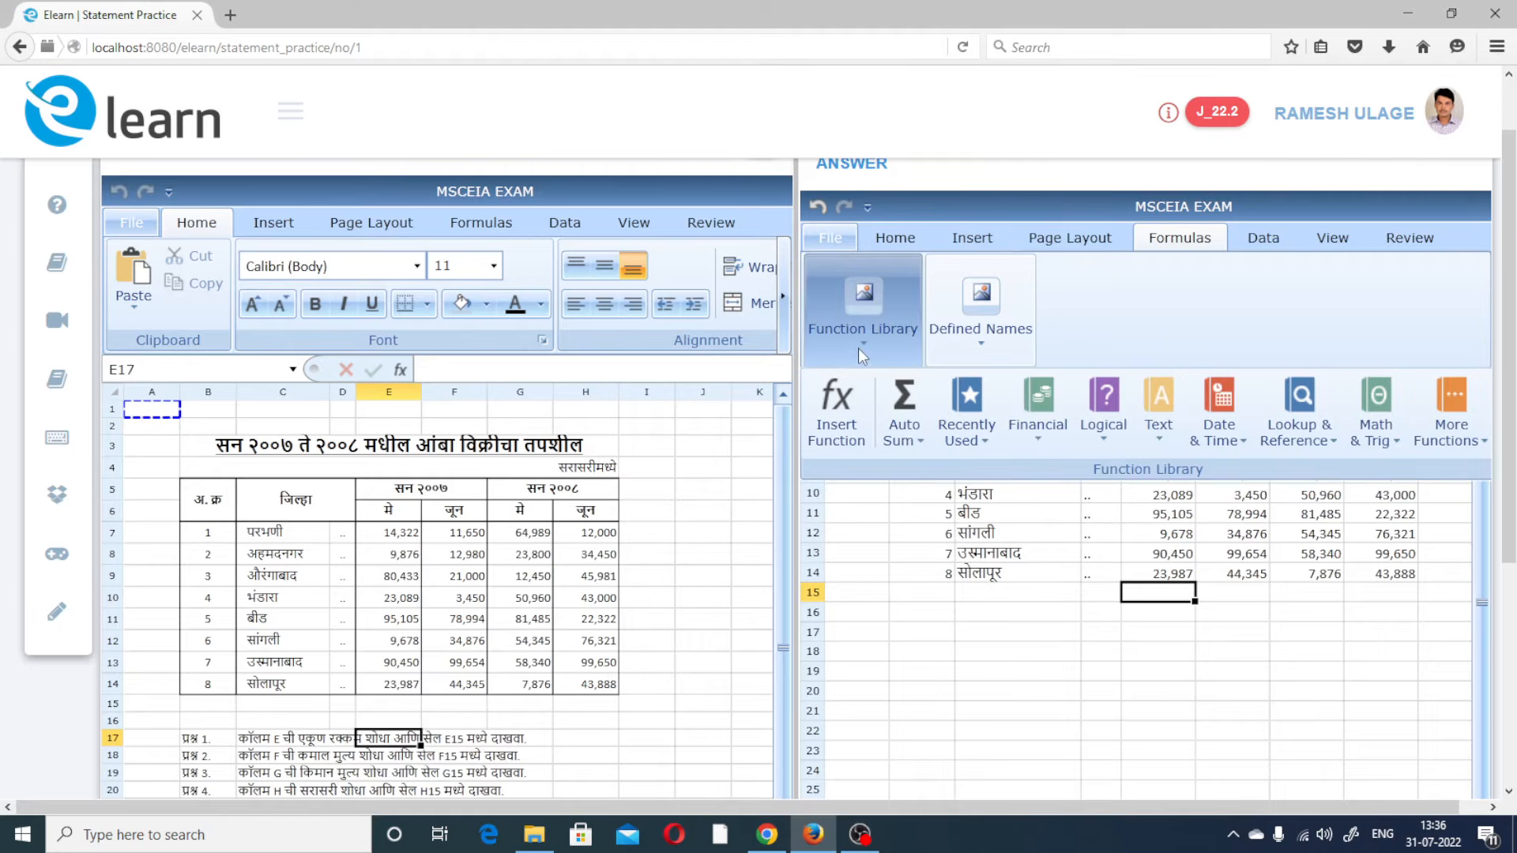
pyautogui.click(922, 442)
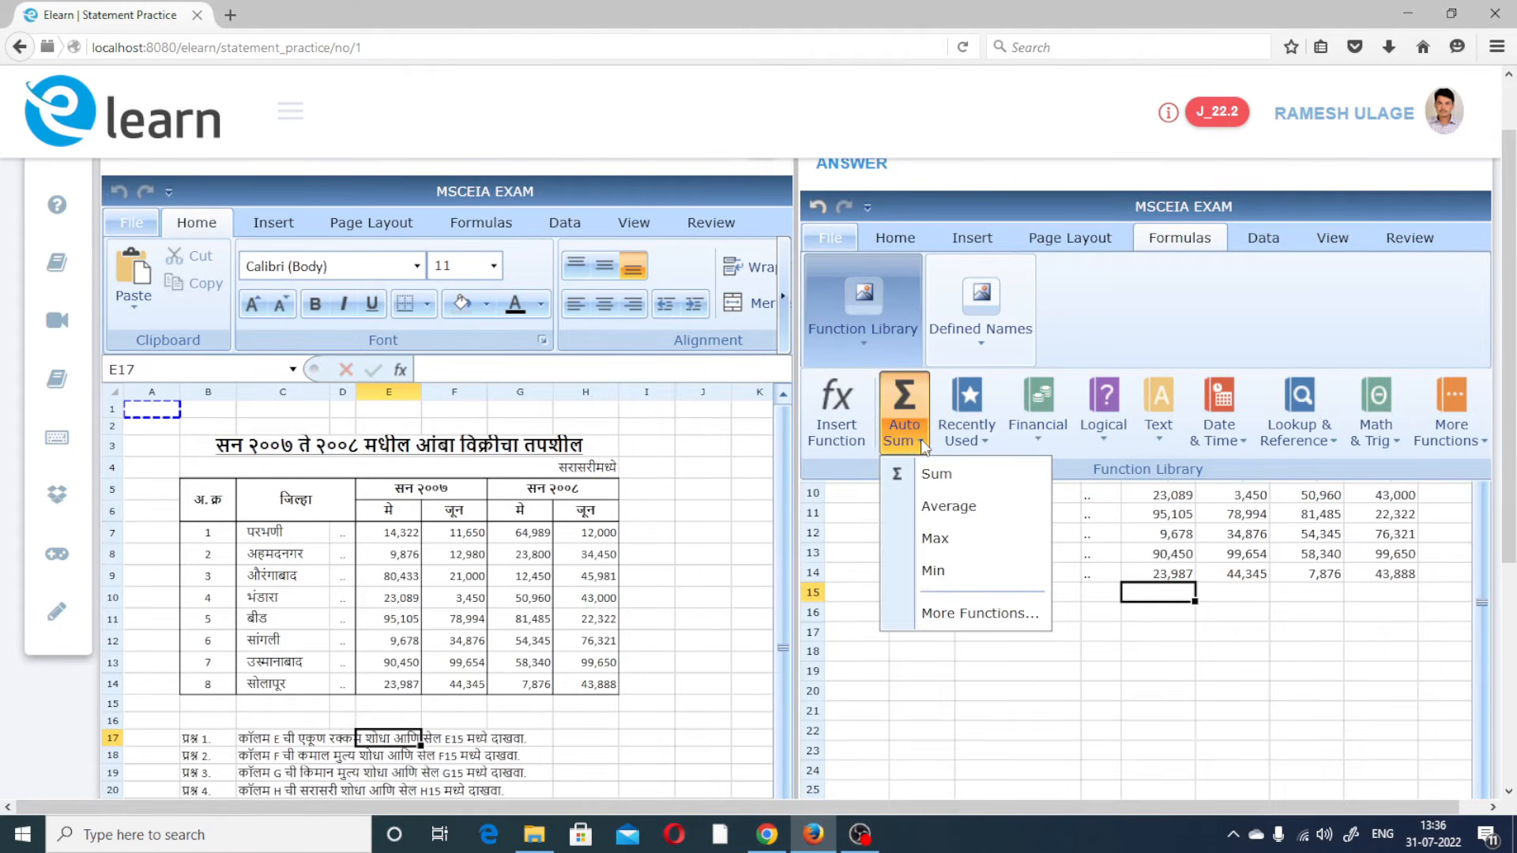
pyautogui.click(946, 476)
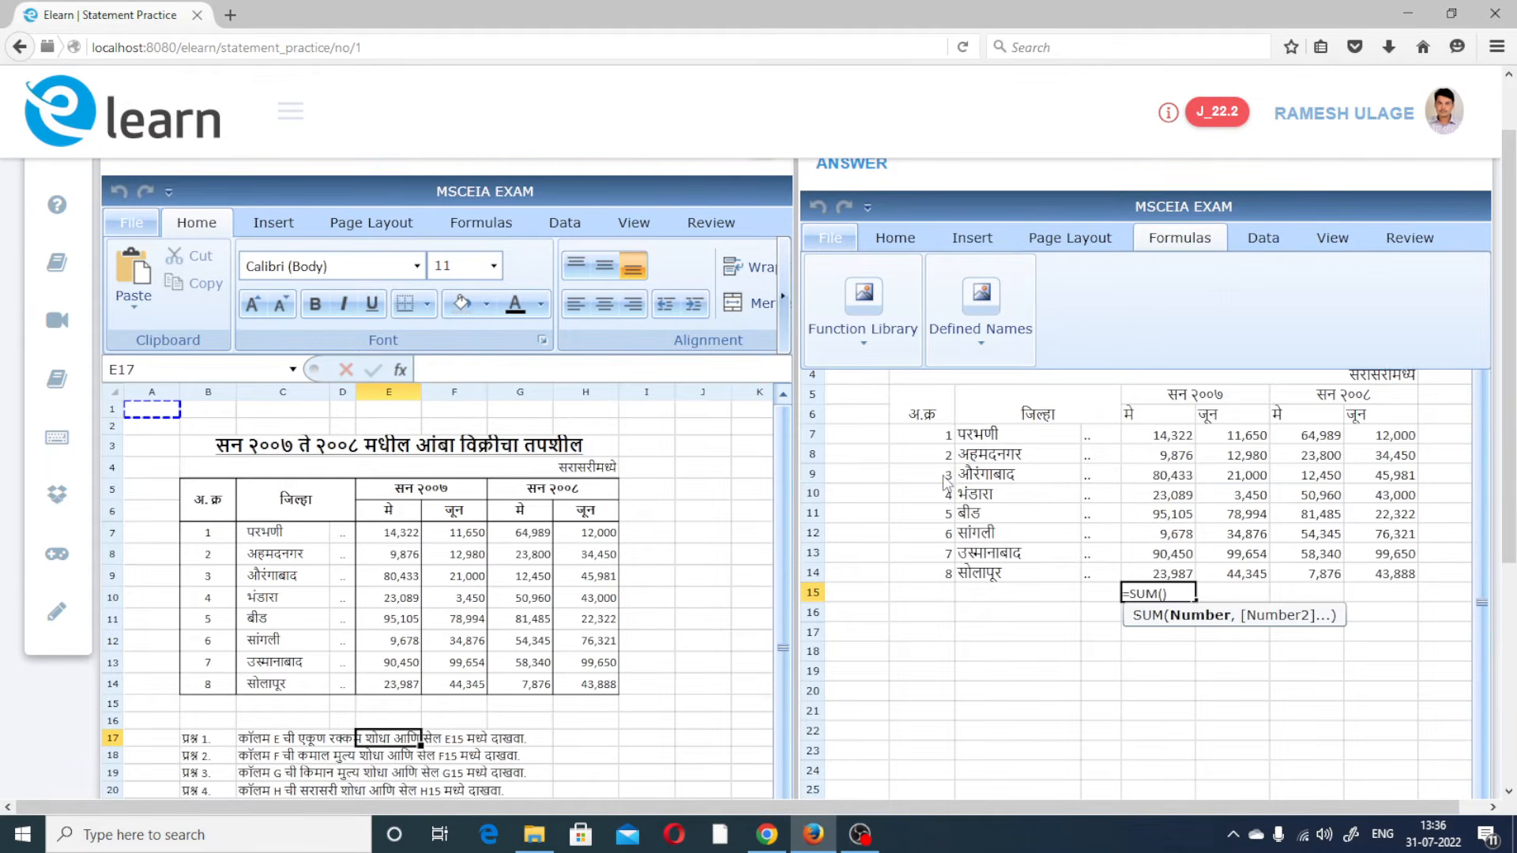
pyautogui.click(1168, 597)
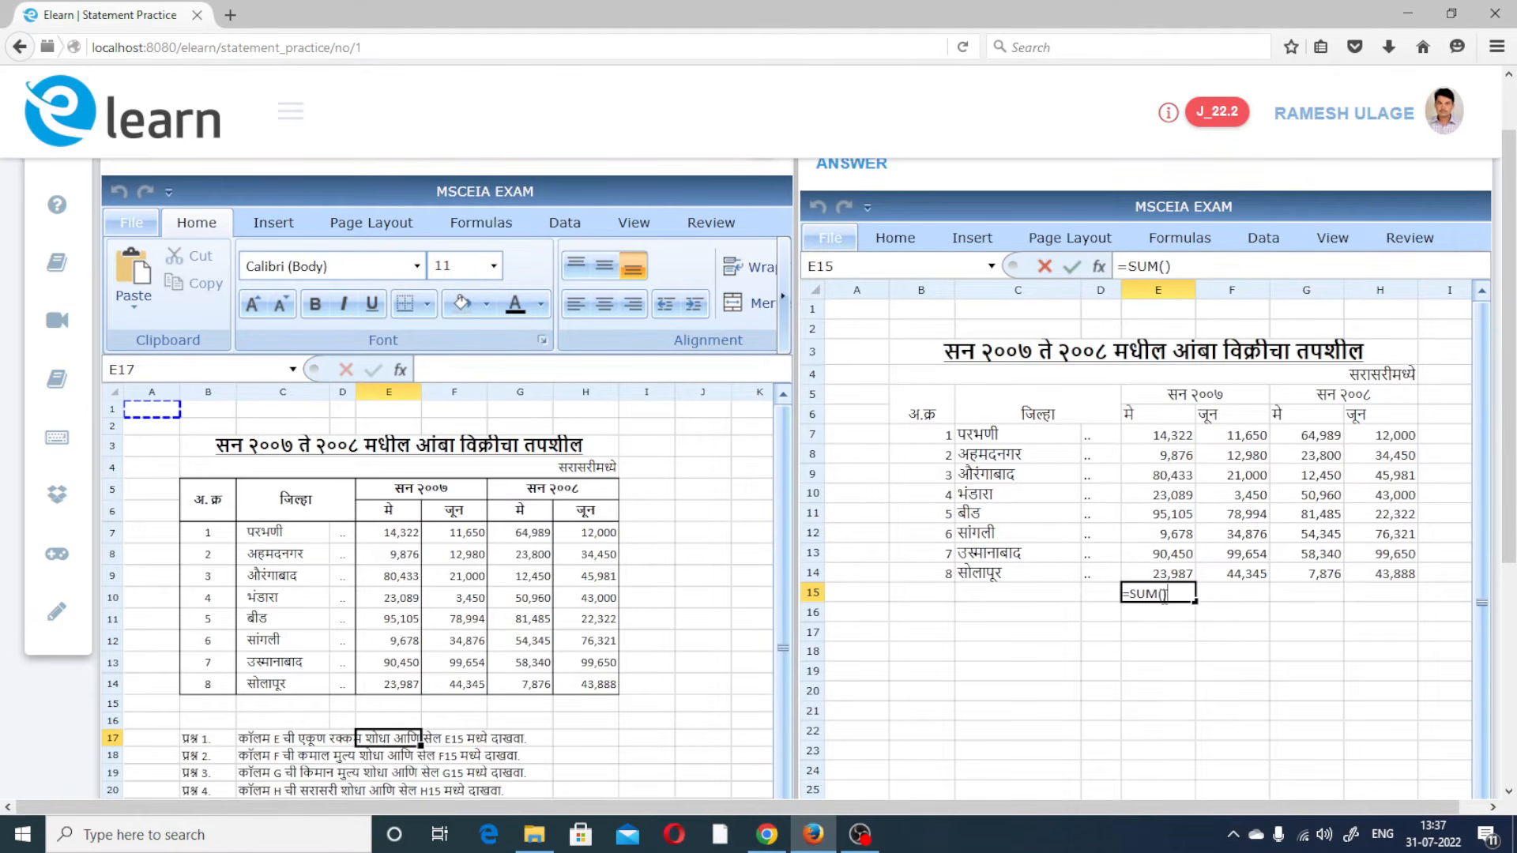
pyautogui.click(1164, 597)
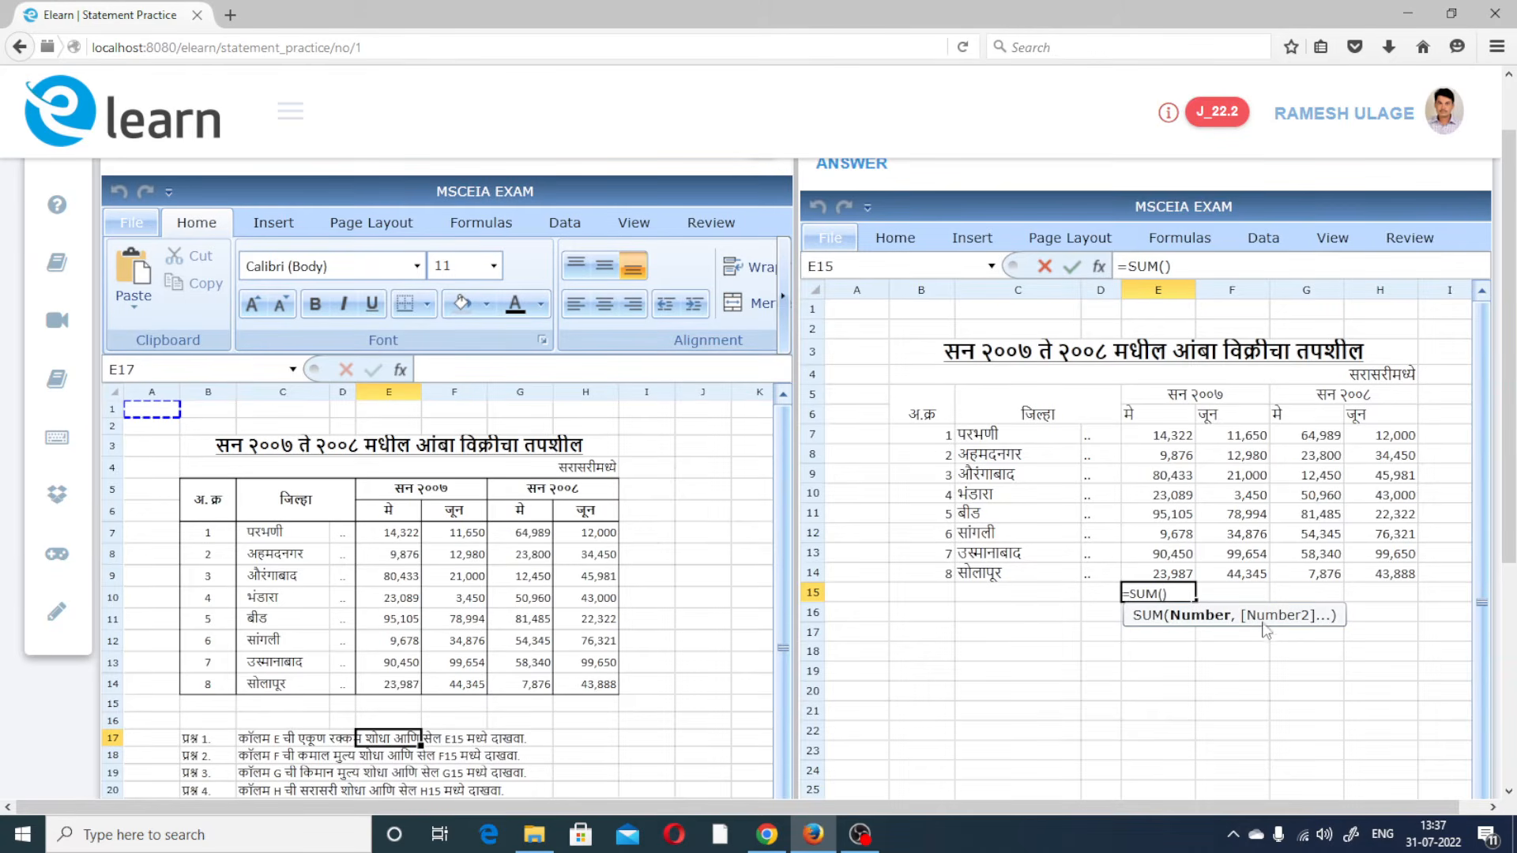
pyautogui.click(1170, 444)
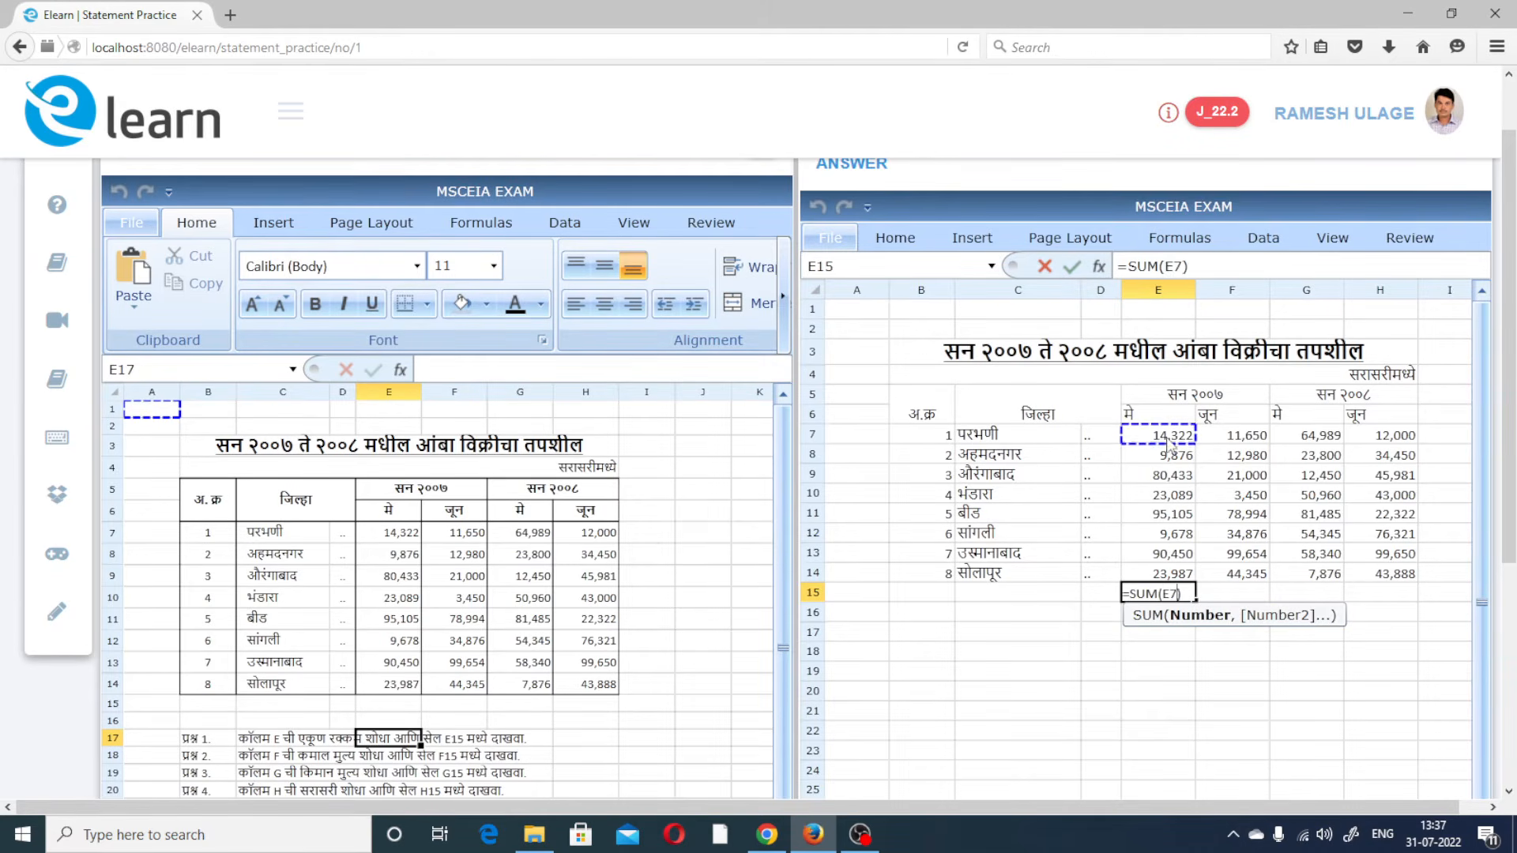
pyautogui.moveTo(1170, 444); pyautogui.dragTo(1177, 575)
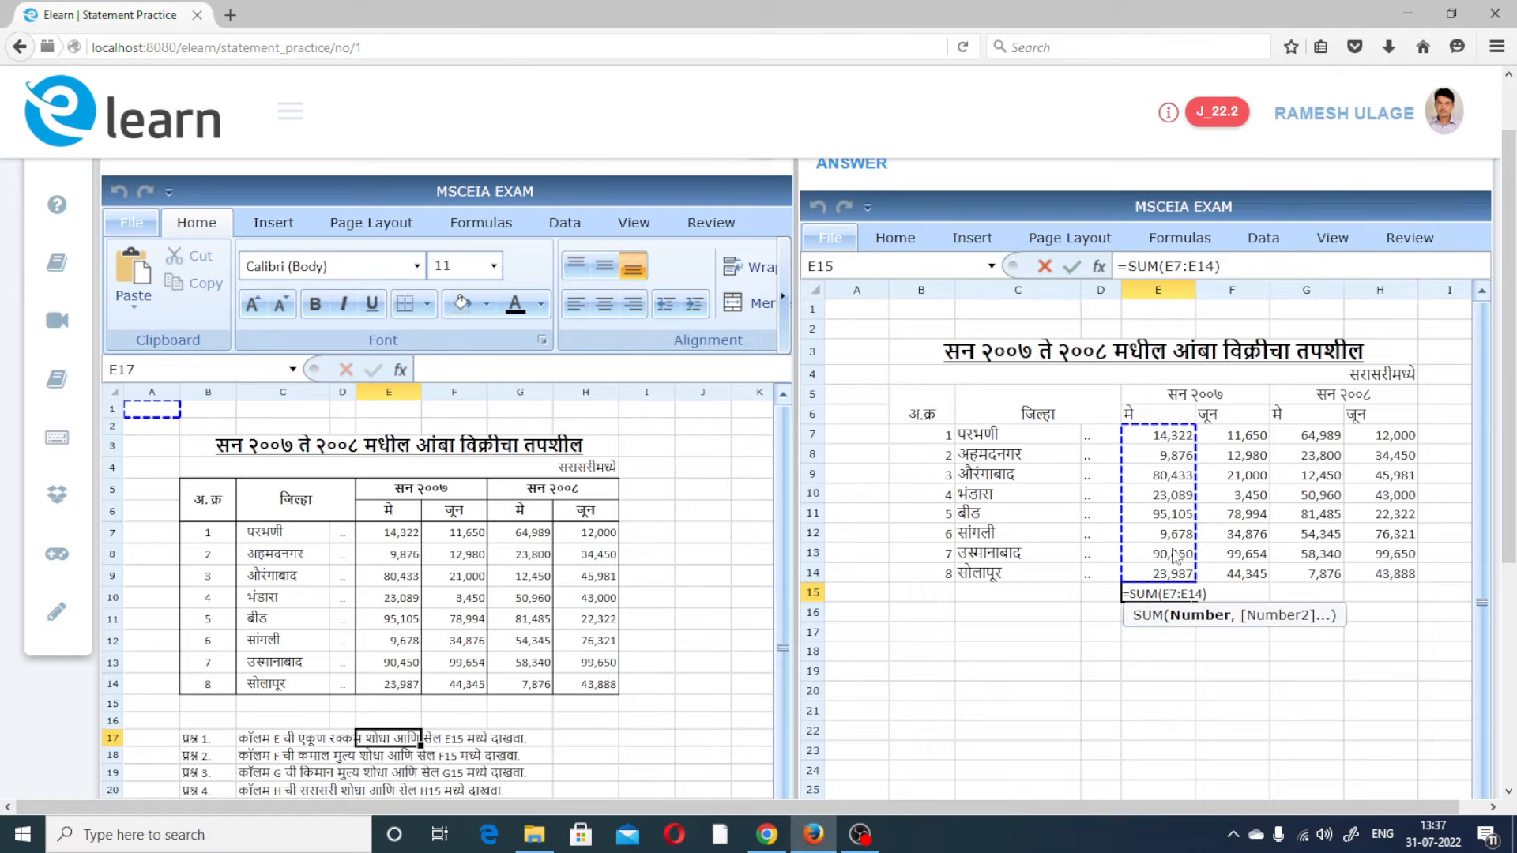
pyautogui.press('Return')
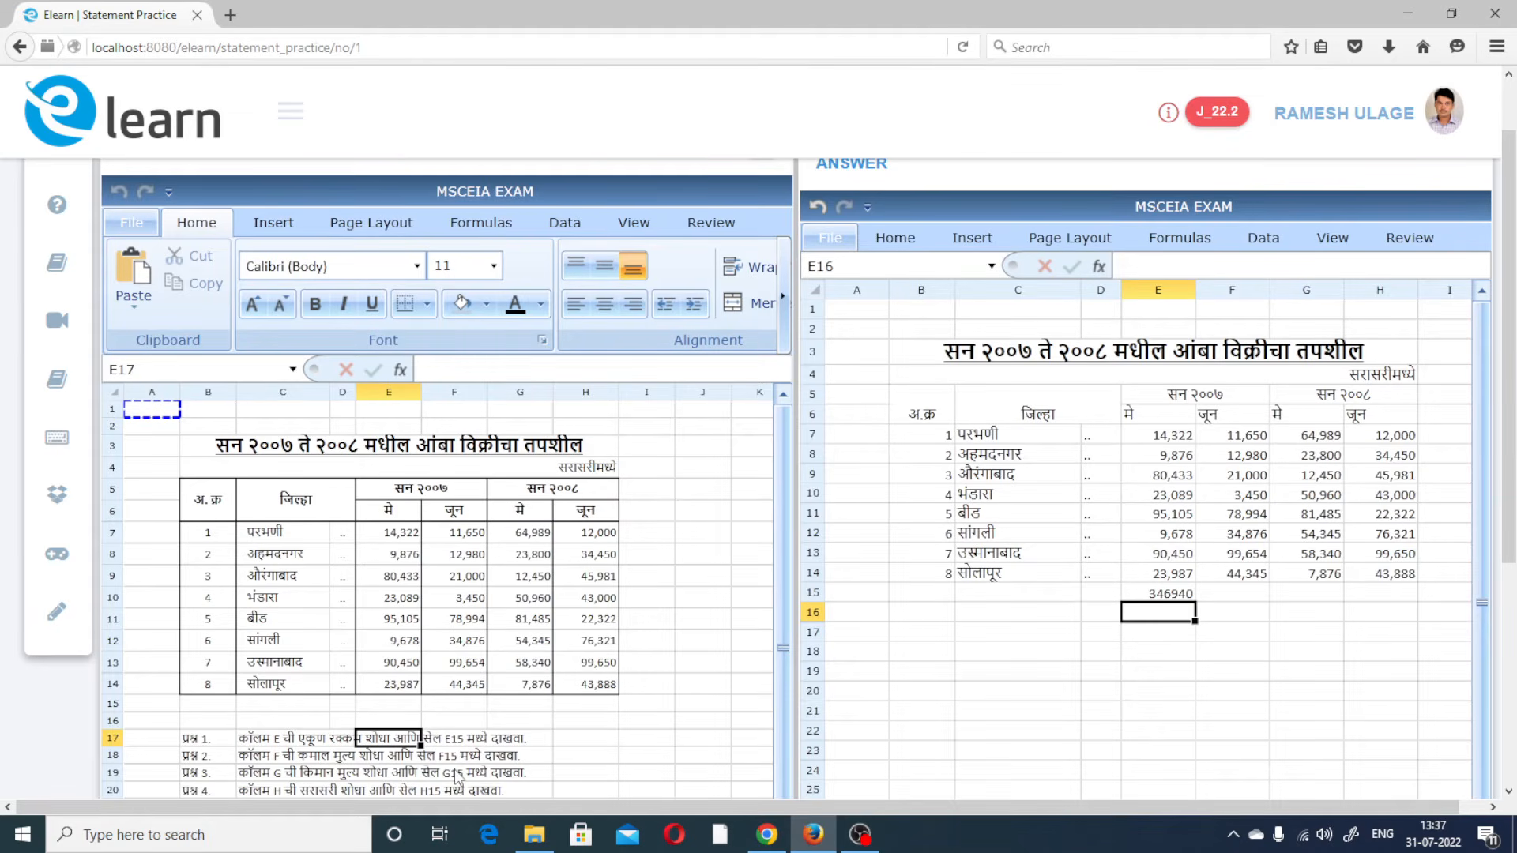
# Find the maximum of column F in cell F15 of the answer sheet with the Max function over F7:F14
pyautogui.click(1234, 594)
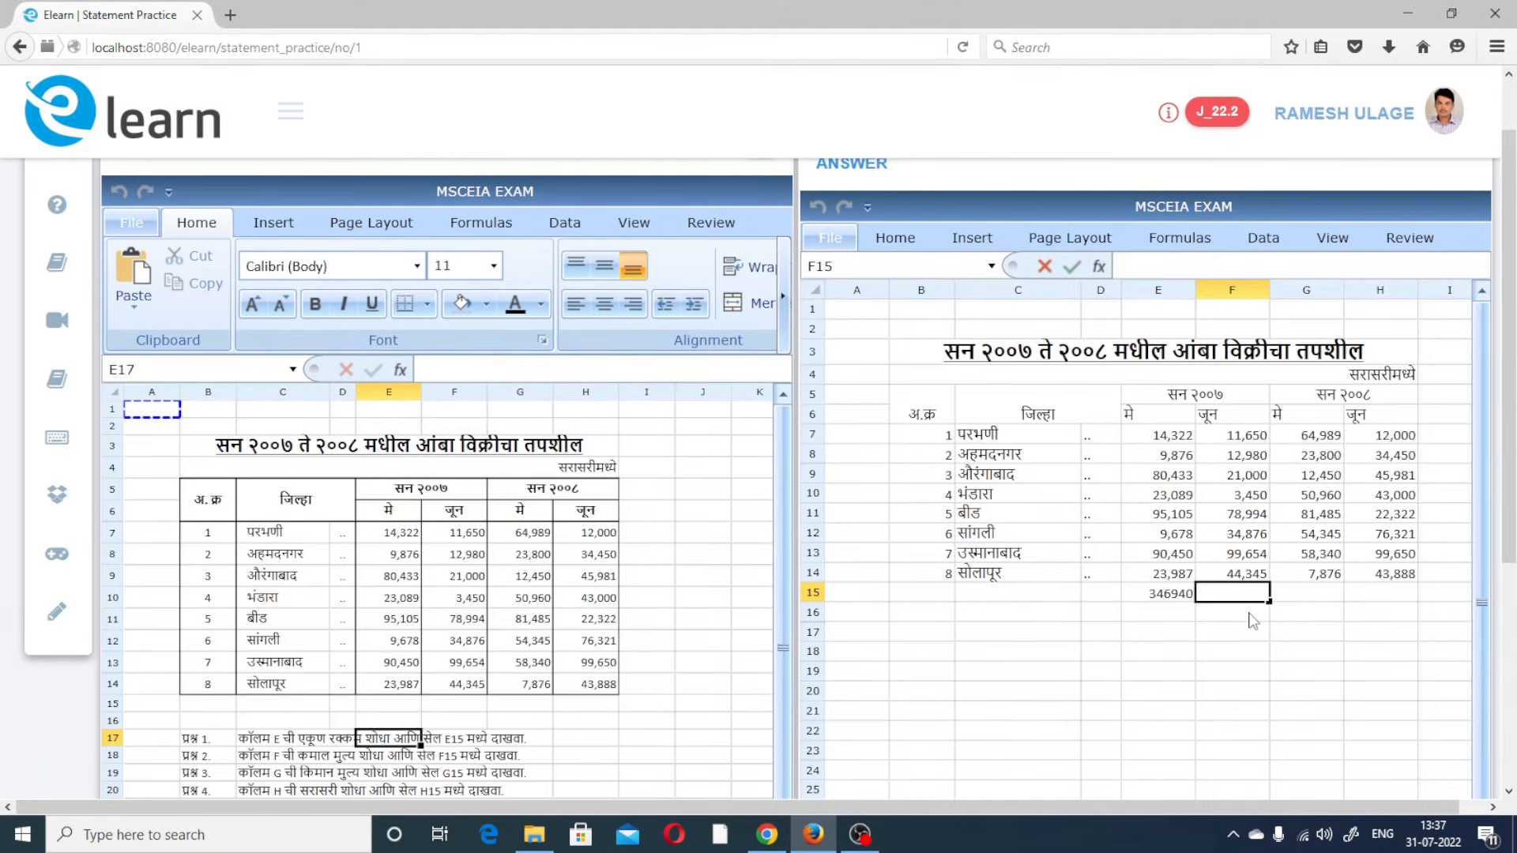
pyautogui.click(1180, 240)
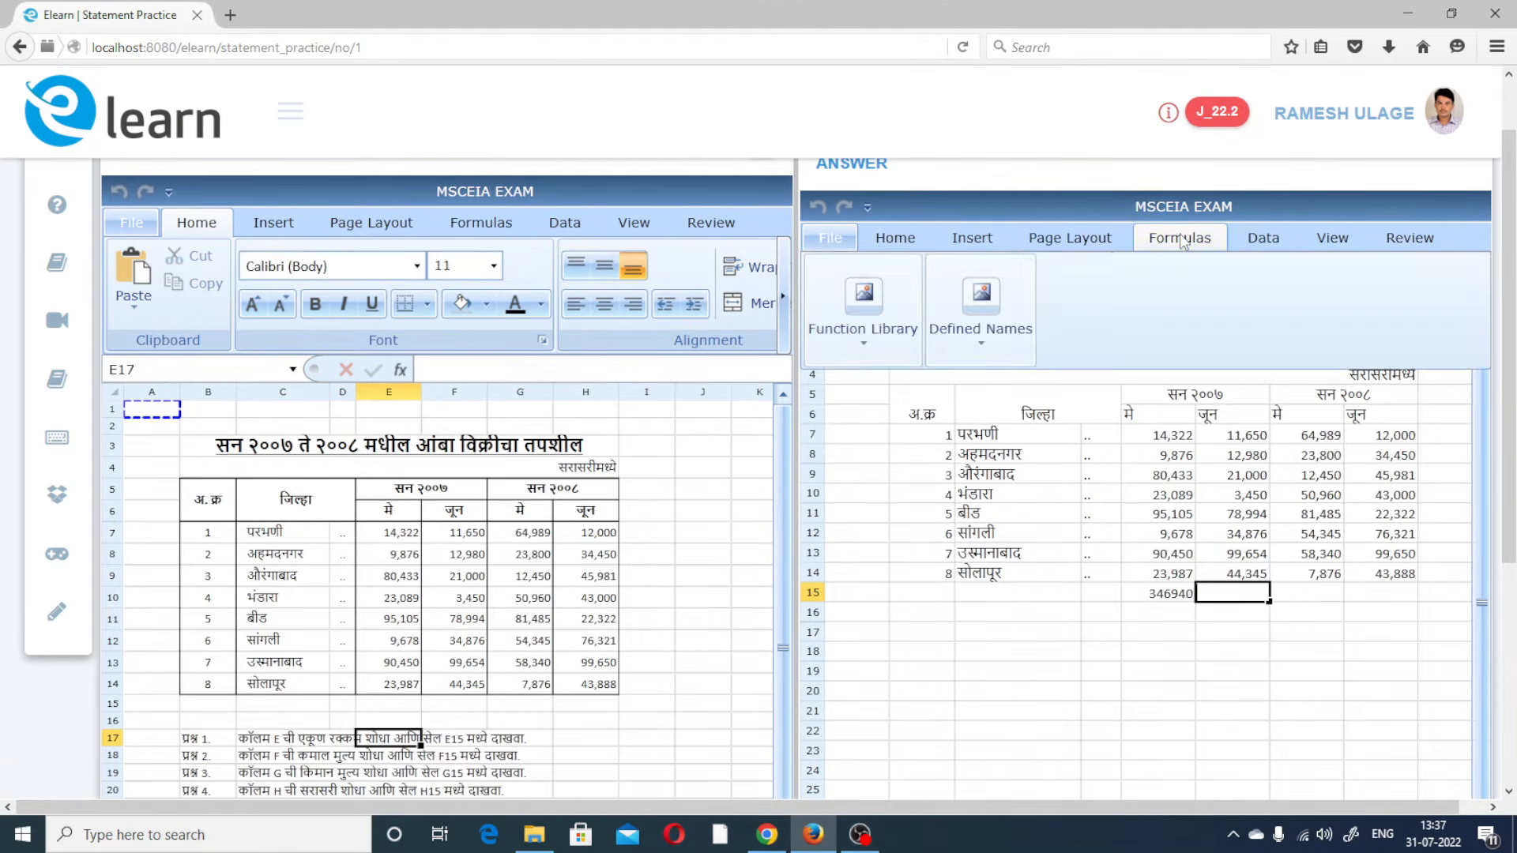
pyautogui.click(860, 348)
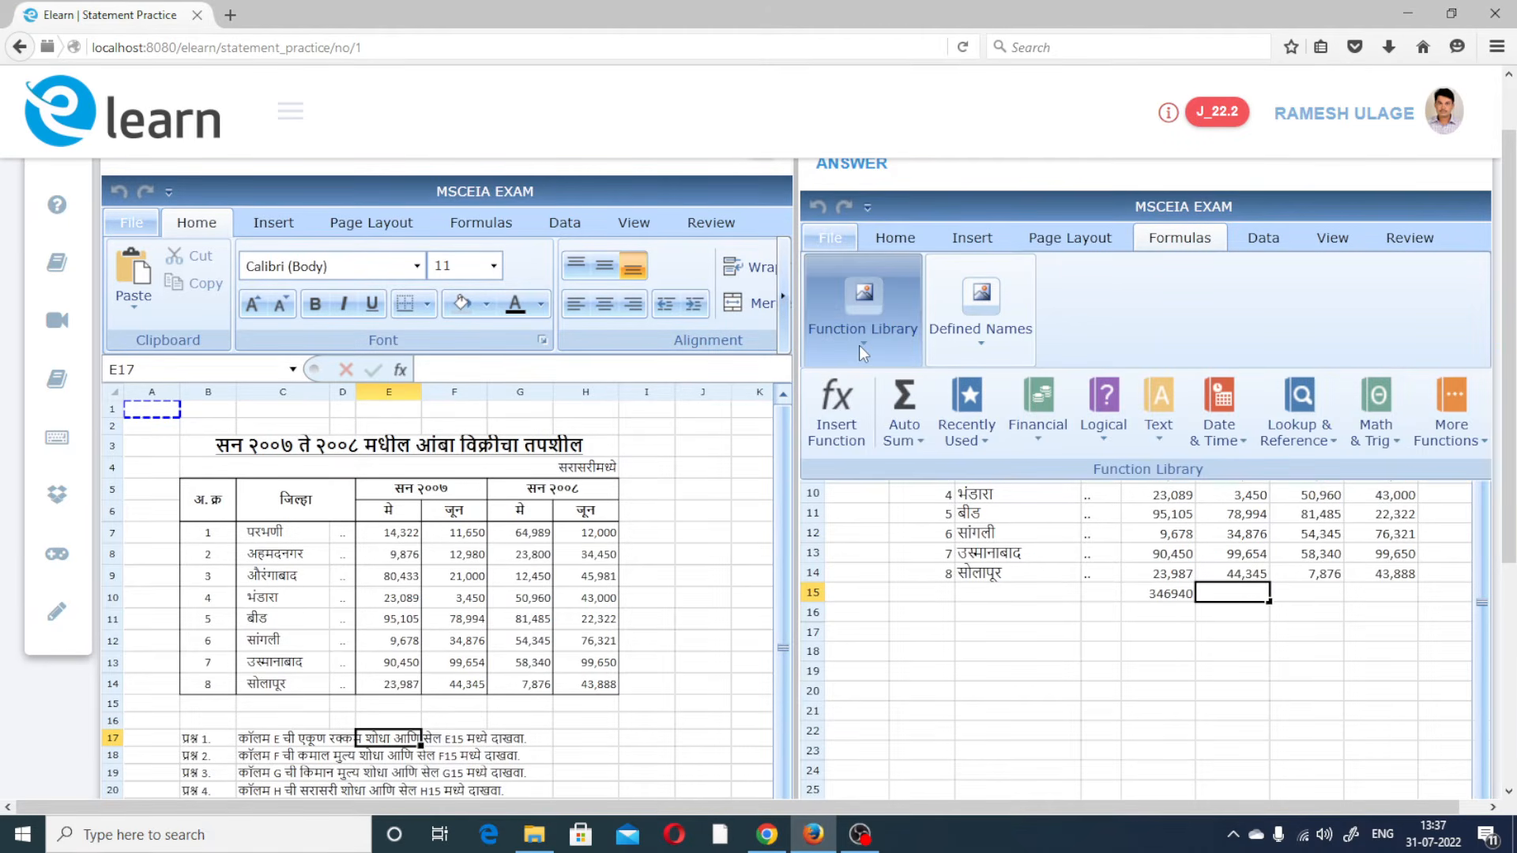
pyautogui.click(918, 444)
pyautogui.click(956, 544)
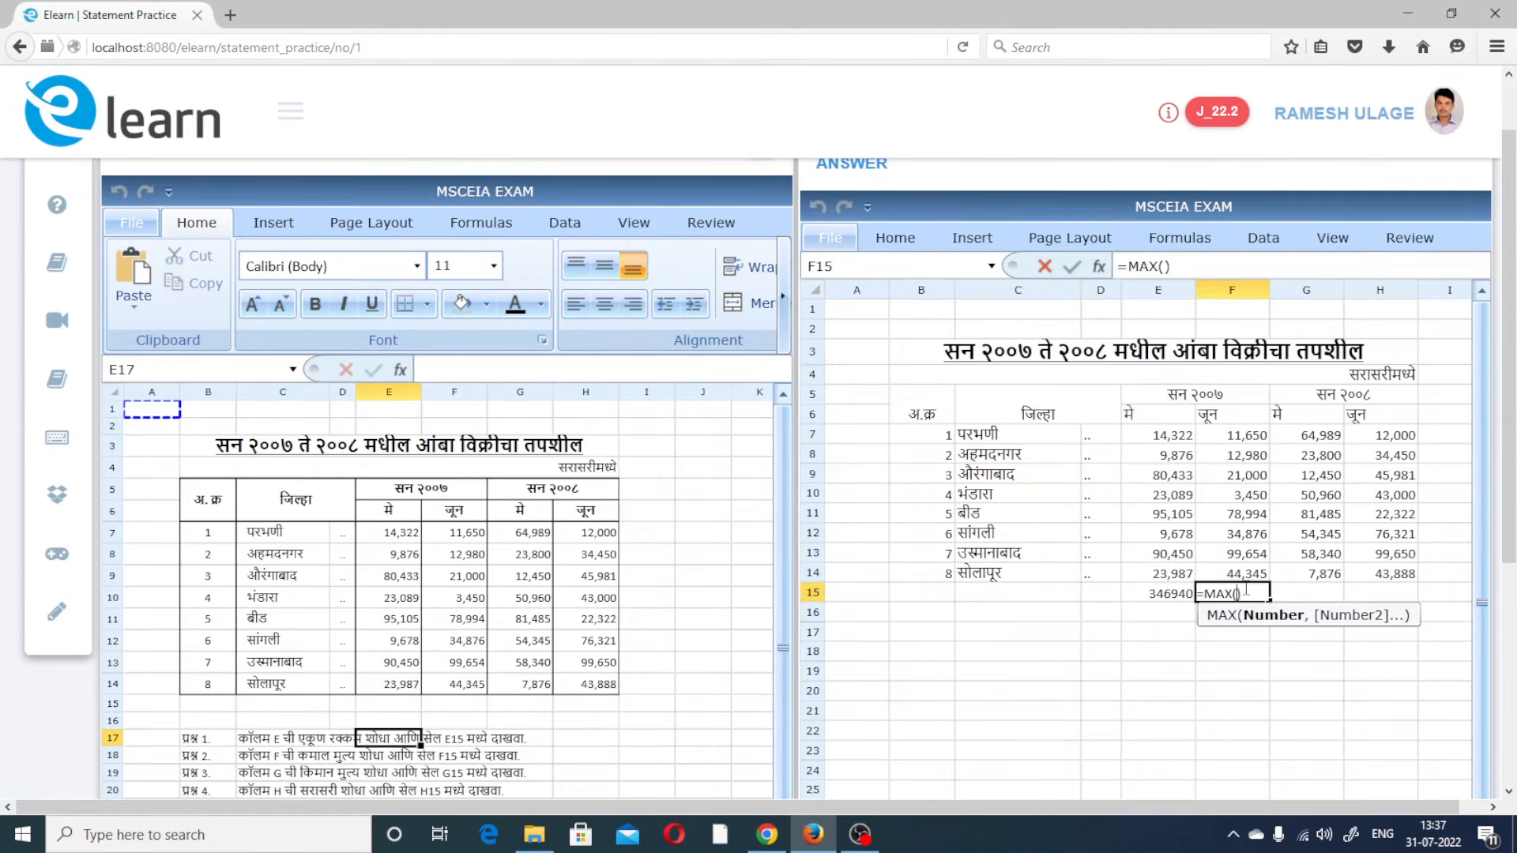
pyautogui.moveTo(1244, 436); pyautogui.dragTo(1235, 575)
pyautogui.press('Return')
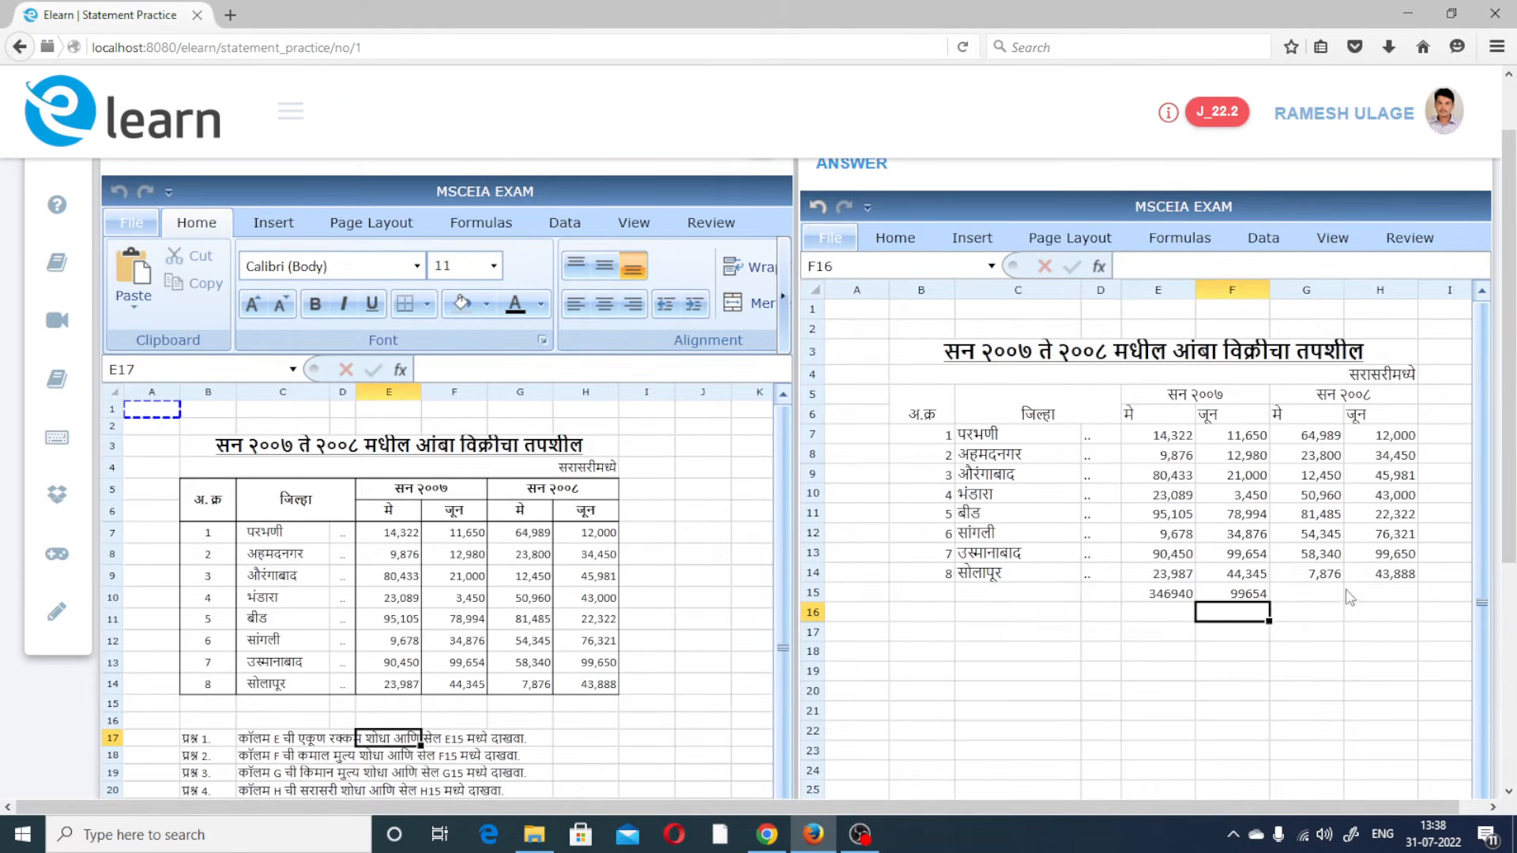
# Find the minimum of column G in cell G15 of the answer sheet with the Min function over G7:G14
pyautogui.click(1302, 595)
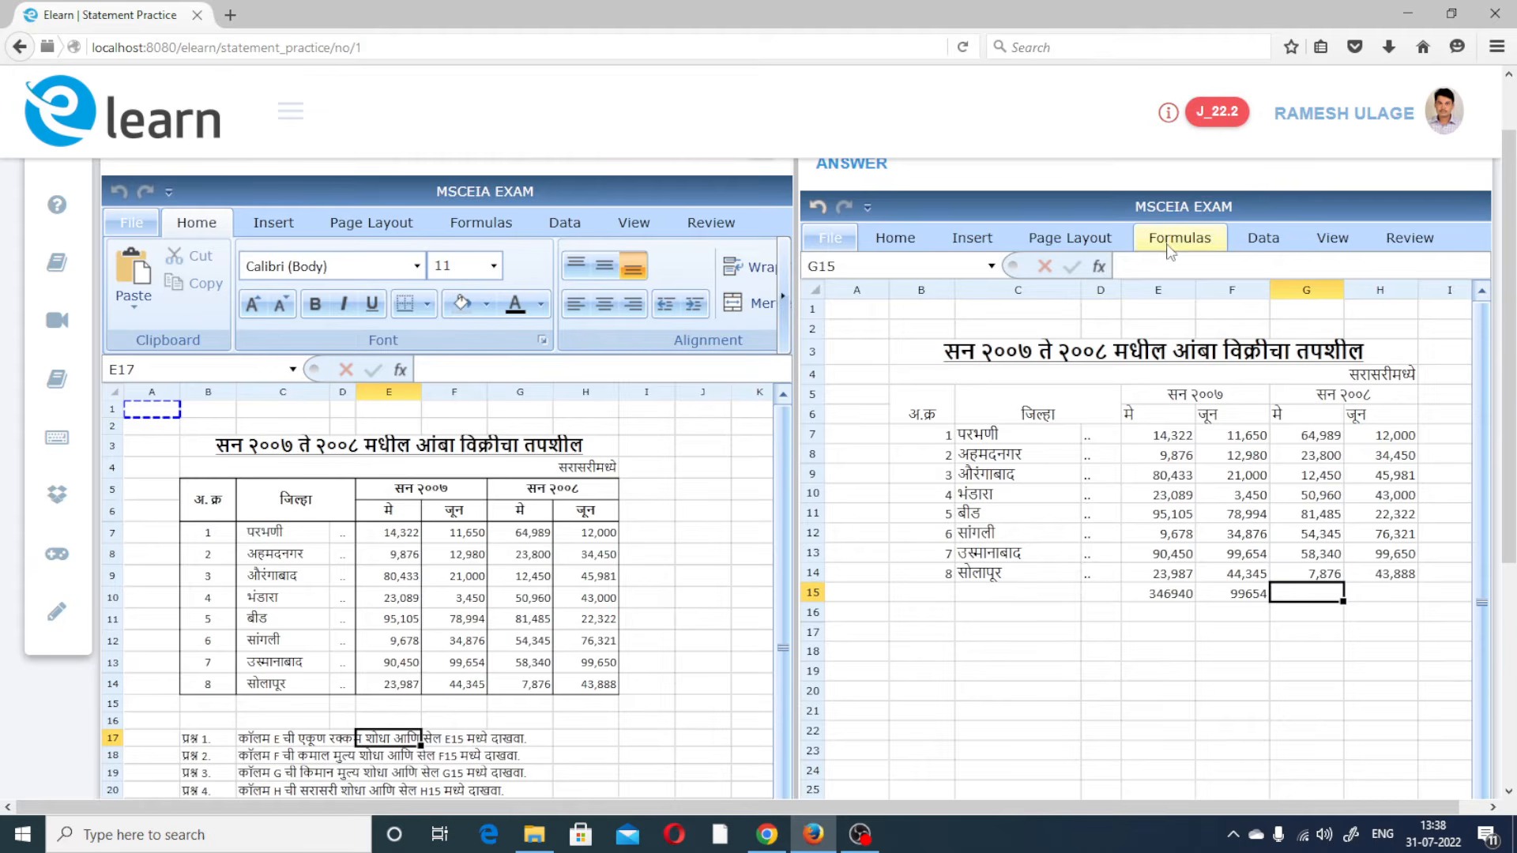
pyautogui.click(1170, 252)
pyautogui.click(862, 349)
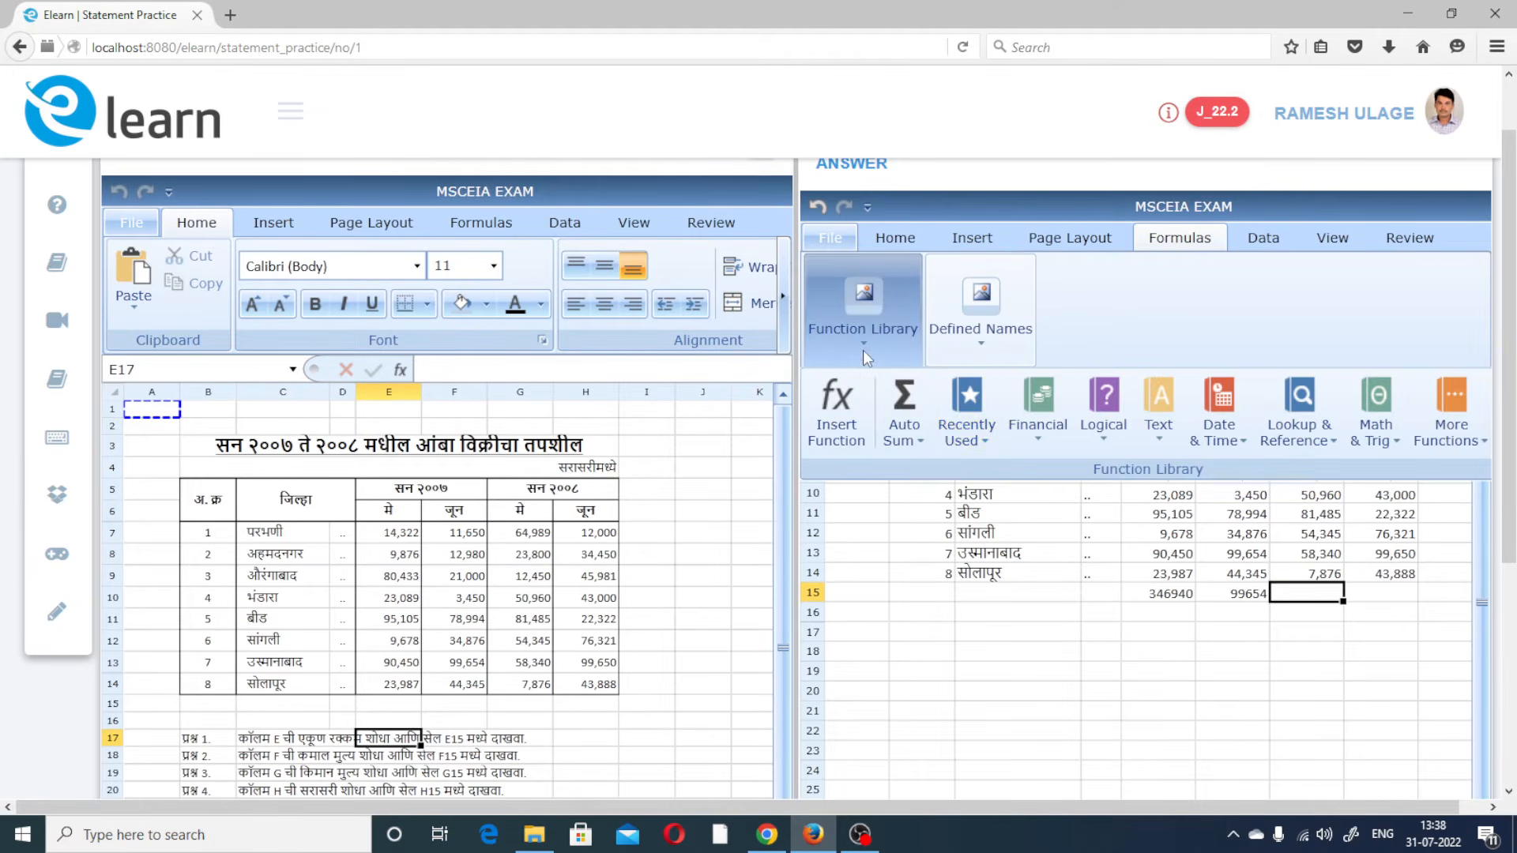
pyautogui.click(920, 444)
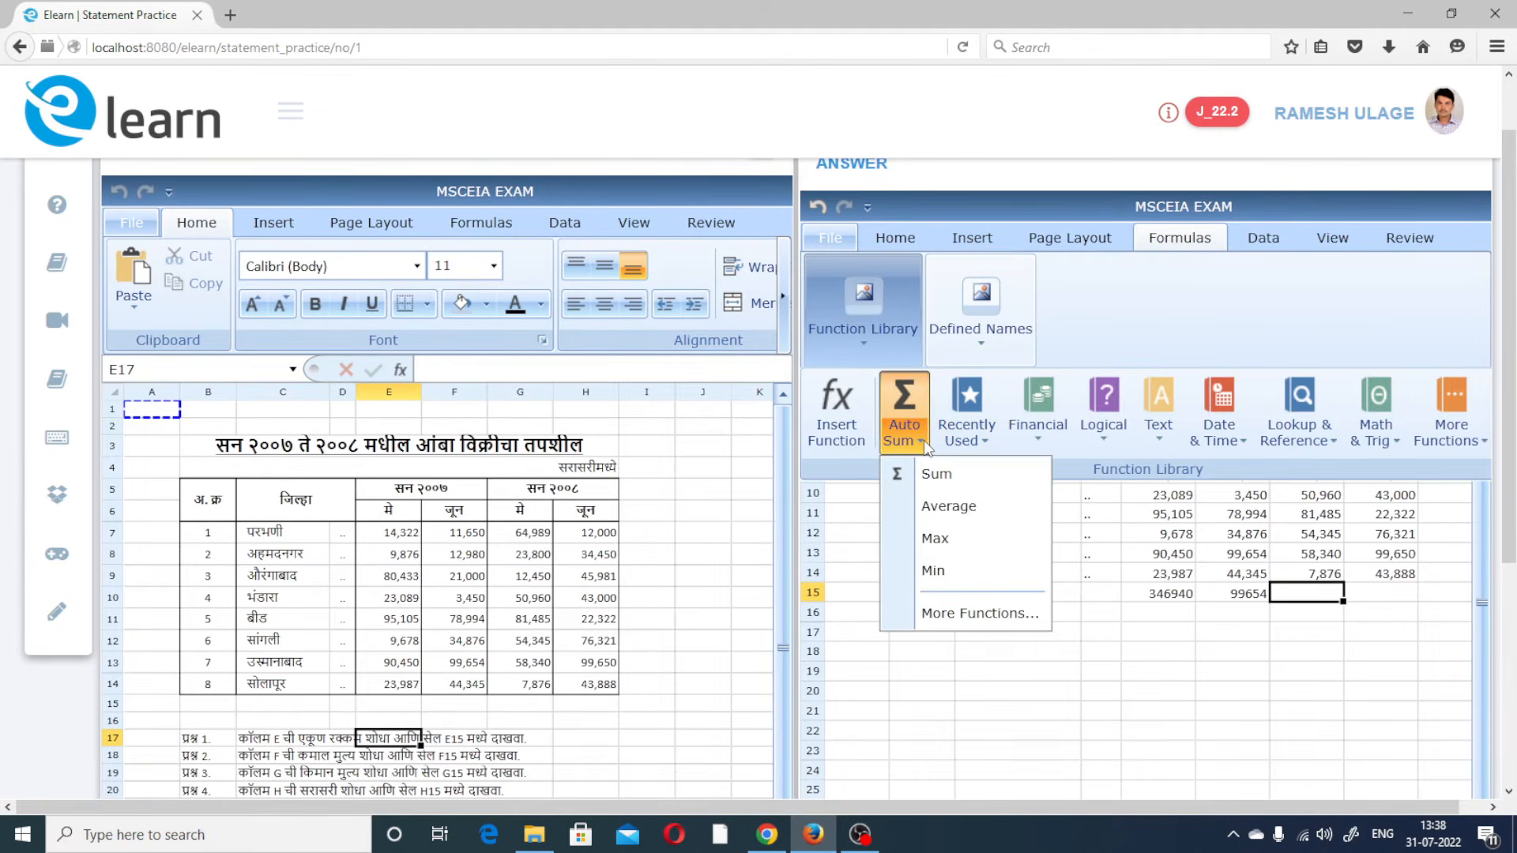
pyautogui.click(933, 571)
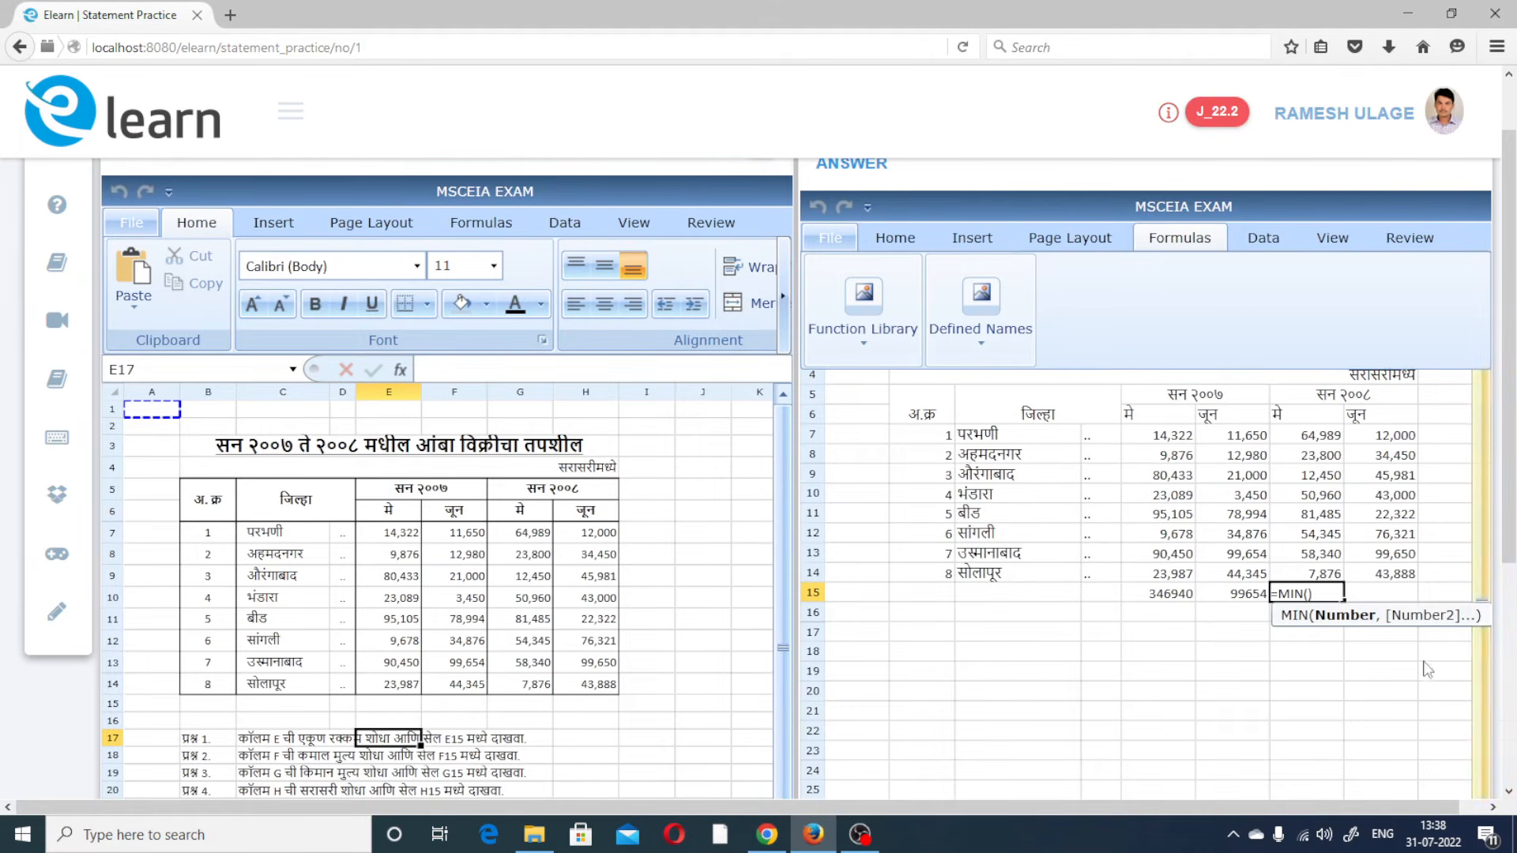
pyautogui.click(1321, 594)
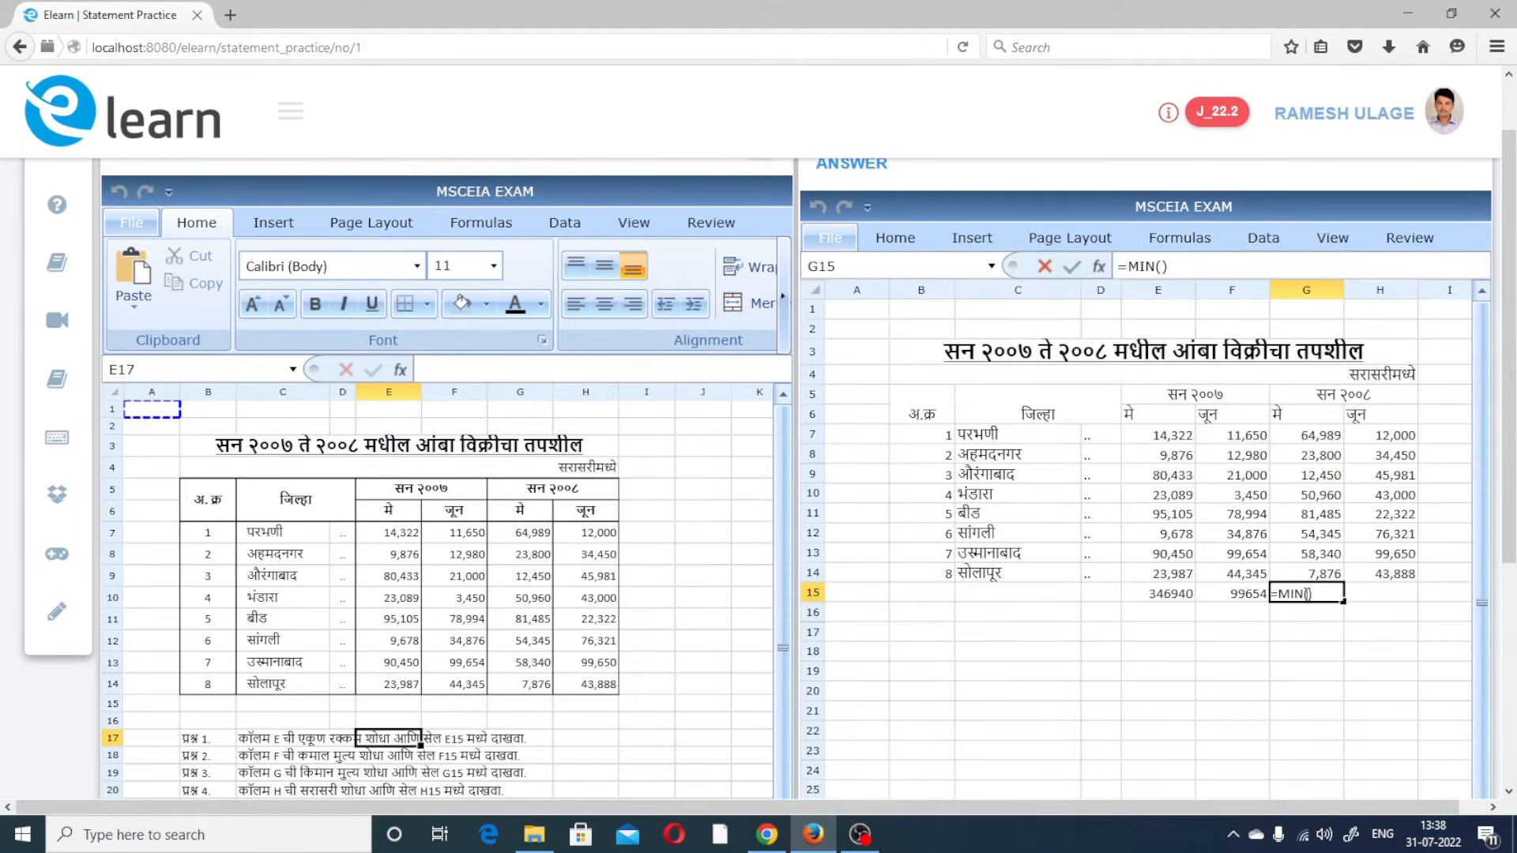
pyautogui.click(1309, 594)
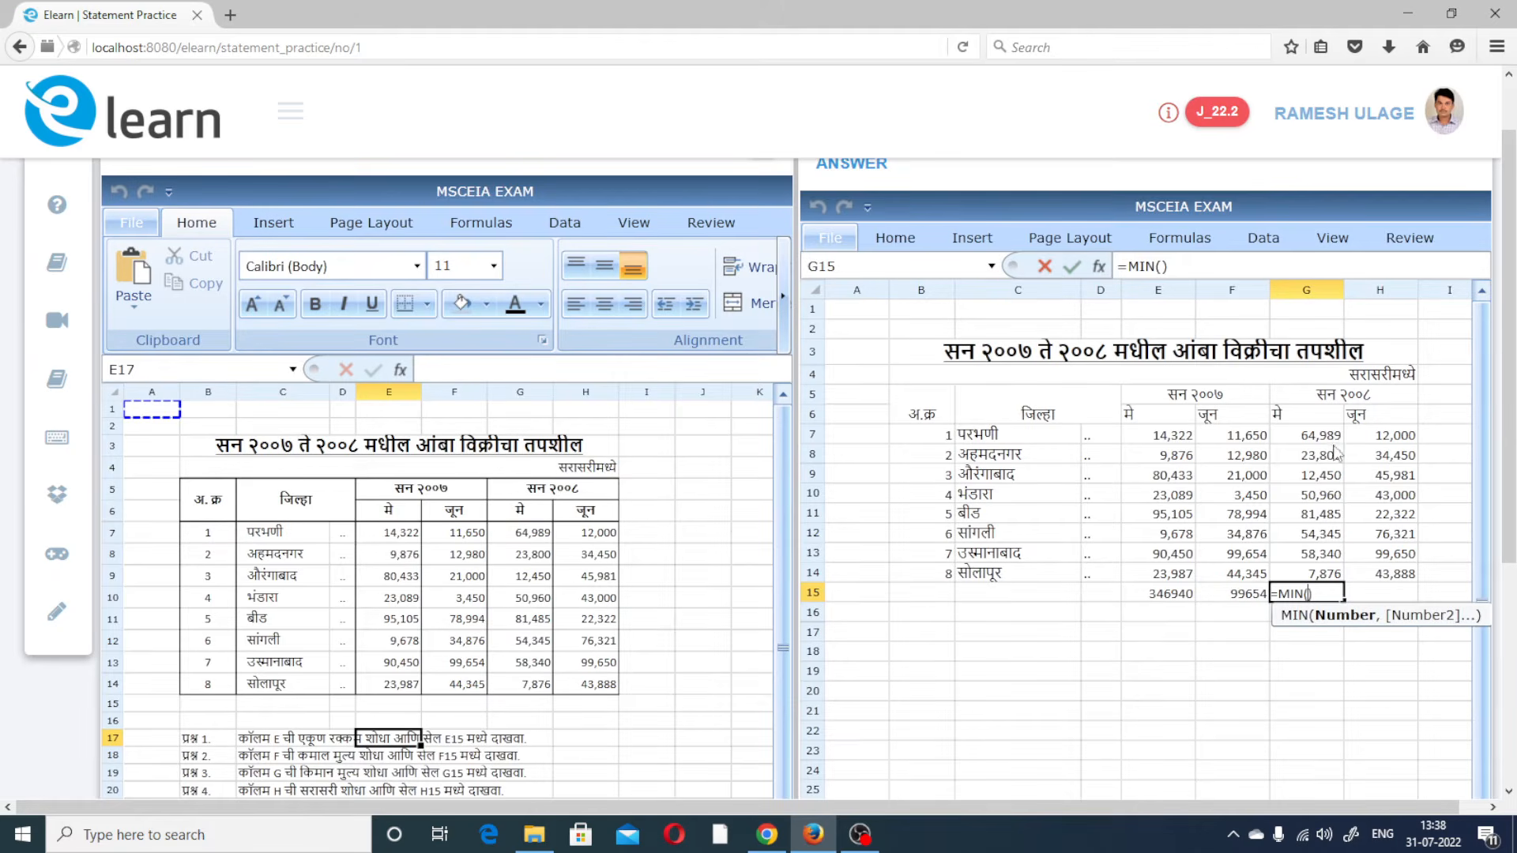
pyautogui.moveTo(1328, 436); pyautogui.dragTo(1314, 578)
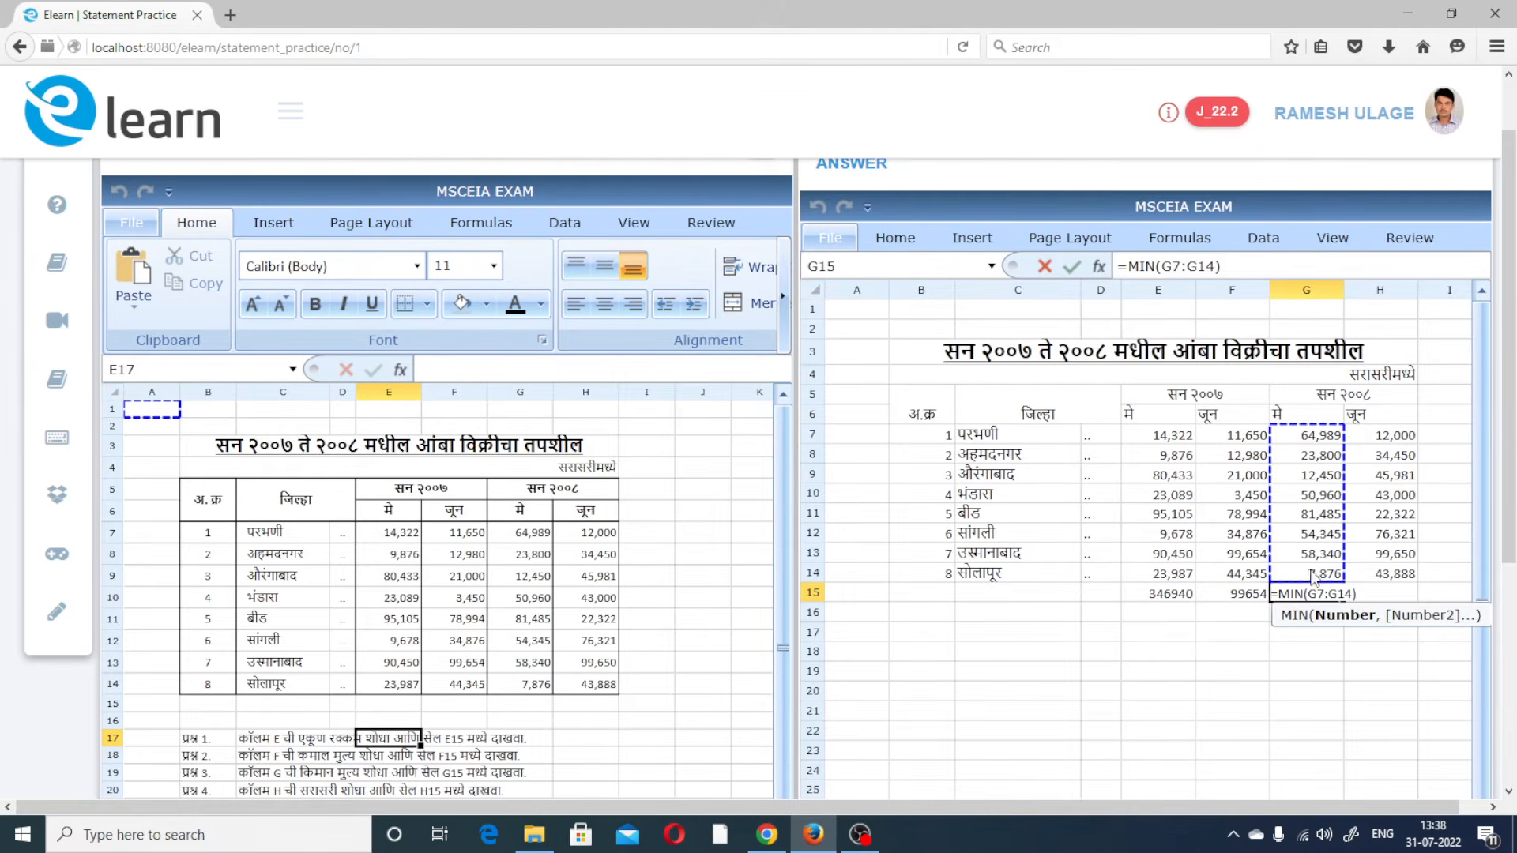
pyautogui.press('Return')
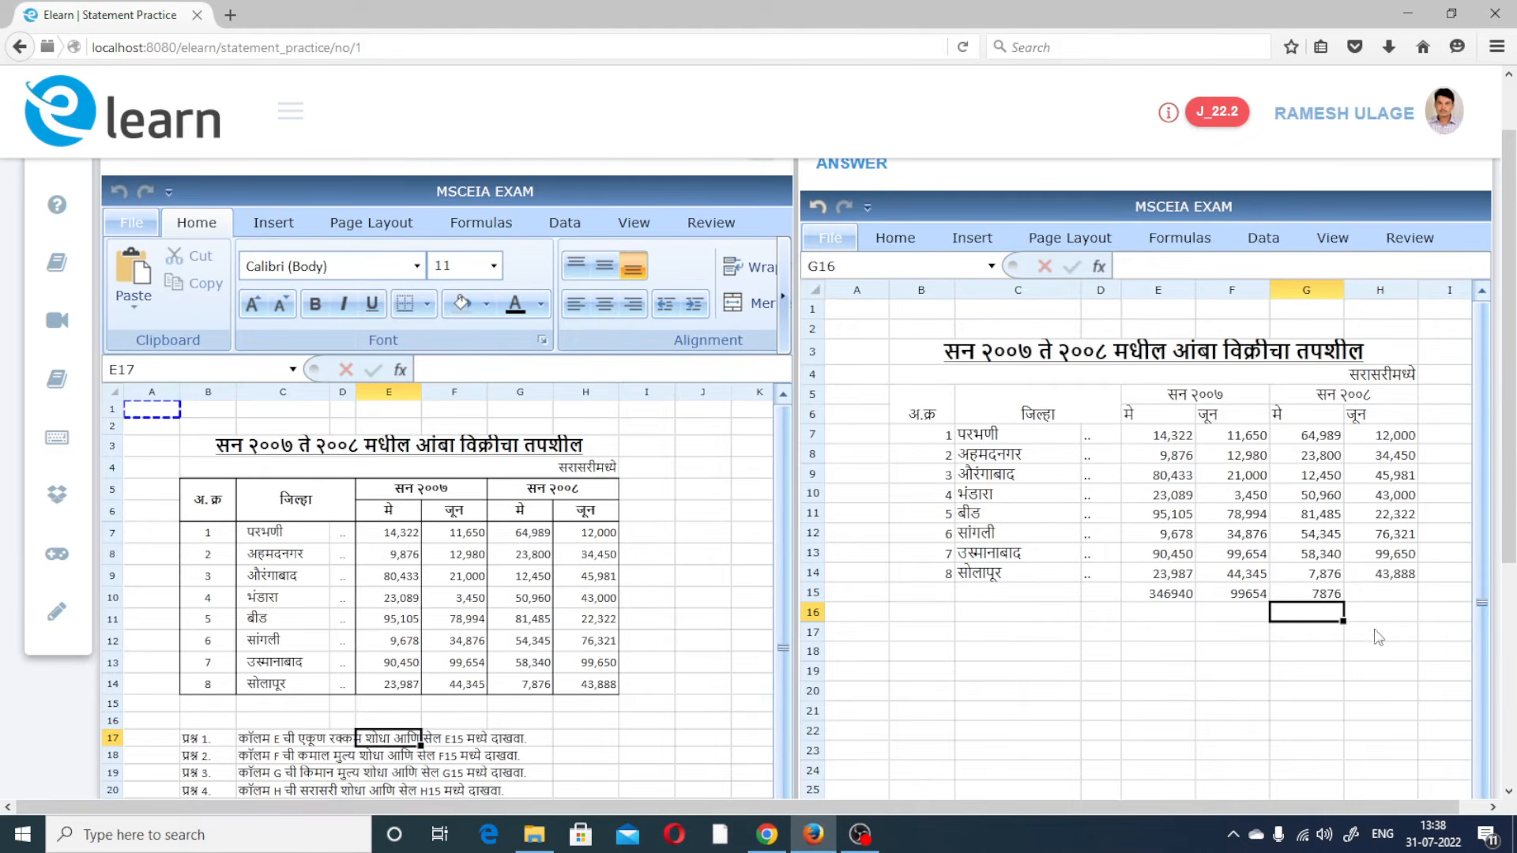
# Calculate the average of column H in cell H15 of the answer sheet with the Average function over H7:H14
pyautogui.click(1384, 596)
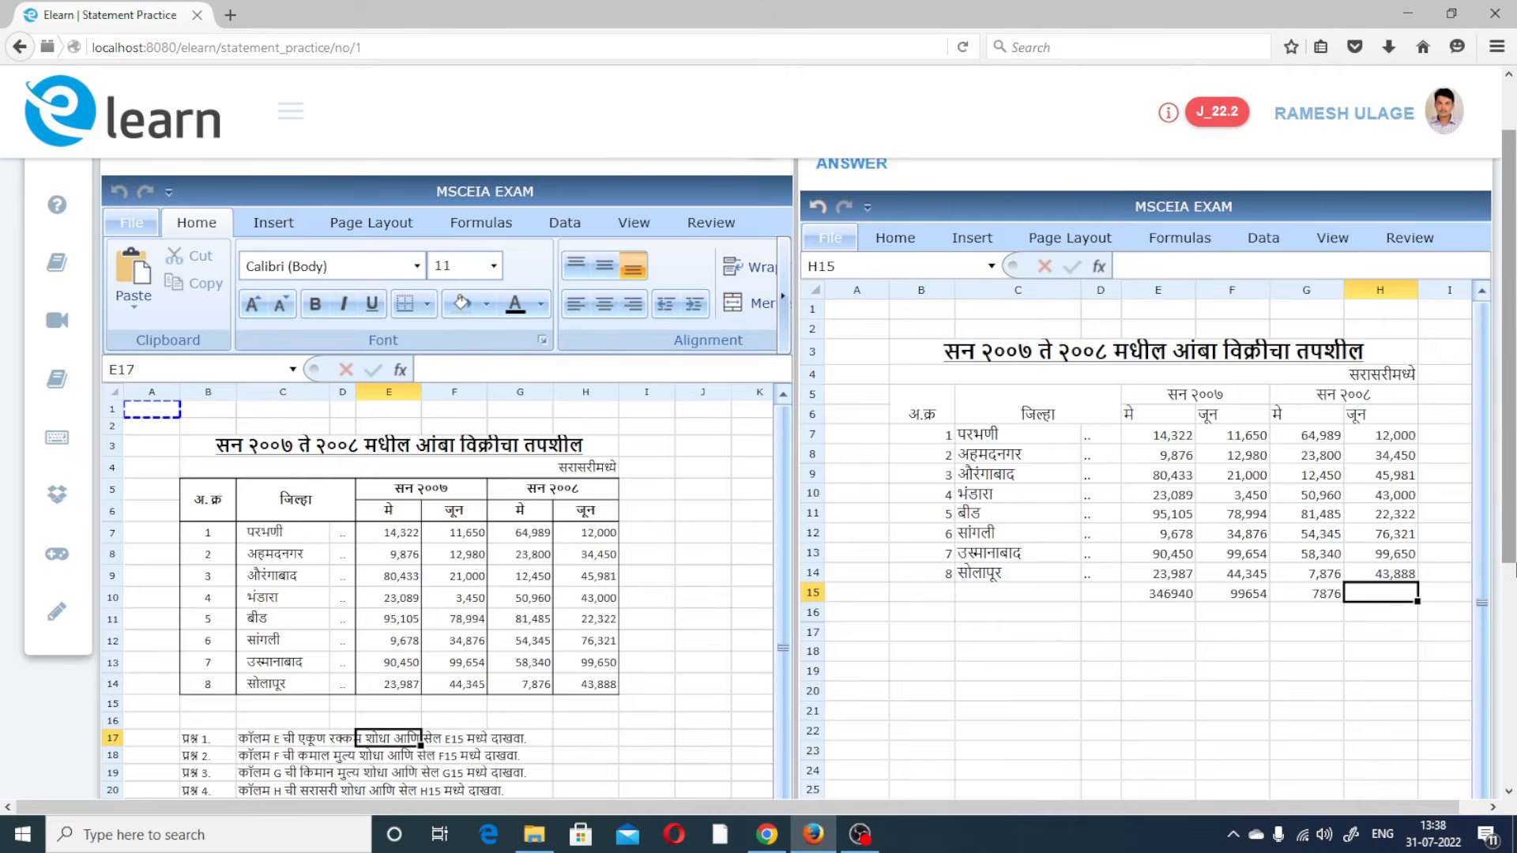
pyautogui.moveTo(1512, 558); pyautogui.dragTo(1512, 555)
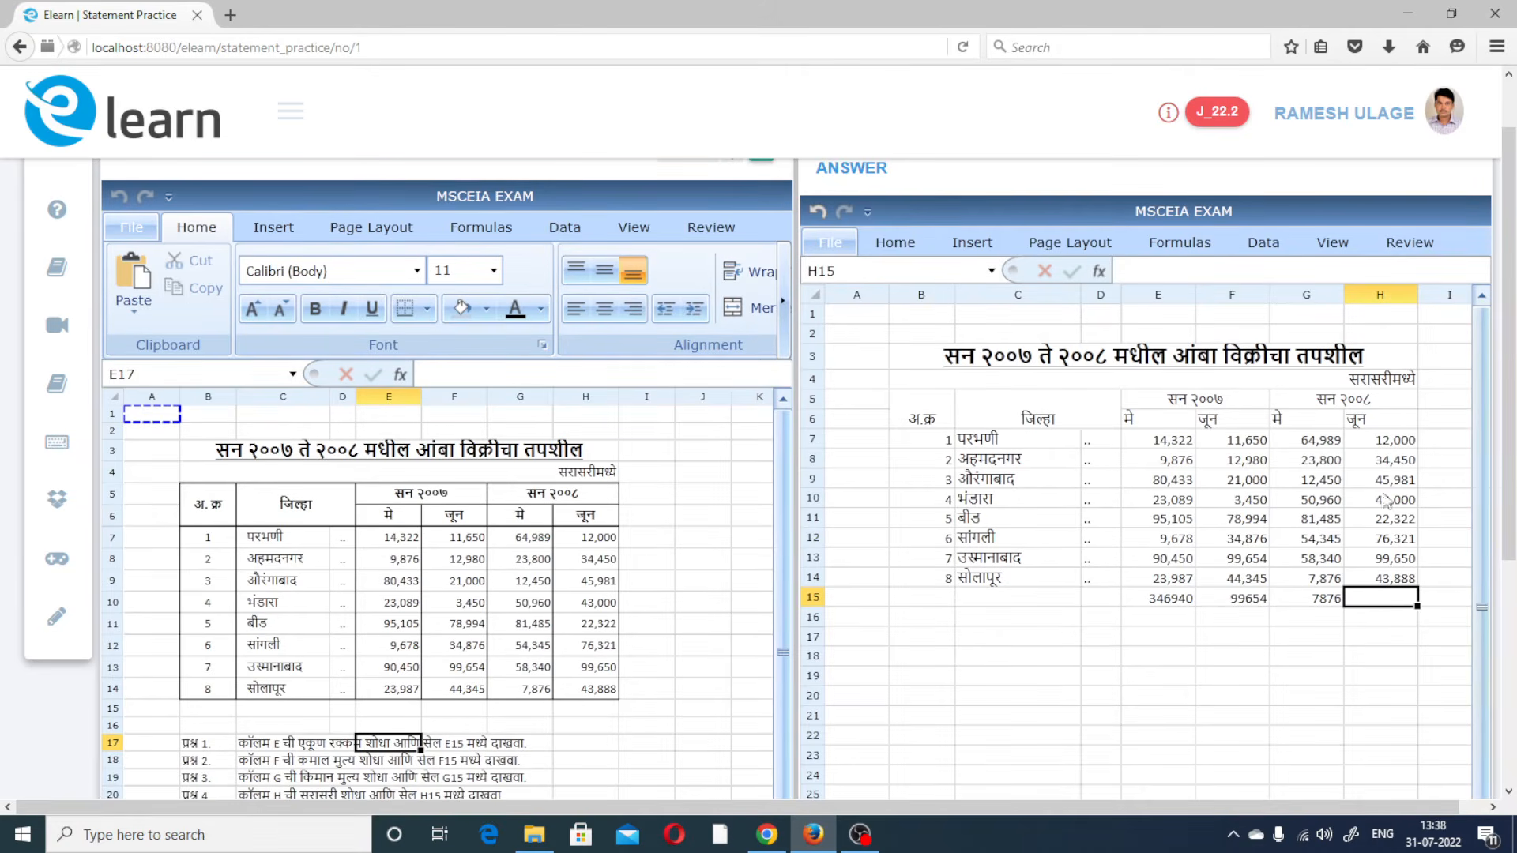
pyautogui.click(1180, 241)
pyautogui.click(869, 360)
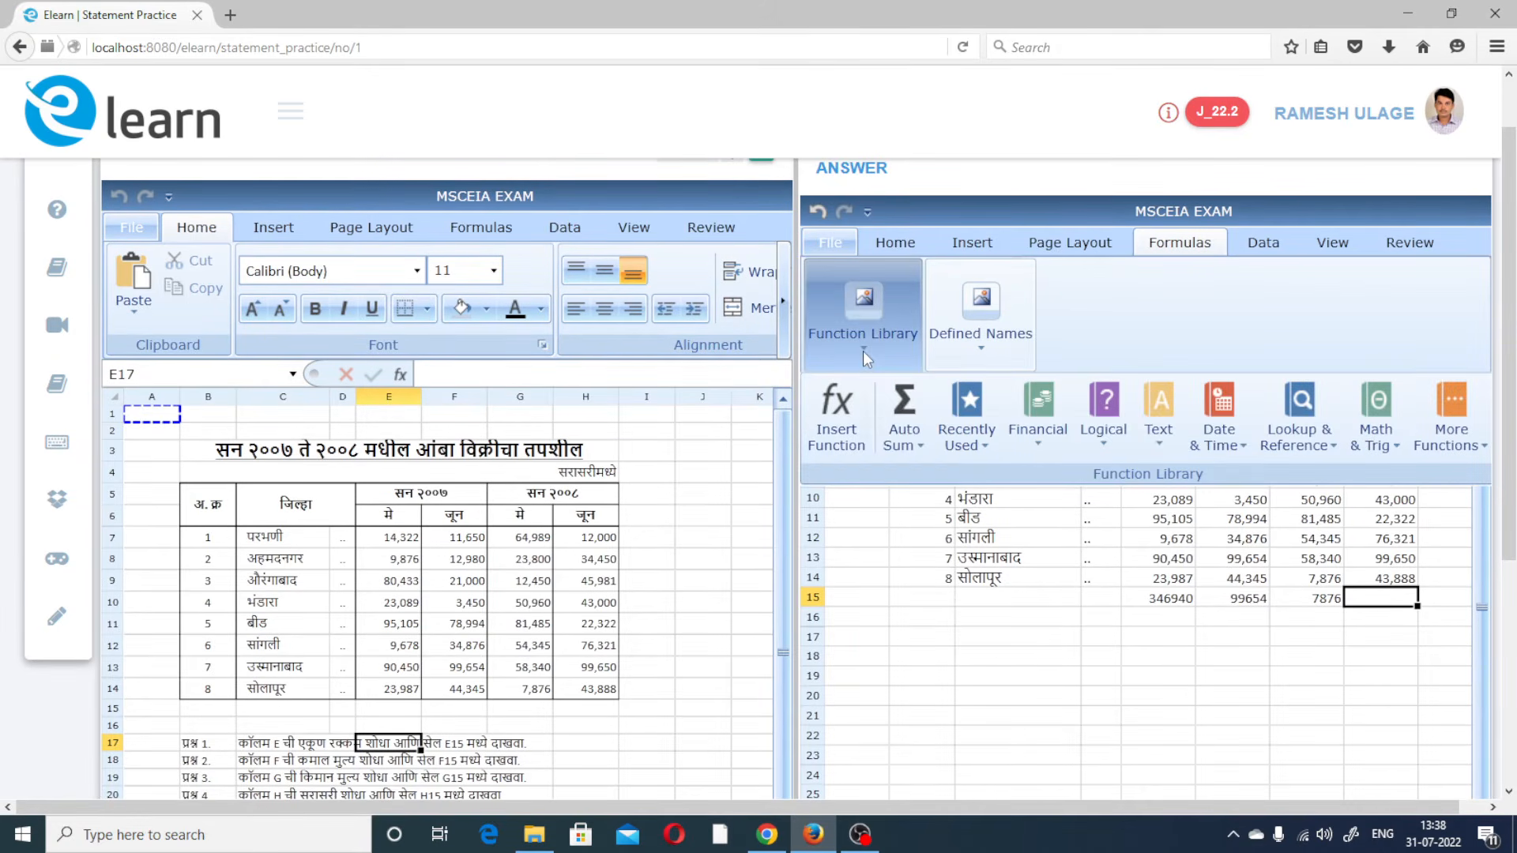
pyautogui.click(930, 457)
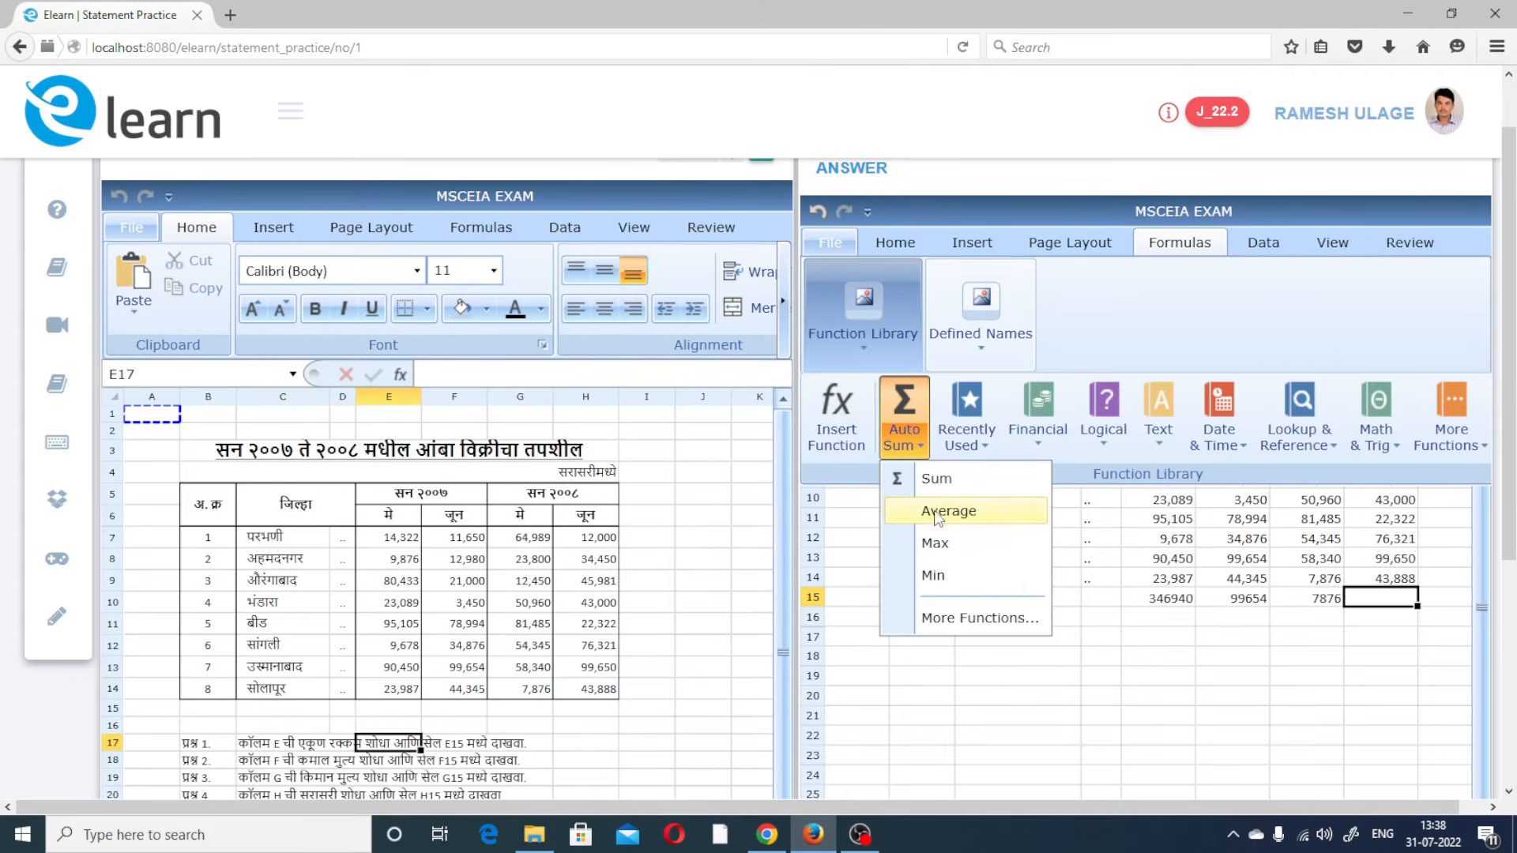
pyautogui.click(942, 514)
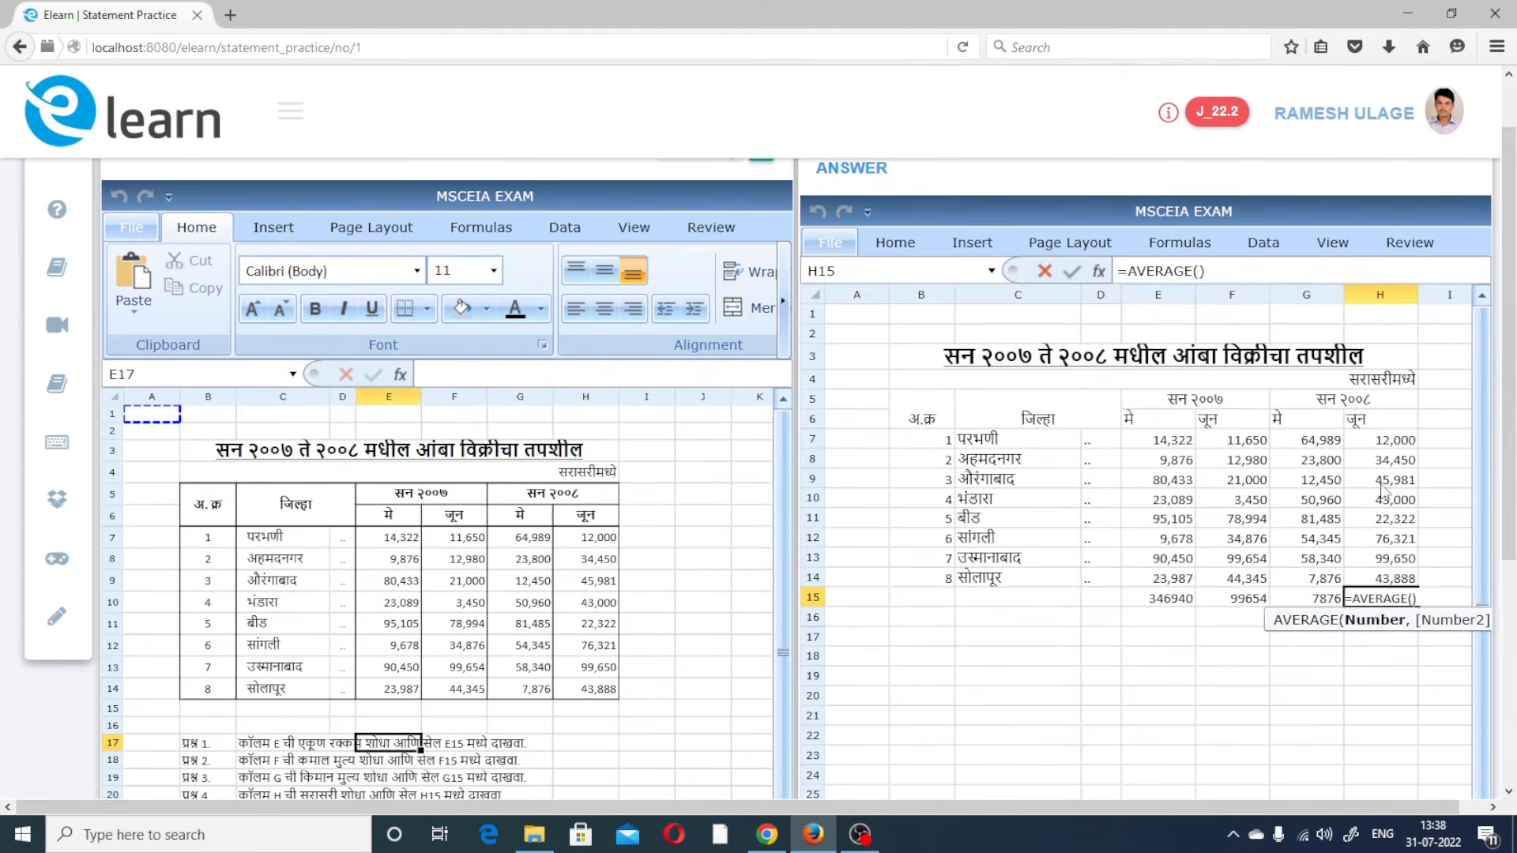
pyautogui.moveTo(1381, 447); pyautogui.dragTo(1396, 581)
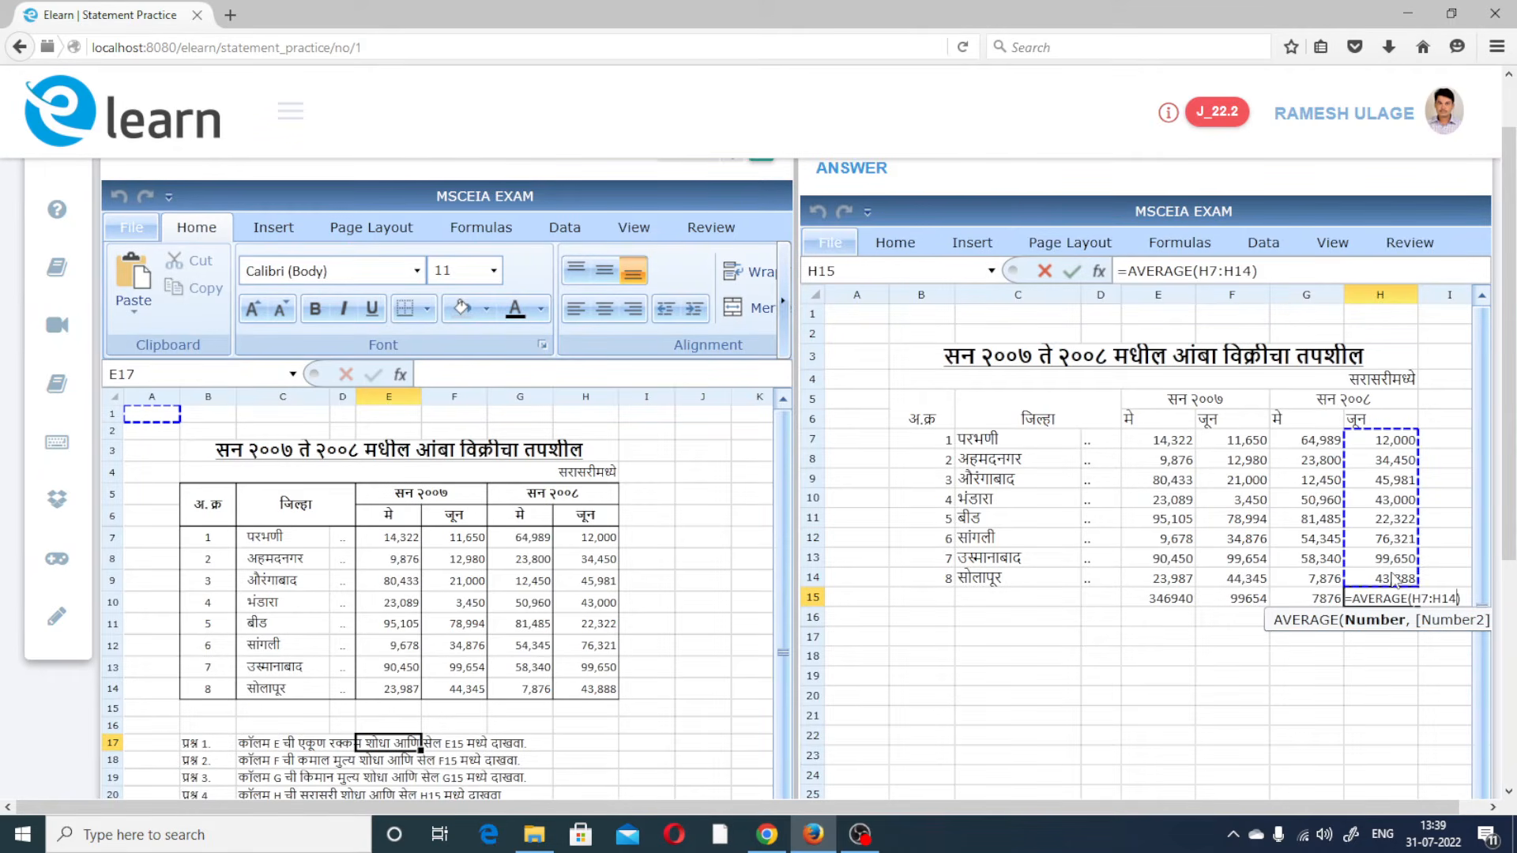
pyautogui.press('Return')
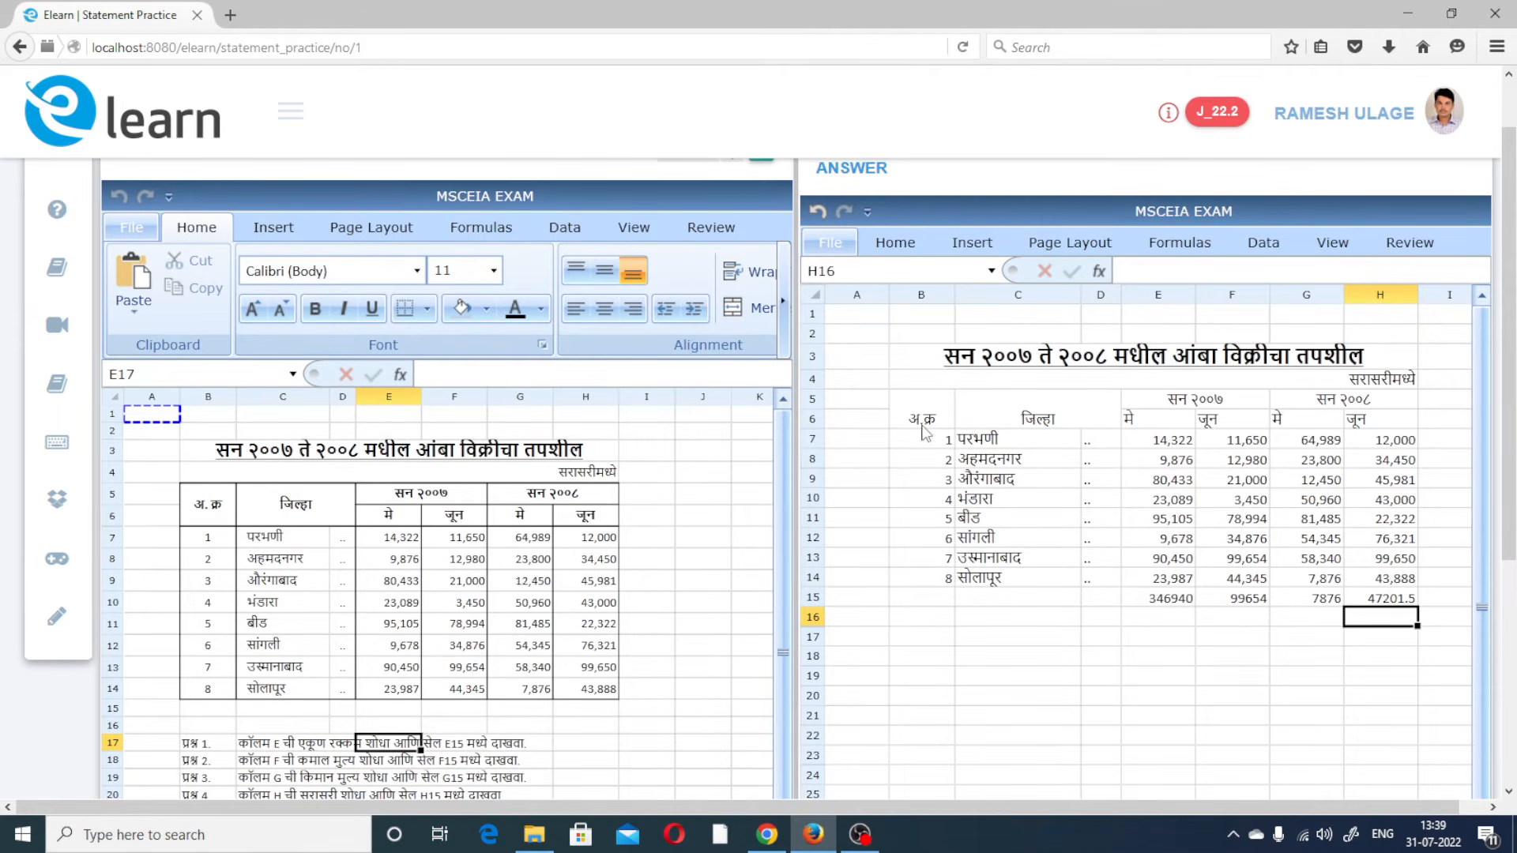
# Make the column headings in B5:H6 of the answer sheet bold and centre them
pyautogui.moveTo(918, 427); pyautogui.dragTo(1321, 419)
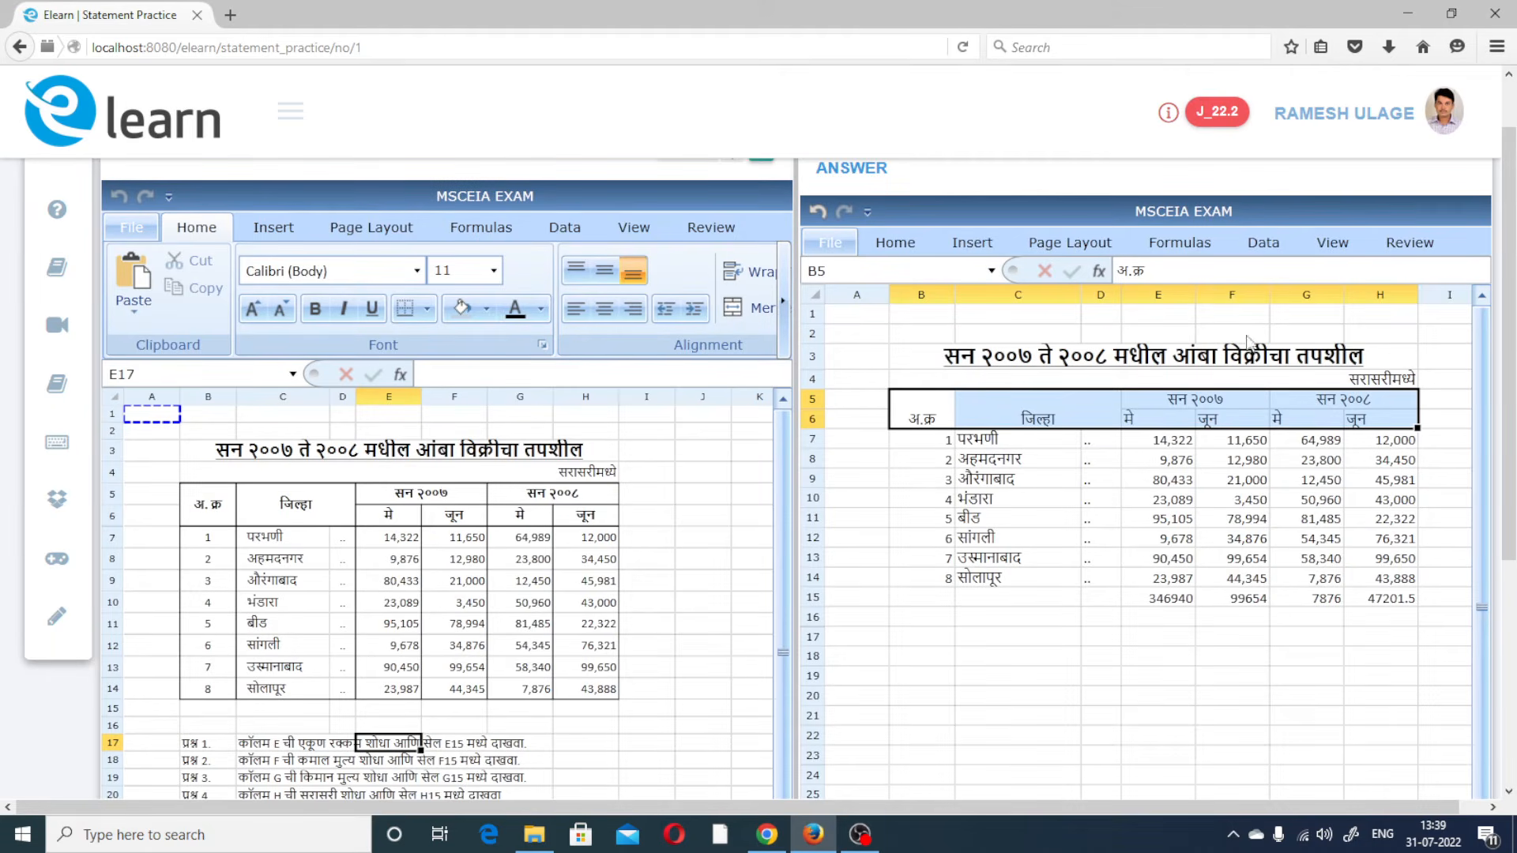
pyautogui.click(898, 245)
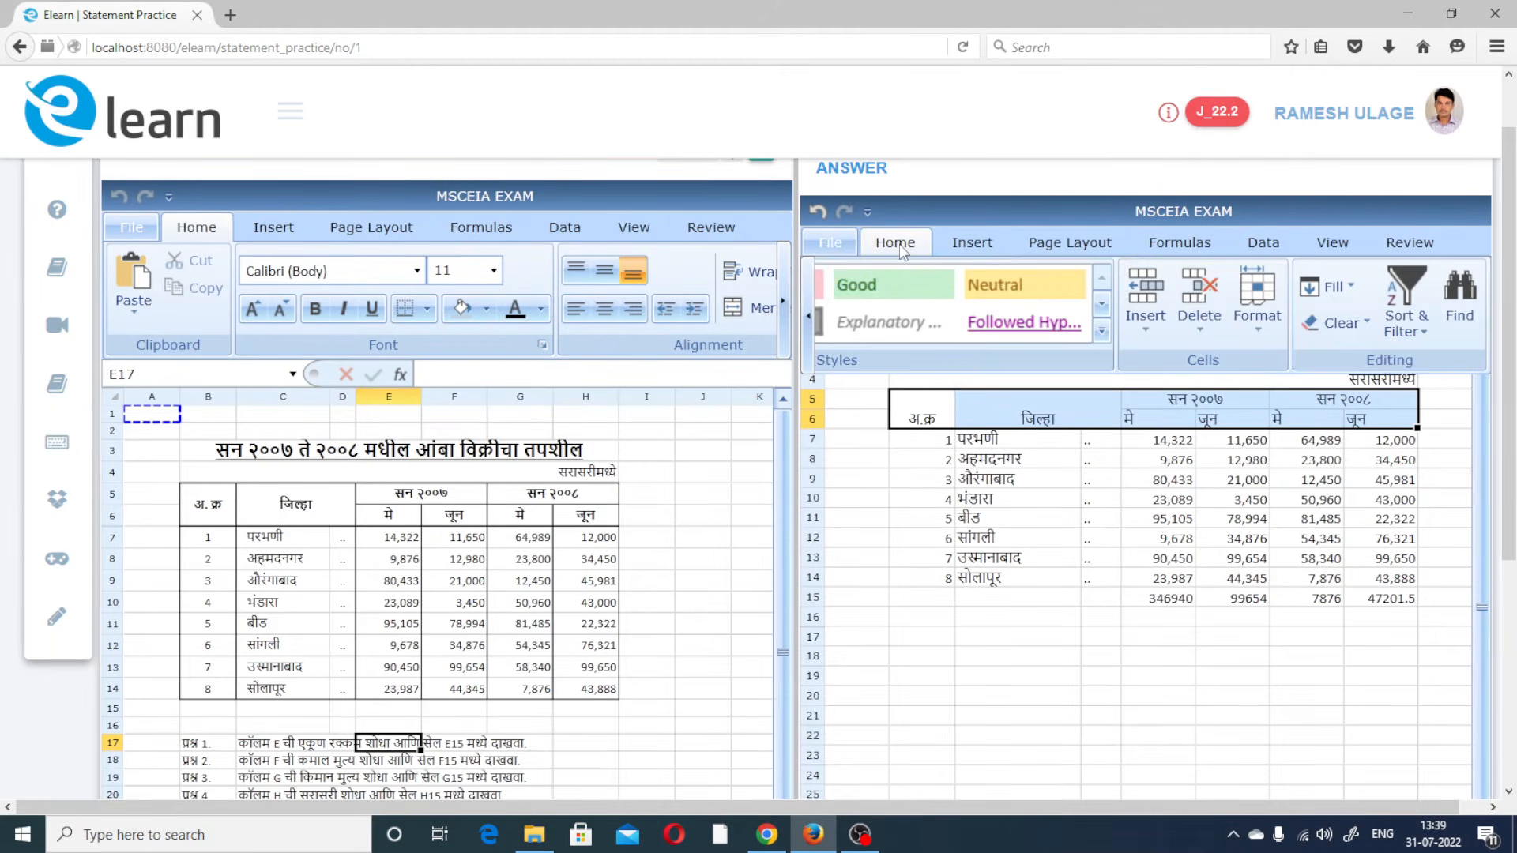
pyautogui.click(808, 334)
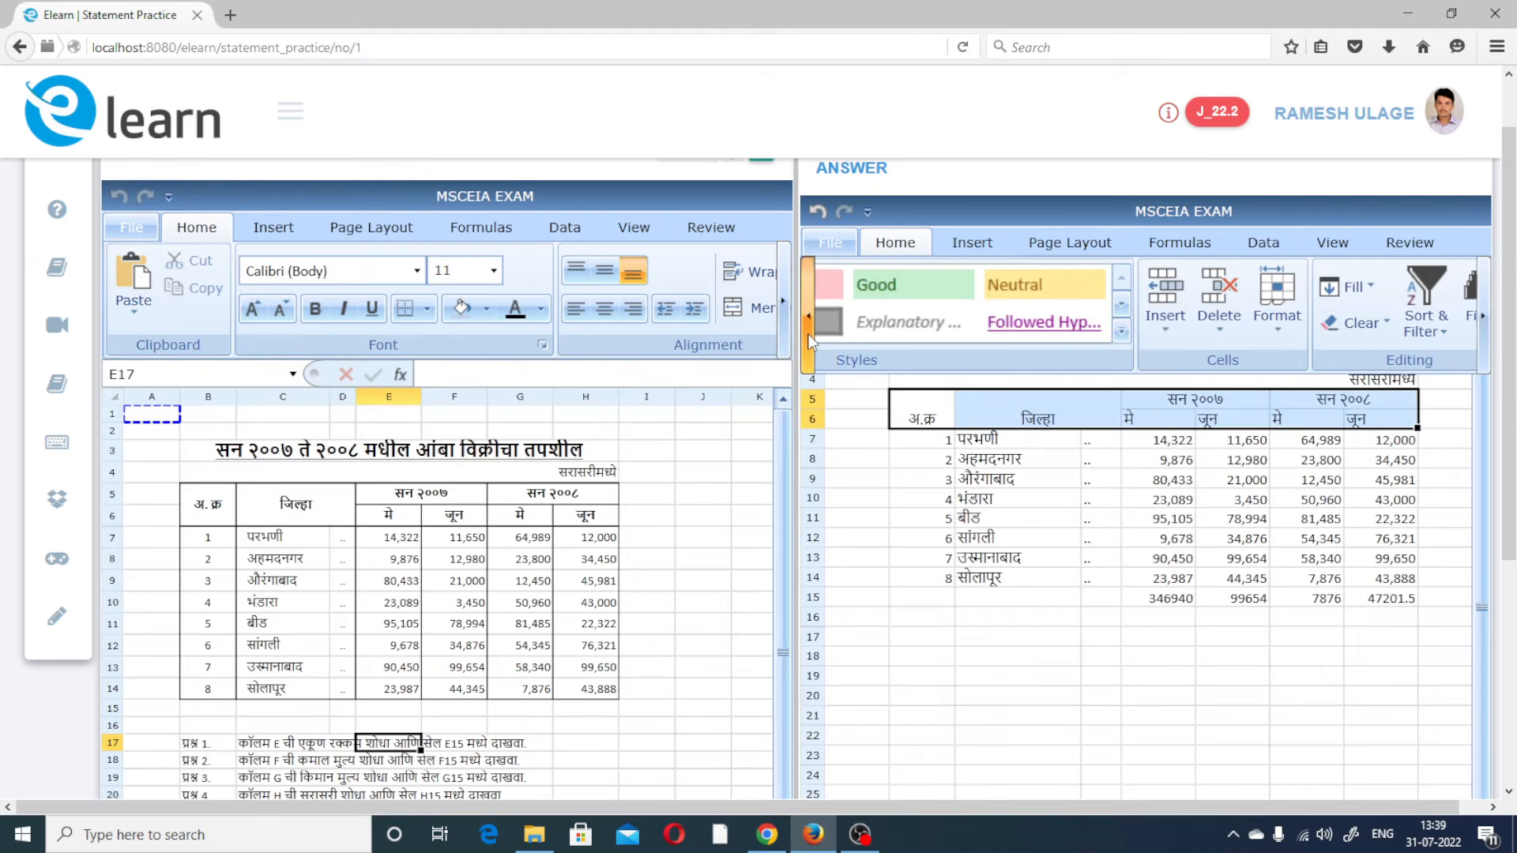
pyautogui.click(807, 334)
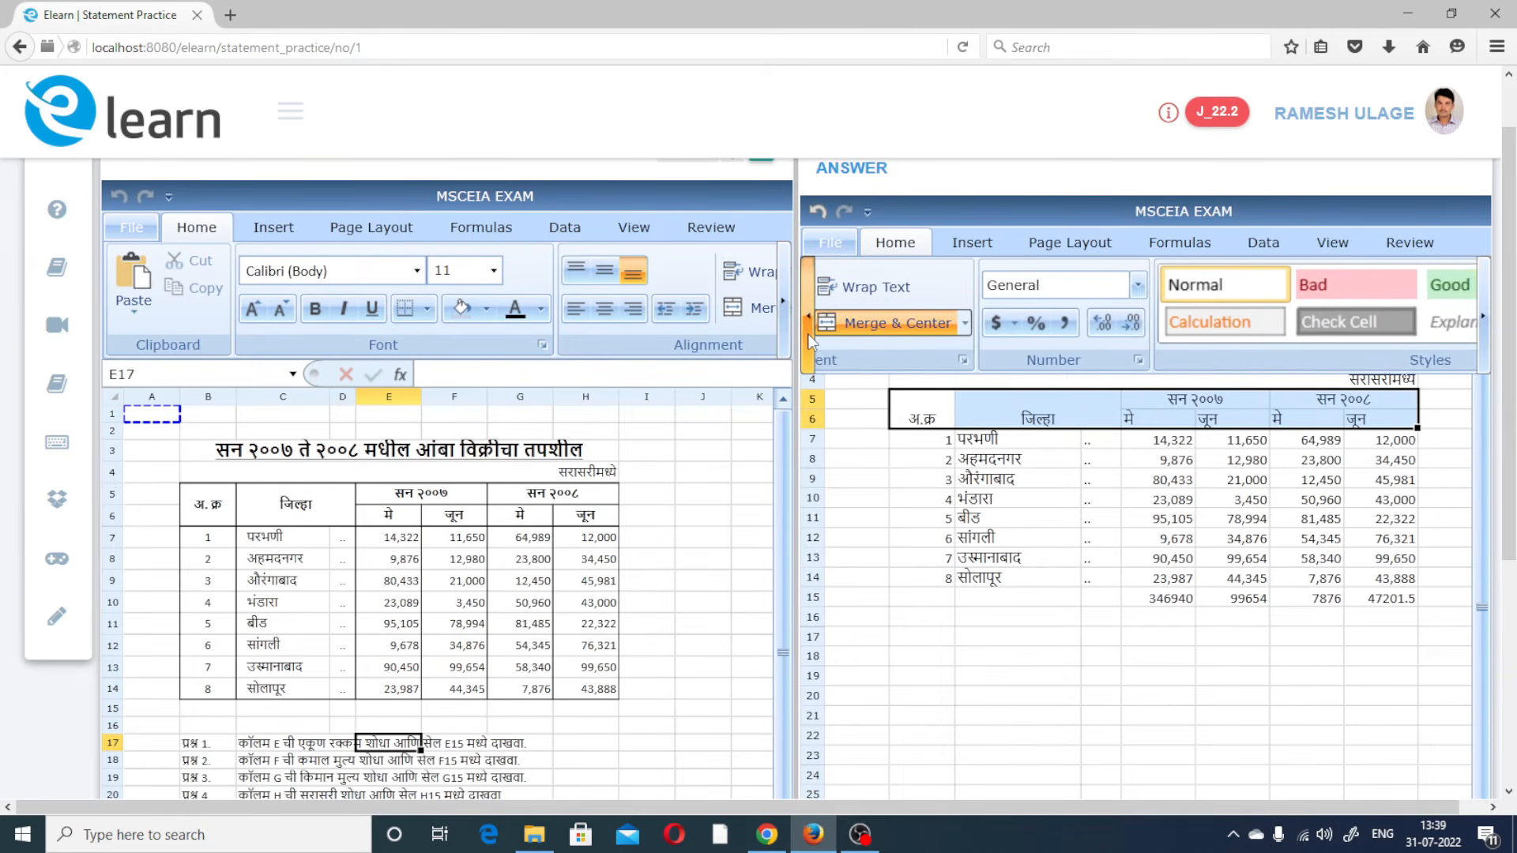
pyautogui.click(808, 333)
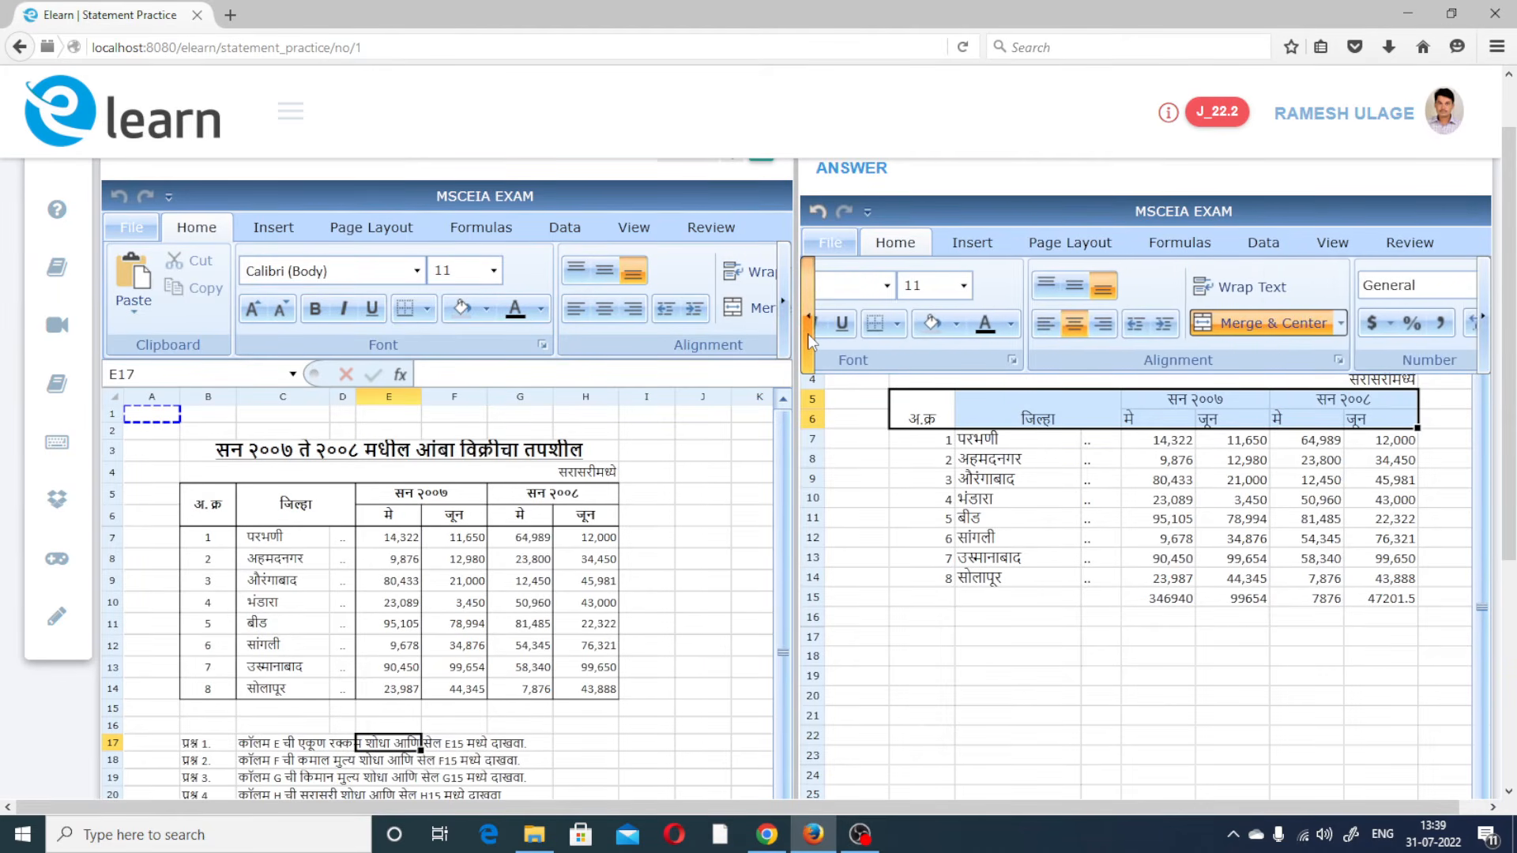
pyautogui.click(808, 340)
pyautogui.click(923, 326)
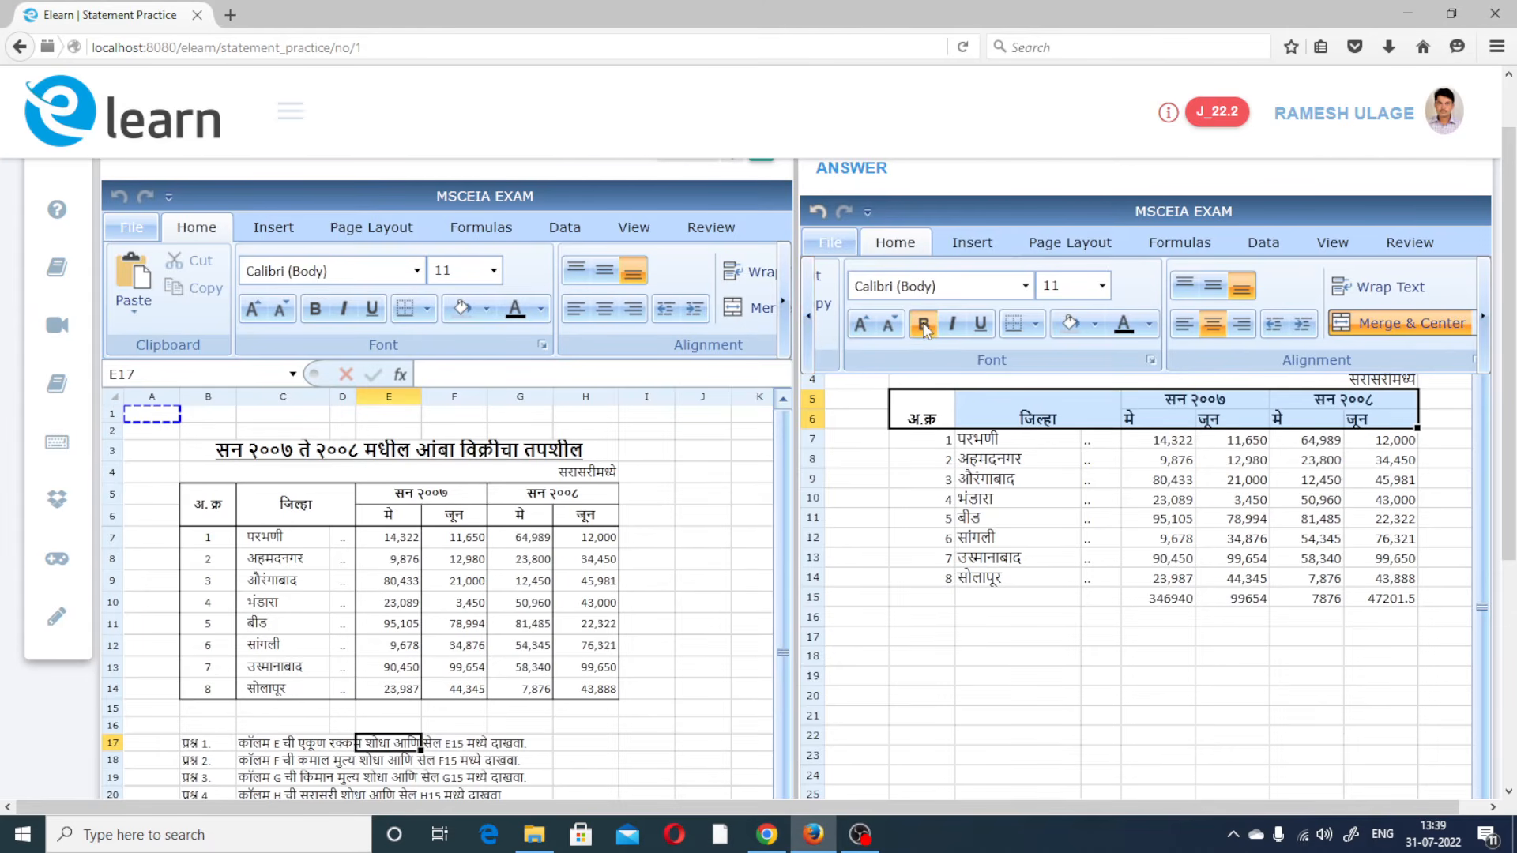
pyautogui.click(1215, 325)
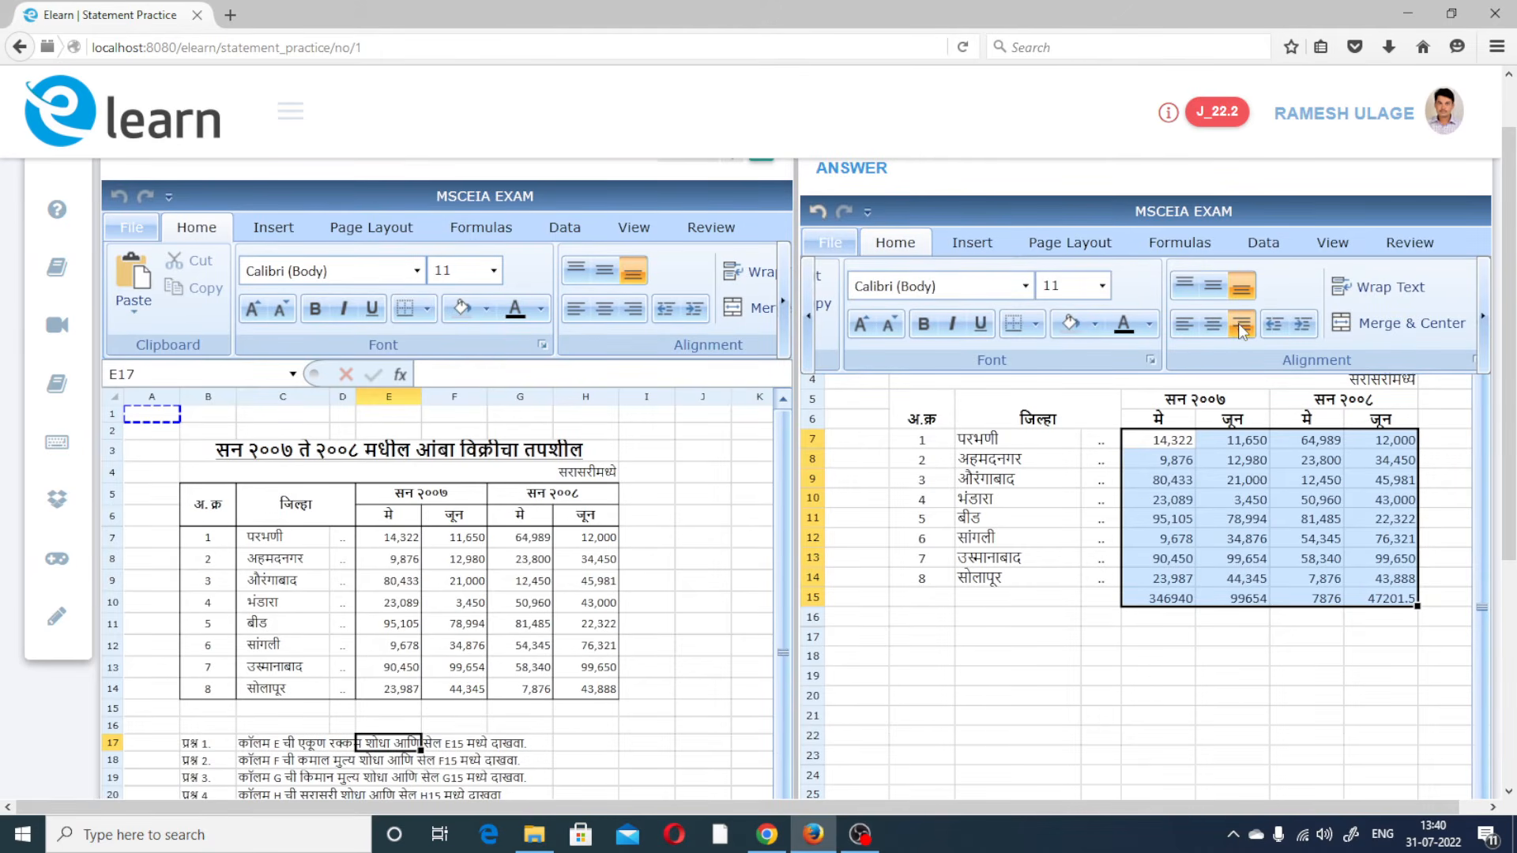
# Apply All Border to the heading cells B5:H6 of the answer sheet
pyautogui.scroll(1, 1514, 507)
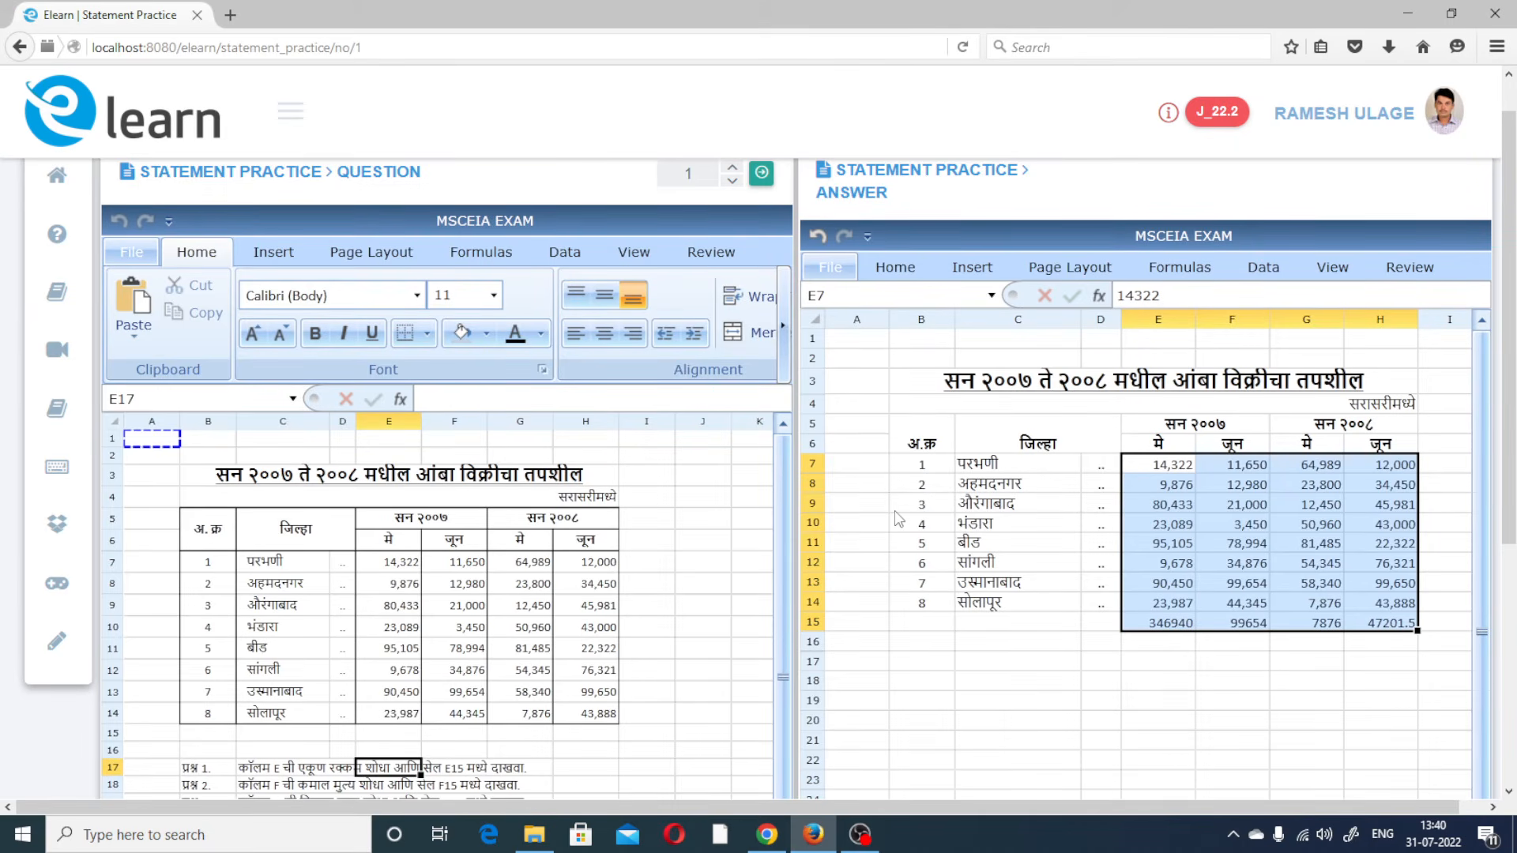
pyautogui.click(915, 439)
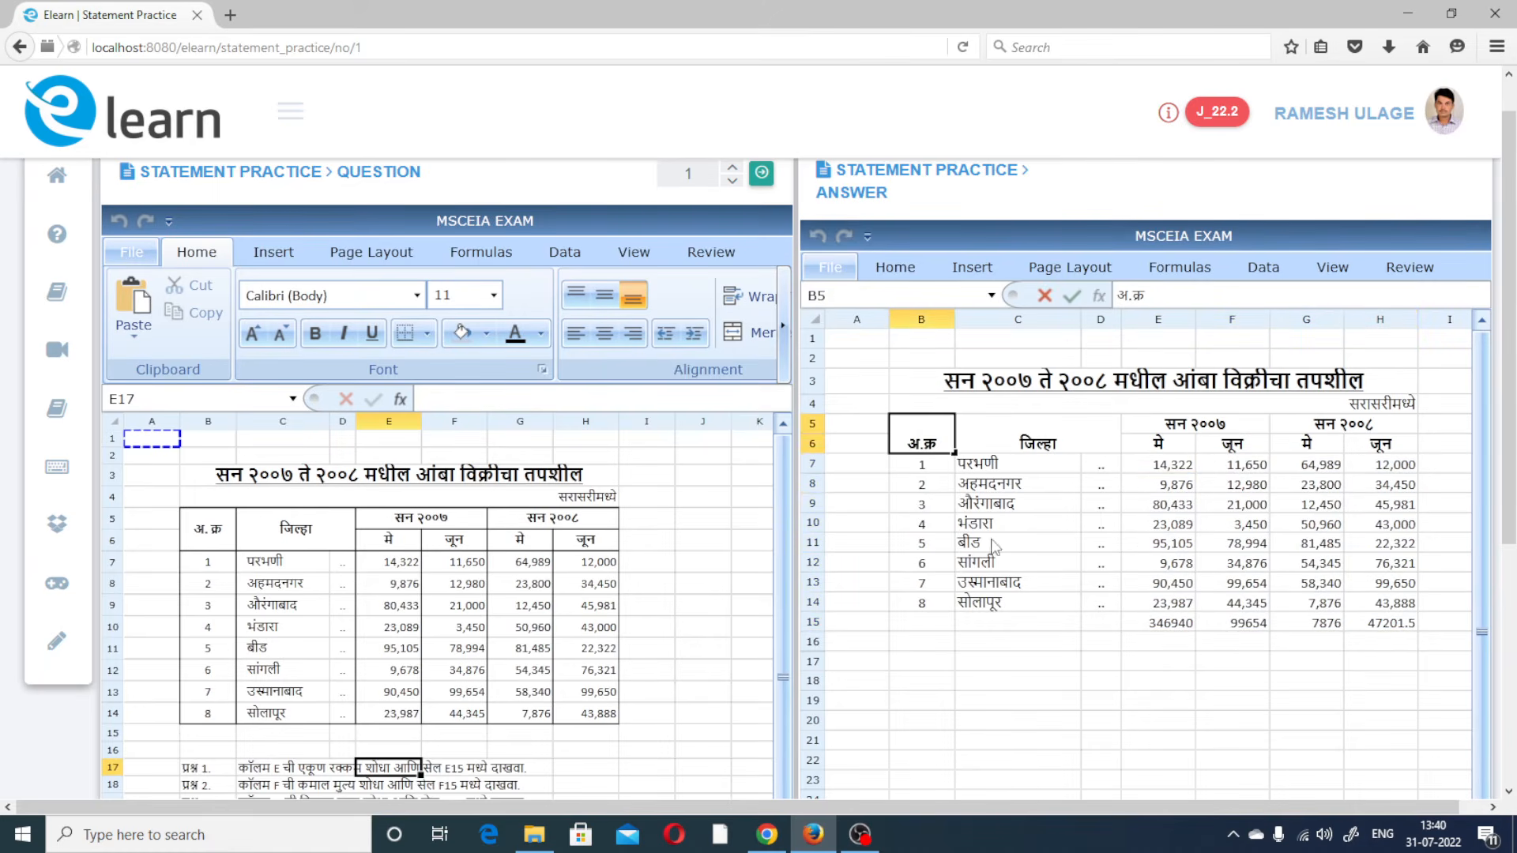
pyautogui.click(993, 547)
pyautogui.moveTo(917, 439); pyautogui.dragTo(1317, 455)
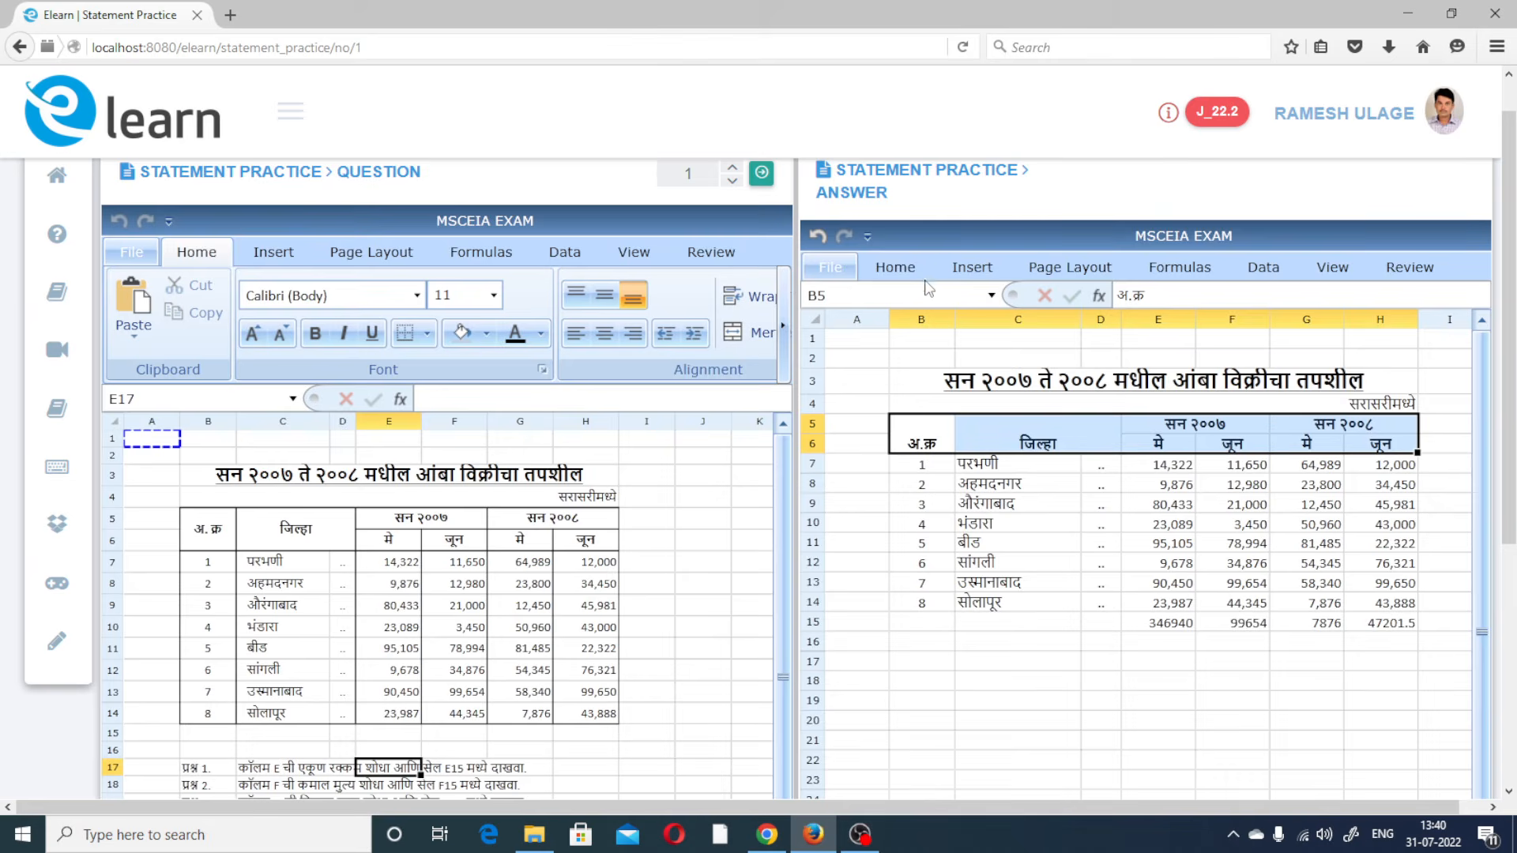
pyautogui.click(895, 271)
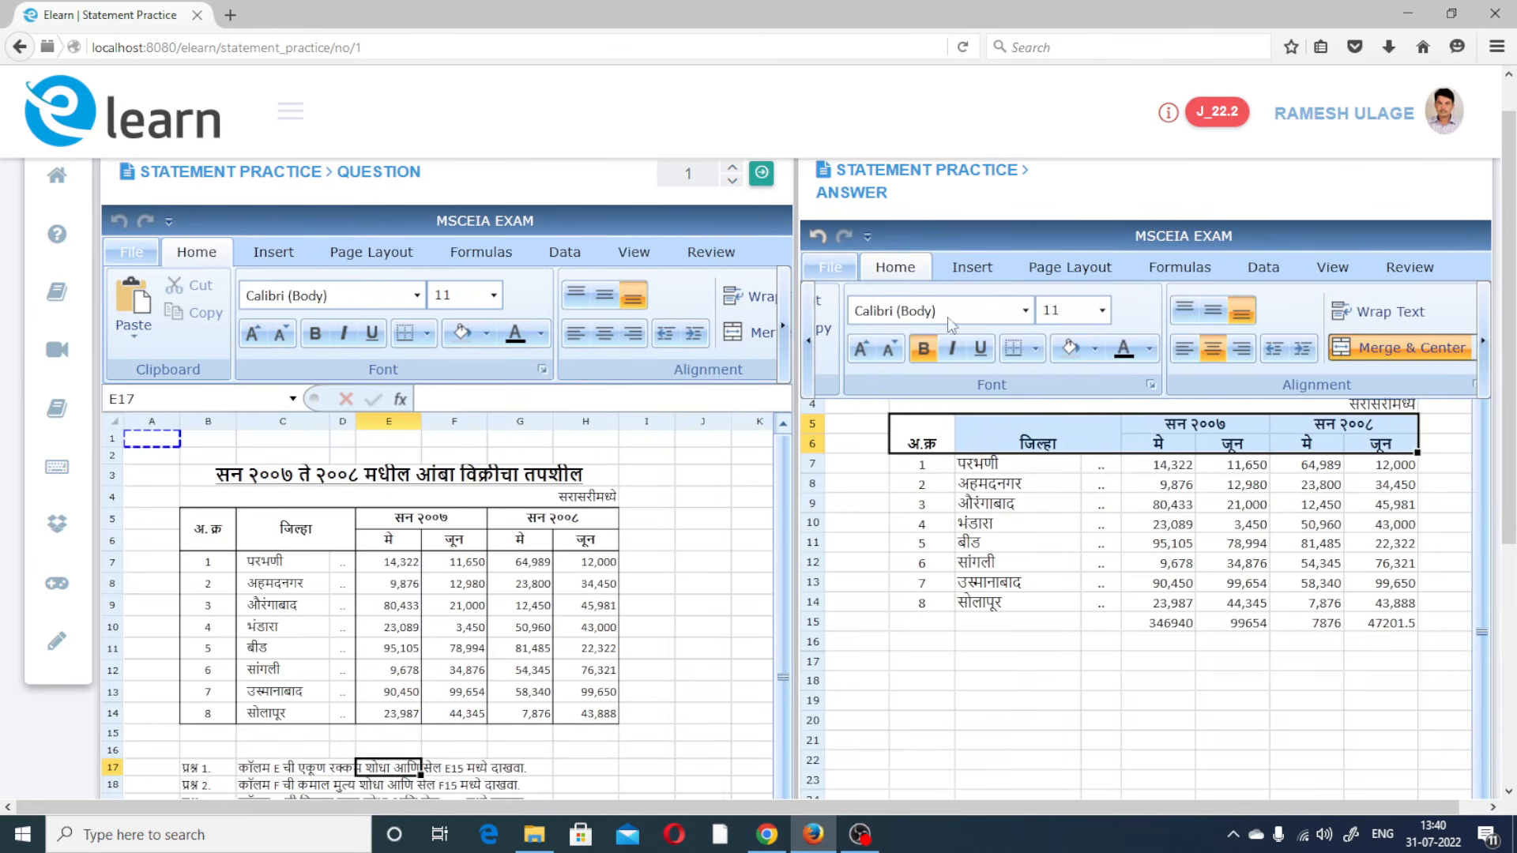
pyautogui.click(1037, 349)
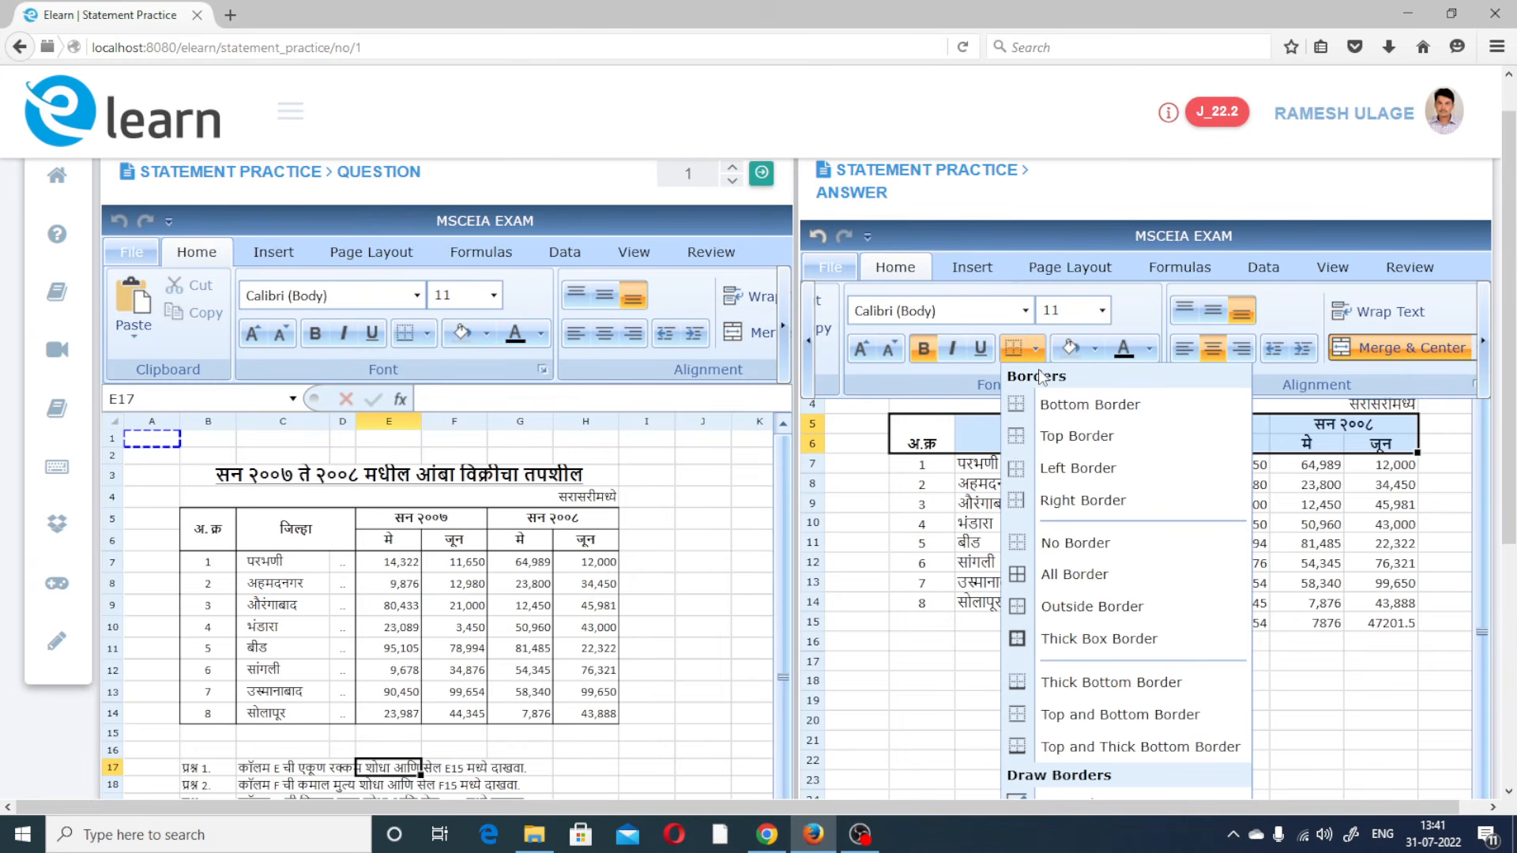
pyautogui.click(1058, 581)
pyautogui.click(1071, 622)
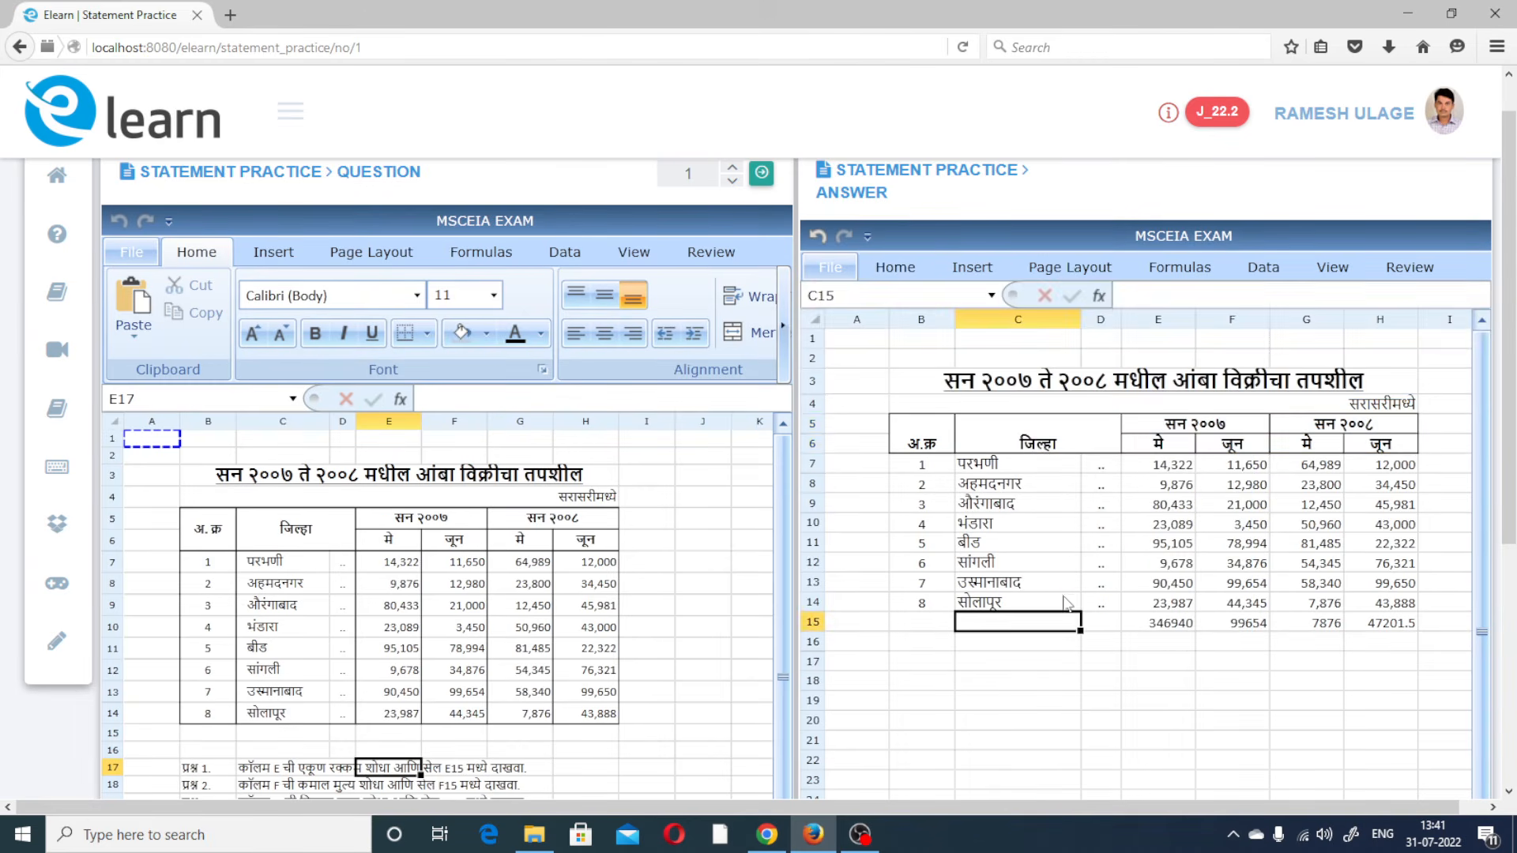
# Apply Outside Border around the data rows B7:H14 of the answer sheet
pyautogui.moveTo(919, 466); pyautogui.dragTo(1379, 607)
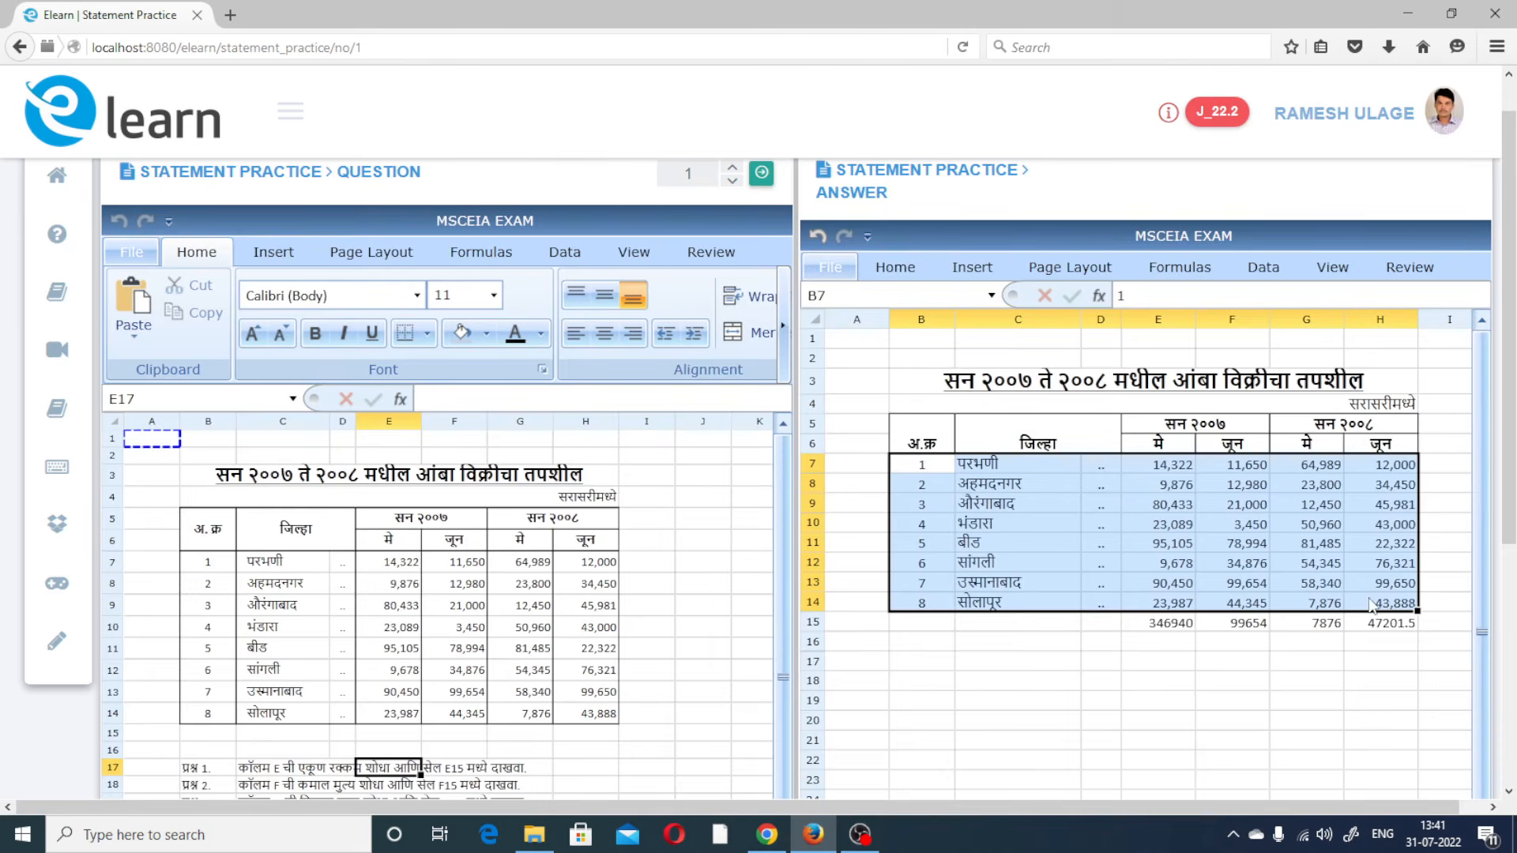
pyautogui.click(896, 268)
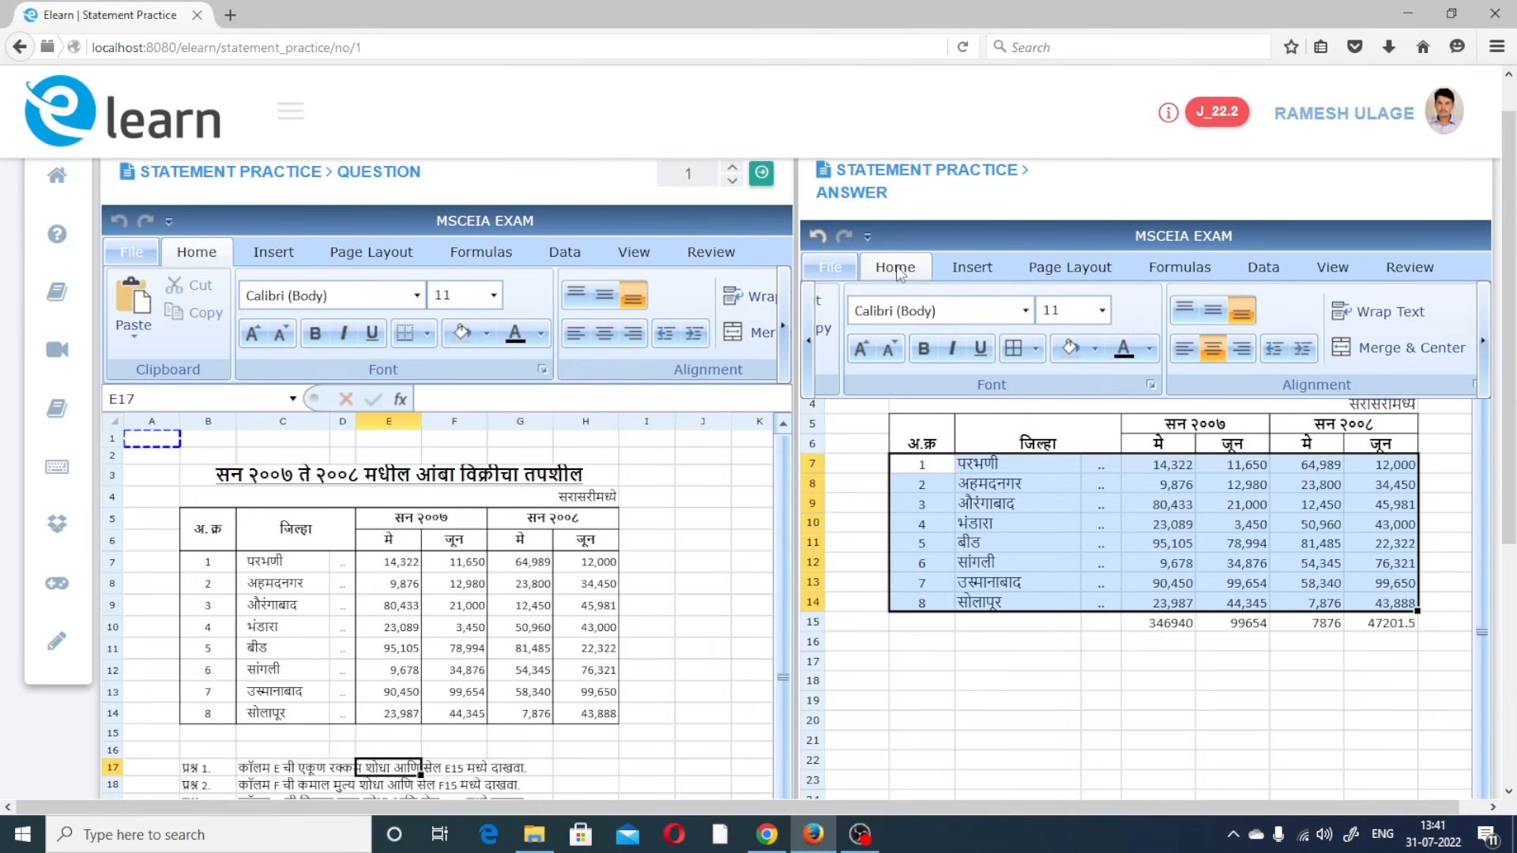
pyautogui.click(1035, 350)
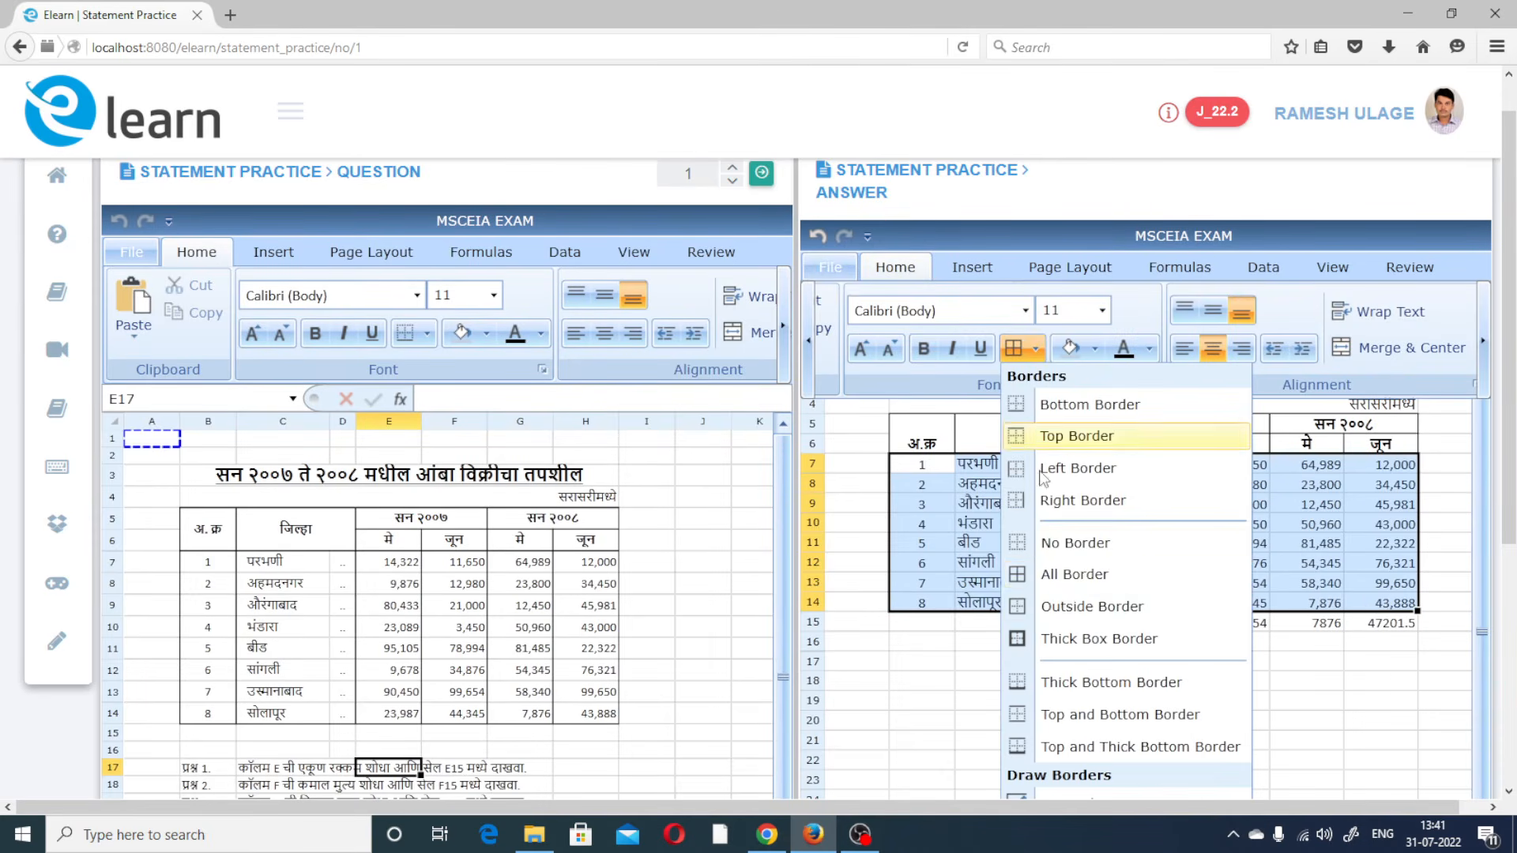
pyautogui.click(1069, 607)
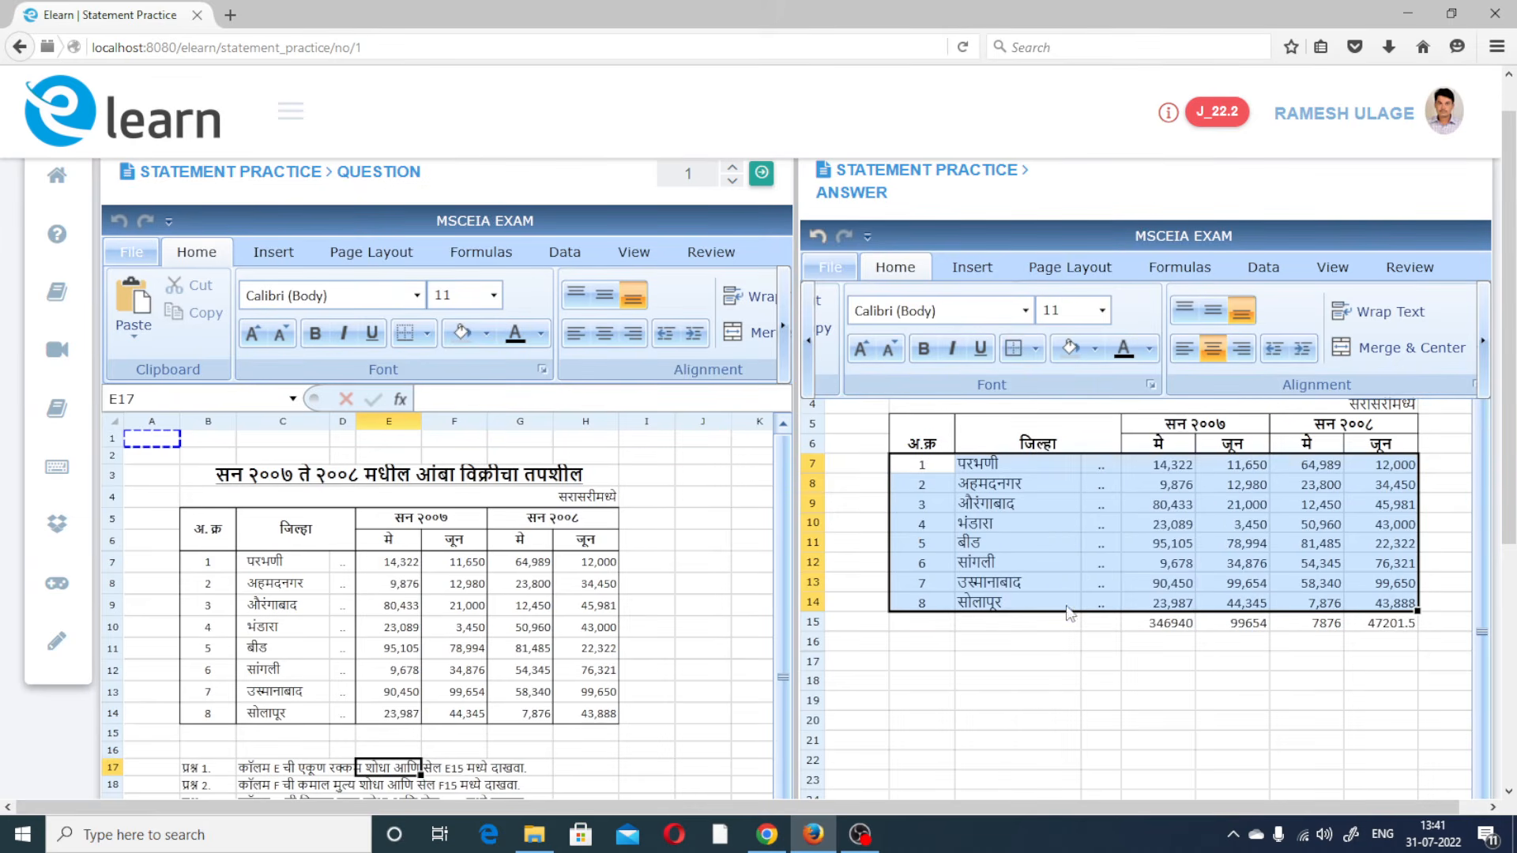
pyautogui.click(1028, 681)
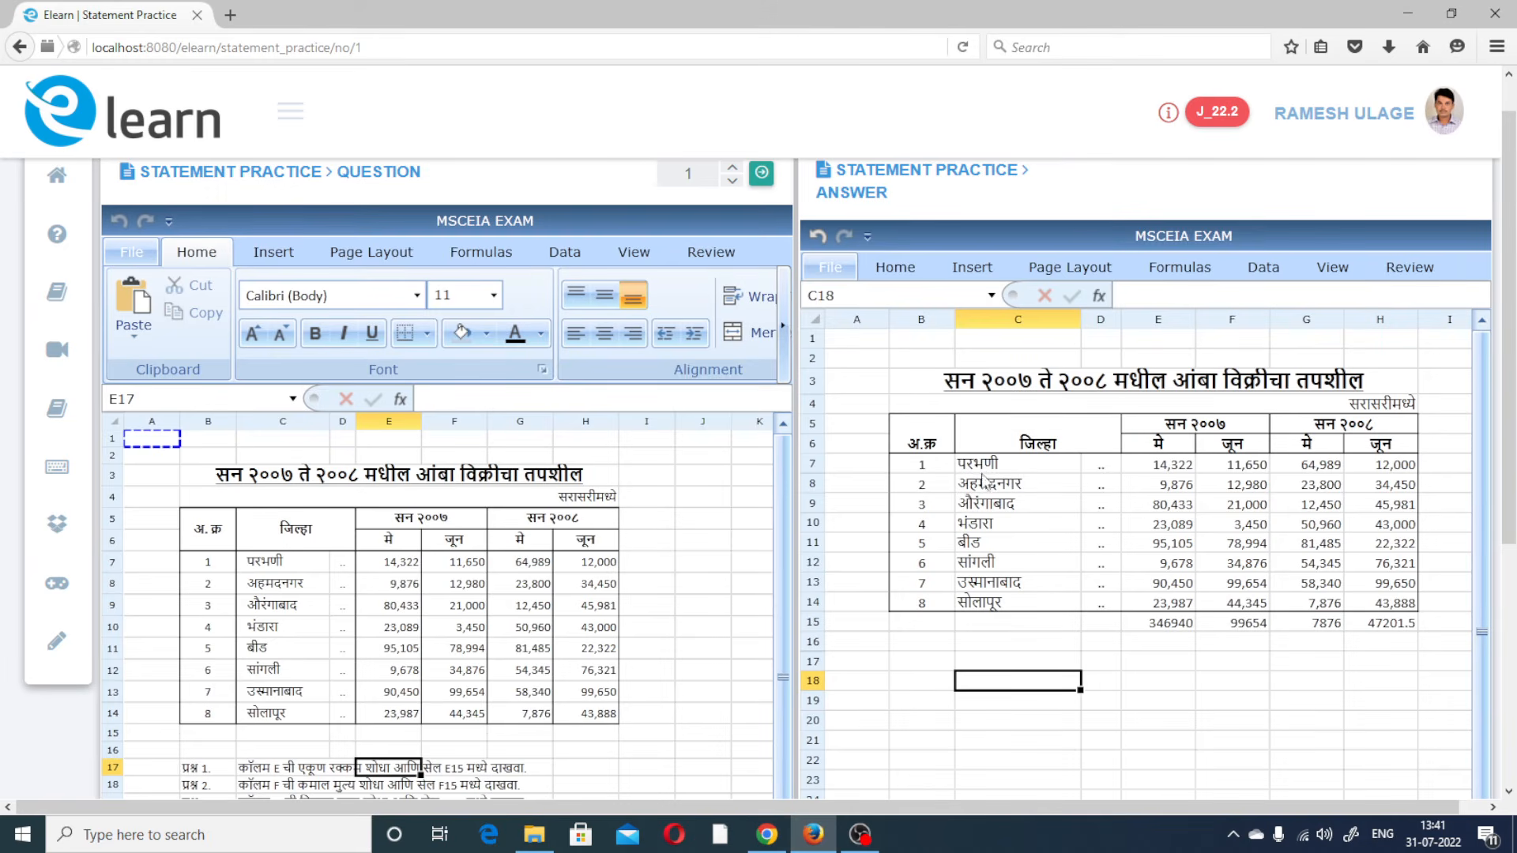
# Apply Outside Border around the district name and dots columns, C7:D14, of the answer sheet
pyautogui.moveTo(973, 469); pyautogui.dragTo(1095, 602)
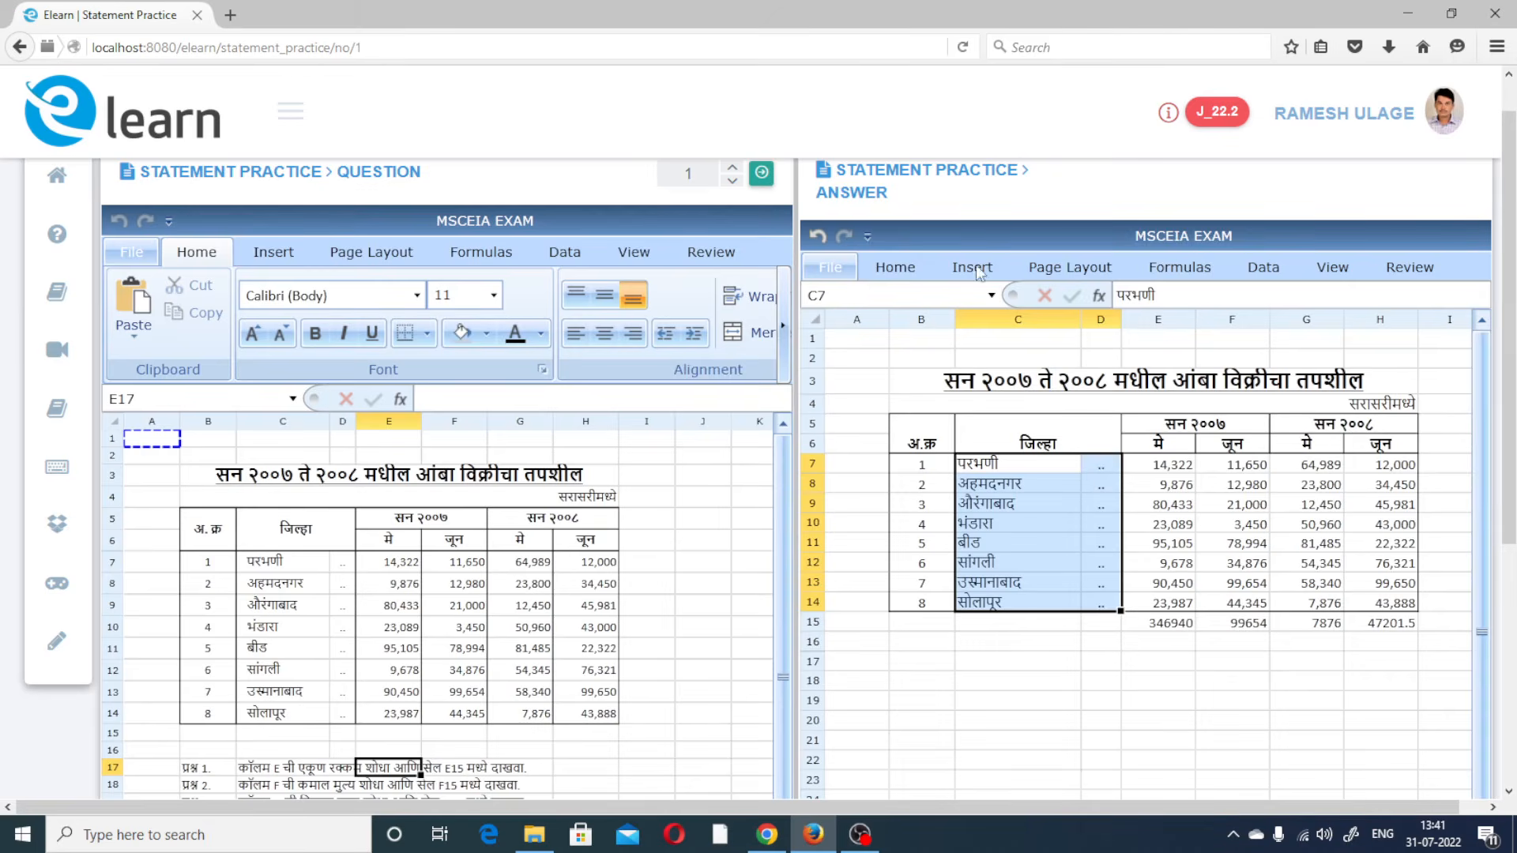
pyautogui.click(893, 280)
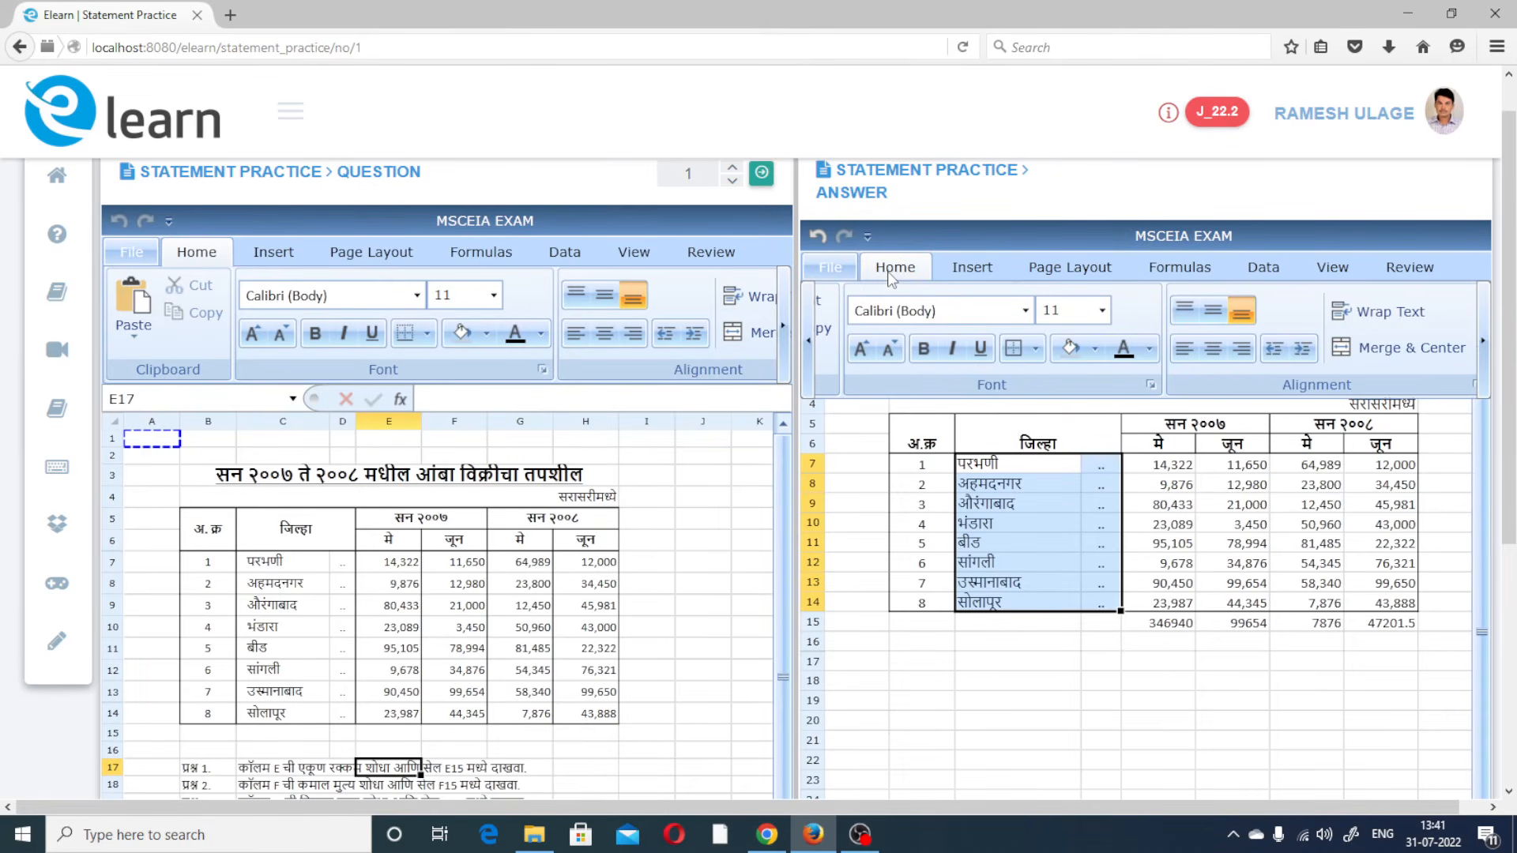
pyautogui.click(1036, 353)
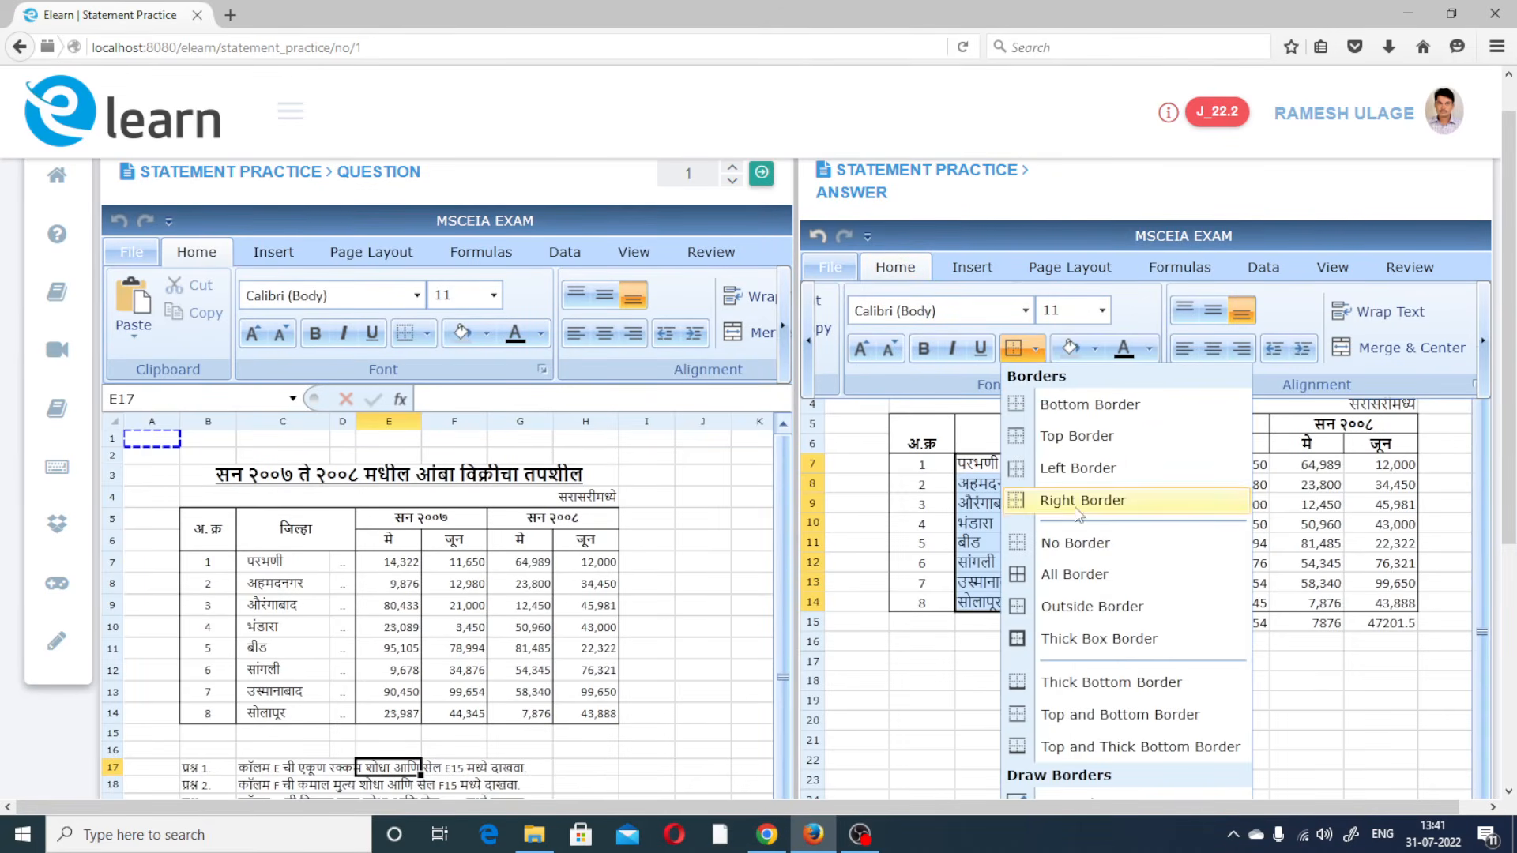
pyautogui.click(1069, 610)
pyautogui.click(1079, 664)
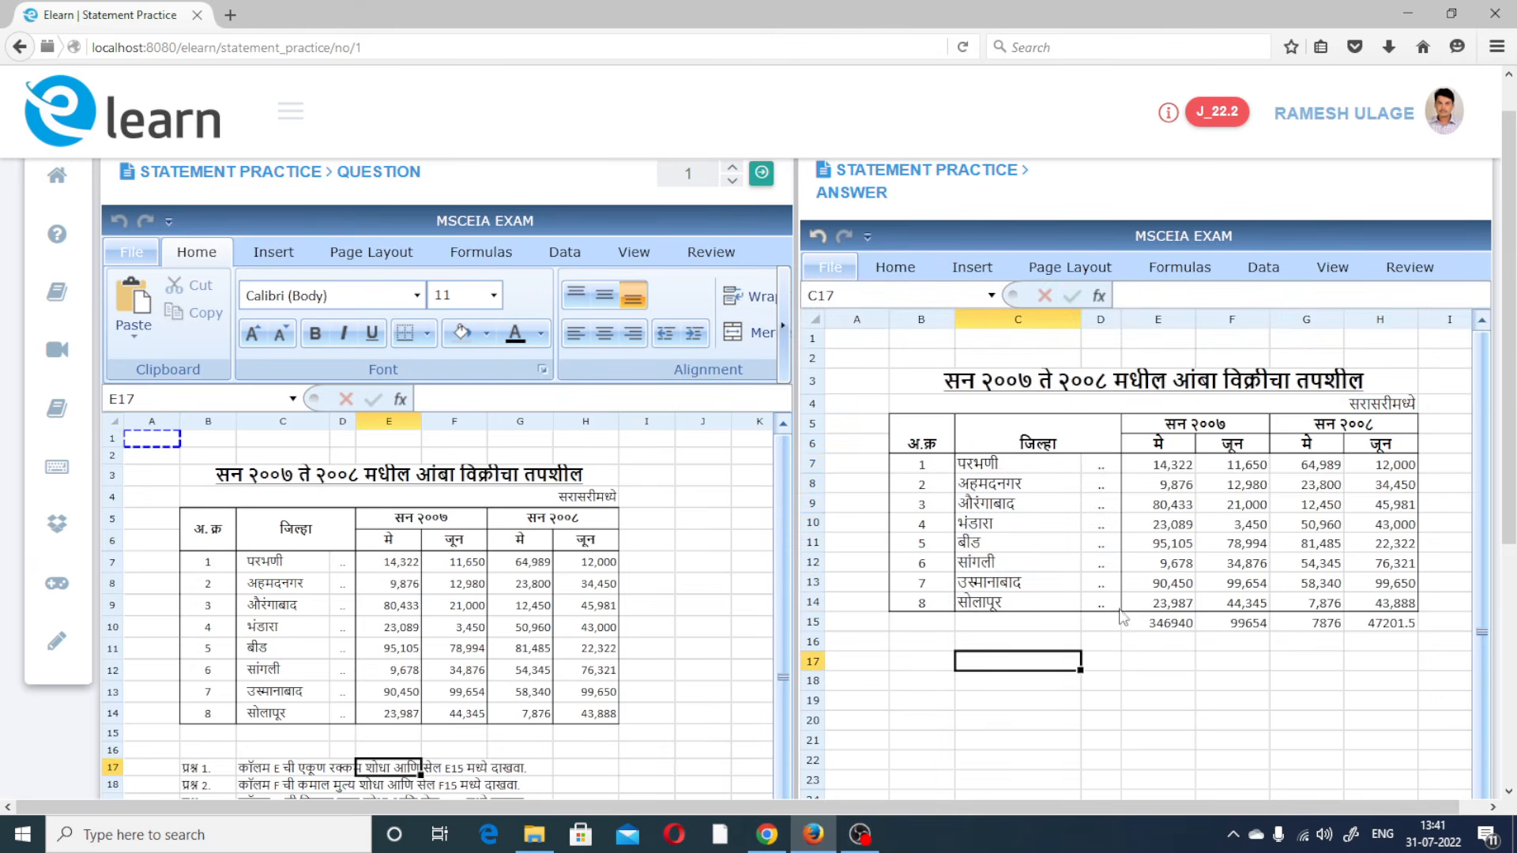
pyautogui.moveTo(945, 433); pyautogui.dragTo(1318, 440)
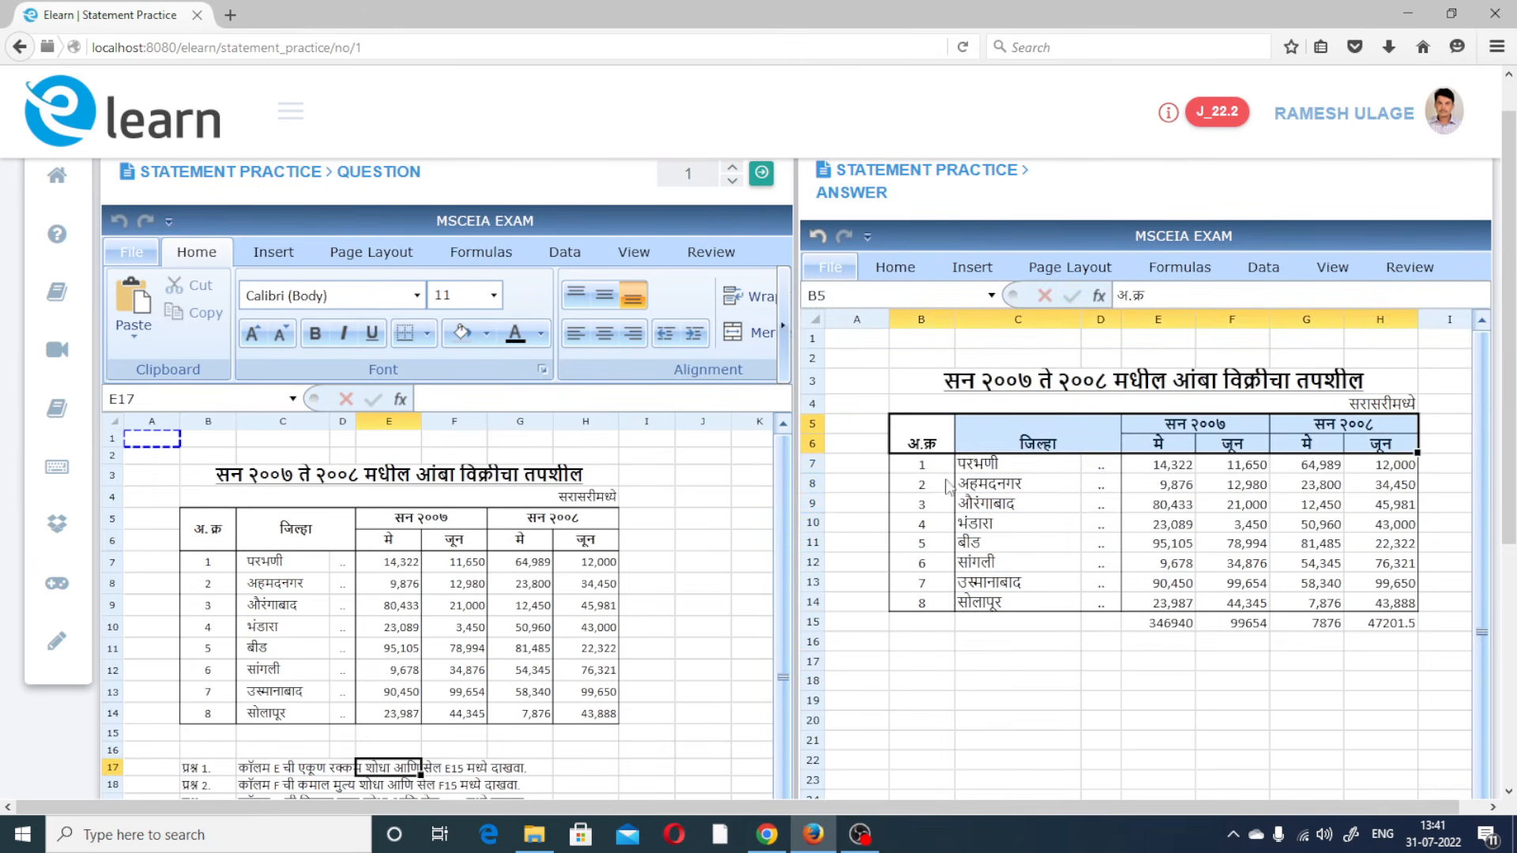
pyautogui.moveTo(921, 470); pyautogui.dragTo(1398, 609)
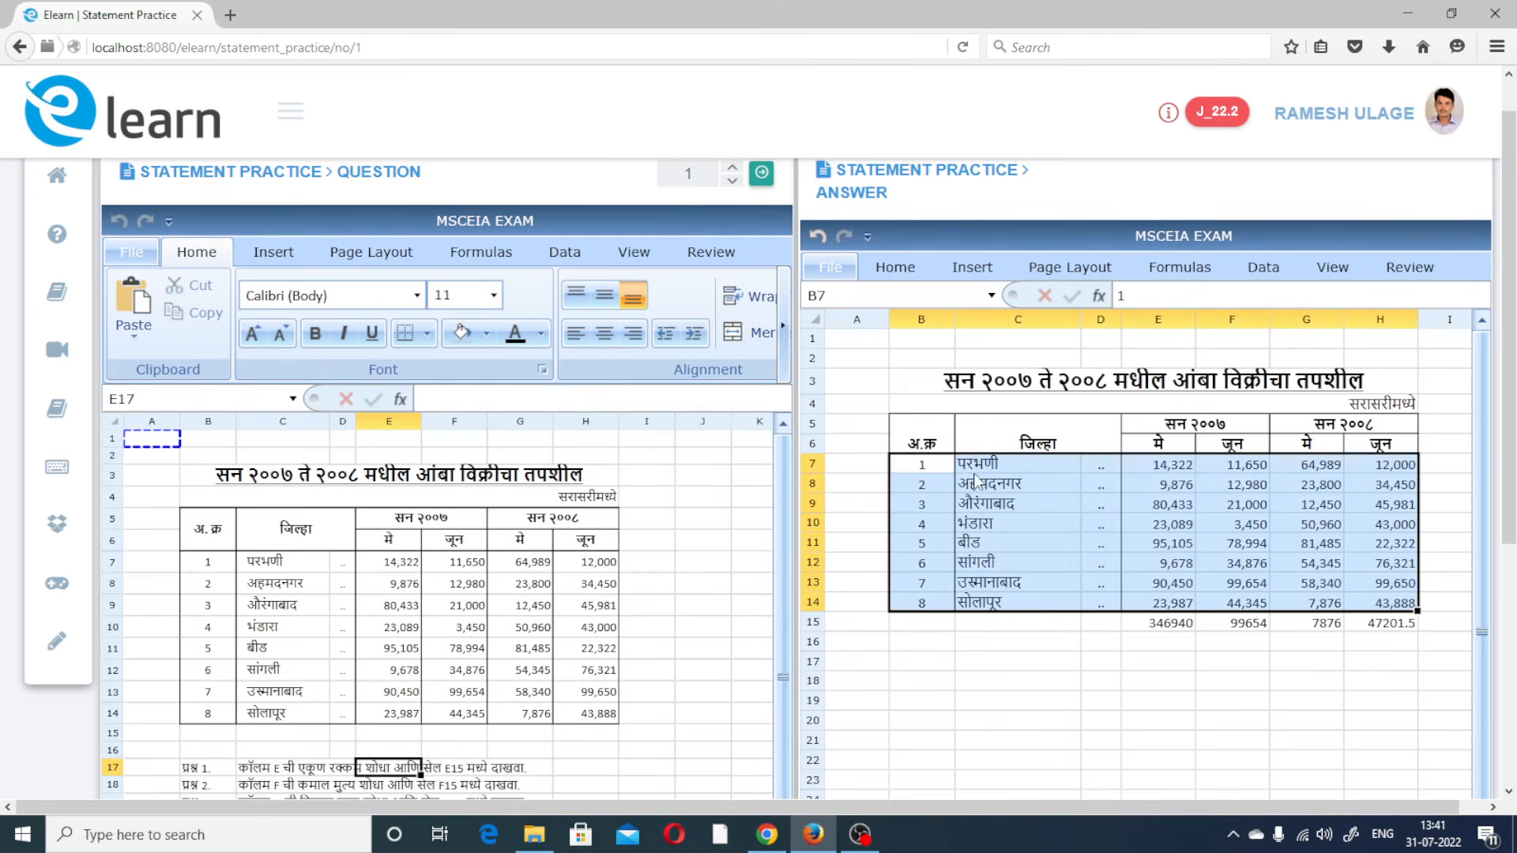
pyautogui.moveTo(982, 471); pyautogui.dragTo(1092, 609)
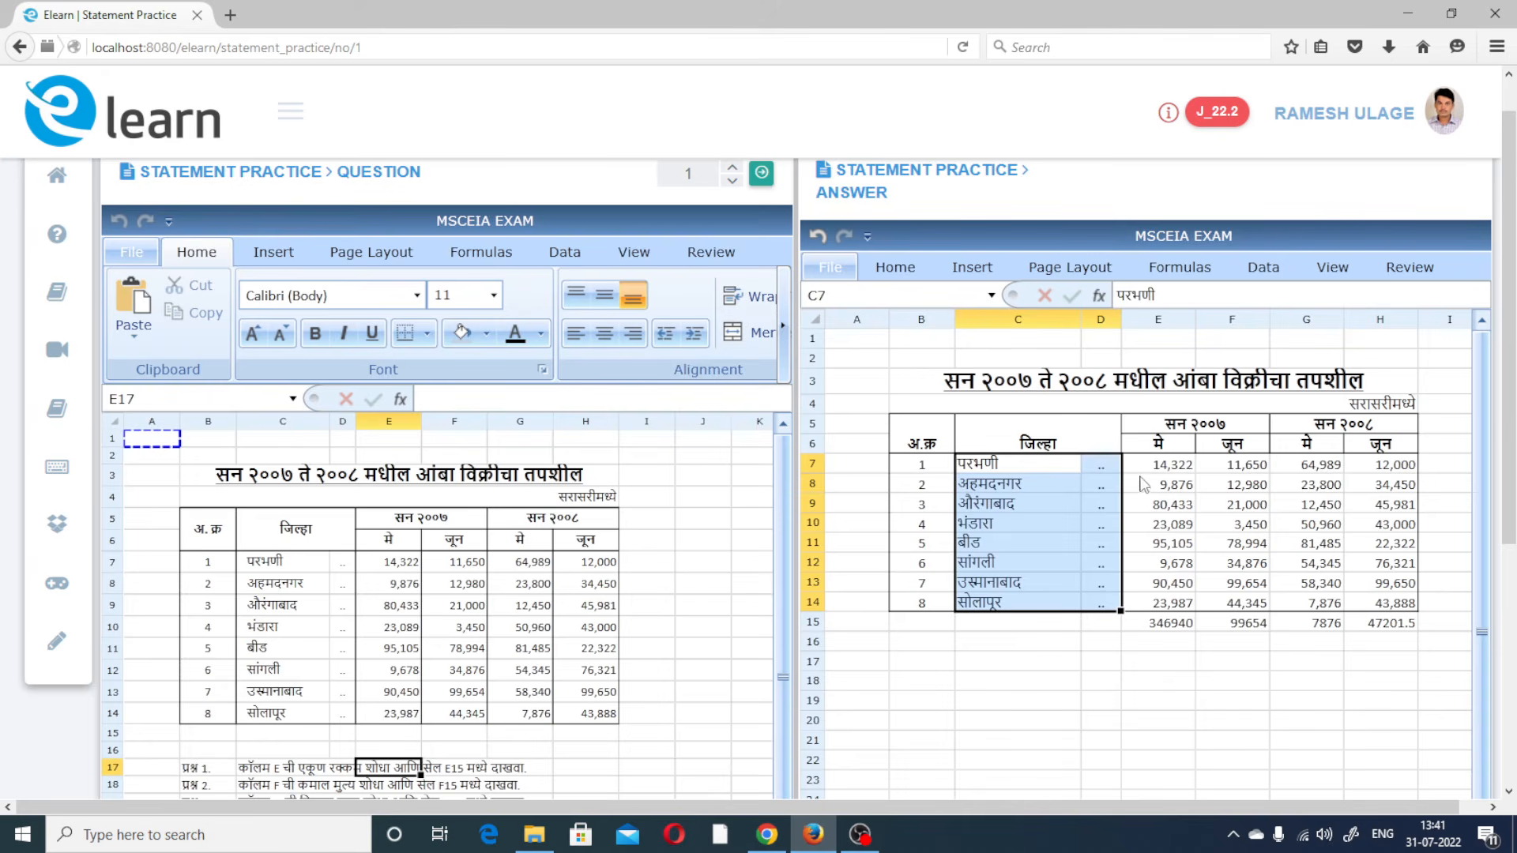
# Add inside vertical borders between the number columns in E7:H14 of the answer sheet using More Borders
pyautogui.moveTo(1141, 472); pyautogui.dragTo(1375, 602)
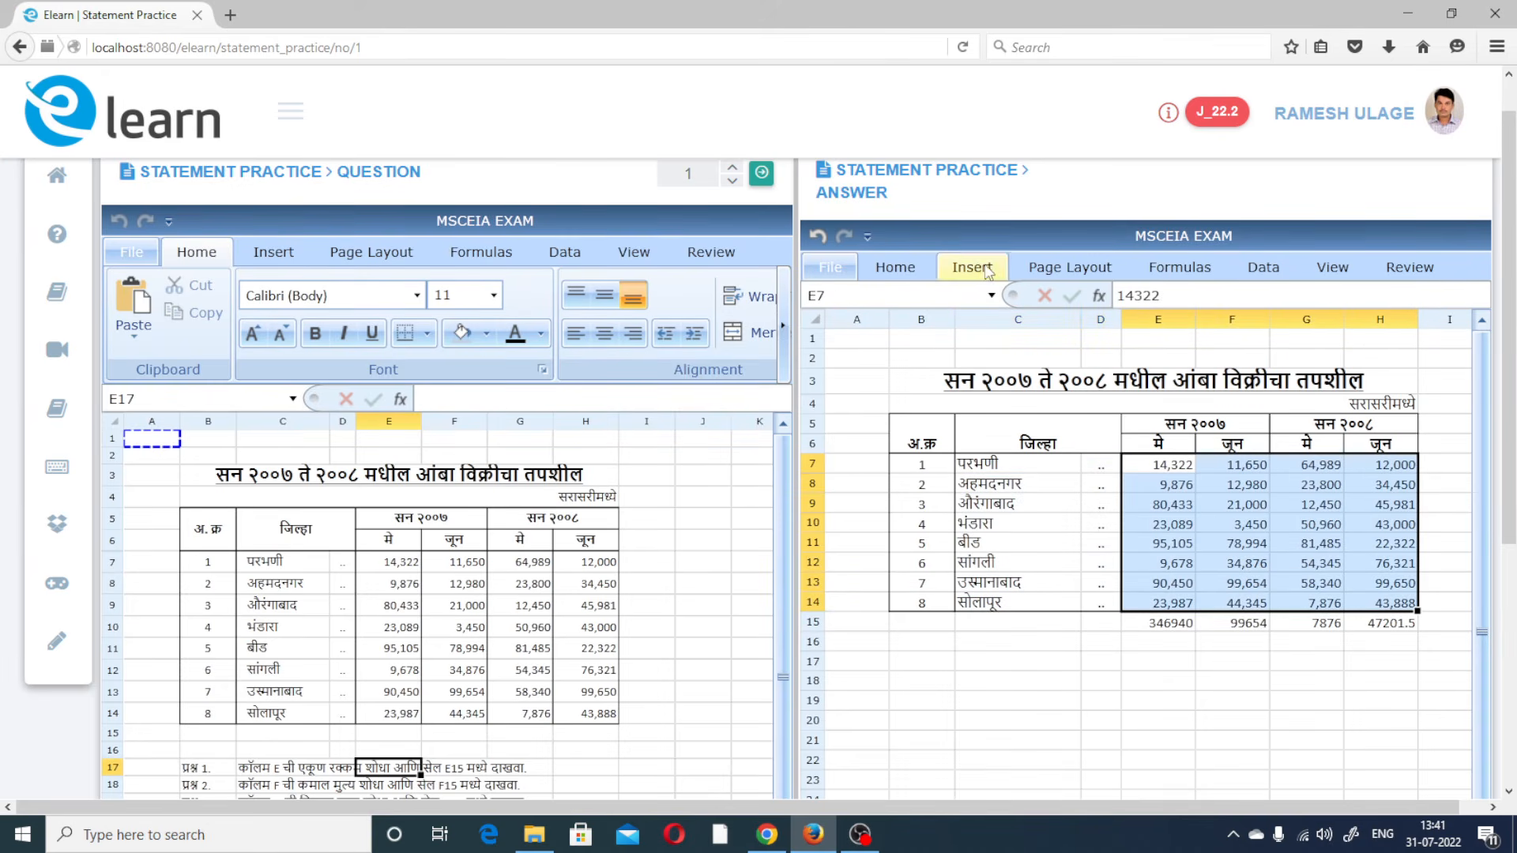
pyautogui.click(907, 269)
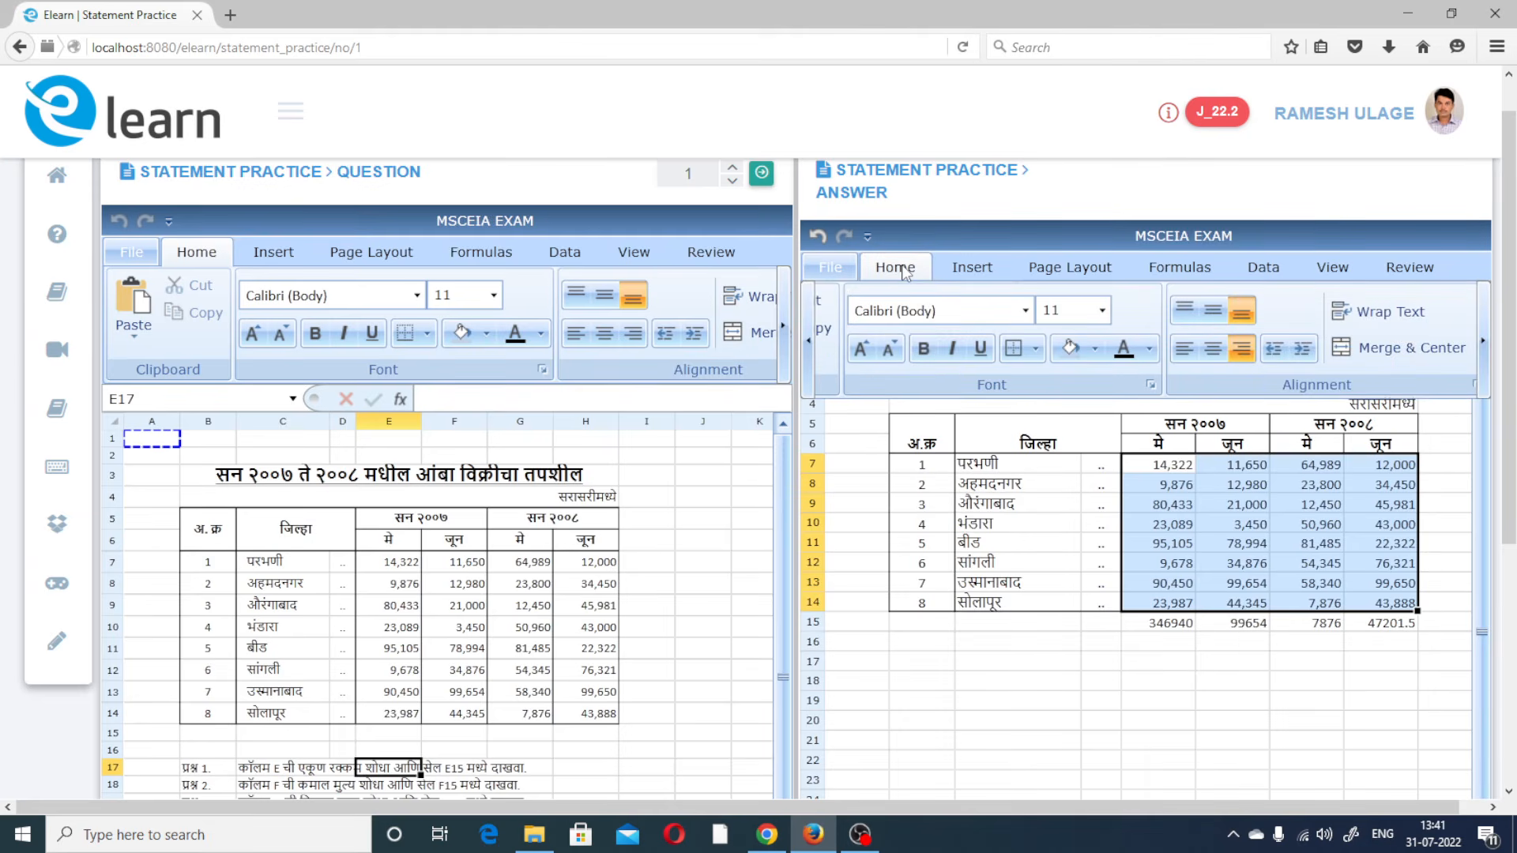
pyautogui.click(1035, 348)
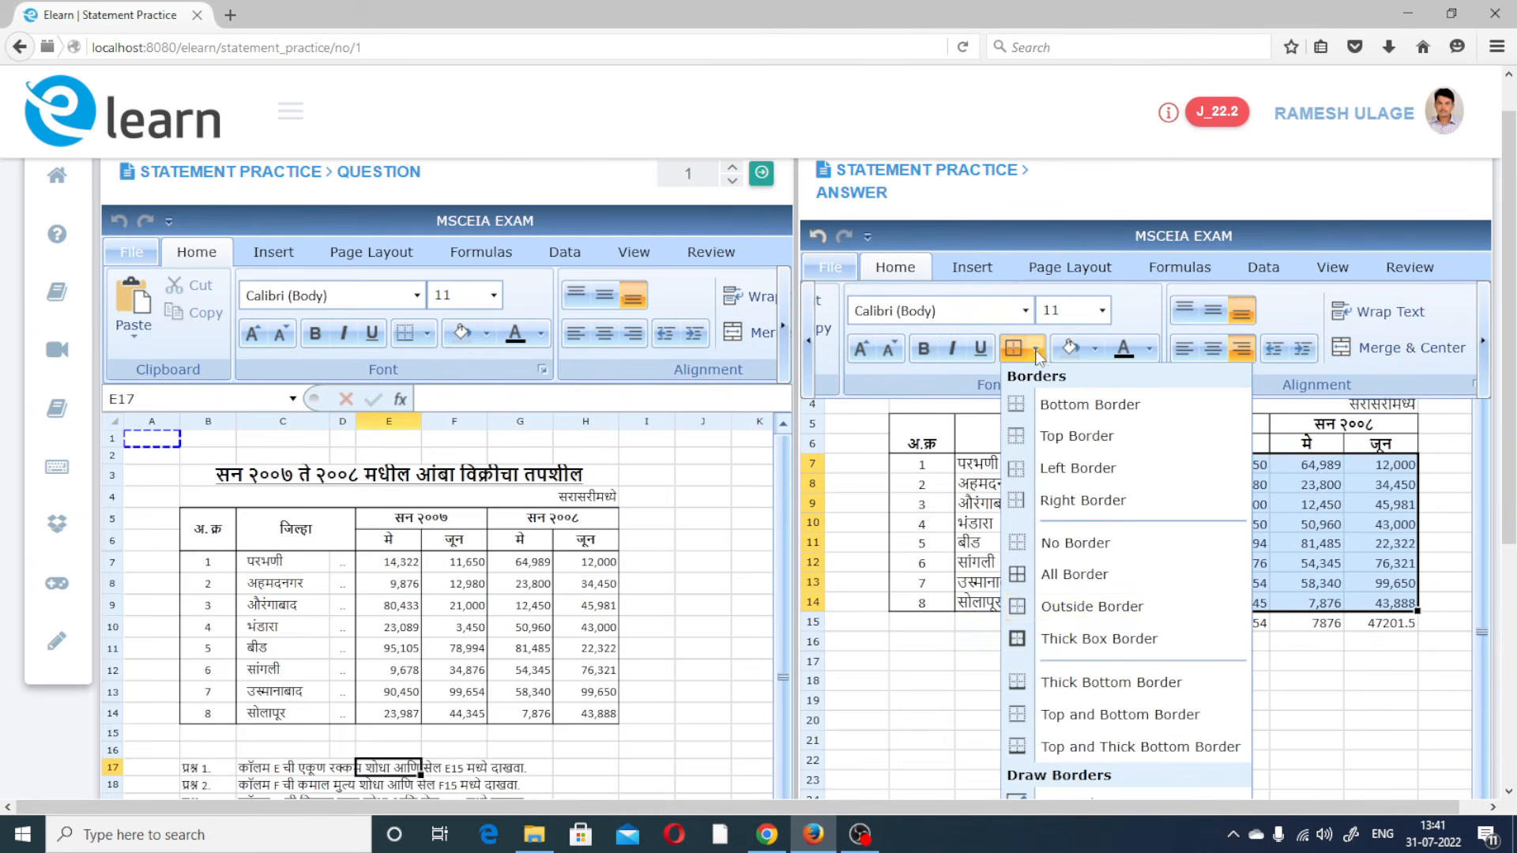
pyautogui.scroll(-3, 1099, 790)
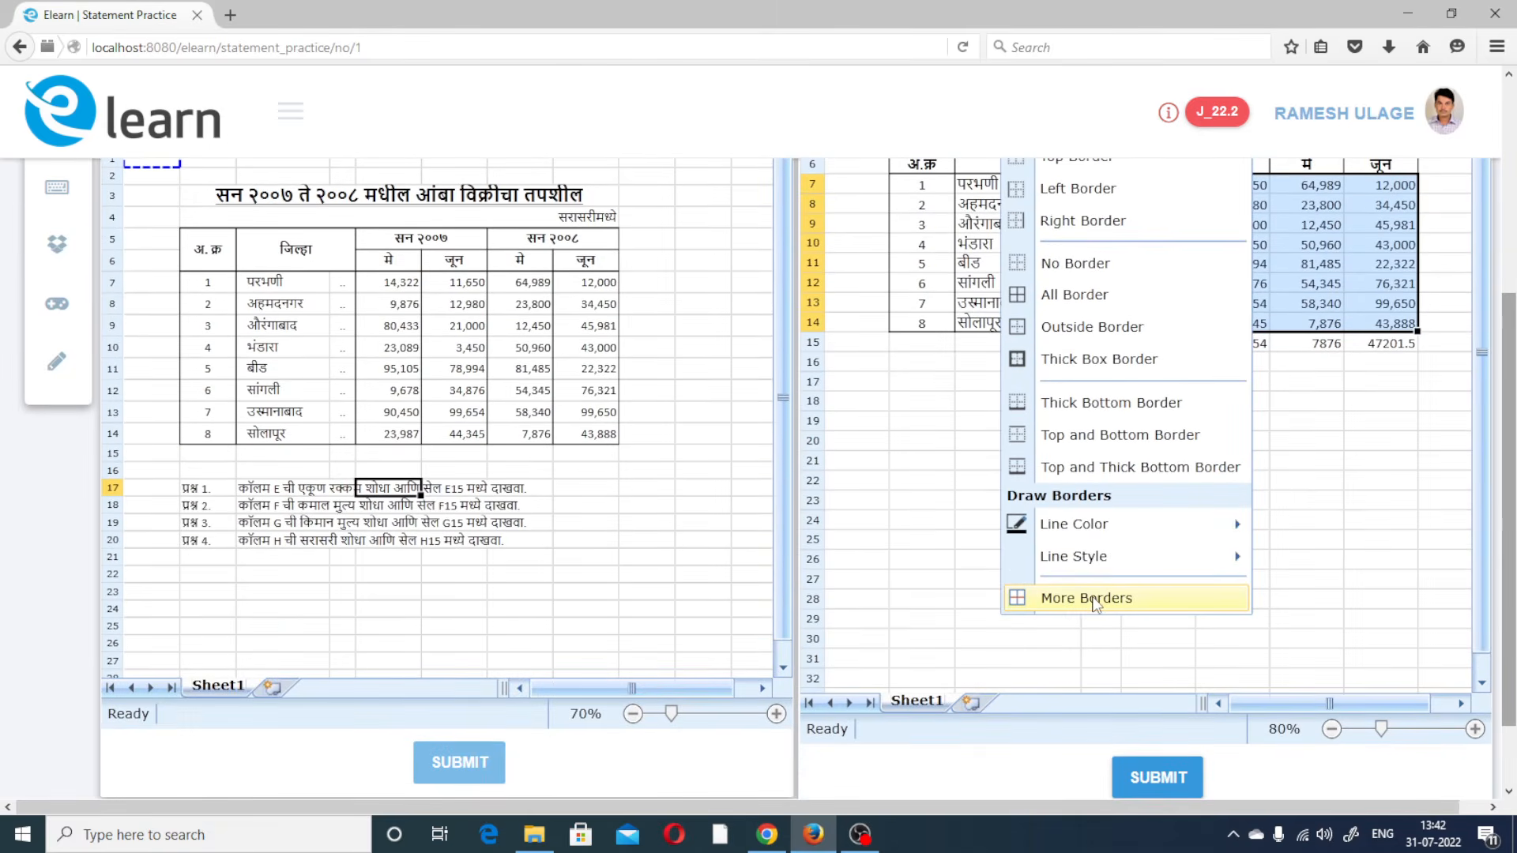
pyautogui.click(1094, 602)
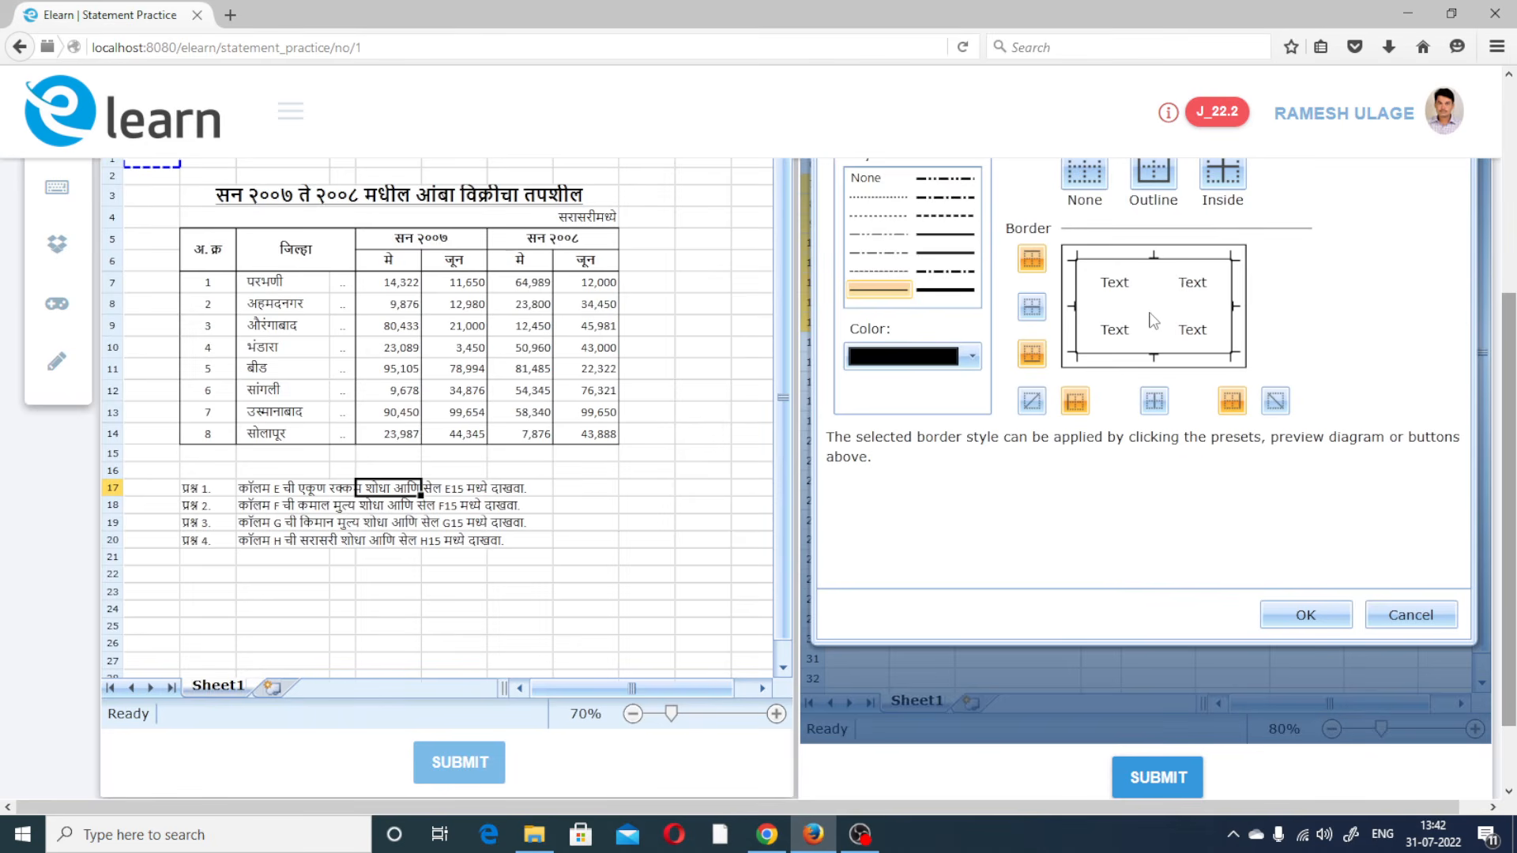
pyautogui.click(1155, 307)
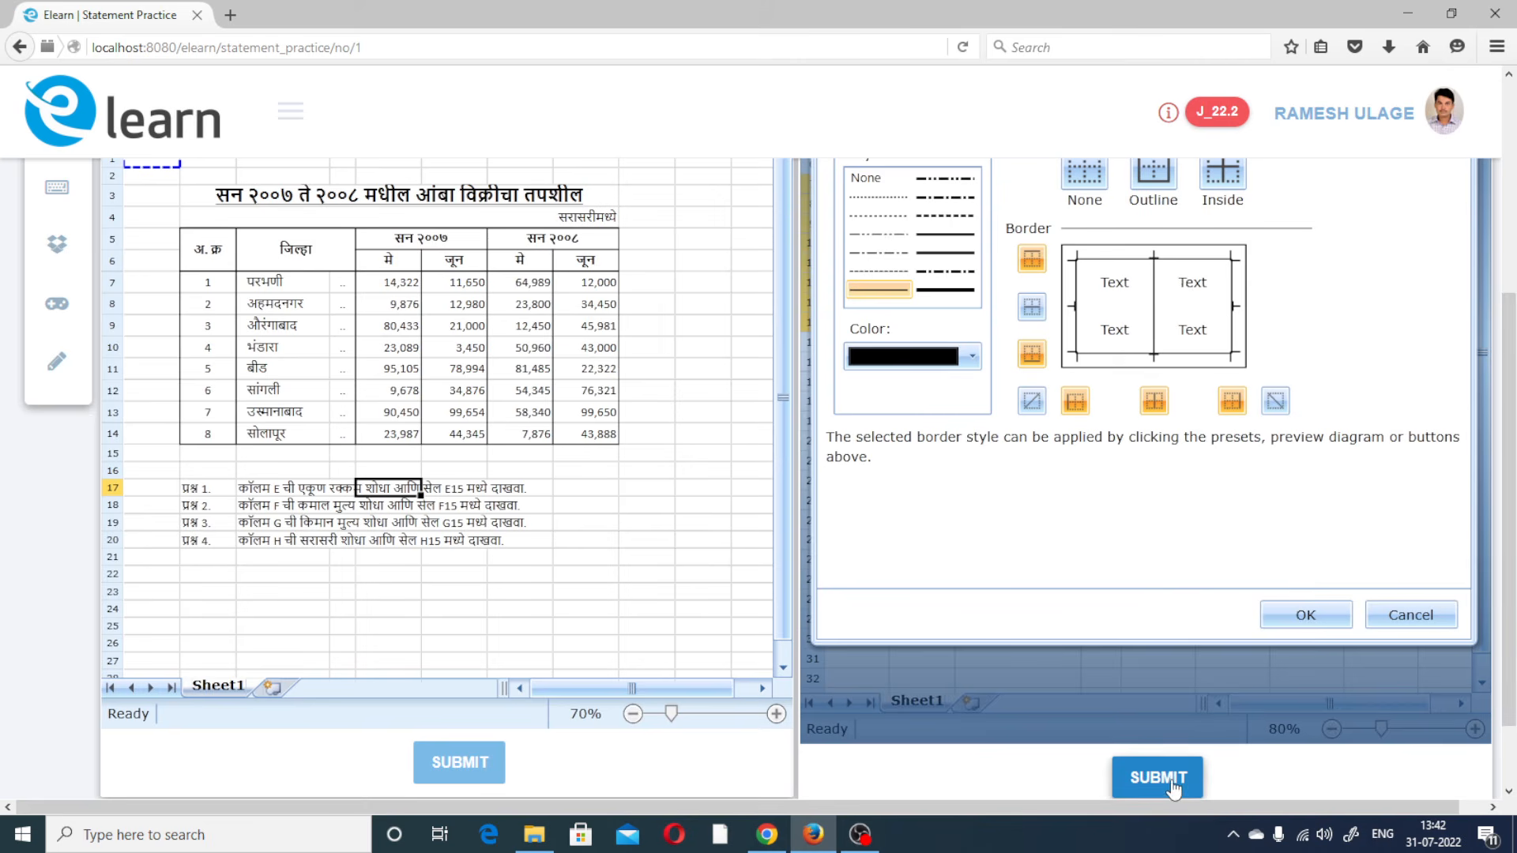
pyautogui.click(1312, 616)
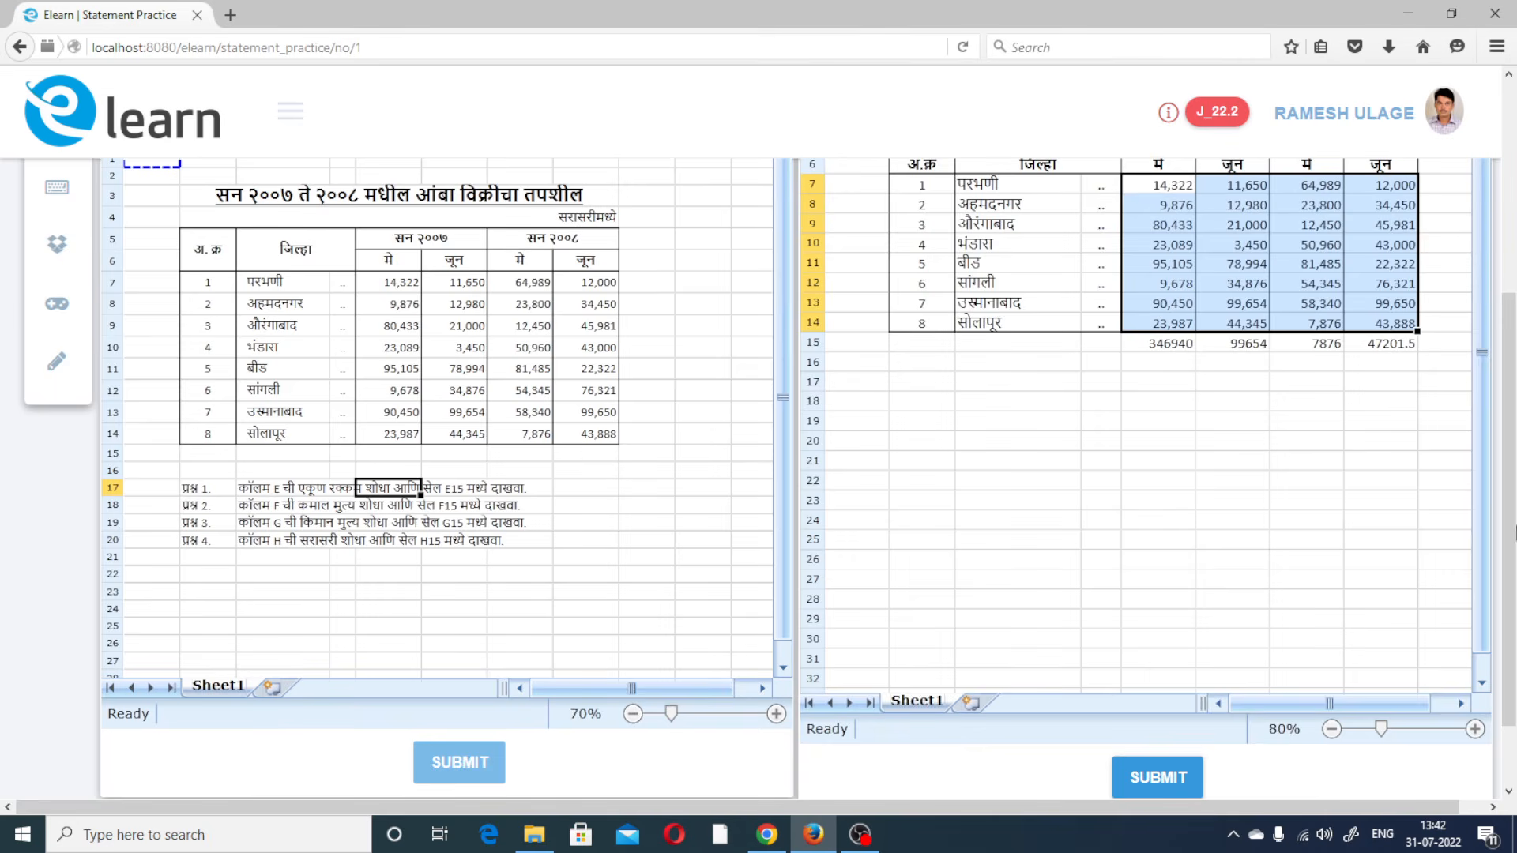
pyautogui.scroll(3, 1512, 536)
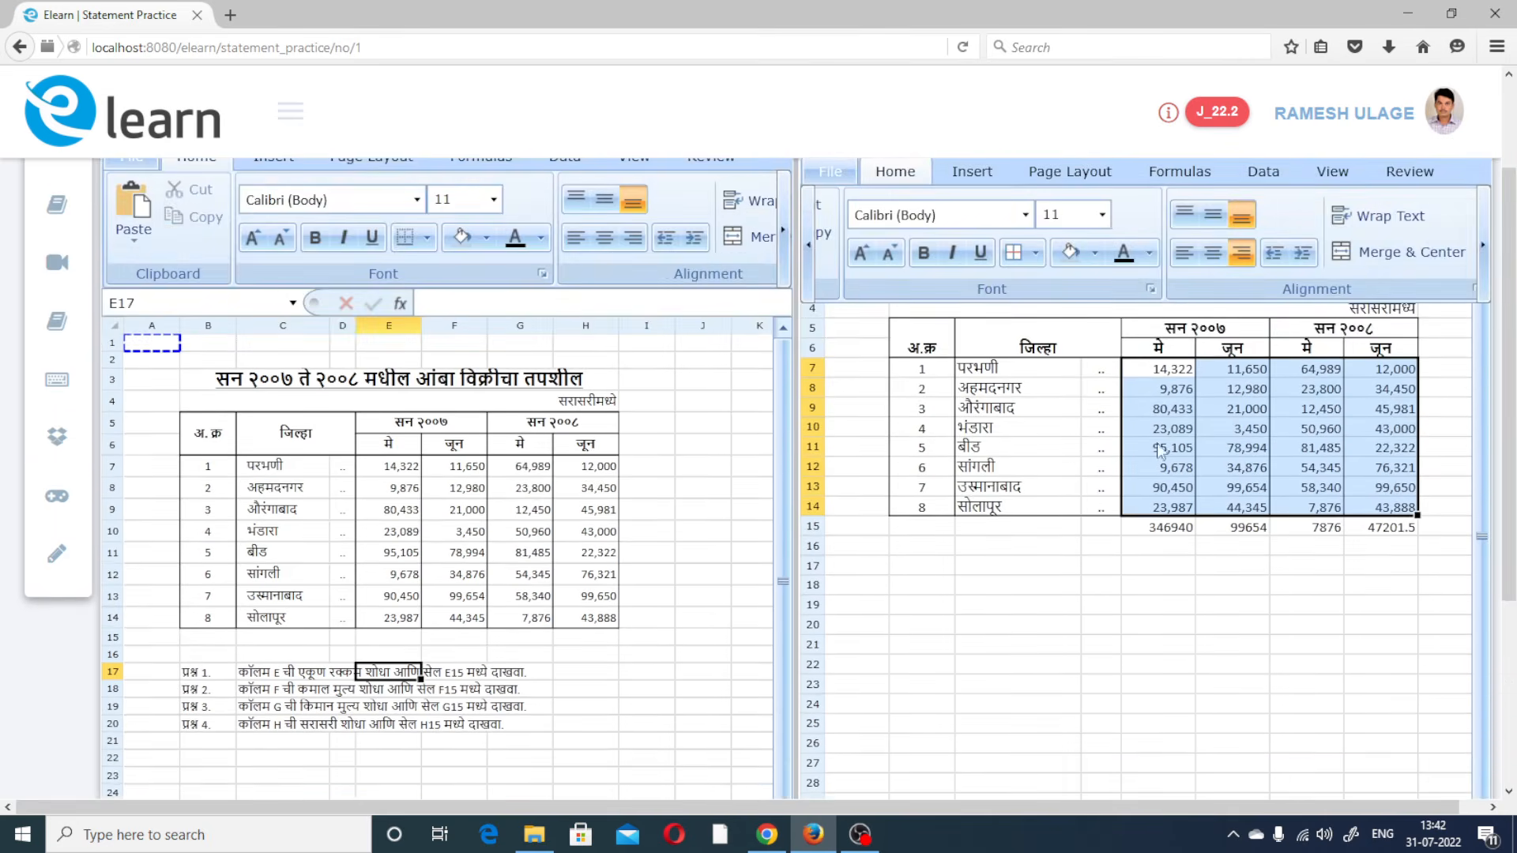
pyautogui.click(1480, 609)
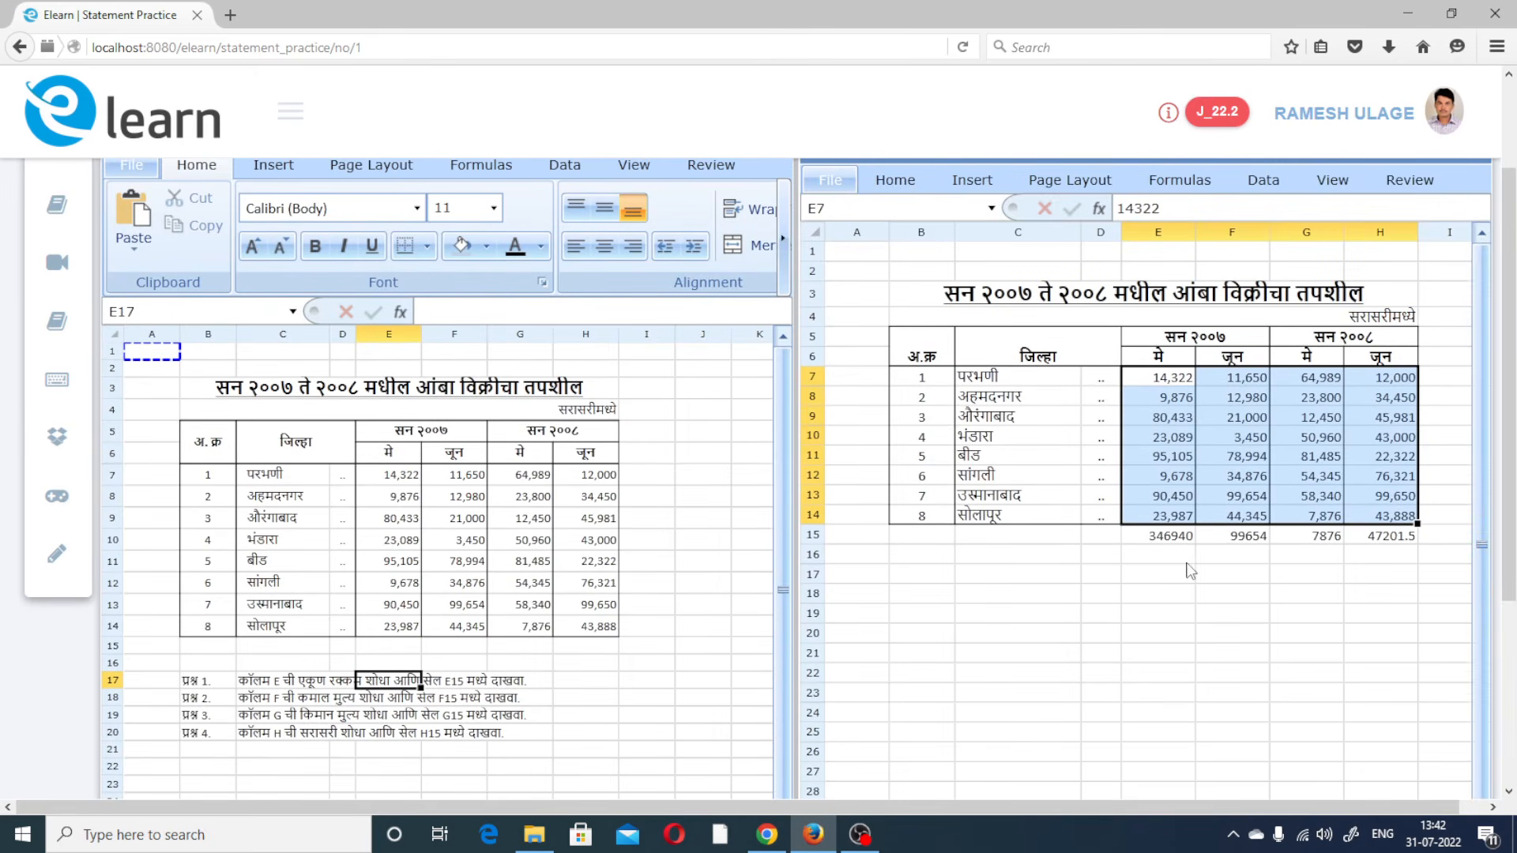
# Apply All Border to the calculated result cells E15:H15 of the answer sheet
pyautogui.moveTo(1170, 537); pyautogui.dragTo(1371, 546)
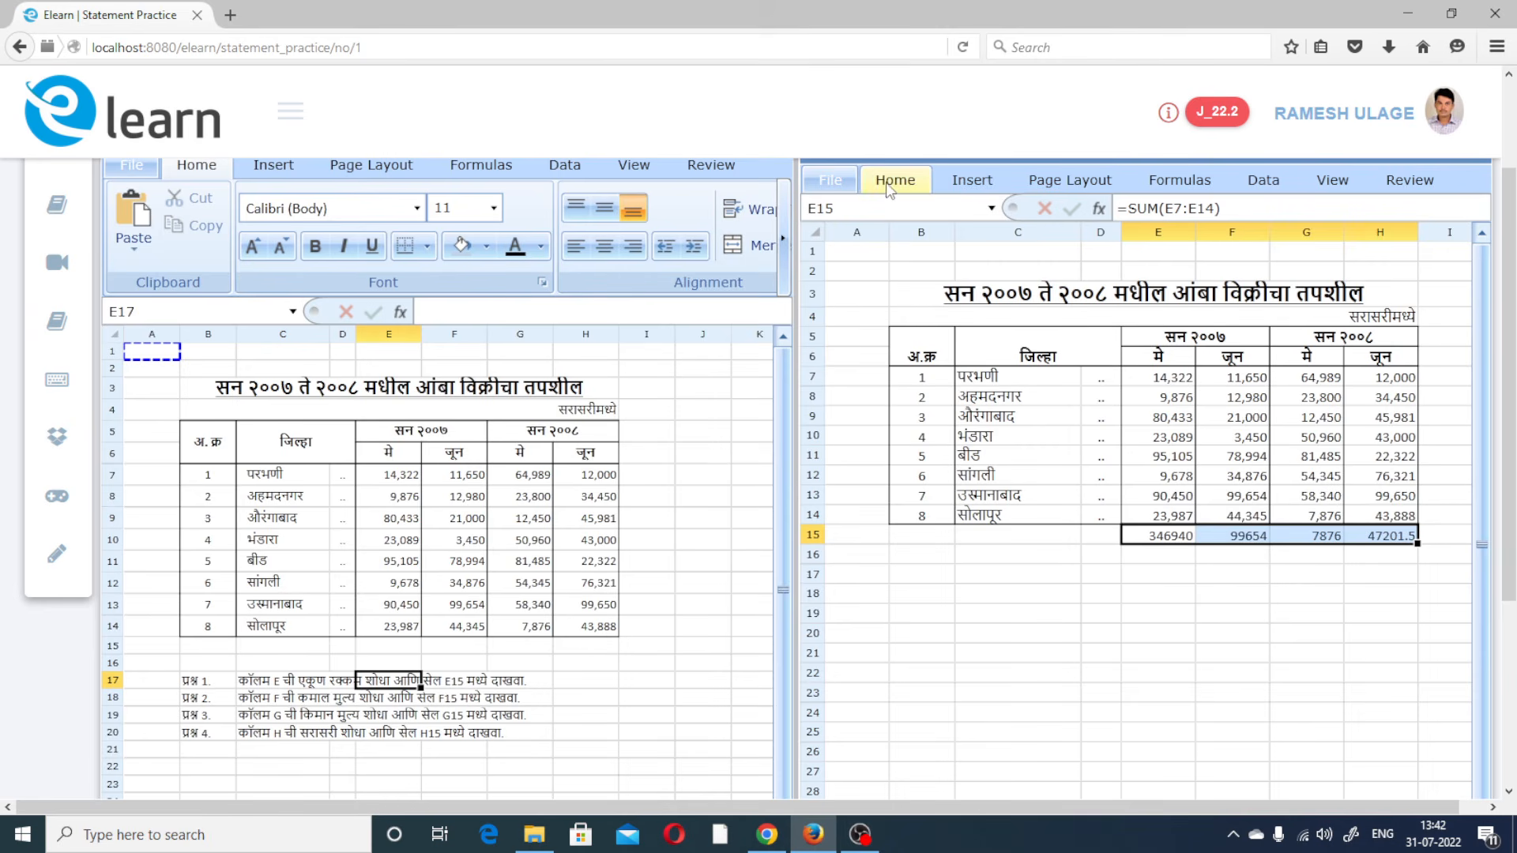
pyautogui.click(891, 185)
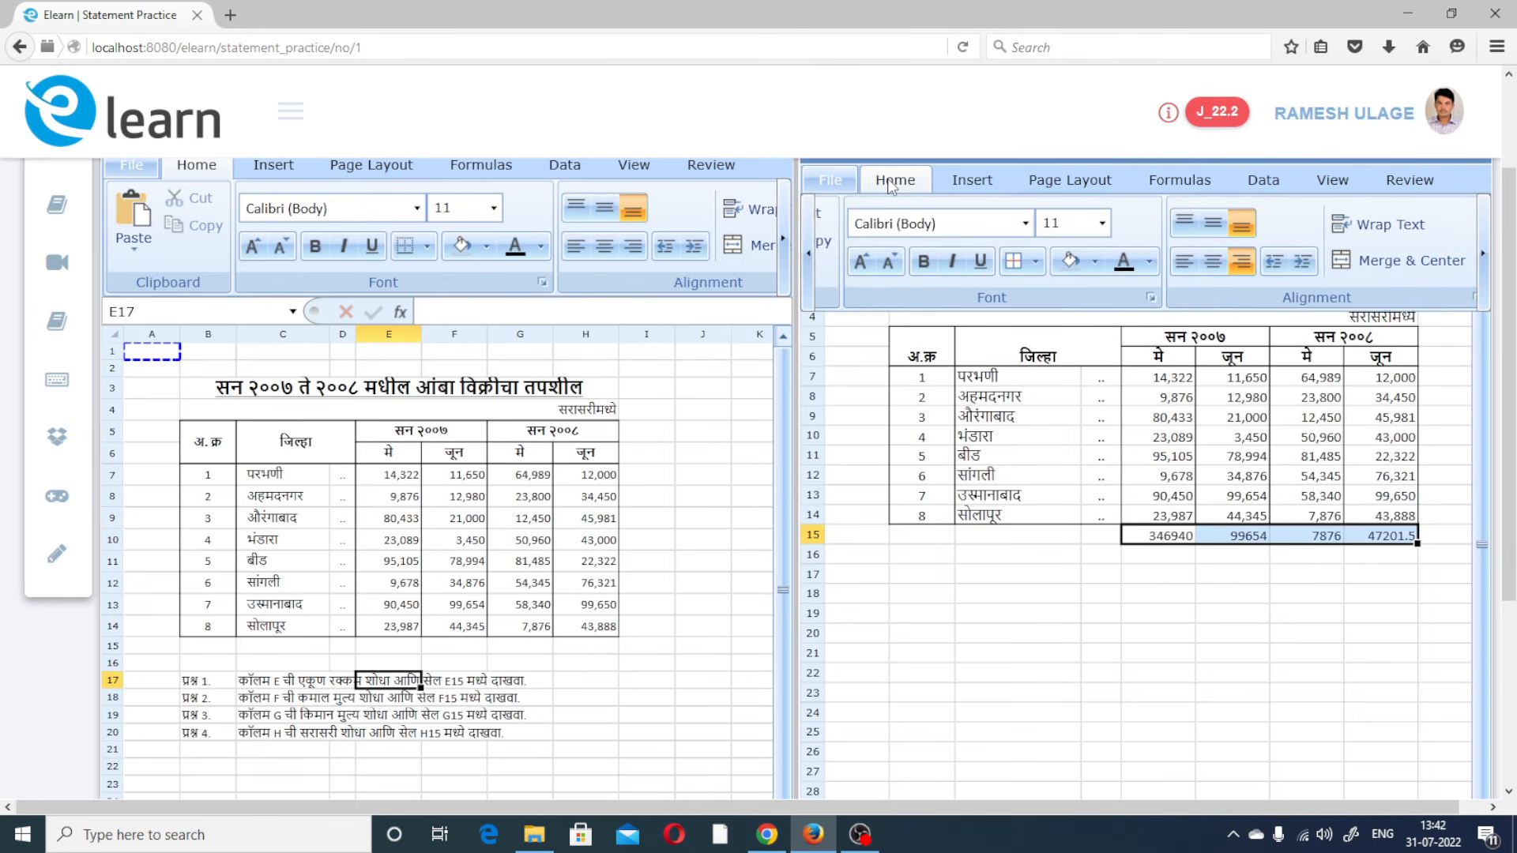
pyautogui.click(1036, 263)
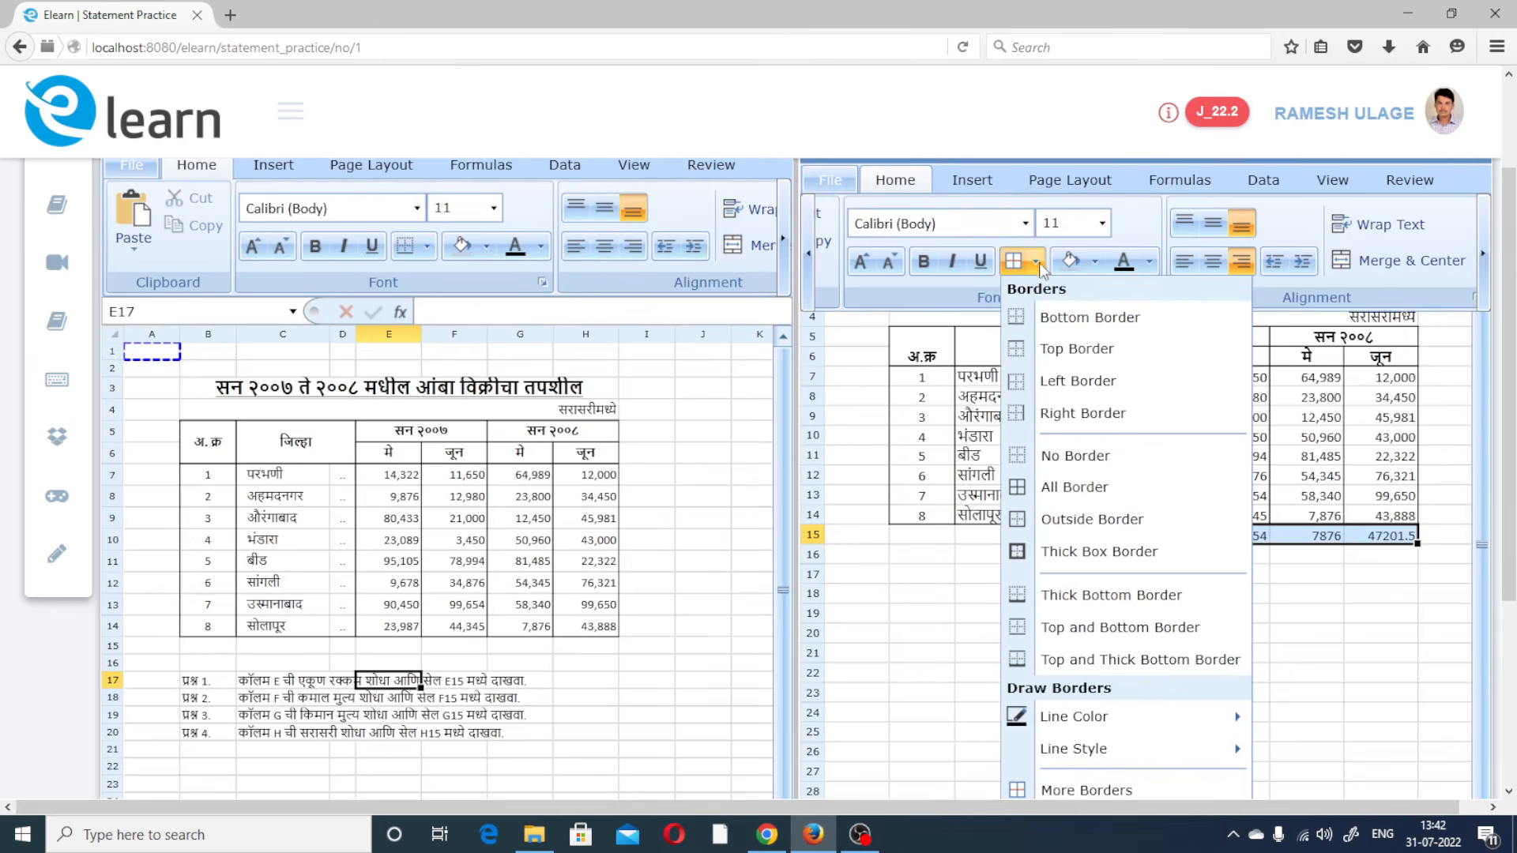
pyautogui.click(1094, 490)
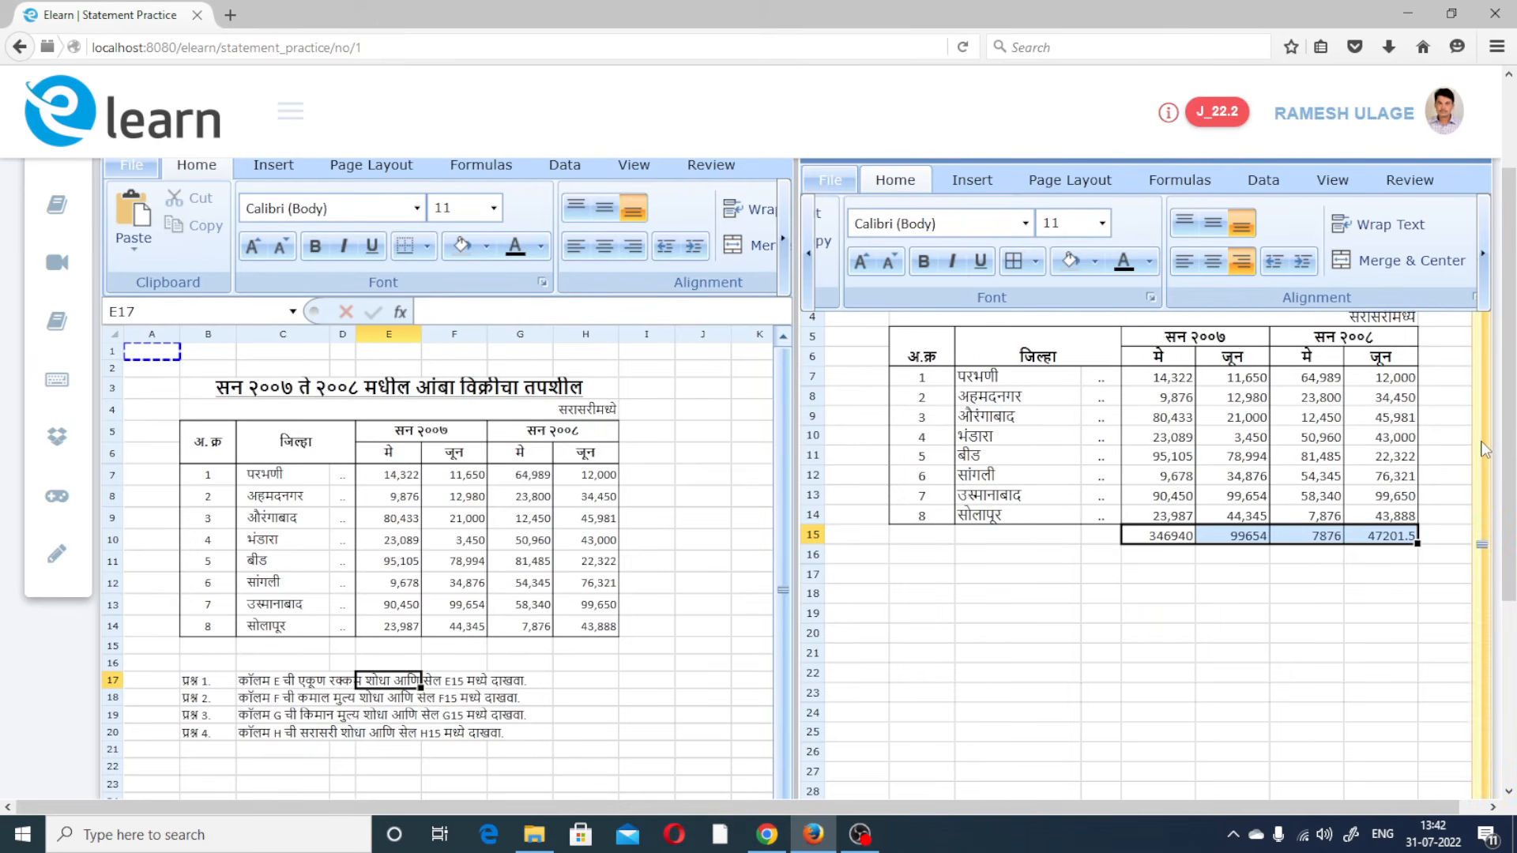
pyautogui.scroll(1, 1513, 393)
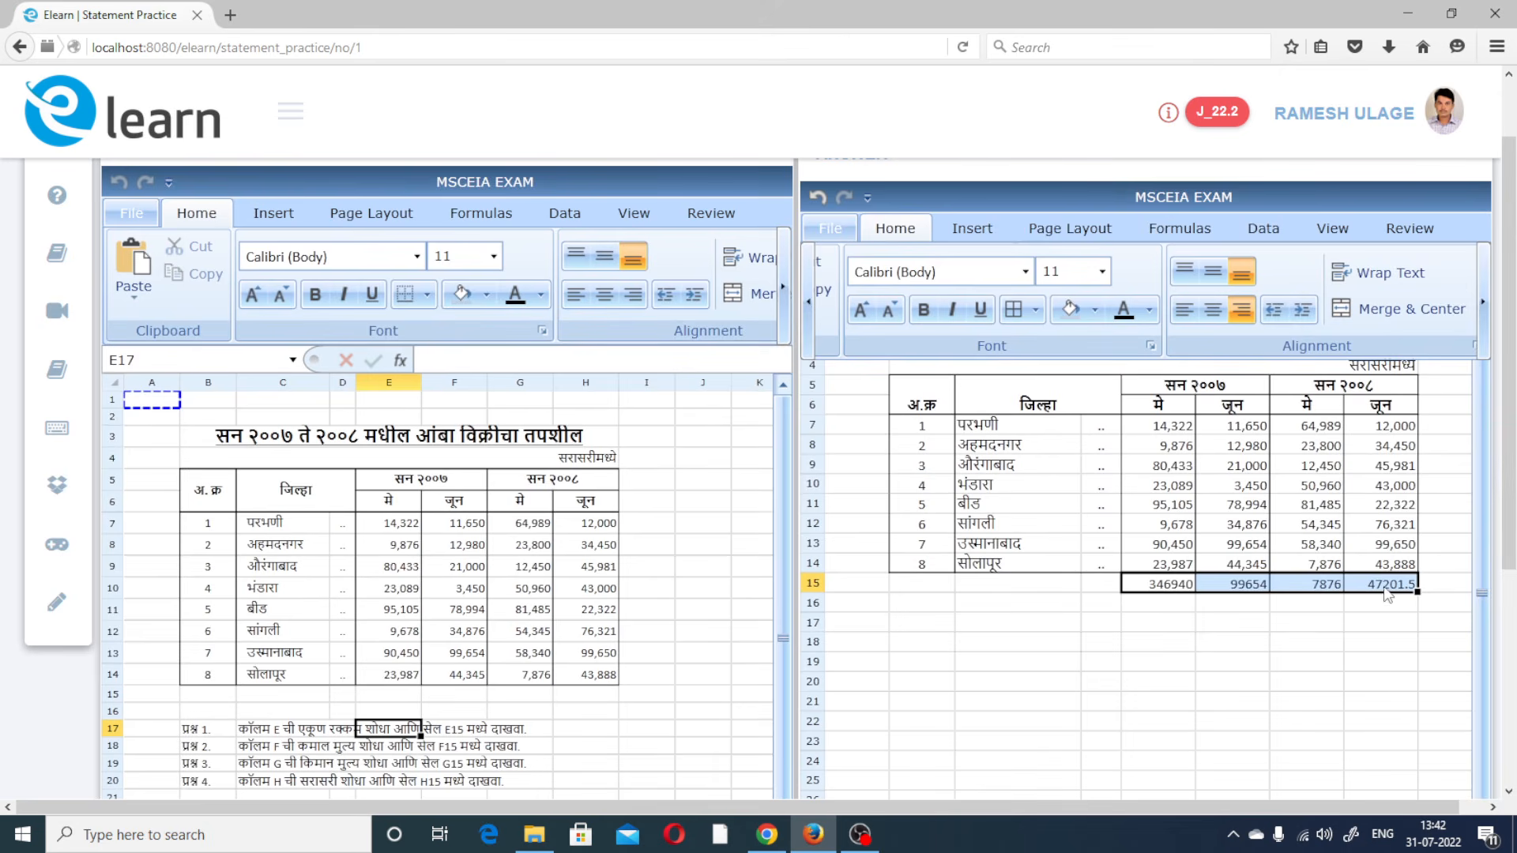
pyautogui.click(1262, 646)
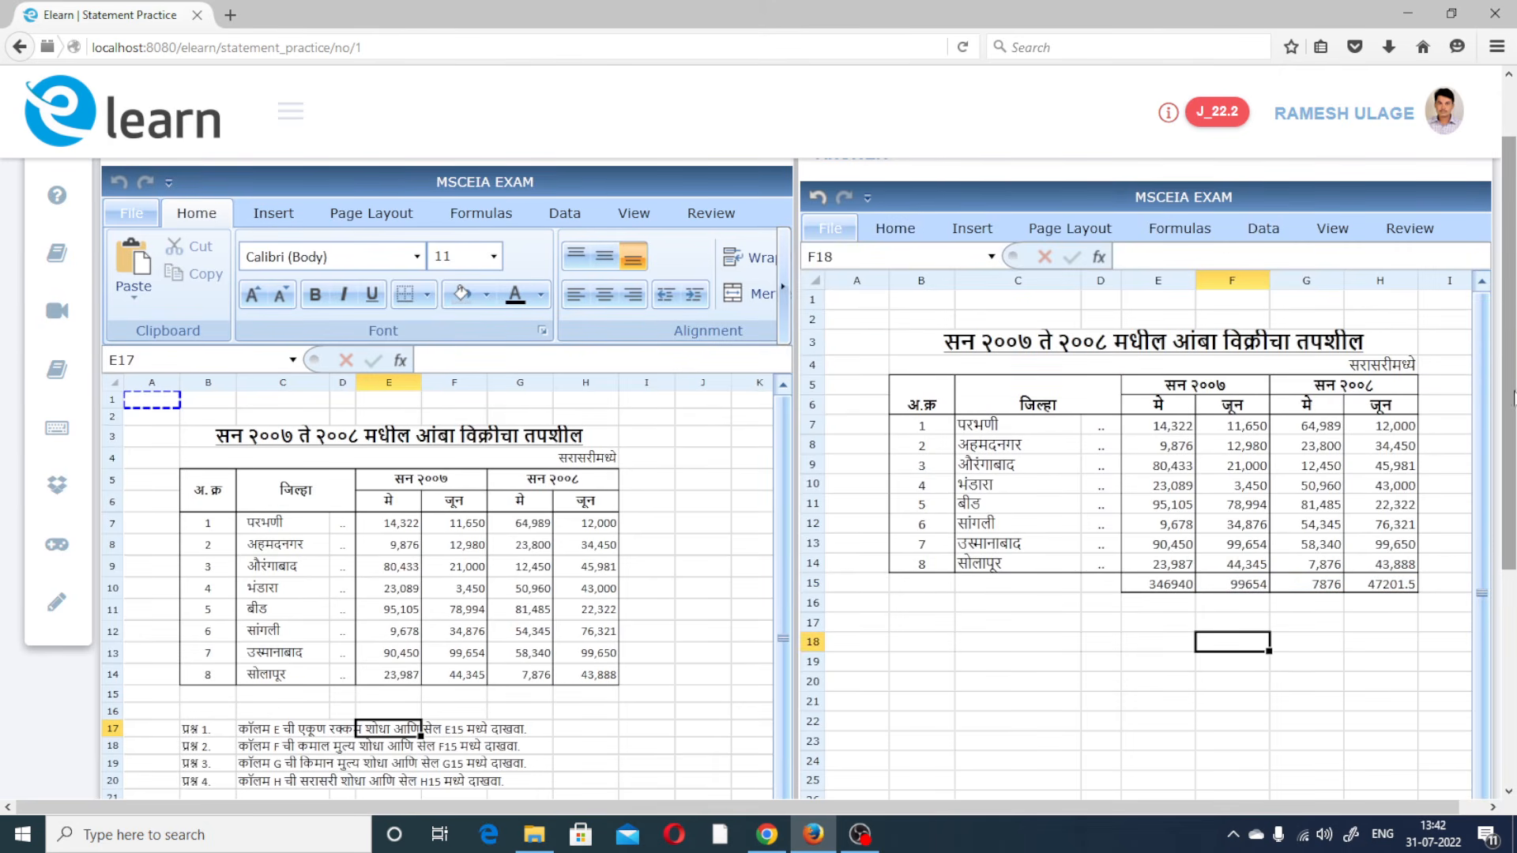
pyautogui.scroll(1, 1513, 395)
pyautogui.scroll(1, 1513, 381)
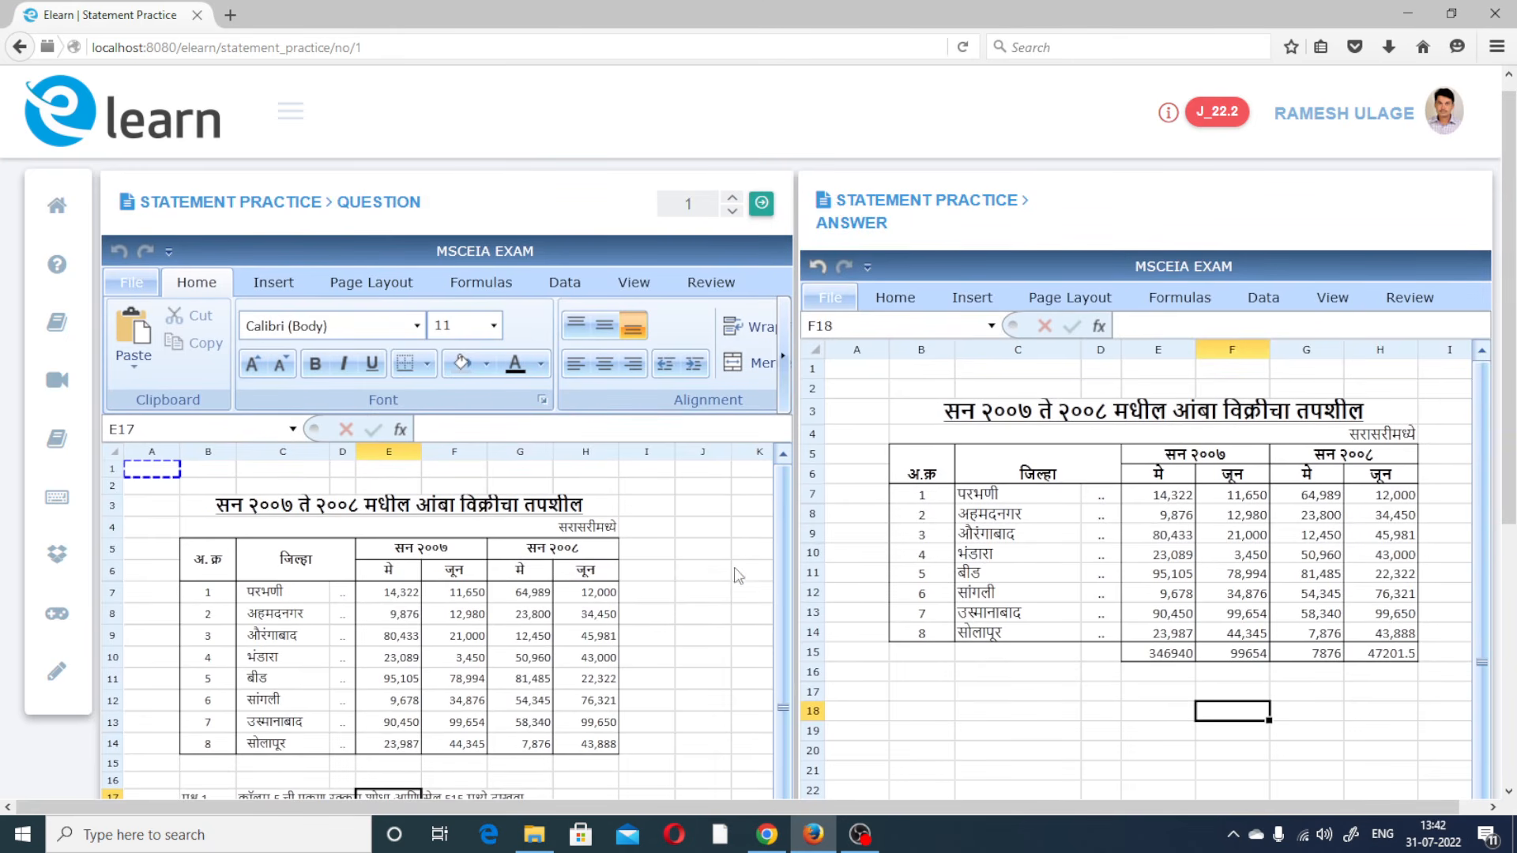
pyautogui.click(1309, 717)
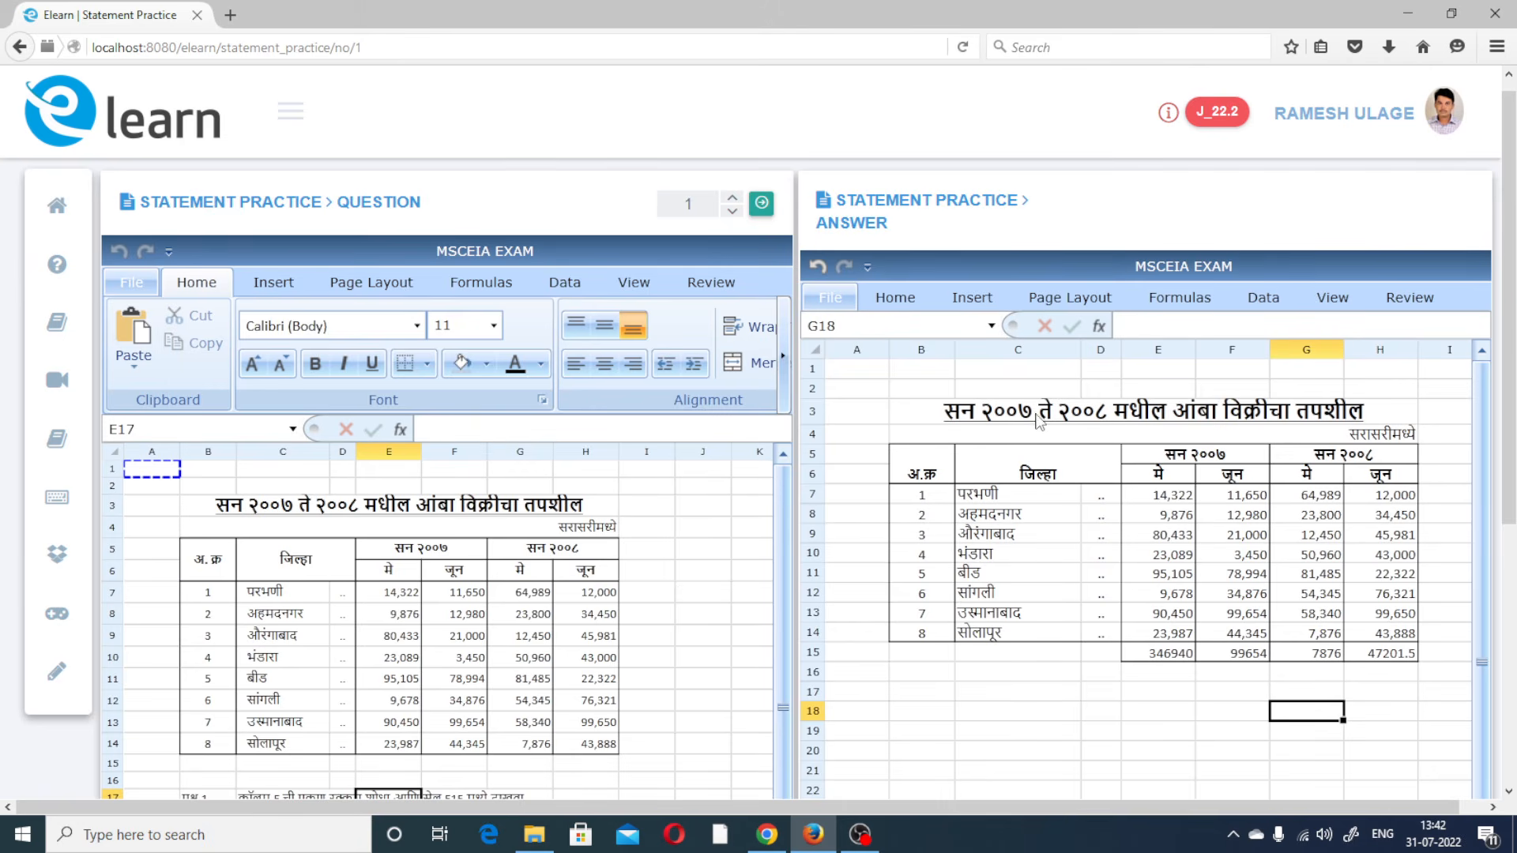
# Set the row height of the answer sheet's rows 3 to 15, from the title to the results, to 32
pyautogui.moveTo(1038, 419); pyautogui.dragTo(1072, 662)
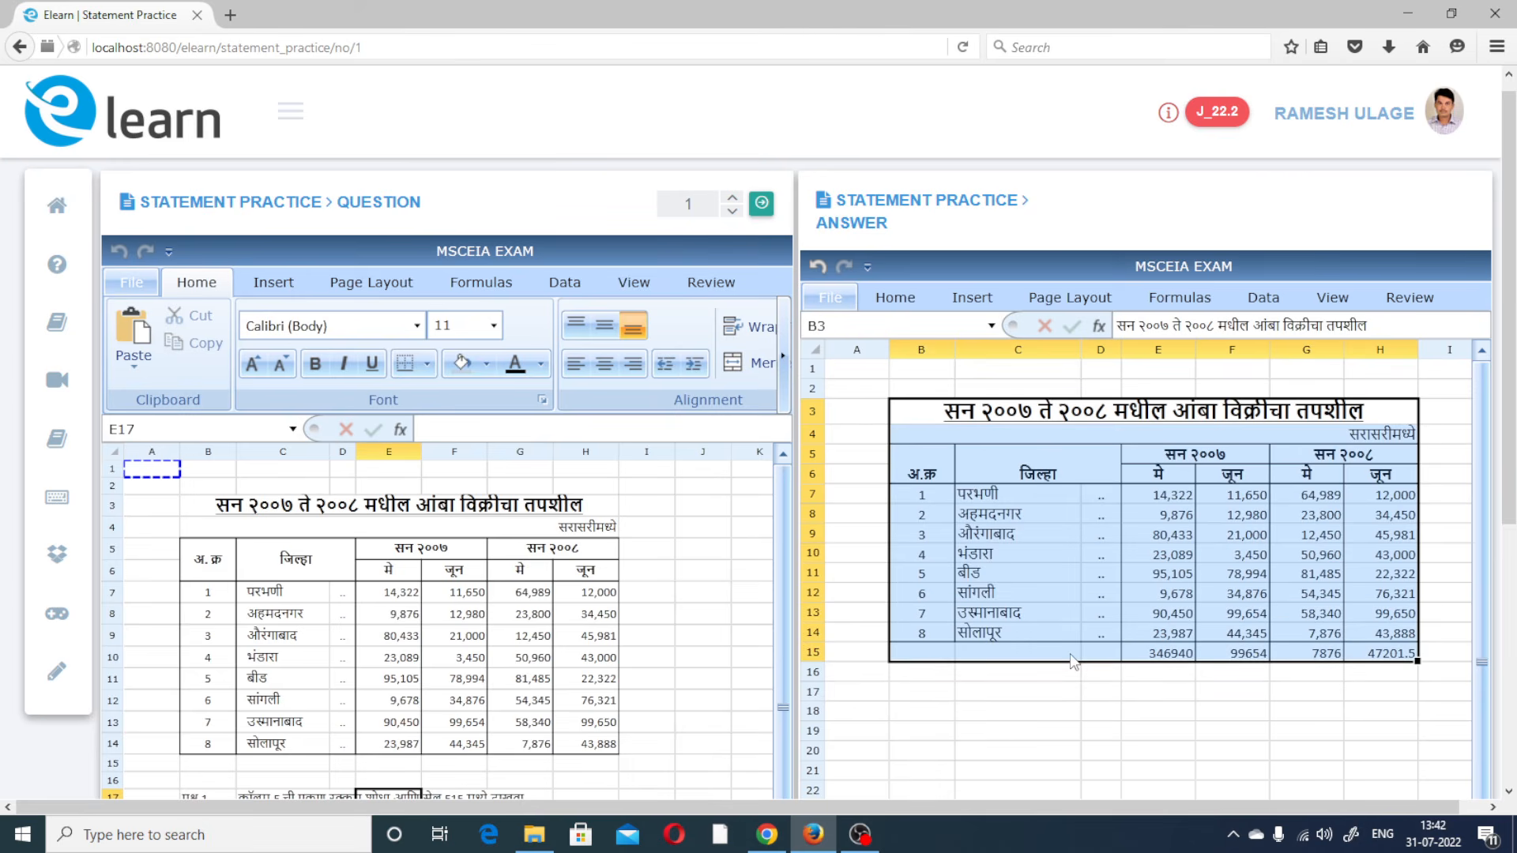
pyautogui.click(897, 299)
pyautogui.click(1489, 383)
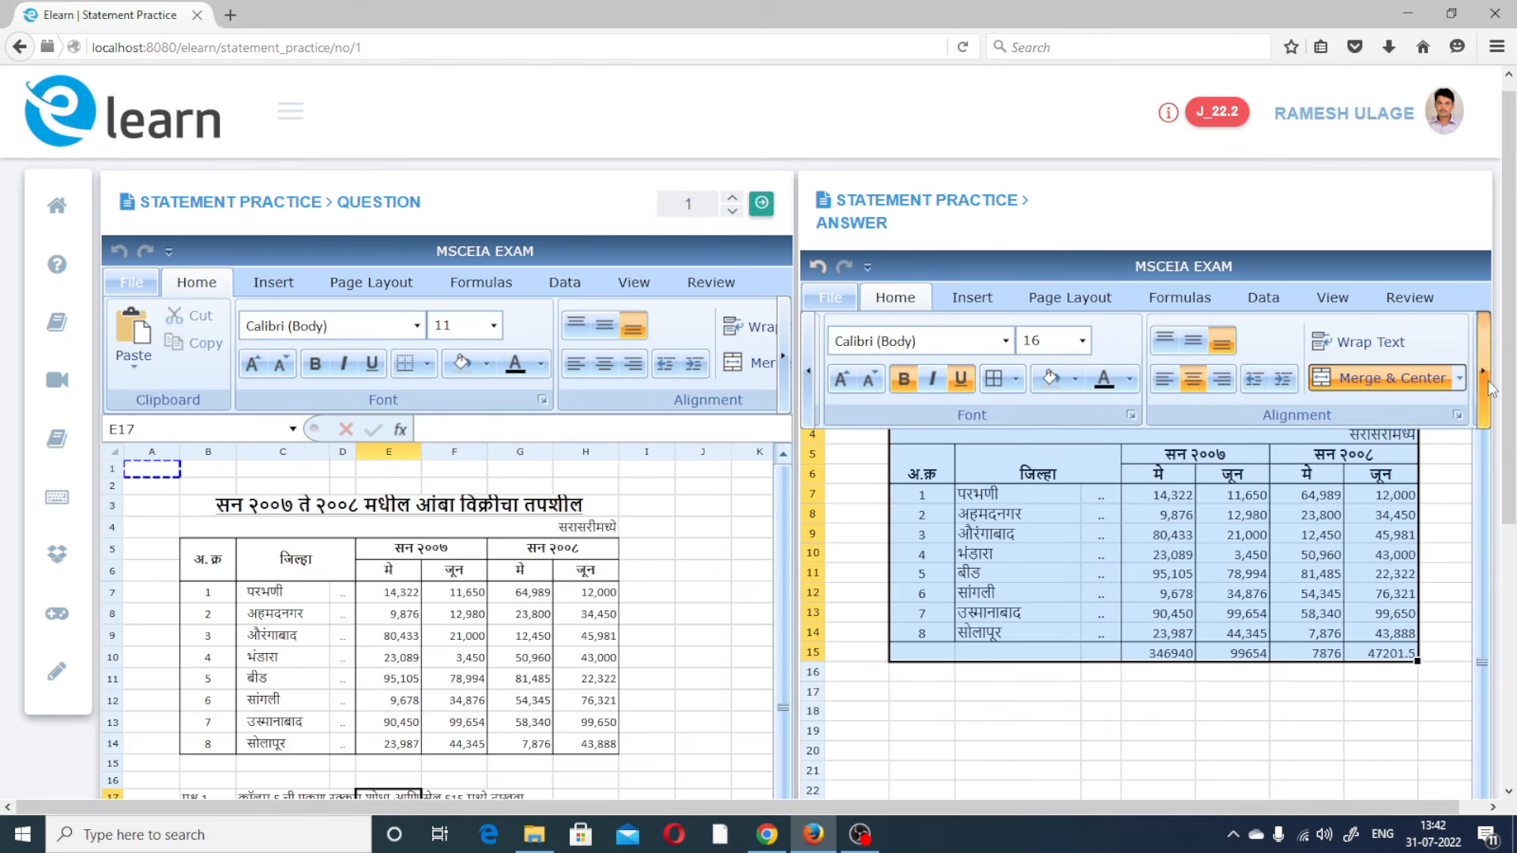
pyautogui.click(1491, 387)
pyautogui.click(1491, 388)
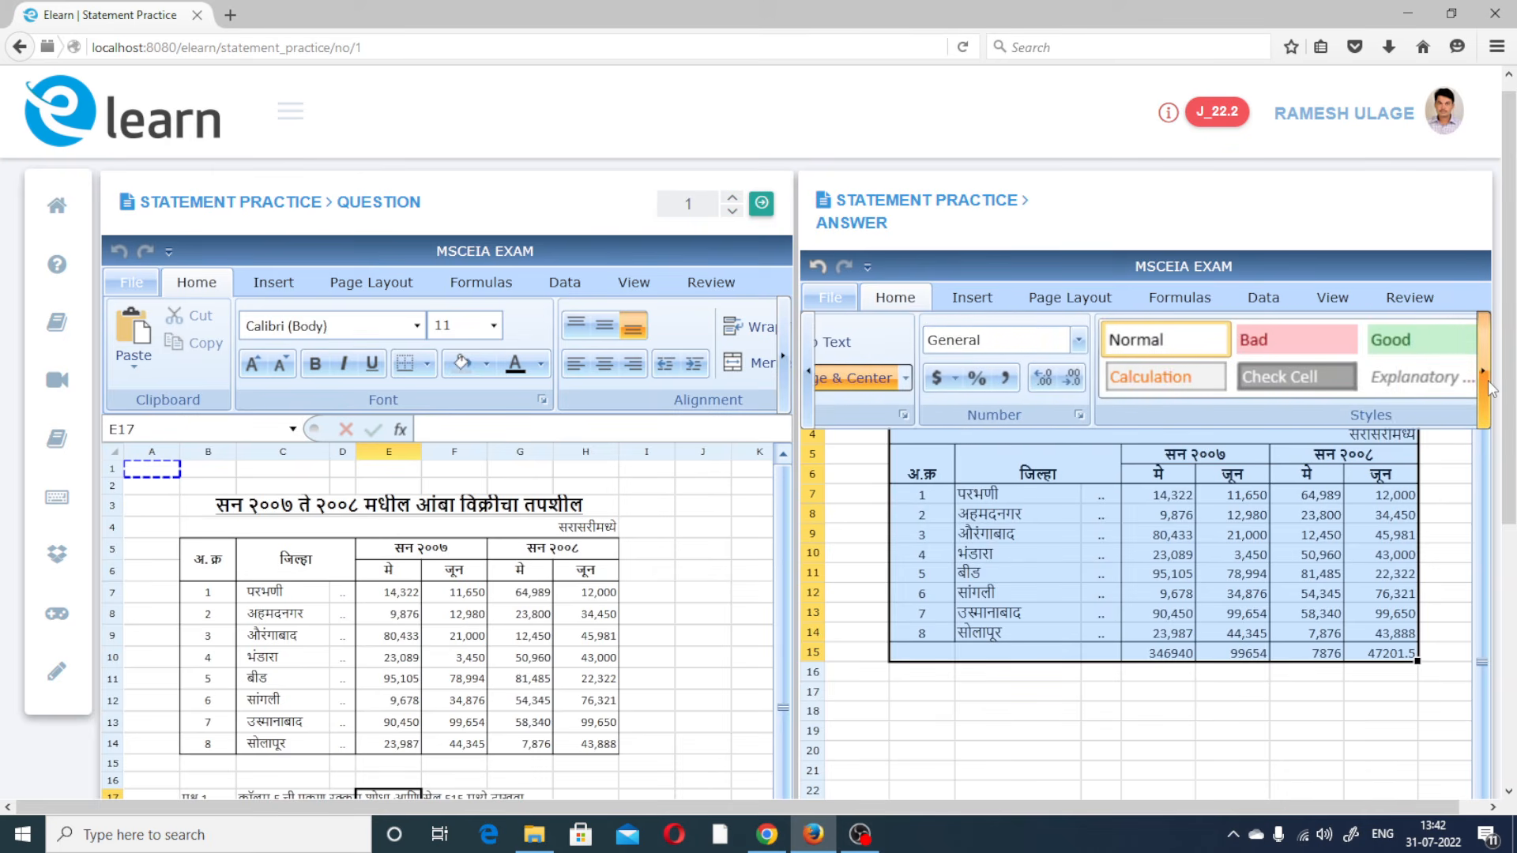
pyautogui.click(1491, 388)
pyautogui.click(1491, 388)
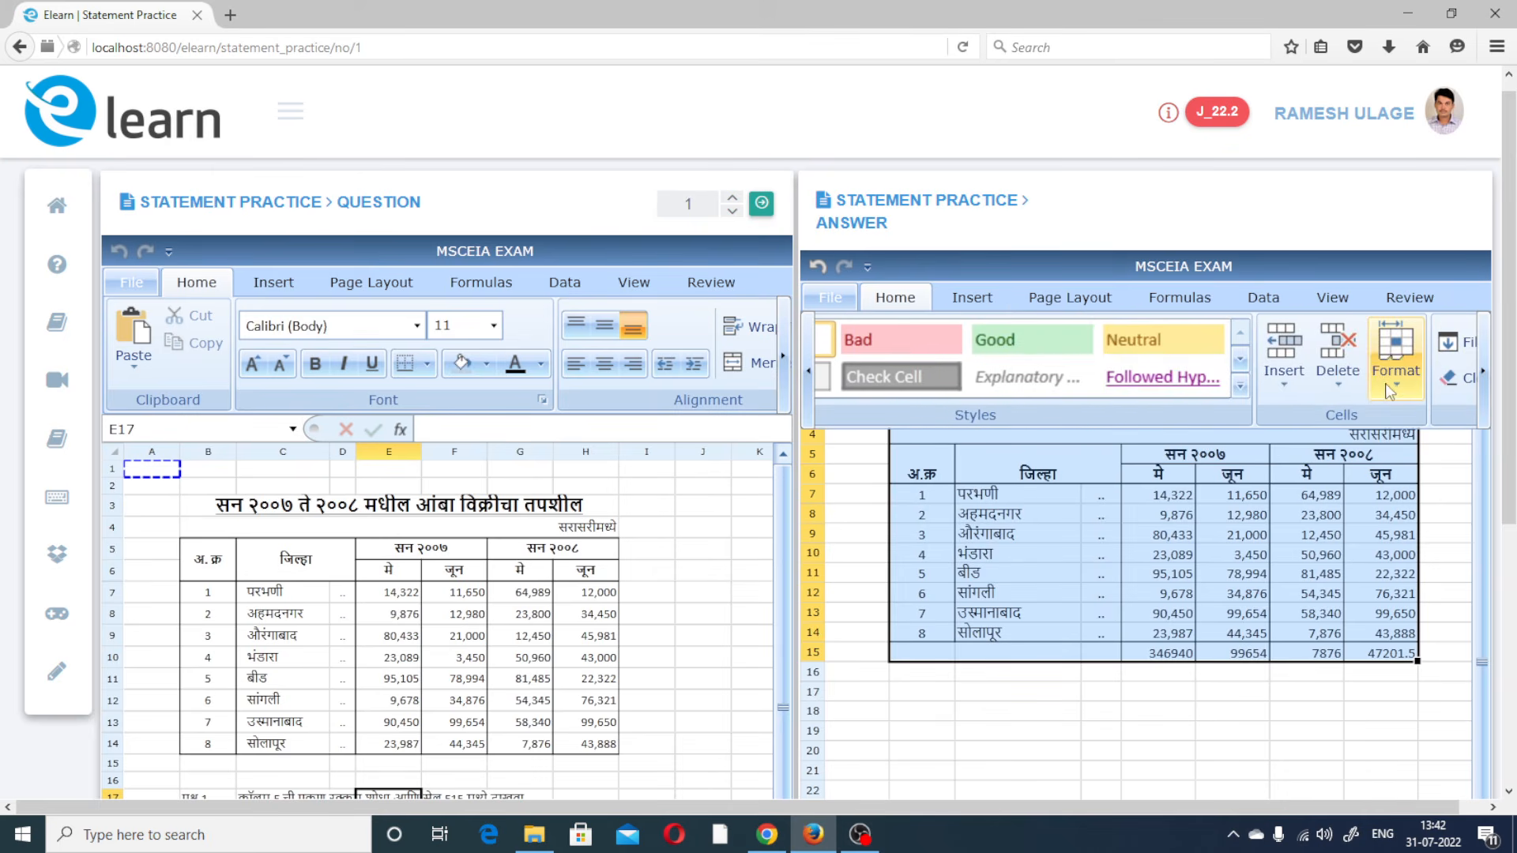
pyautogui.click(1393, 387)
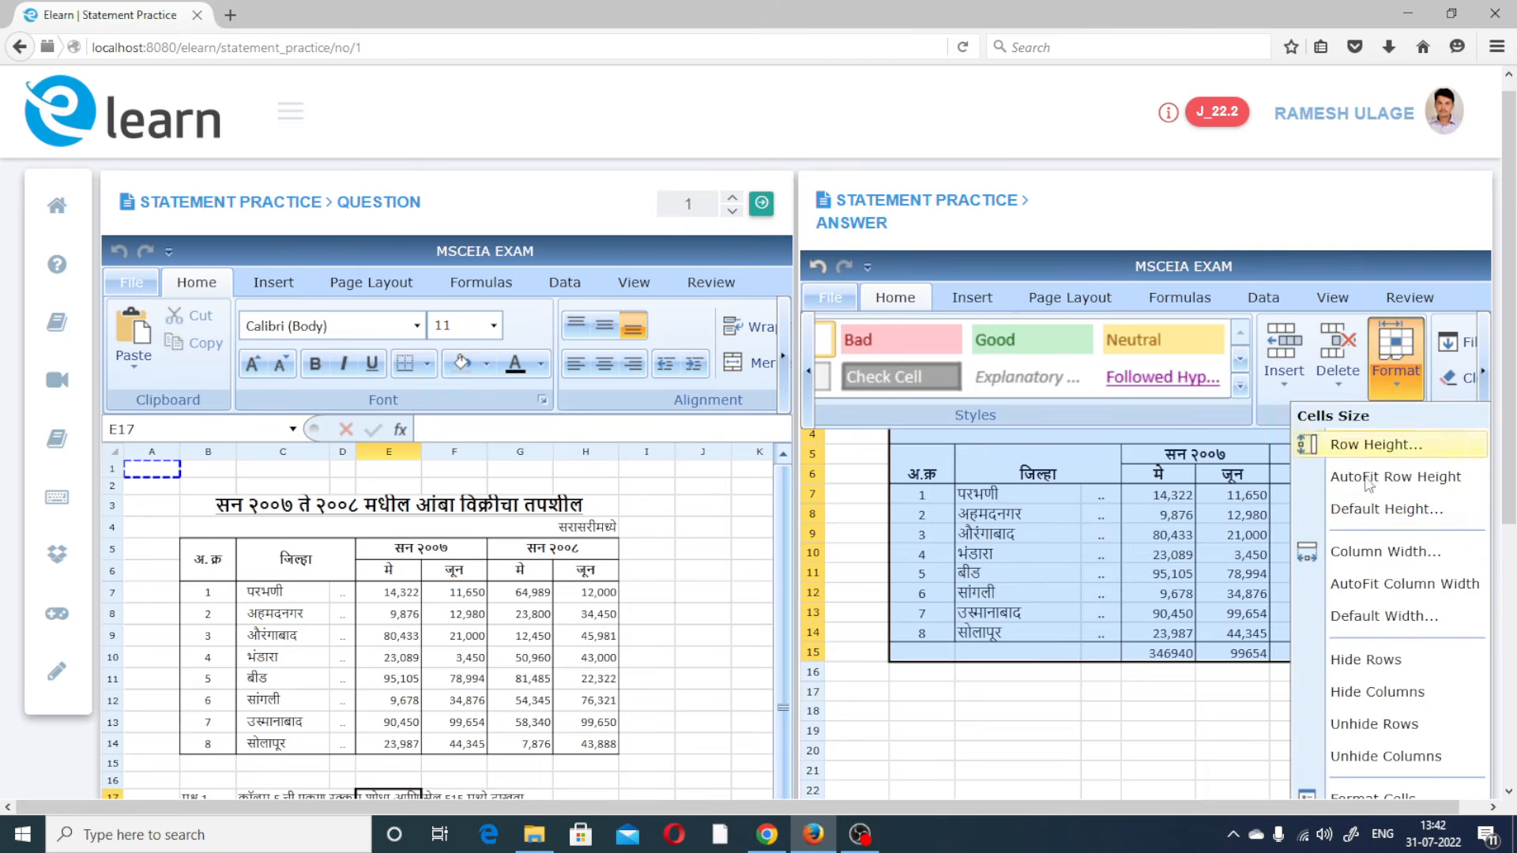
pyautogui.click(1391, 442)
pyautogui.moveTo(1191, 644); pyautogui.dragTo(1022, 619)
pyautogui.click(1055, 650)
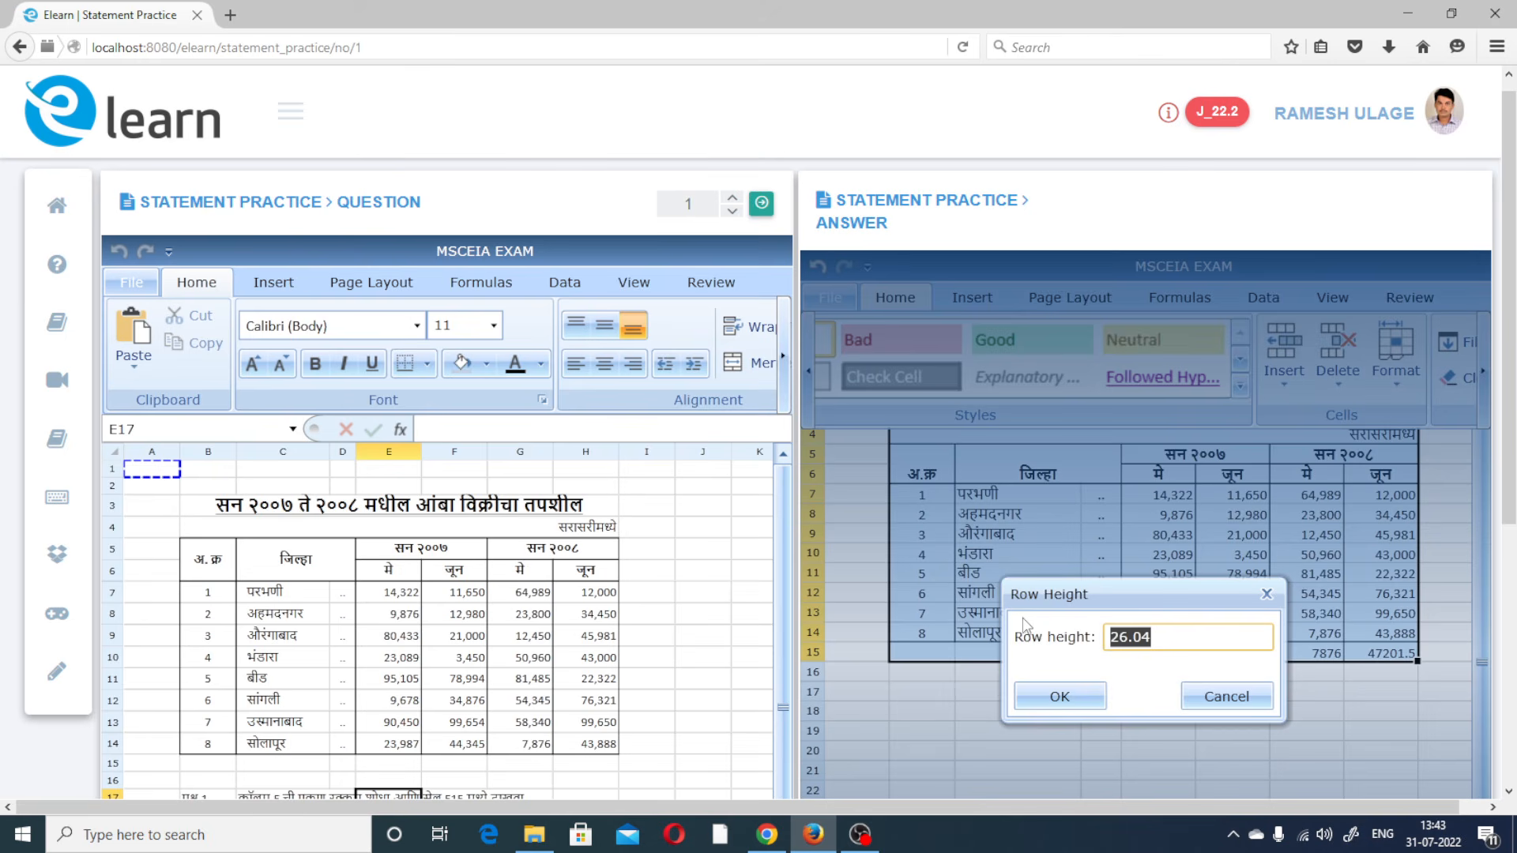
pyautogui.write('32')
pyautogui.click(1061, 697)
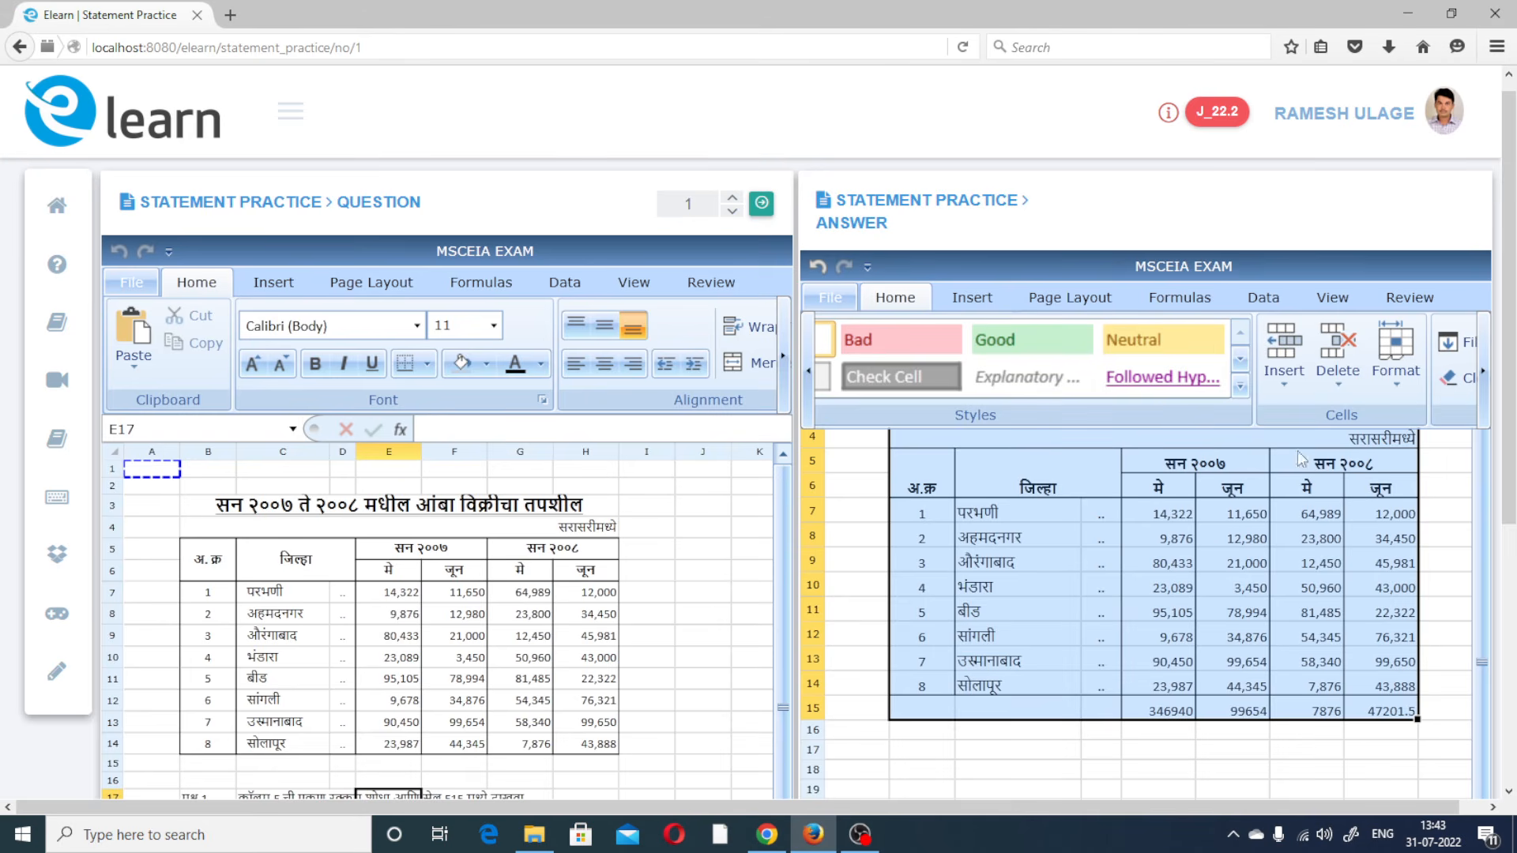
# Middle-align the contents of B3:H15 vertically in the answer sheet
pyautogui.click(885, 298)
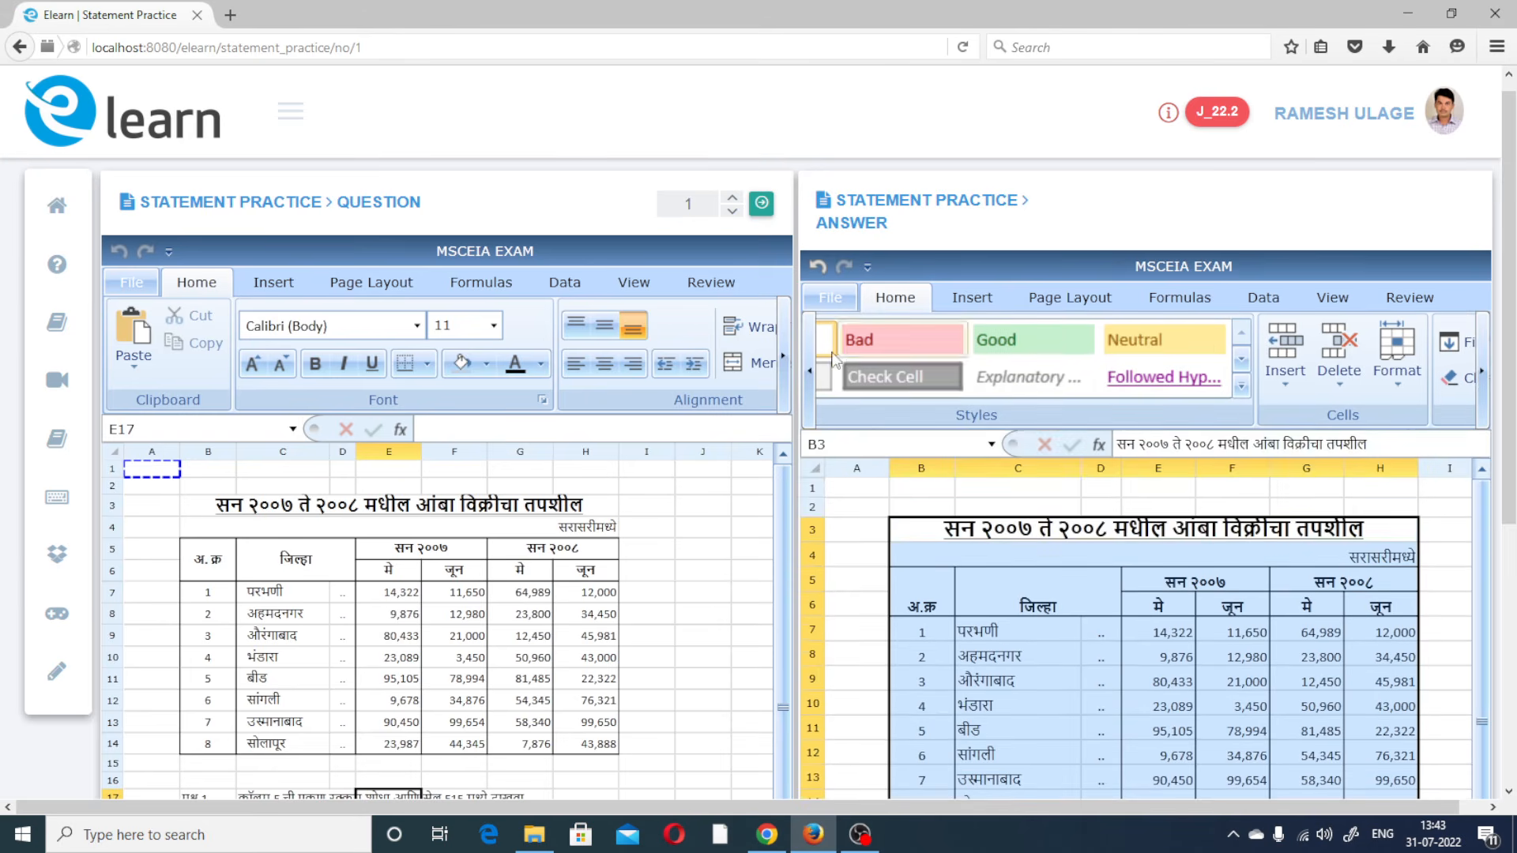
pyautogui.click(810, 399)
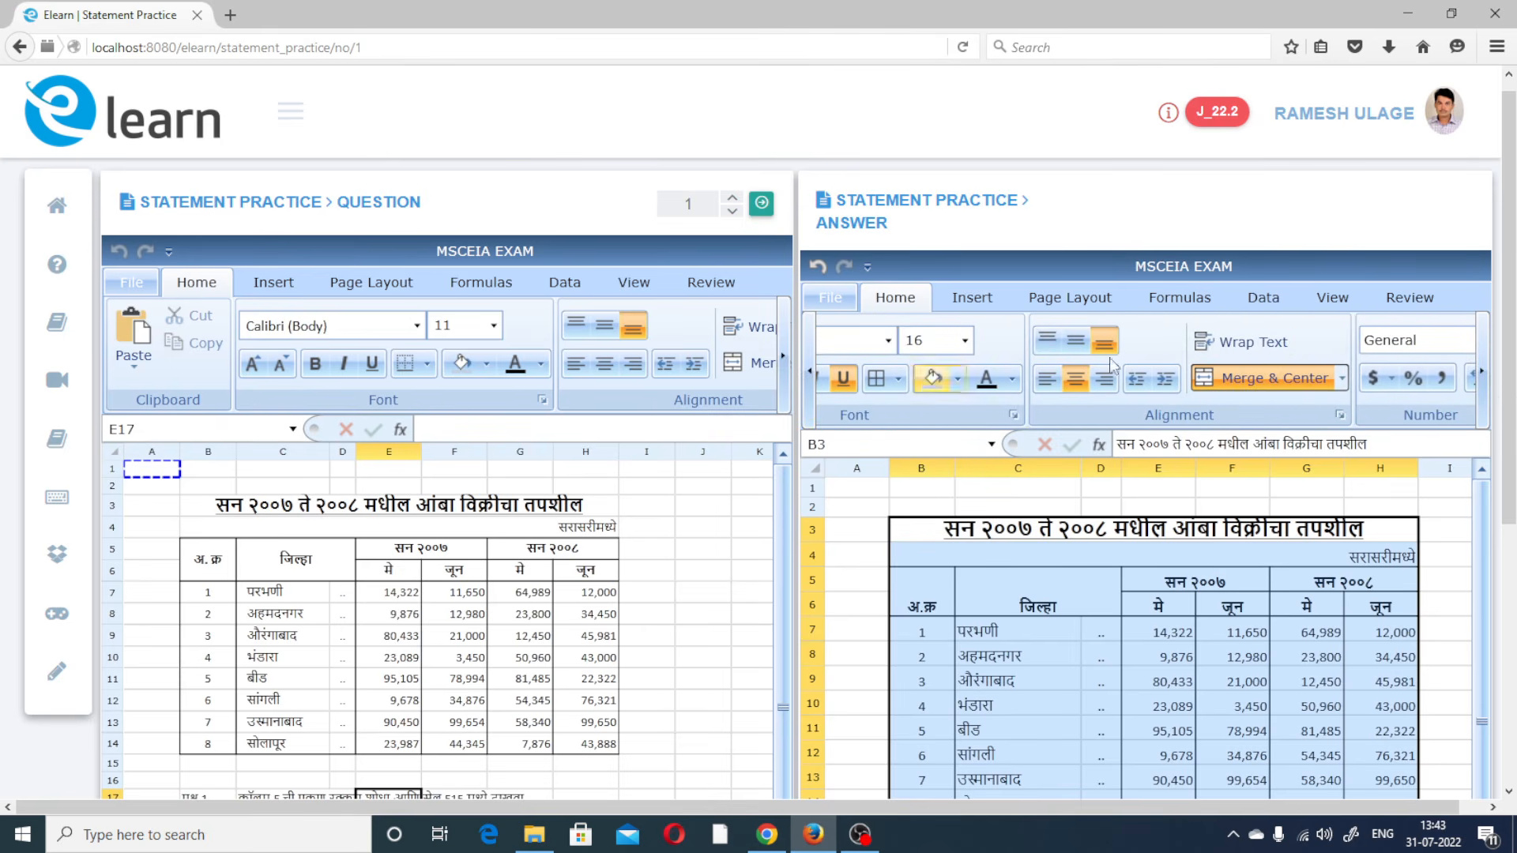
pyautogui.click(1072, 338)
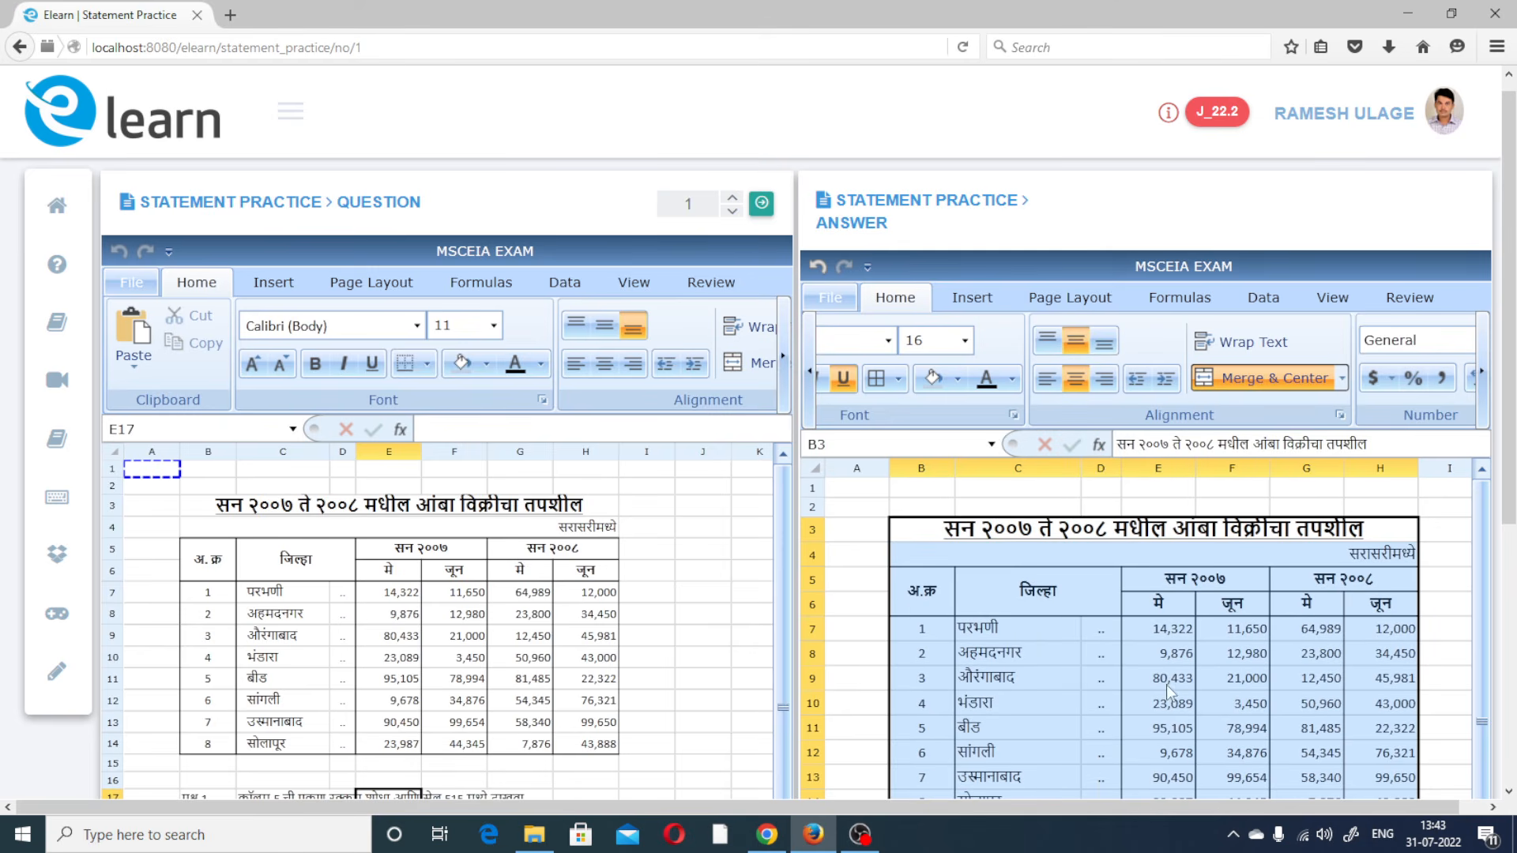
pyautogui.click(1021, 661)
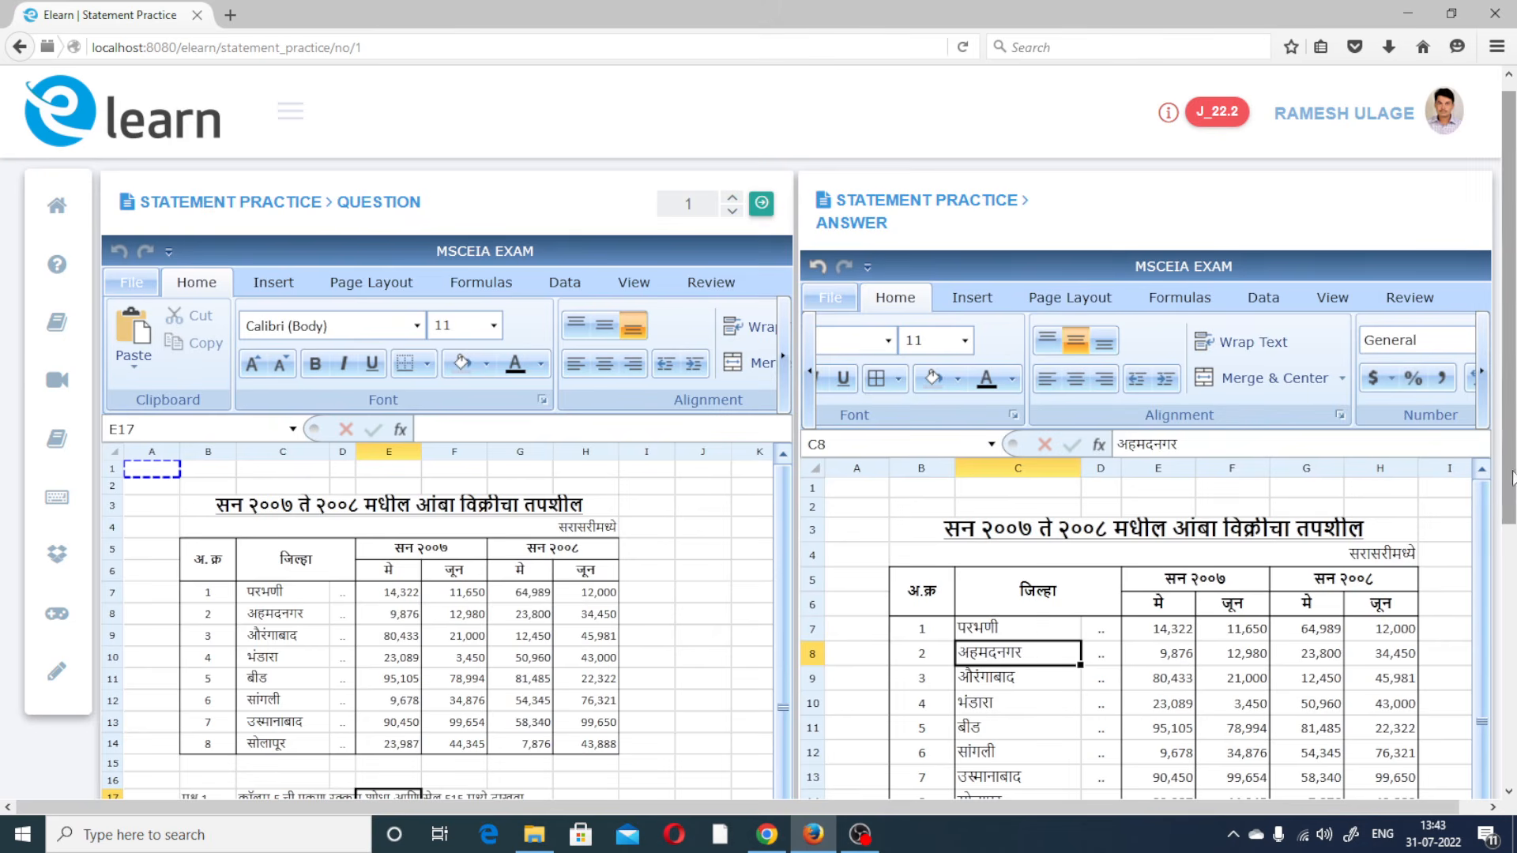
# Increase the indent of the district names in C7:C14 of the answer sheet by one level
pyautogui.scroll(-2, 1514, 539)
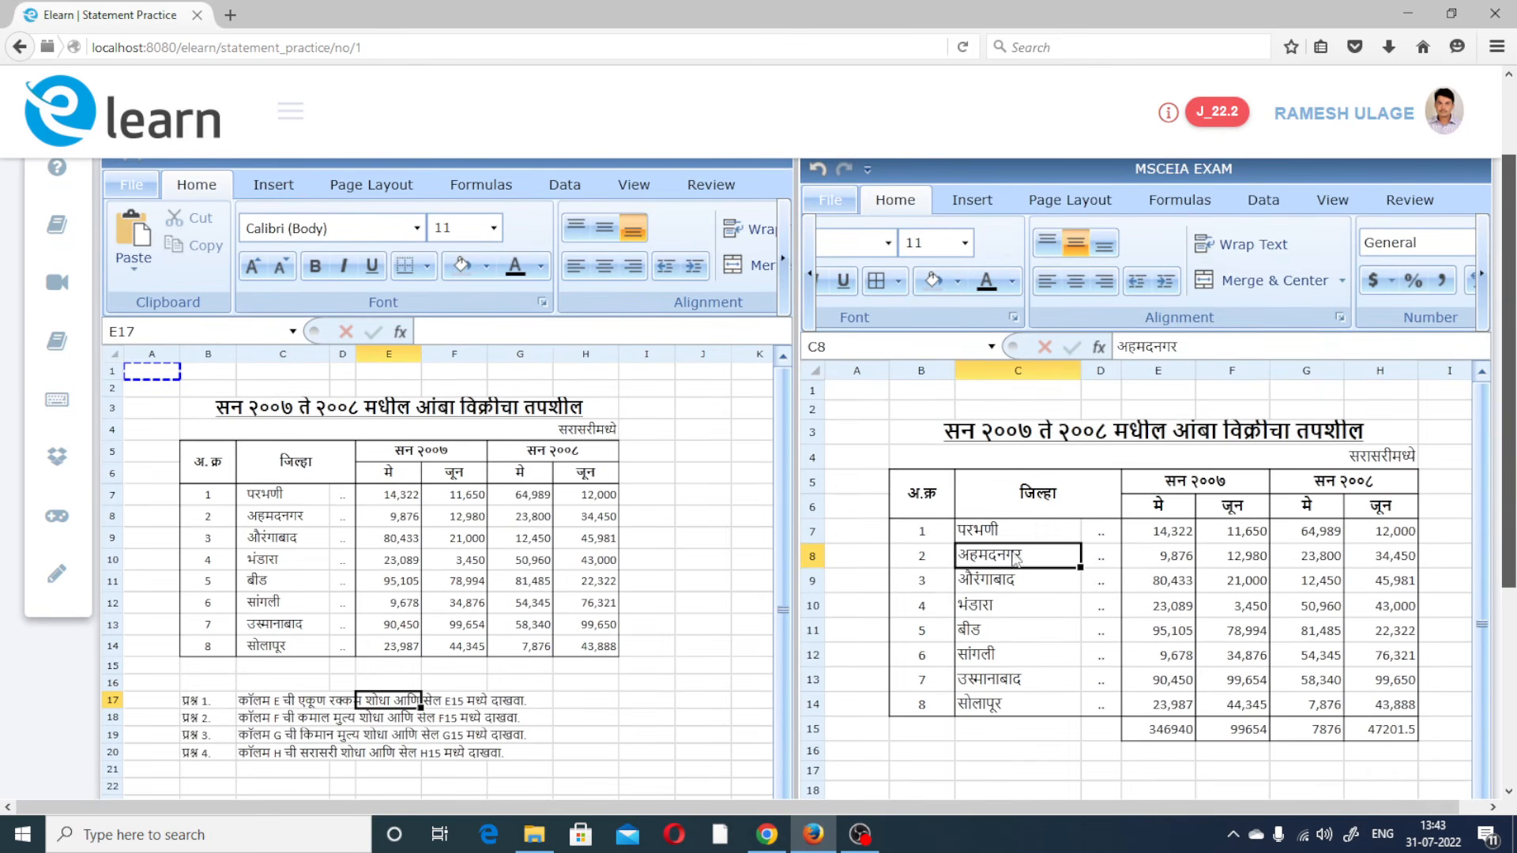
pyautogui.press('Down')
pyautogui.press('Down')
pyautogui.press('Down')
pyautogui.moveTo(984, 541); pyautogui.dragTo(995, 721)
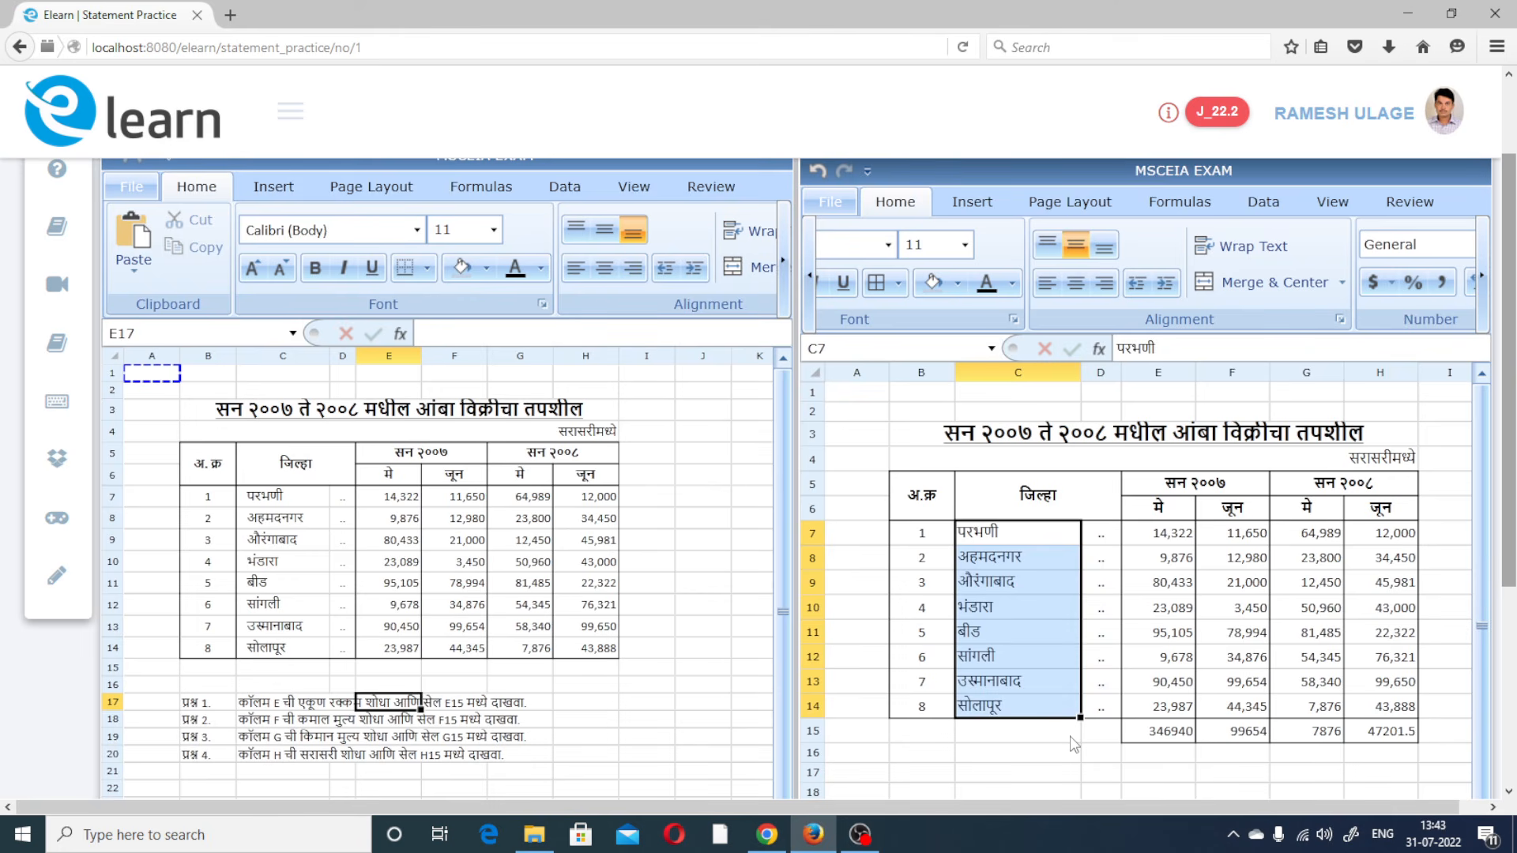
pyautogui.click(1165, 286)
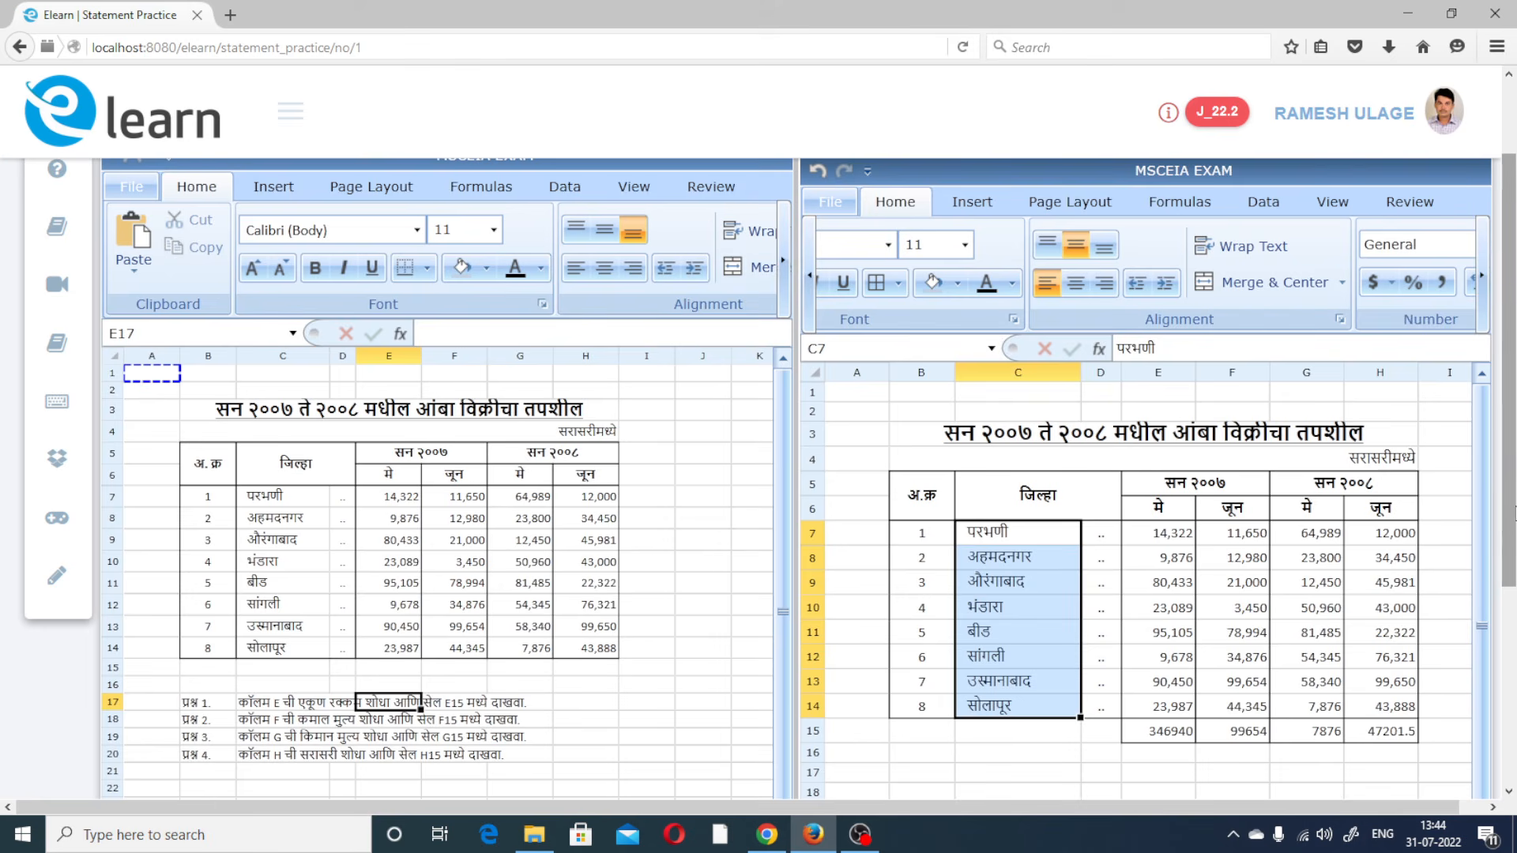
pyautogui.scroll(-2, 1513, 514)
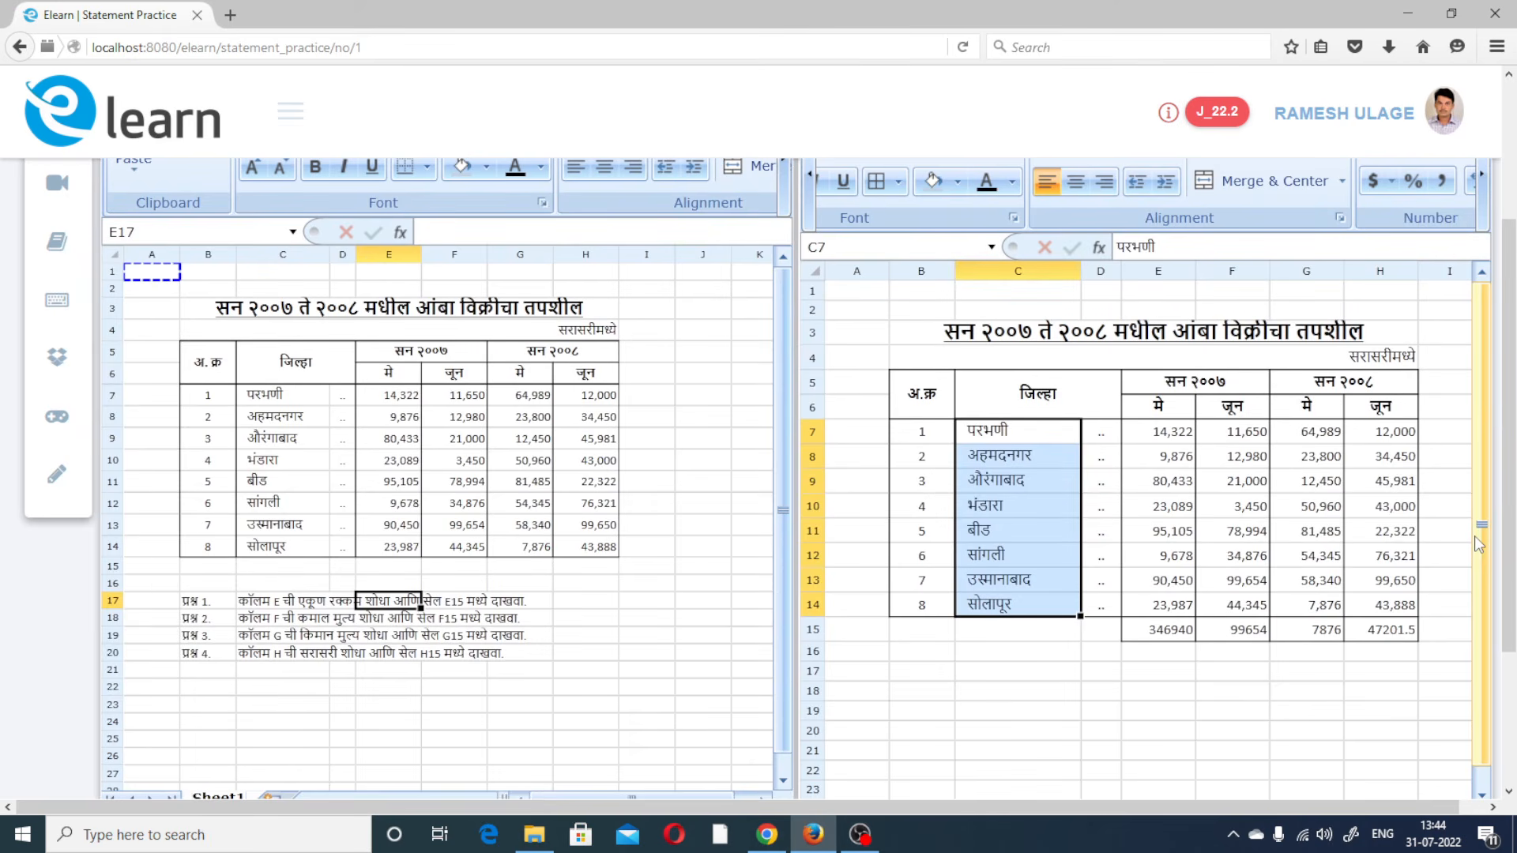
pyautogui.click(766, 834)
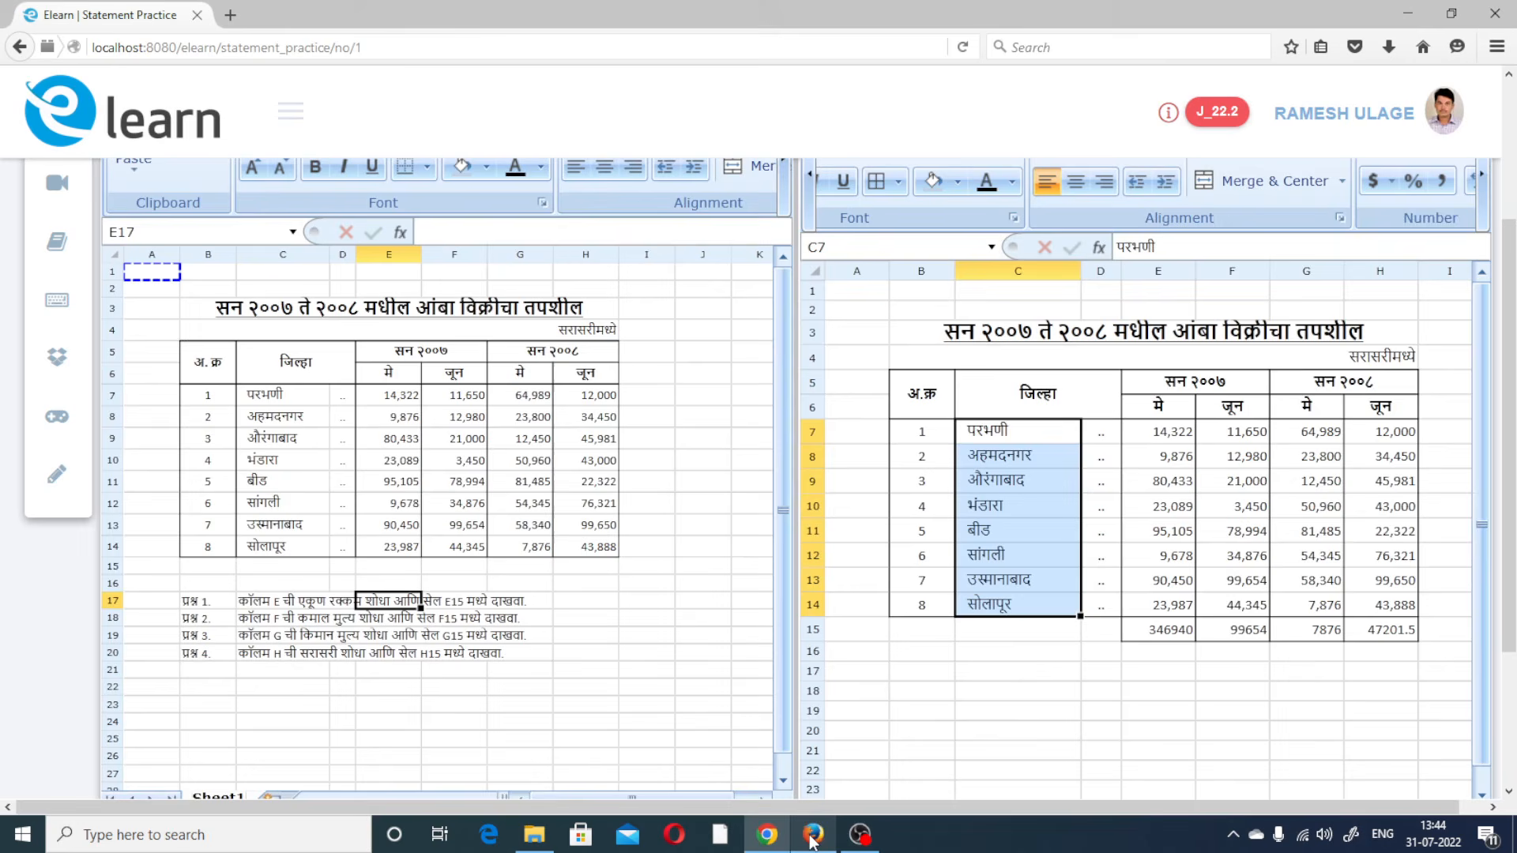
pyautogui.click(814, 834)
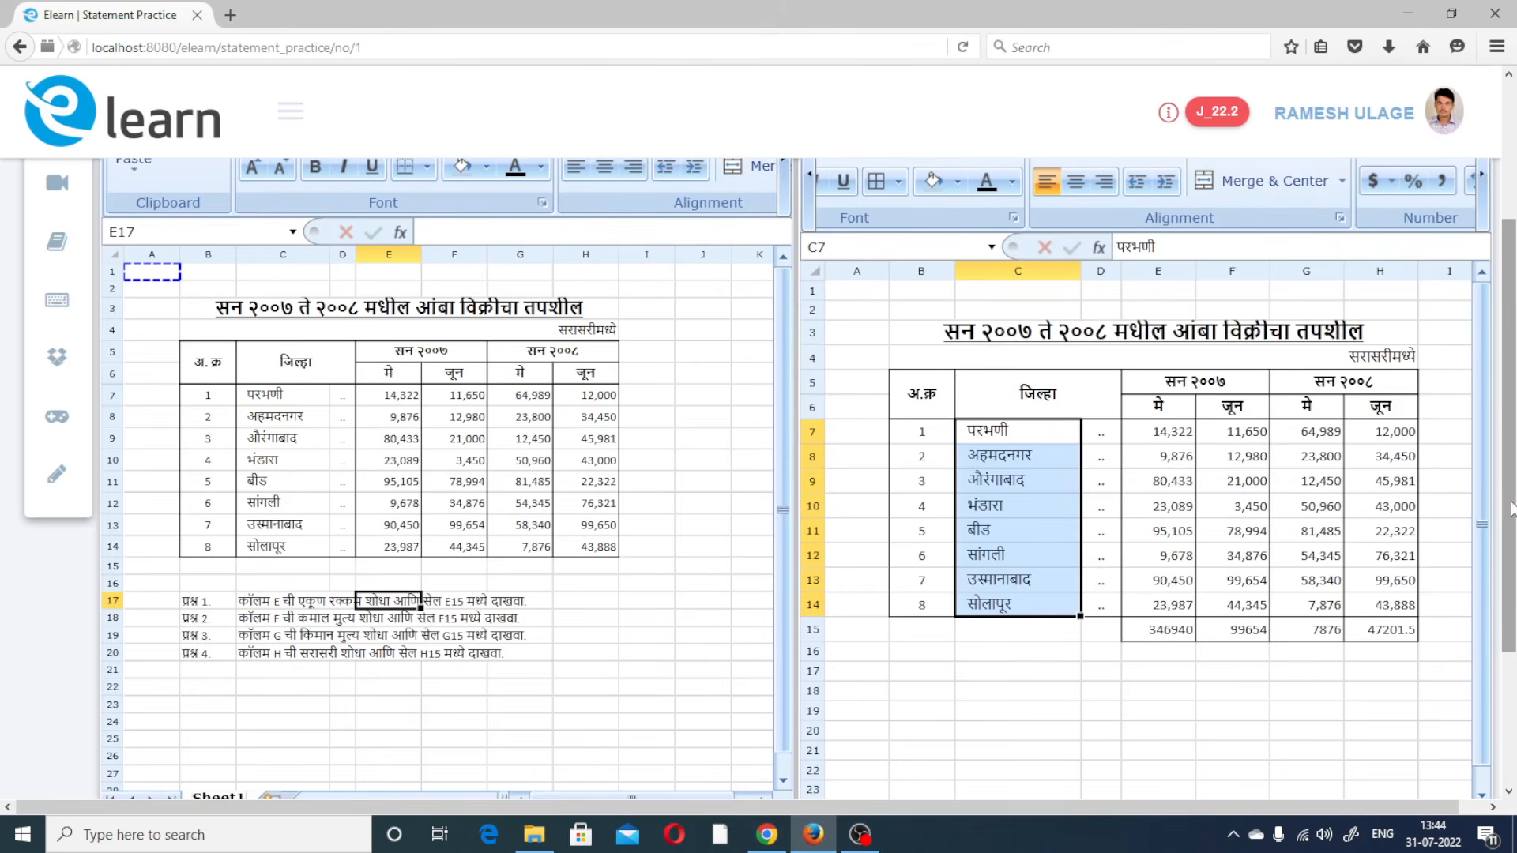
pyautogui.click(1319, 674)
pyautogui.moveTo(1512, 569); pyautogui.dragTo(1515, 697)
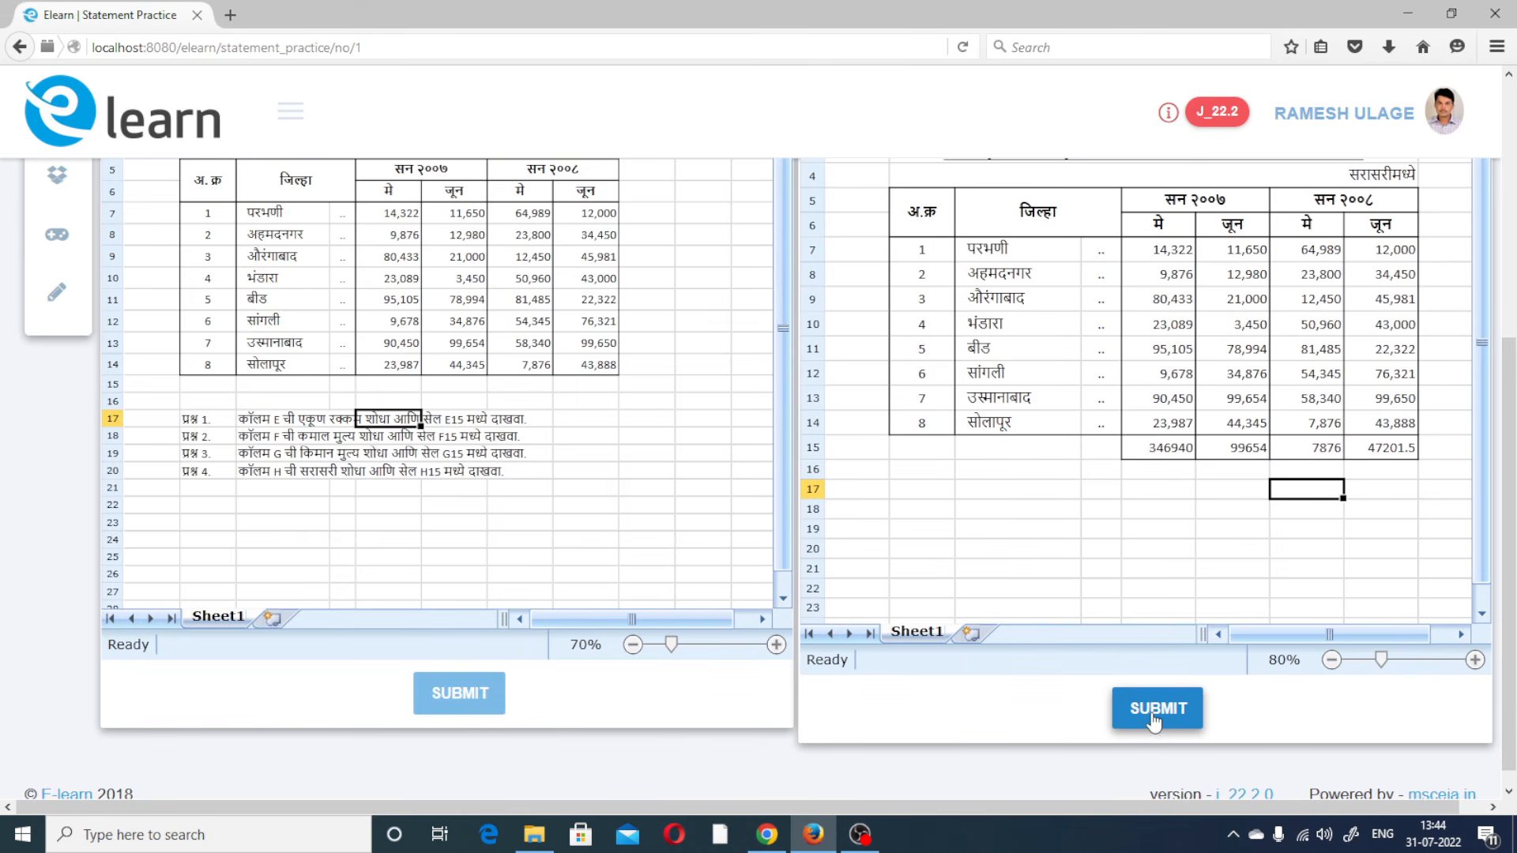
pyautogui.click(856, 841)
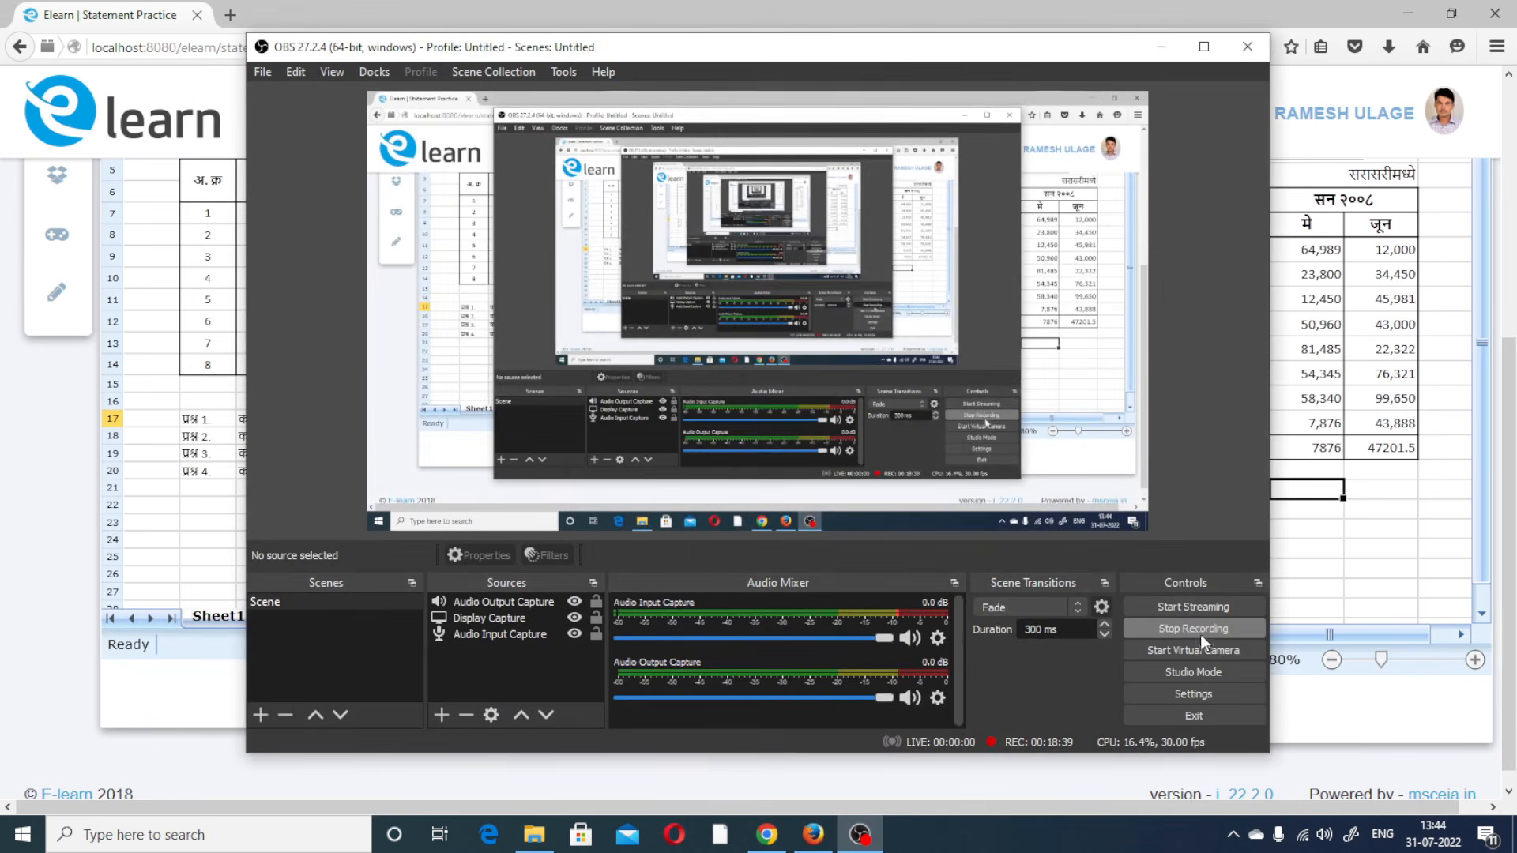